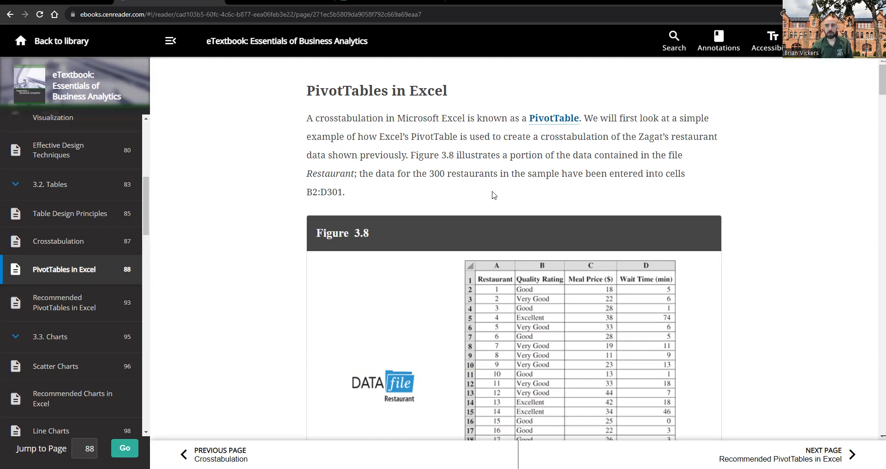
Step: Read the textbook's PivotTables in Excel section, examining the Figure 3.8 restaurant data and Steps 1 to 3 for creating a PivotTable
{"action": "scroll", "coordinate": [474, 179], "scroll_direction": "down", "scroll_amount": 4}
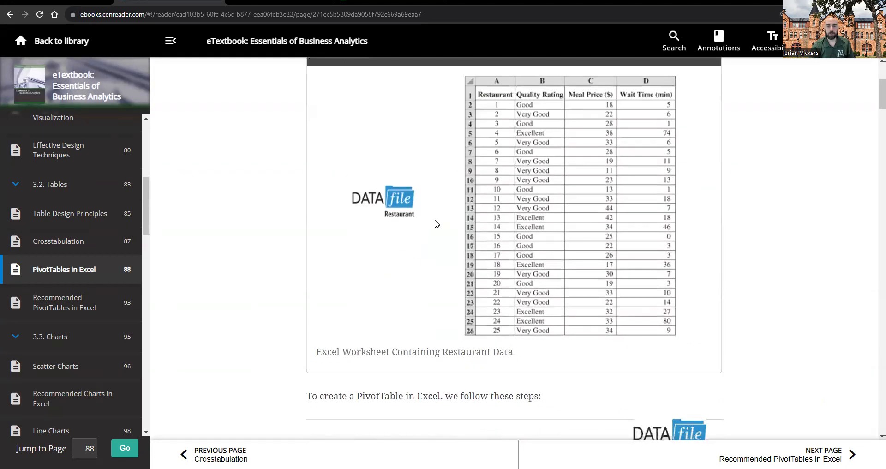
{"action": "scroll", "coordinate": [430, 251], "scroll_direction": "down", "scroll_amount": 2}
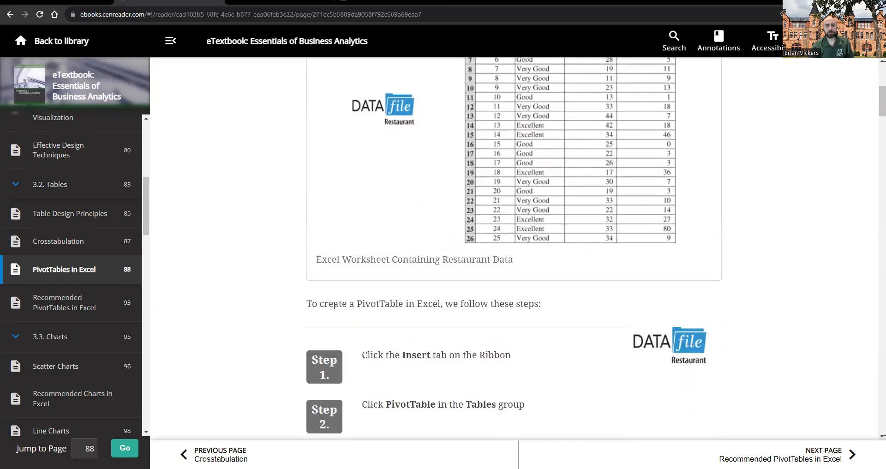
{"action": "scroll", "coordinate": [386, 284], "scroll_direction": "up", "scroll_amount": 4}
{"action": "scroll", "coordinate": [352, 180], "scroll_direction": "up", "scroll_amount": 2}
{"action": "scroll", "coordinate": [263, 295], "scroll_direction": "down", "scroll_amount": 13}
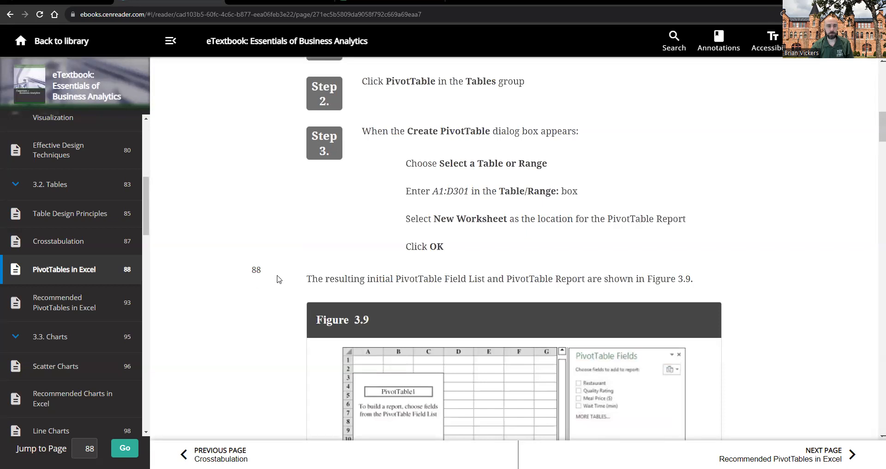
{"action": "scroll", "coordinate": [277, 278], "scroll_direction": "up", "scroll_amount": 7}
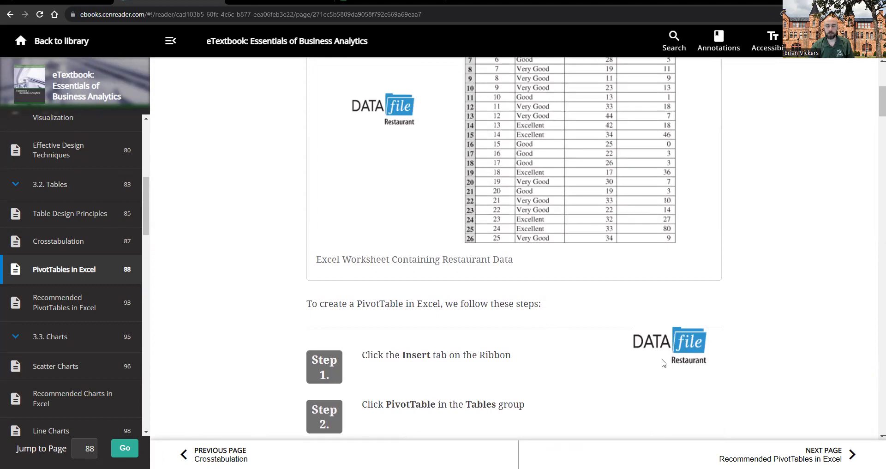
{"action": "scroll", "coordinate": [459, 232], "scroll_direction": "down", "scroll_amount": 4}
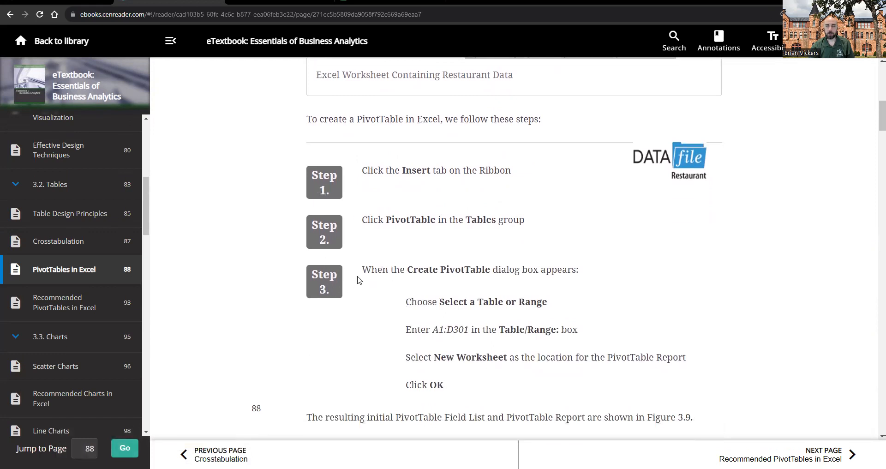
{"action": "scroll", "coordinate": [354, 267], "scroll_direction": "down", "scroll_amount": 3}
{"action": "scroll", "coordinate": [354, 267], "scroll_direction": "up", "scroll_amount": 3}
{"action": "scroll", "coordinate": [424, 155], "scroll_direction": "down", "scroll_amount": 3}
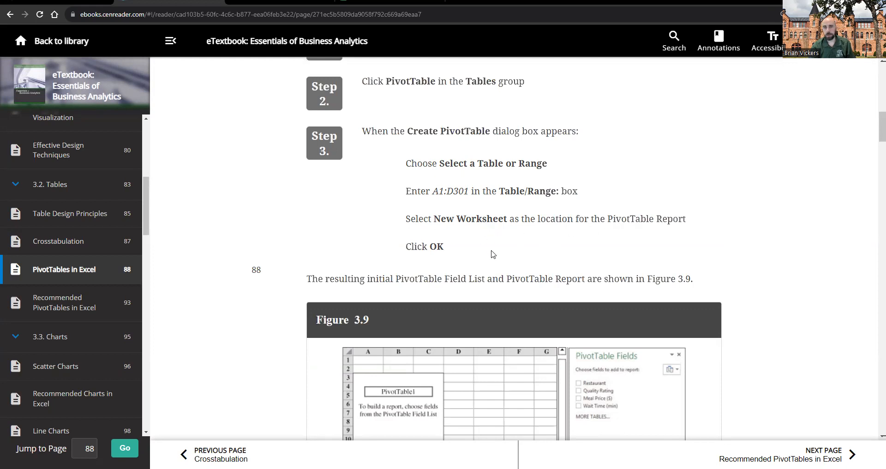
{"action": "scroll", "coordinate": [491, 253], "scroll_direction": "up", "scroll_amount": 3}
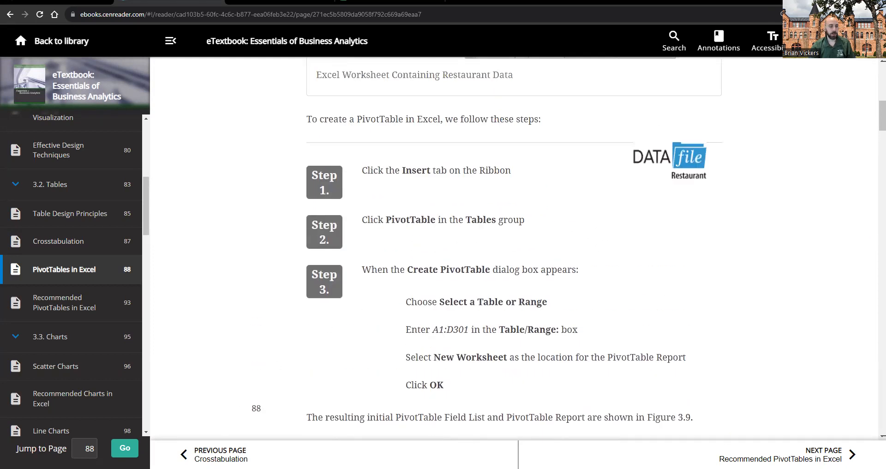
Step: Switch to the Excel practice workbook and select the restaurant data A1:D301, including the header row, on the Restaurants sheet
{"action": "left_click", "coordinate": [207, 388]}
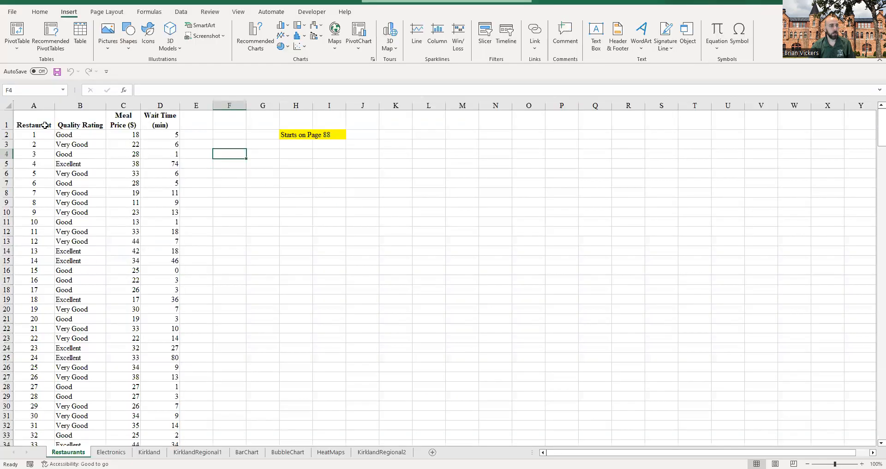
{"action": "left_click", "coordinate": [42, 121]}
{"action": "left_click_drag", "start_coordinate": [54, 120], "coordinate": [174, 424]}
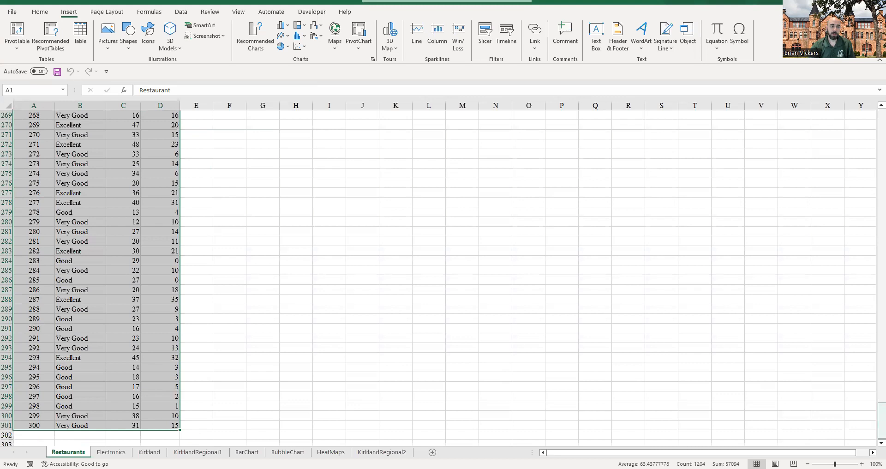
{"action": "left_click_drag", "start_coordinate": [882, 420], "coordinate": [882, 127]}
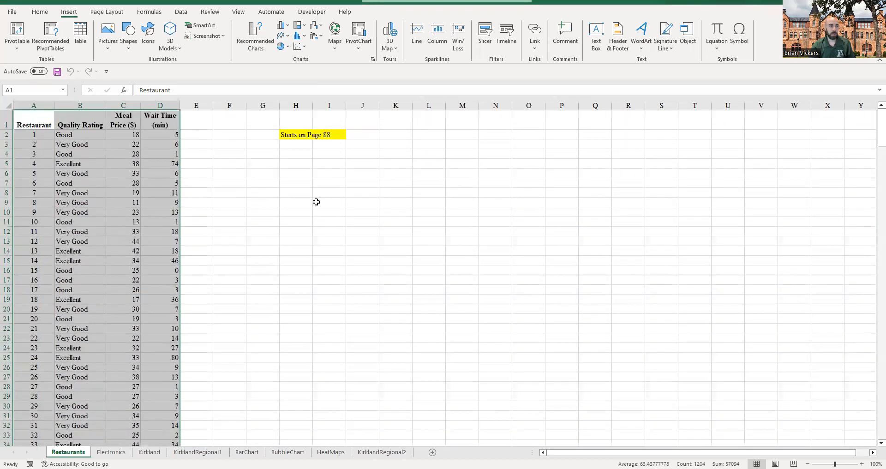
{"action": "left_click_drag", "start_coordinate": [29, 124], "coordinate": [162, 119]}
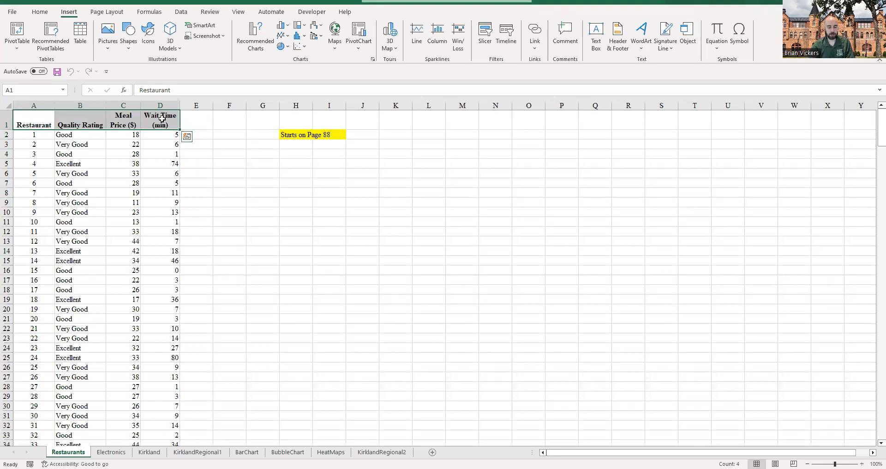
{"action": "key", "text": "ctrl+shift+Down"}
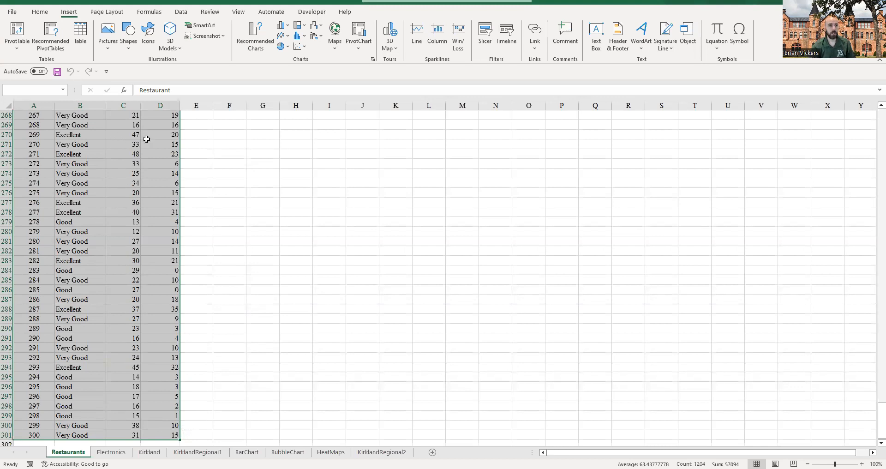
Step: Start a PivotTable from the selected Restaurants range and choose an existing worksheet as its destination
{"action": "left_click", "coordinate": [40, 12]}
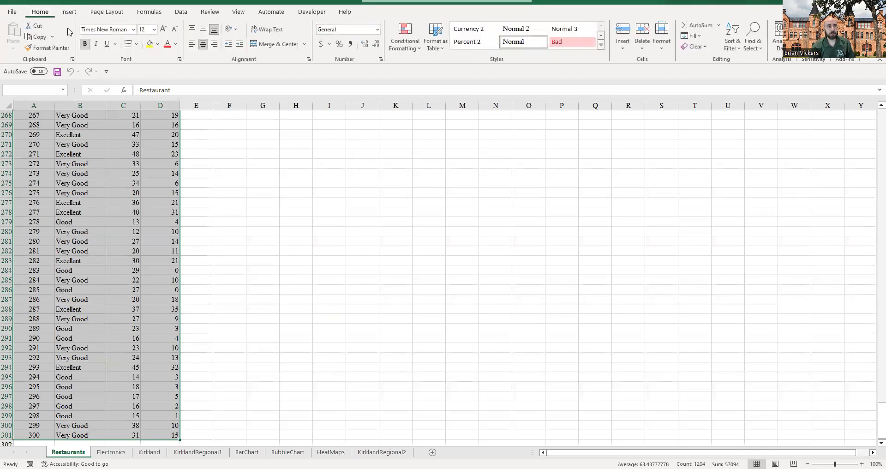
{"action": "left_click", "coordinate": [70, 12]}
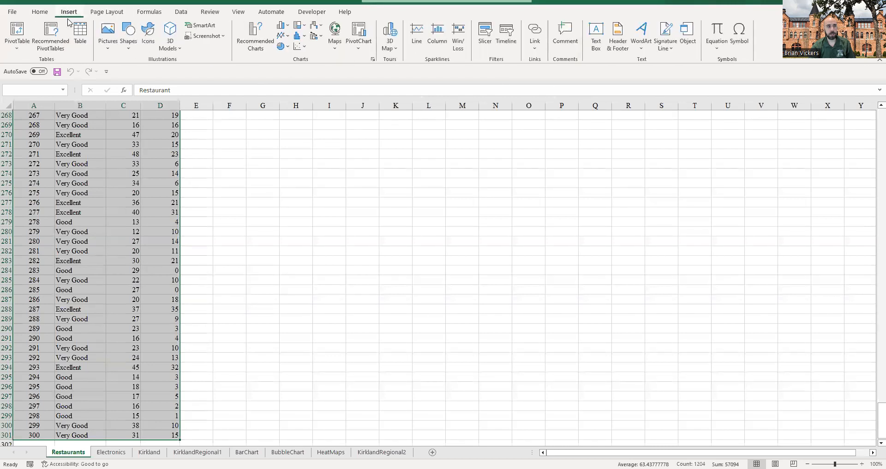
{"action": "left_click", "coordinate": [20, 36]}
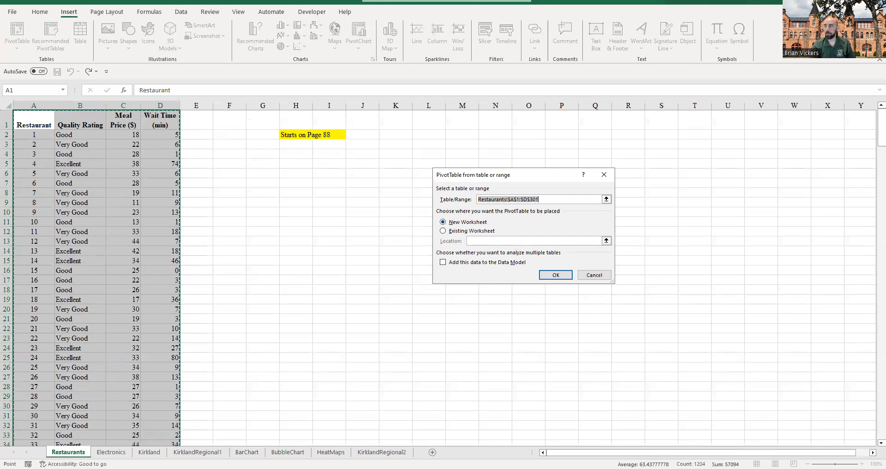
{"action": "left_click_drag", "start_coordinate": [489, 0], "coordinate": [489, 4]}
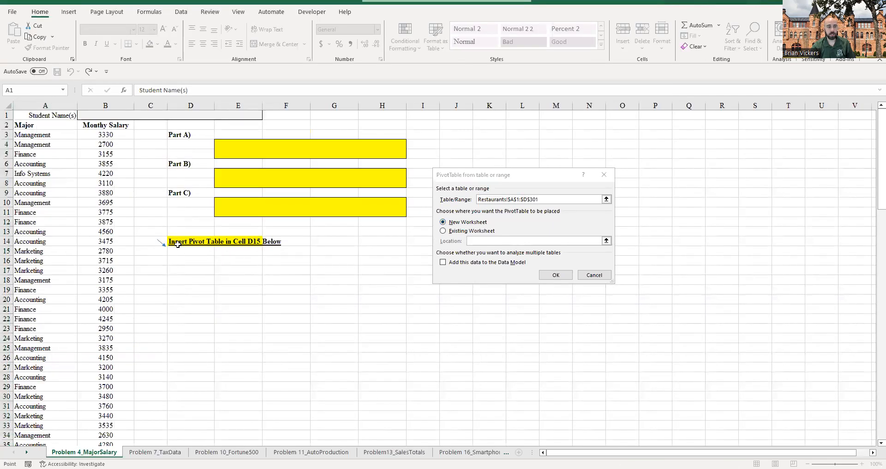
{"action": "left_click", "coordinate": [443, 231]}
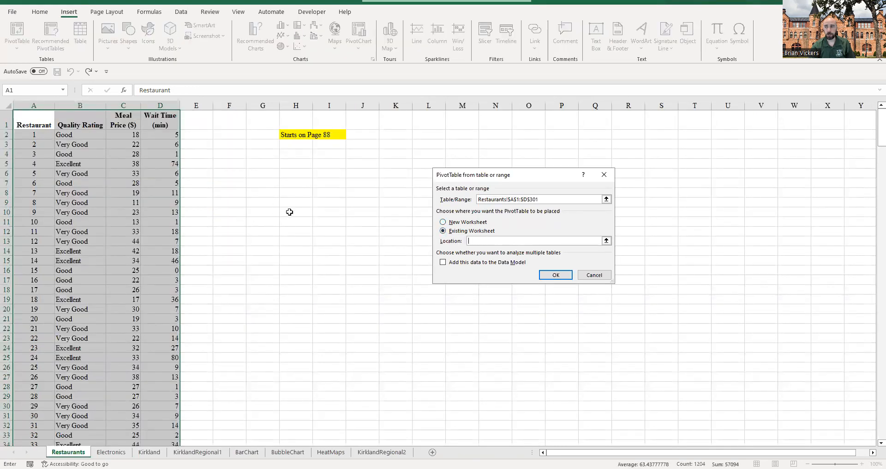
Step: Set the PivotTable's location to cell F5 on the Restaurants sheet and create it
{"action": "left_click", "coordinate": [203, 426]}
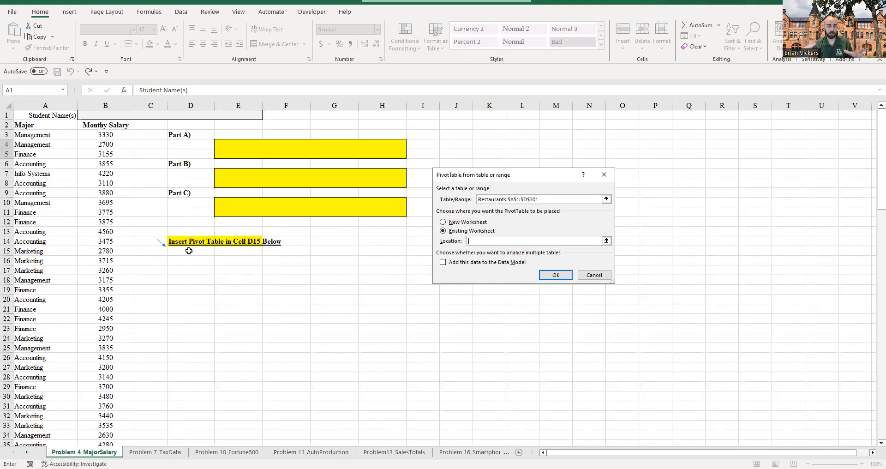
{"action": "left_click", "coordinate": [294, 4]}
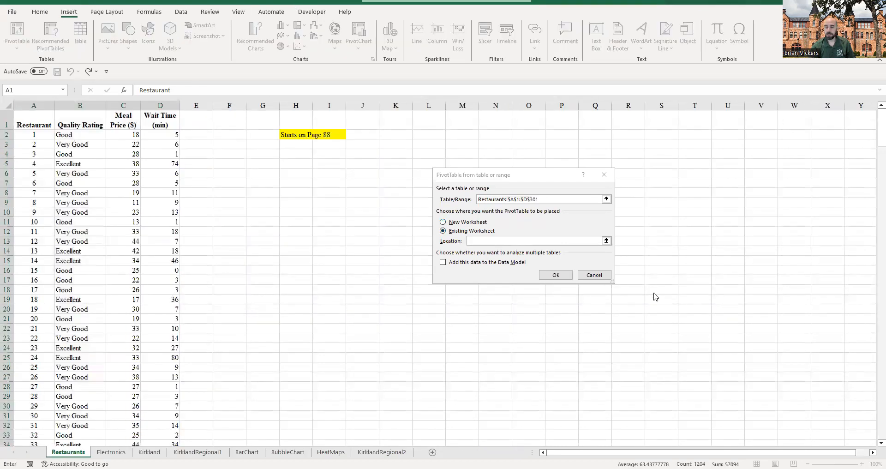
{"action": "left_click", "coordinate": [488, 239]}
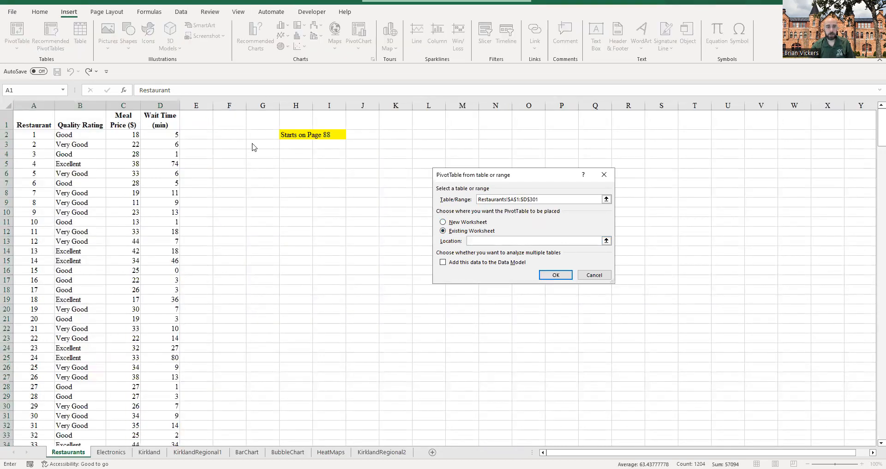
{"action": "left_click", "coordinate": [234, 161]}
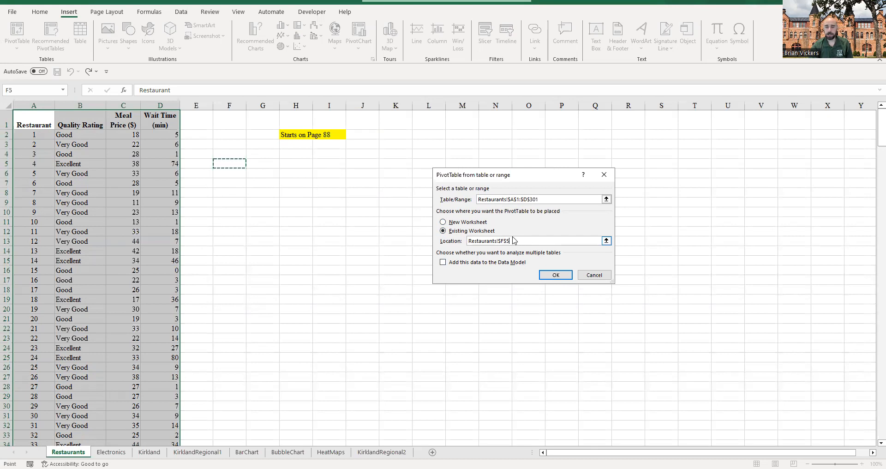
{"action": "left_click", "coordinate": [550, 274]}
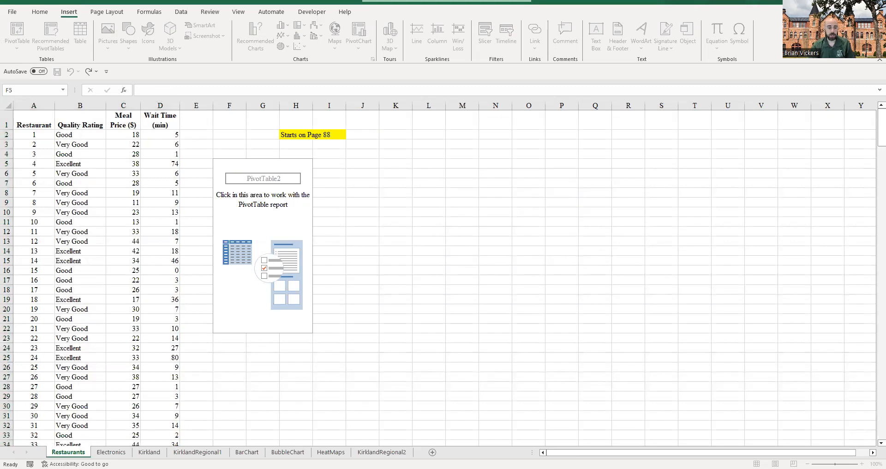
Step: Switch to the eTextbook and read Steps 4 to 7 on assigning PivotTable fields and changing the value field settings
{"action": "key", "text": "alt+Tab"}
{"action": "scroll", "coordinate": [419, 315], "scroll_direction": "down", "scroll_amount": 5}
{"action": "scroll", "coordinate": [468, 222], "scroll_direction": "down", "scroll_amount": 1}
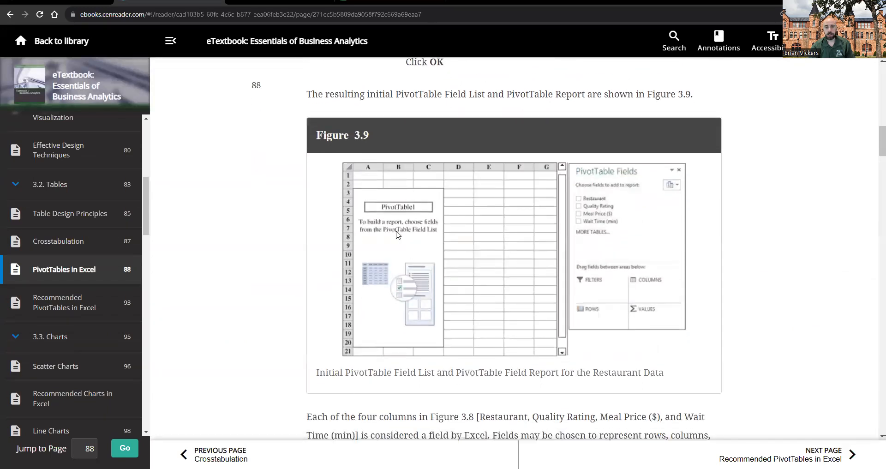
{"action": "scroll", "coordinate": [419, 329], "scroll_direction": "down", "scroll_amount": 5}
{"action": "scroll", "coordinate": [600, 227], "scroll_direction": "up", "scroll_amount": 3}
{"action": "scroll", "coordinate": [459, 314], "scroll_direction": "down", "scroll_amount": 5}
{"action": "scroll", "coordinate": [452, 248], "scroll_direction": "down", "scroll_amount": 3}
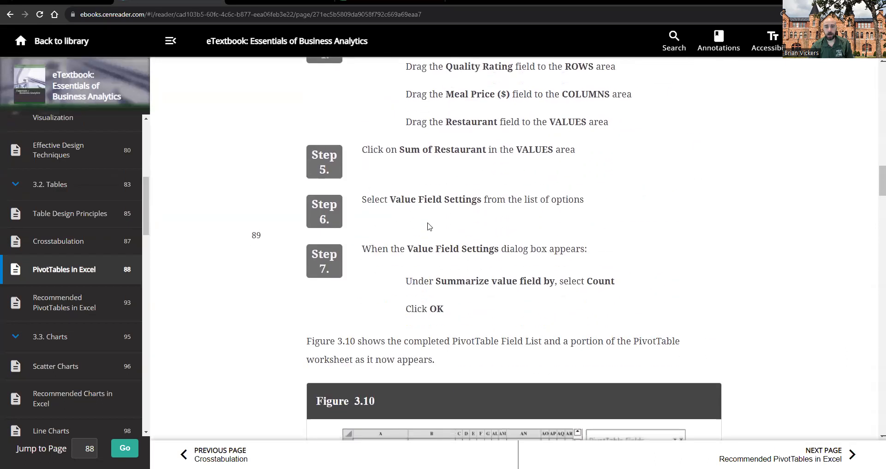
{"action": "scroll", "coordinate": [398, 197], "scroll_direction": "up", "scroll_amount": 2}
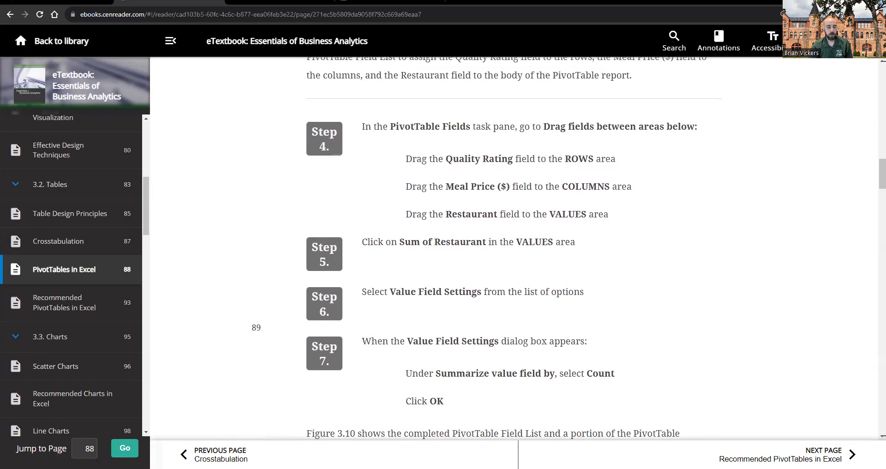
Step: Return to the practice workbook, checking Step 4 in the textbook, and assign the Quality Rating field to the PivotTable's rows
{"action": "left_click", "coordinate": [307, 405]}
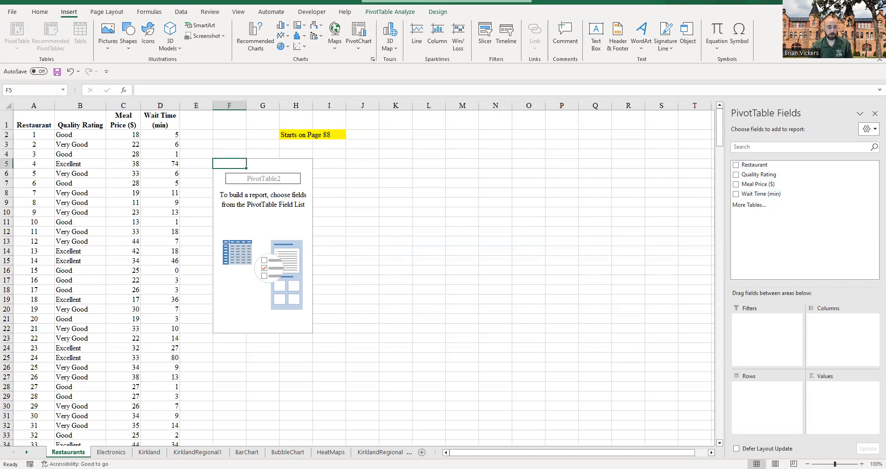
{"action": "key", "text": "alt+Tab"}
{"action": "scroll", "coordinate": [461, 244], "scroll_direction": "up", "scroll_amount": 1}
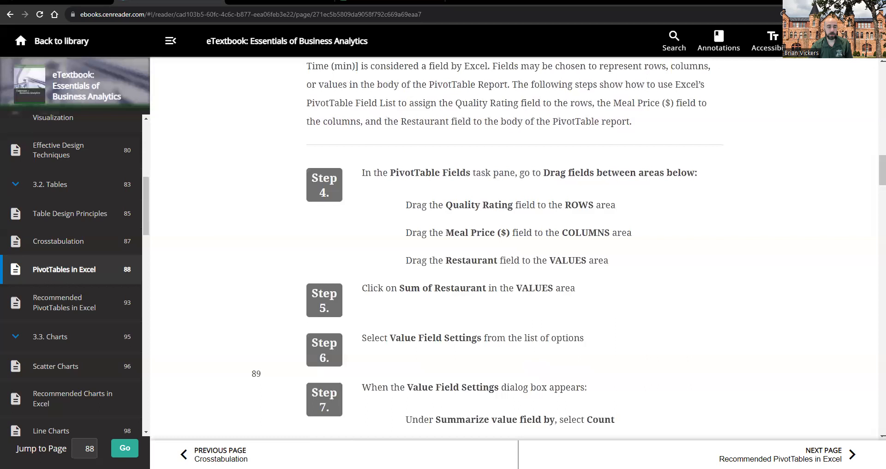
{"action": "mouse_move", "coordinate": [156, 467]}
{"action": "left_click", "coordinate": [106, 441]}
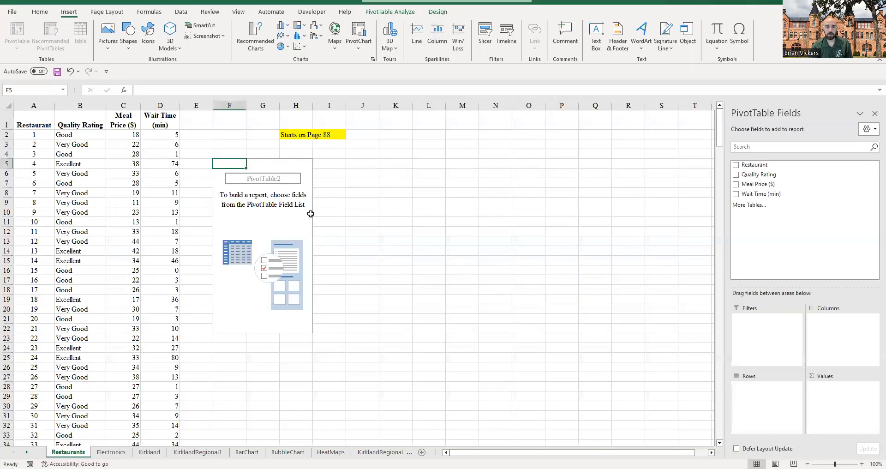
{"action": "left_click_drag", "start_coordinate": [762, 175], "coordinate": [769, 397]}
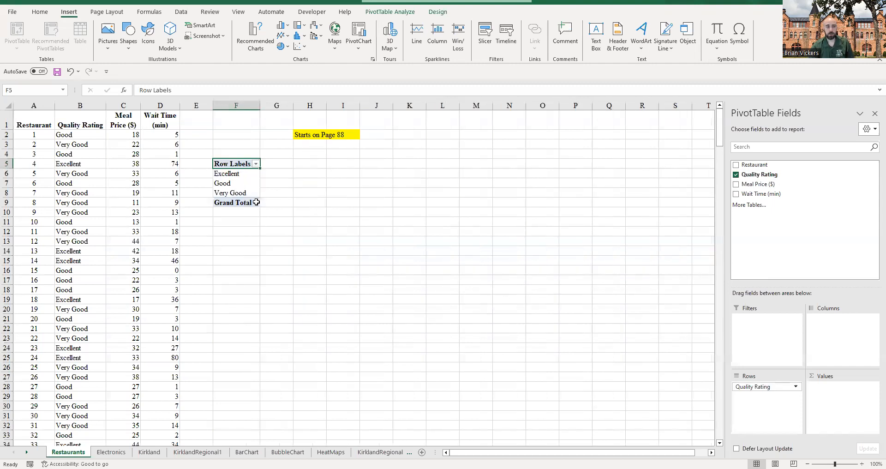
Step: Check the textbook's next field assignment and assign the Meal Price ($) field to the PivotTable's columns
{"action": "left_click", "coordinate": [156, 468]}
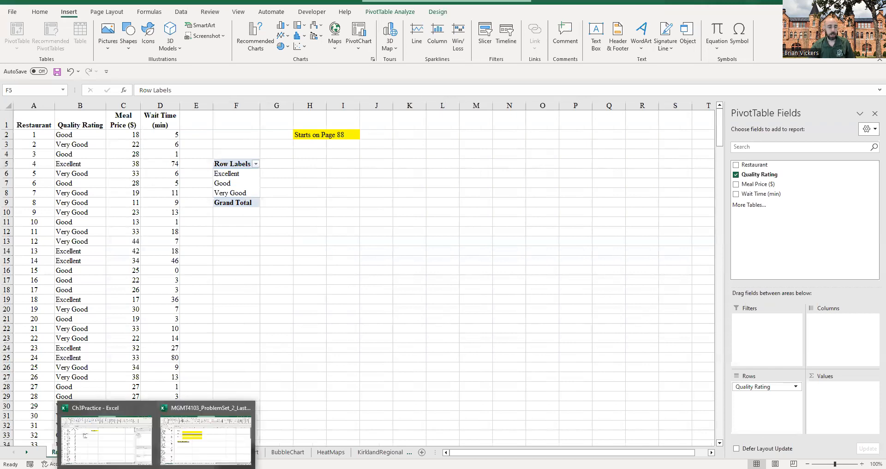
{"action": "left_click", "coordinate": [226, 468]}
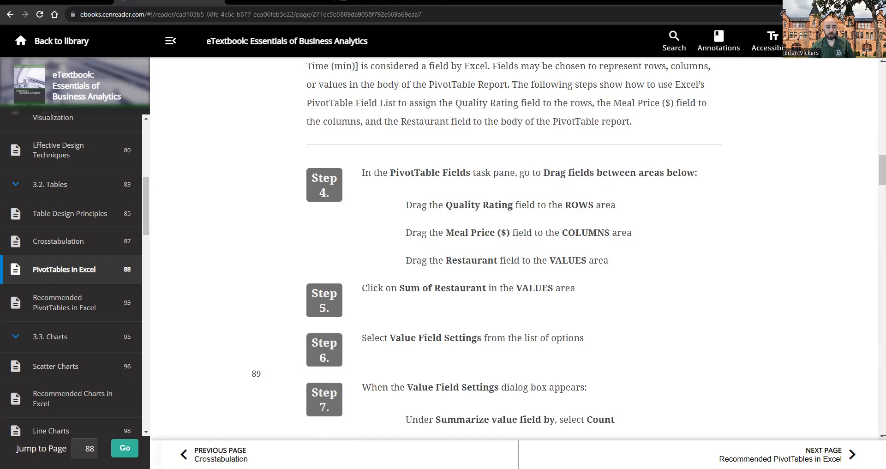
{"action": "left_click", "coordinate": [156, 468]}
{"action": "left_click", "coordinate": [129, 441]}
{"action": "left_click_drag", "start_coordinate": [756, 185], "coordinate": [842, 325]}
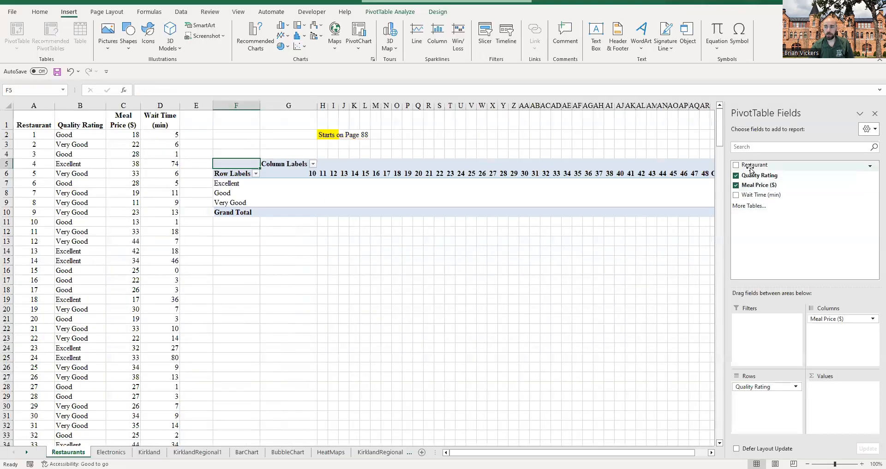
Step: Assign the Restaurant field to the PivotTable's values and check the textbook's Steps 5 to 7 on value field settings
{"action": "left_click_drag", "start_coordinate": [769, 184], "coordinate": [832, 400]}
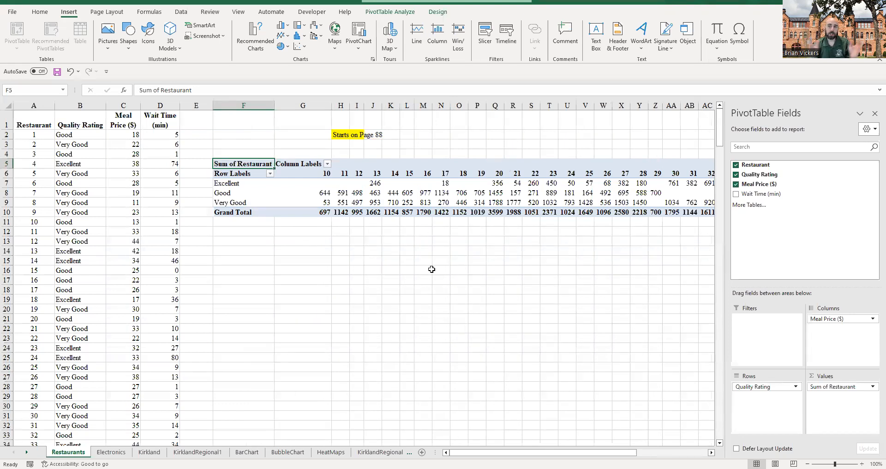
{"action": "key", "text": "alt+Tab"}
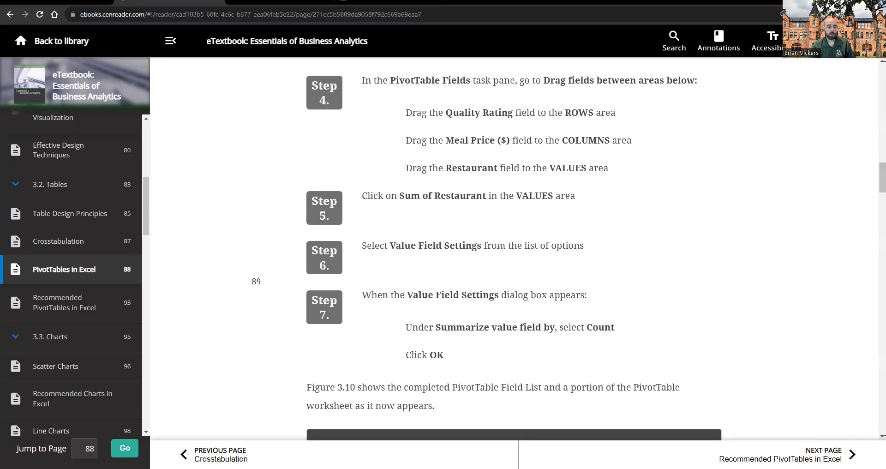
{"action": "key", "text": "alt+Tab"}
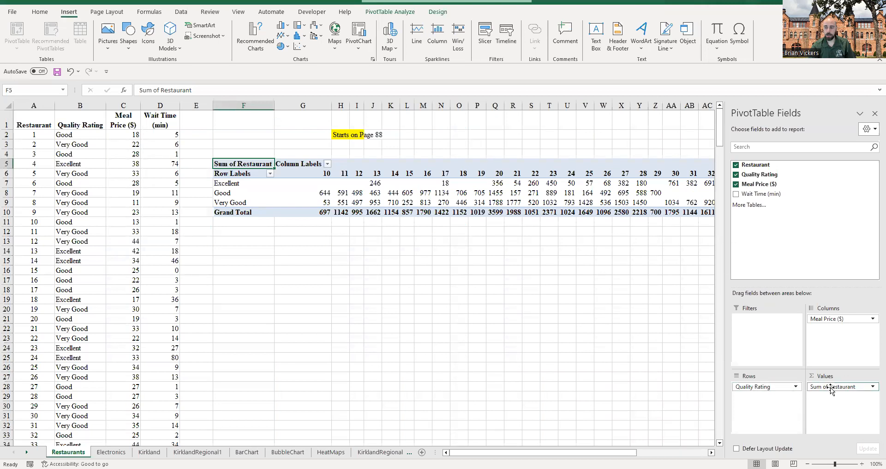
Step: Change the value field settings of Sum of Restaurant to summarize by Count
{"action": "left_click", "coordinate": [830, 389]}
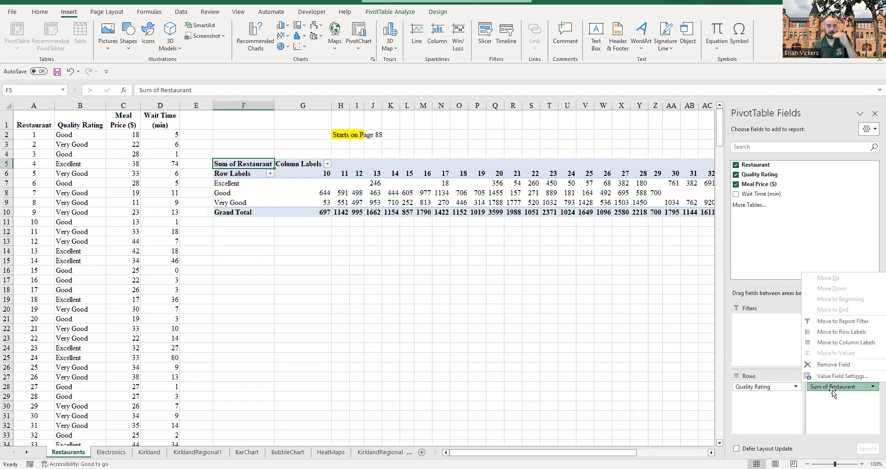
{"action": "left_click", "coordinate": [826, 388]}
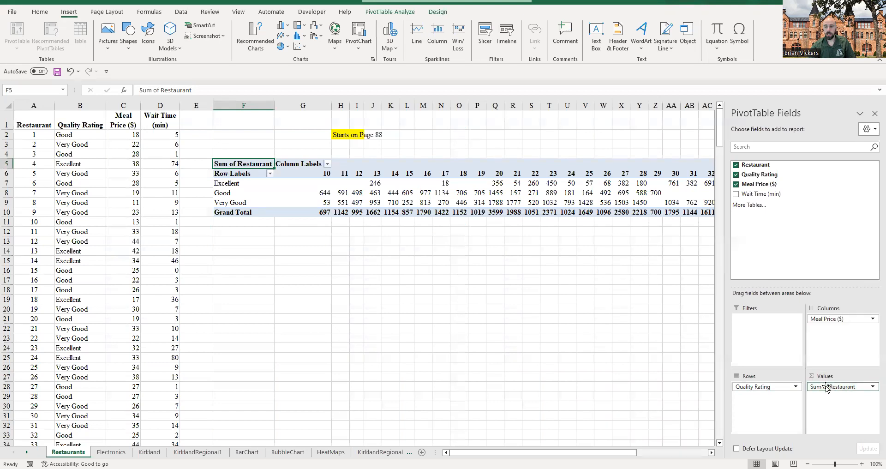
{"action": "left_click", "coordinate": [827, 387]}
{"action": "left_click", "coordinate": [831, 379]}
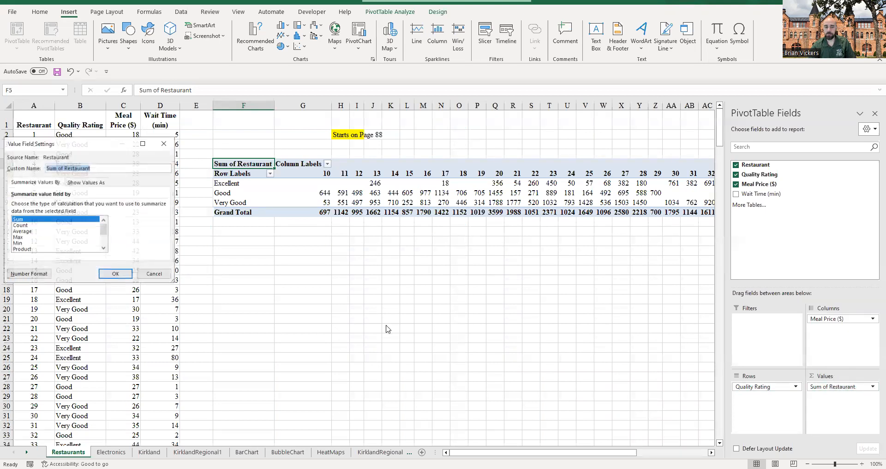
{"action": "left_click_drag", "start_coordinate": [101, 148], "coordinate": [444, 185]}
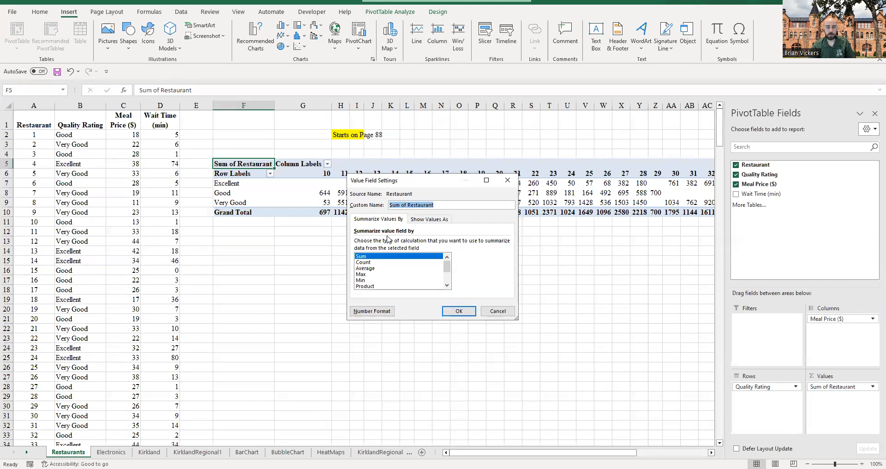
{"action": "left_click", "coordinate": [363, 262]}
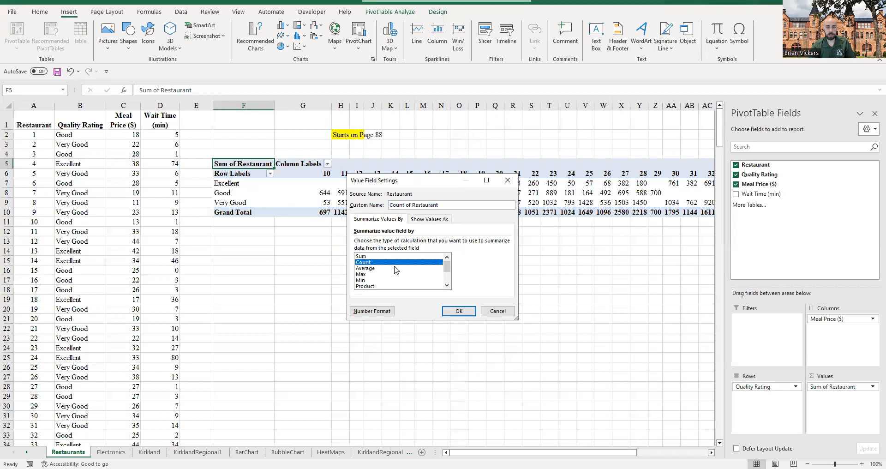
{"action": "left_click", "coordinate": [459, 311]}
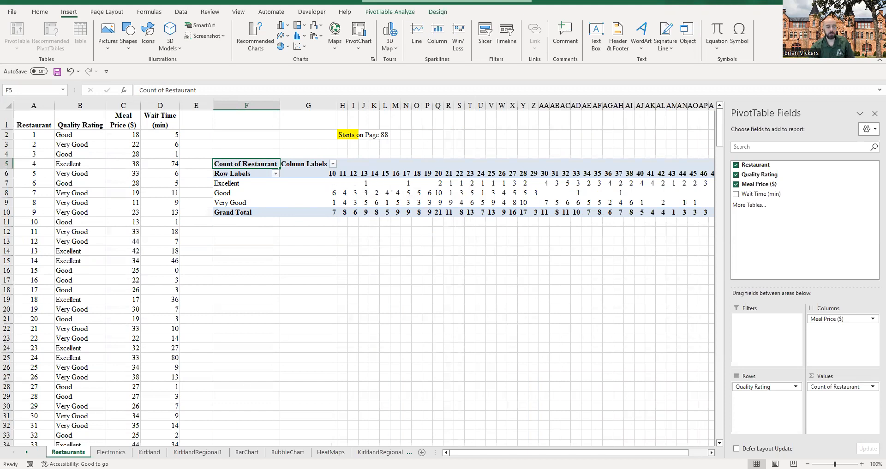
Step: Switch to the eTextbook, compare the PivotTable with Figure 3.10 and read Steps 8 to 10 on grouping the meal prices
{"action": "key", "text": "alt+Tab"}
{"action": "scroll", "coordinate": [475, 260], "scroll_direction": "down", "scroll_amount": 2}
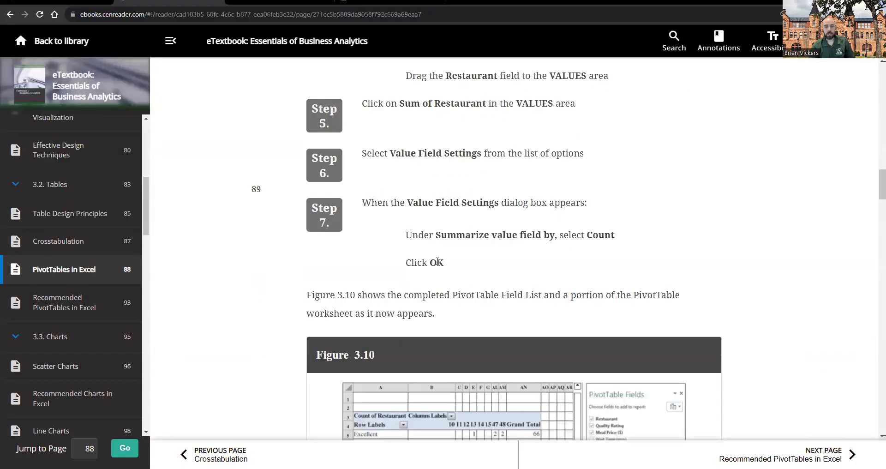
{"action": "scroll", "coordinate": [438, 262], "scroll_direction": "down", "scroll_amount": 4}
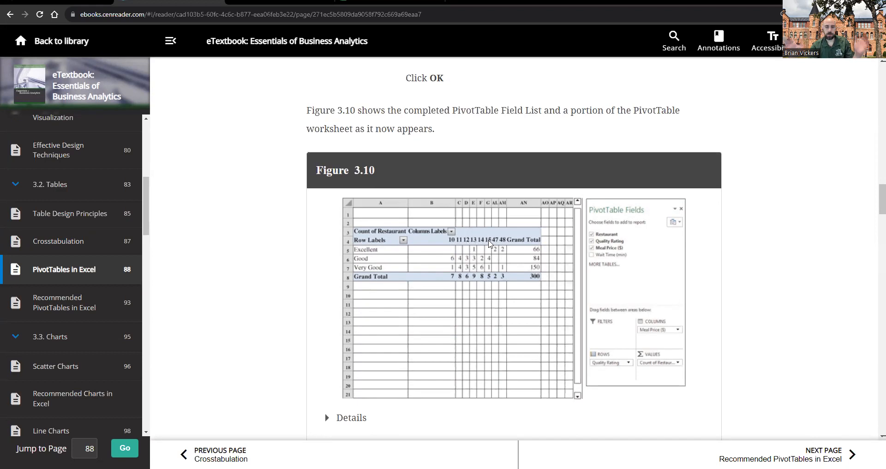
{"action": "scroll", "coordinate": [489, 245], "scroll_direction": "down", "scroll_amount": 5}
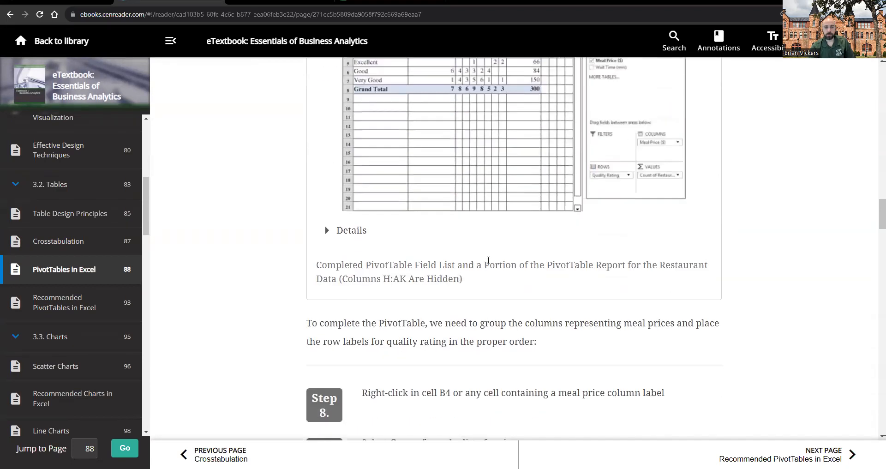
{"action": "scroll", "coordinate": [465, 247], "scroll_direction": "down", "scroll_amount": 2}
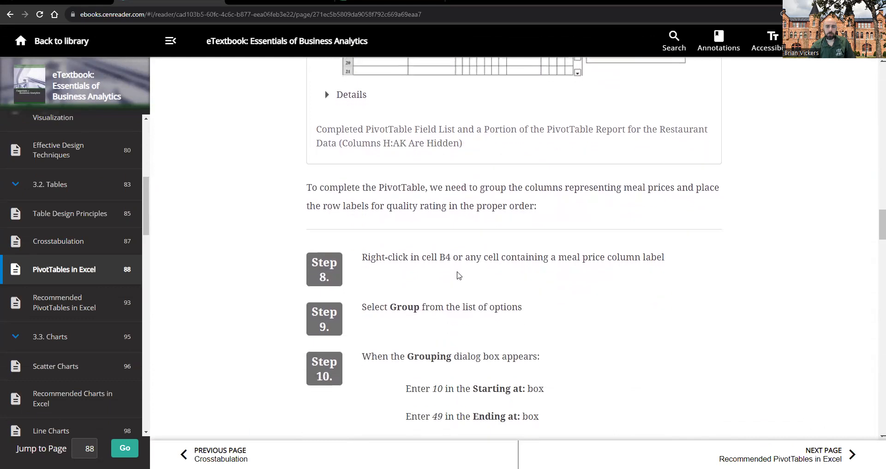
{"action": "scroll", "coordinate": [357, 213], "scroll_direction": "down", "scroll_amount": 2}
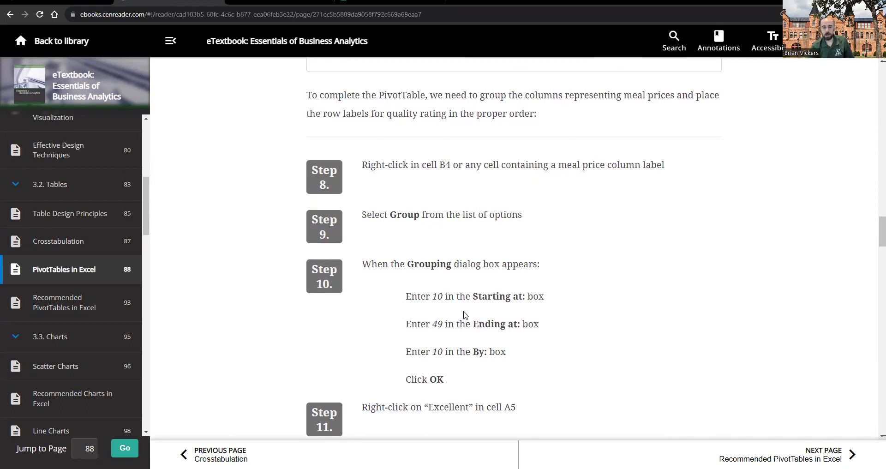
{"action": "scroll", "coordinate": [419, 258], "scroll_direction": "up", "scroll_amount": 1}
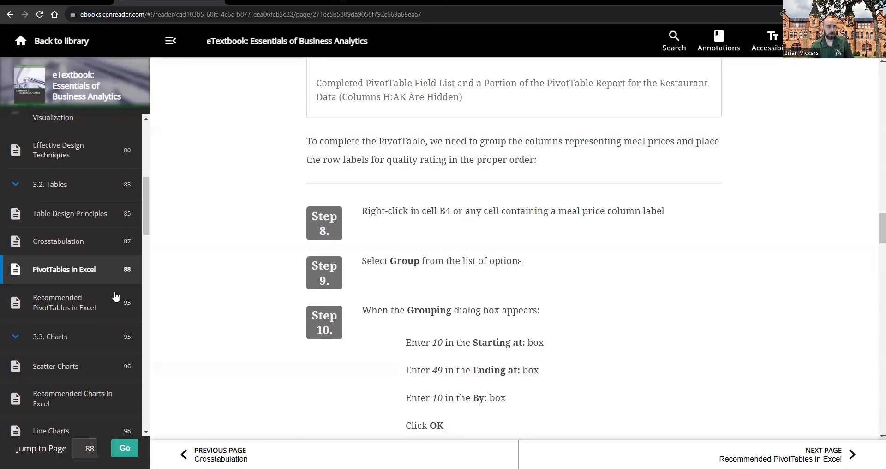
{"action": "key", "text": "alt+Tab"}
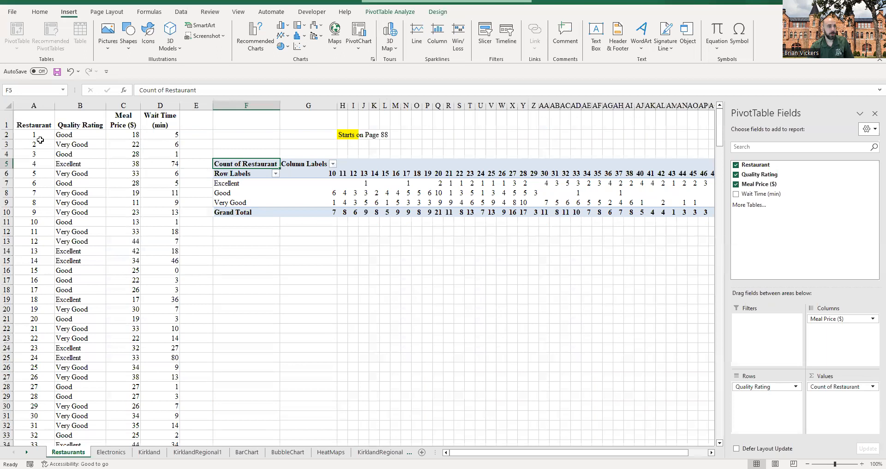
{"action": "left_click", "coordinate": [67, 155]}
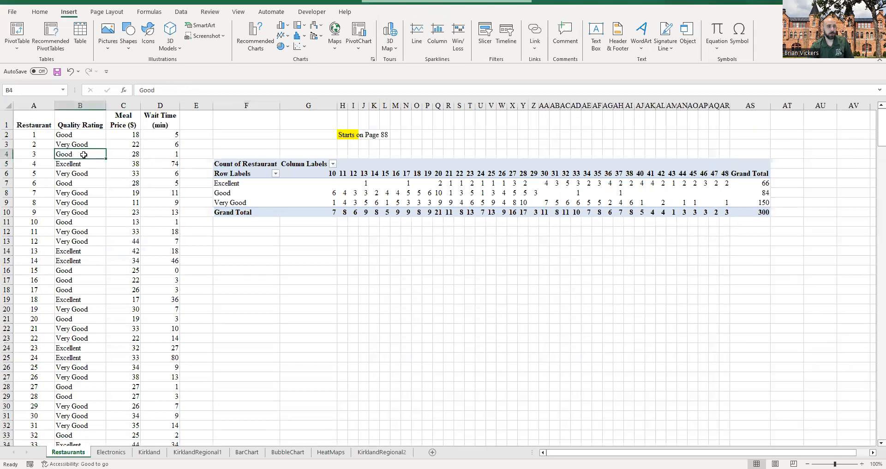
{"action": "right_click", "coordinate": [83, 154]}
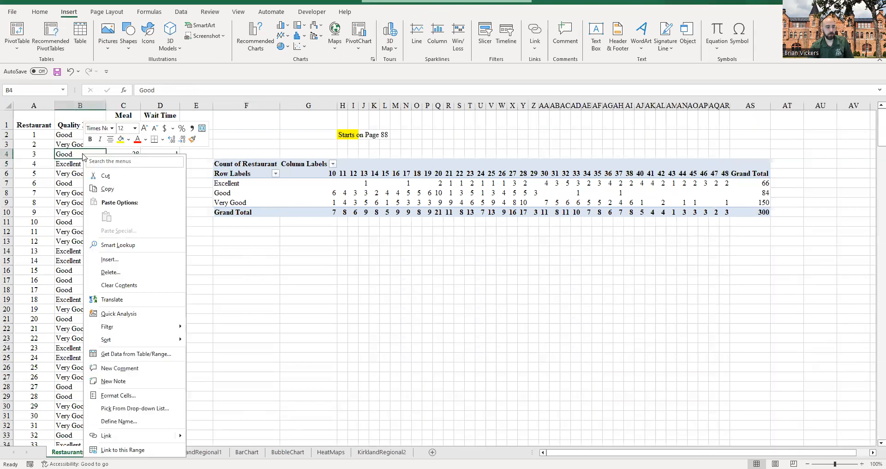
Step: Recheck Step 8 and Figure 3.10 in the eTextbook for the cell to group from, and return to the workbook
{"action": "key", "text": "alt+Tab"}
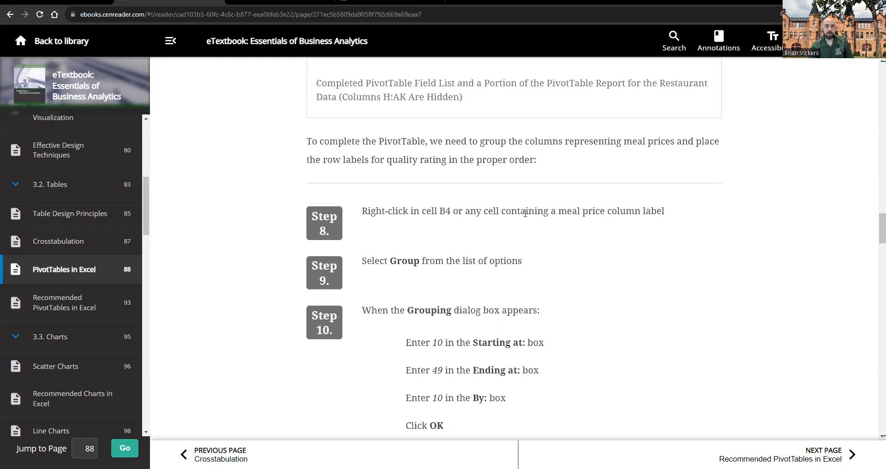
{"action": "scroll", "coordinate": [478, 237], "scroll_direction": "up", "scroll_amount": 8}
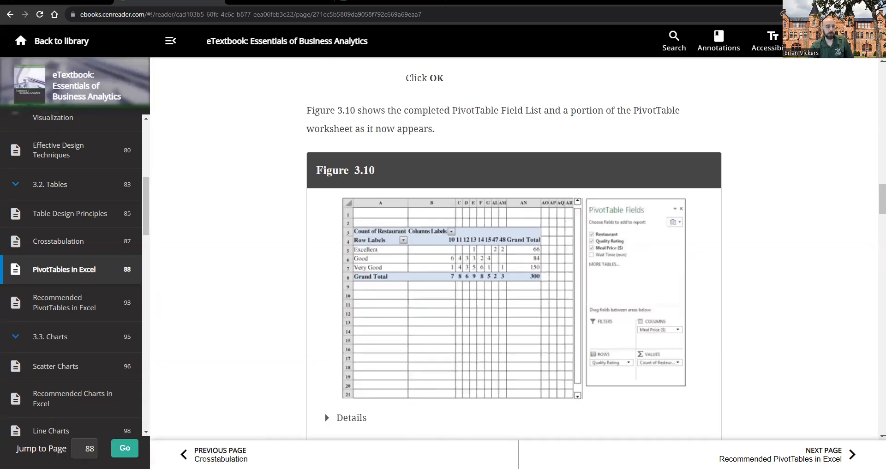
{"action": "key", "text": "alt+Tab"}
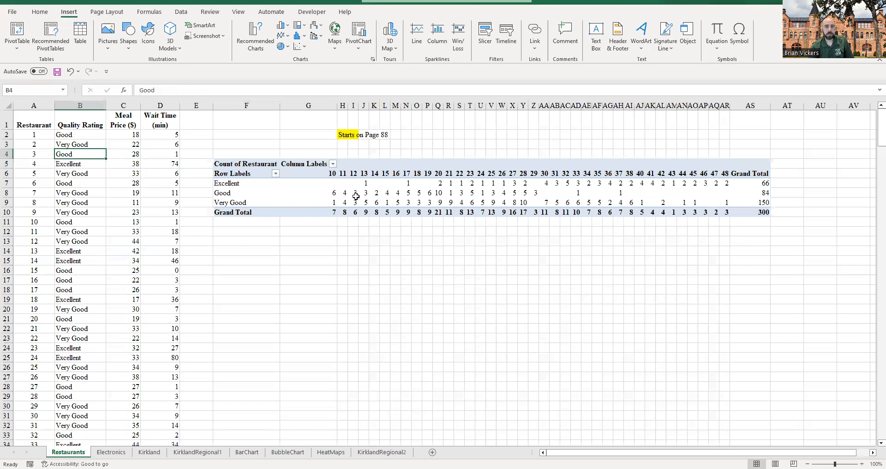
{"action": "right_click", "coordinate": [321, 175]}
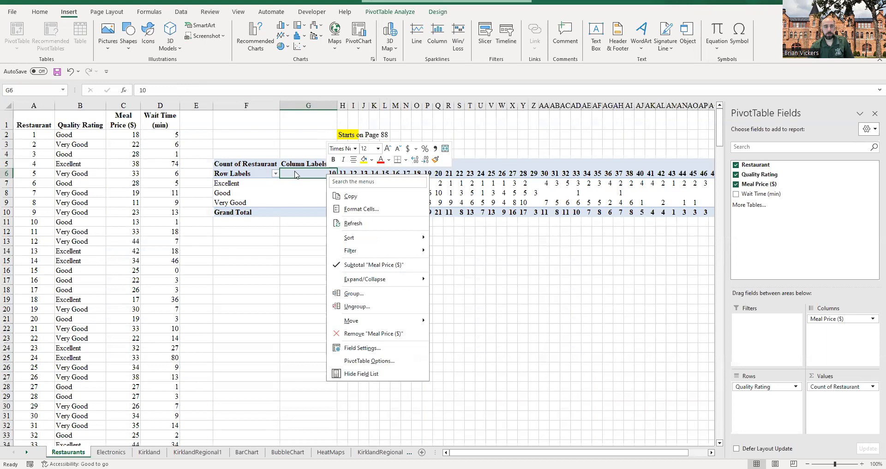
{"action": "left_click", "coordinate": [307, 268]}
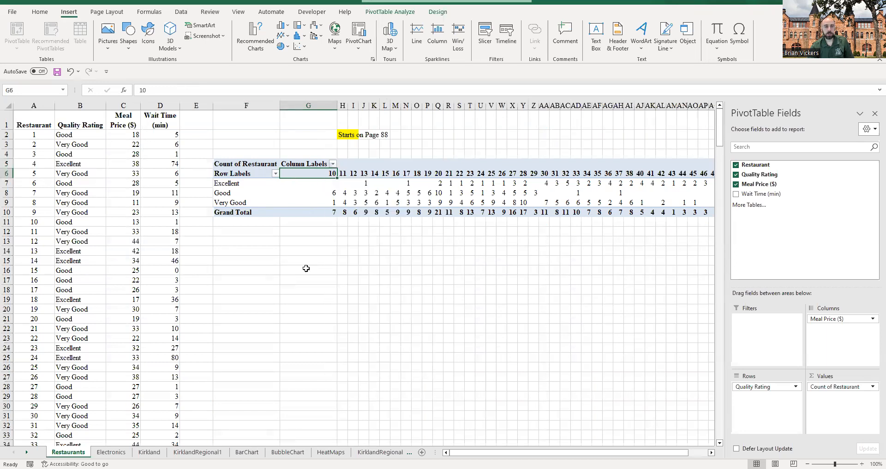
{"action": "right_click", "coordinate": [323, 174]}
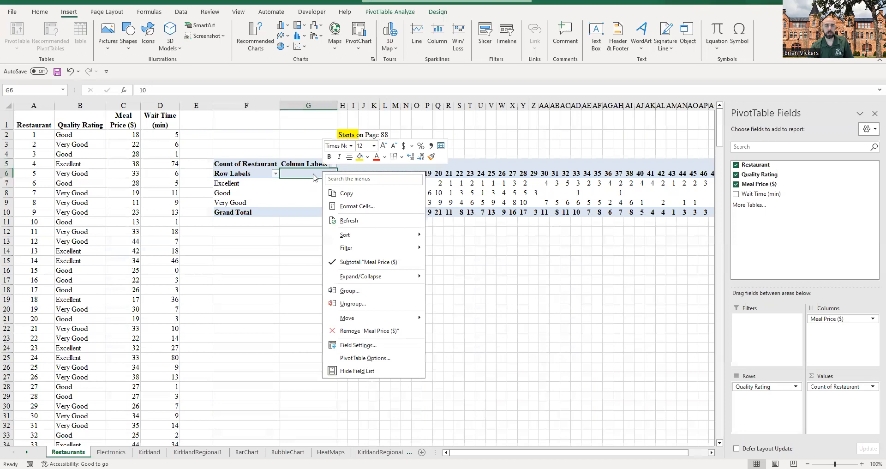
{"action": "left_click", "coordinate": [349, 290]}
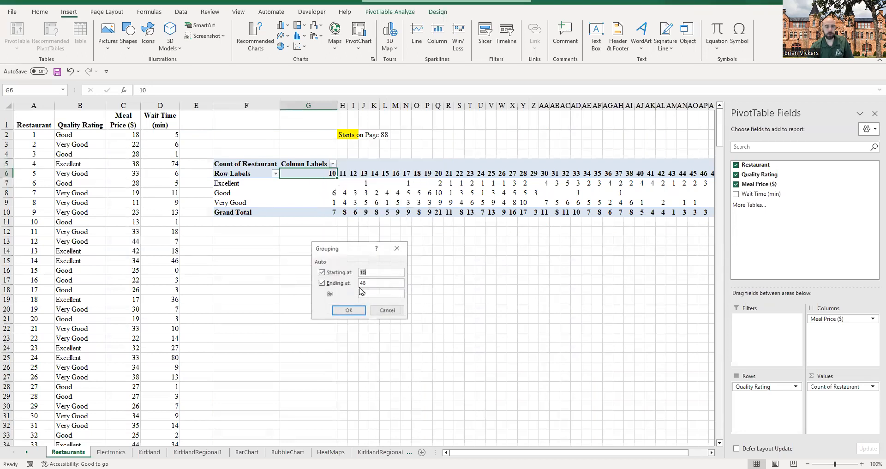
{"action": "left_click", "coordinate": [359, 283]}
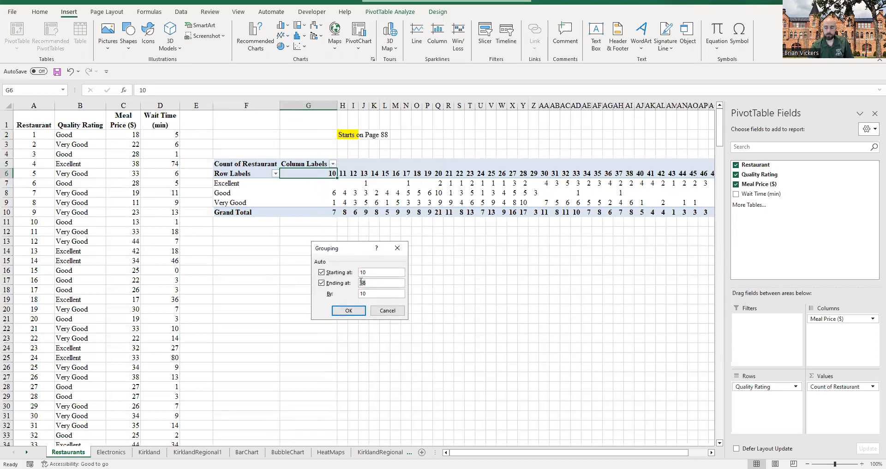
{"action": "left_click", "coordinate": [321, 283]}
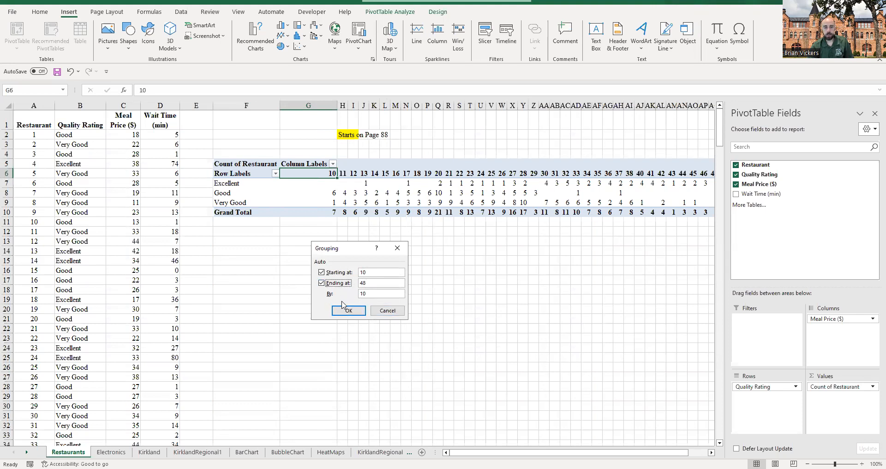
{"action": "left_click_drag", "start_coordinate": [367, 283], "coordinate": [355, 282]}
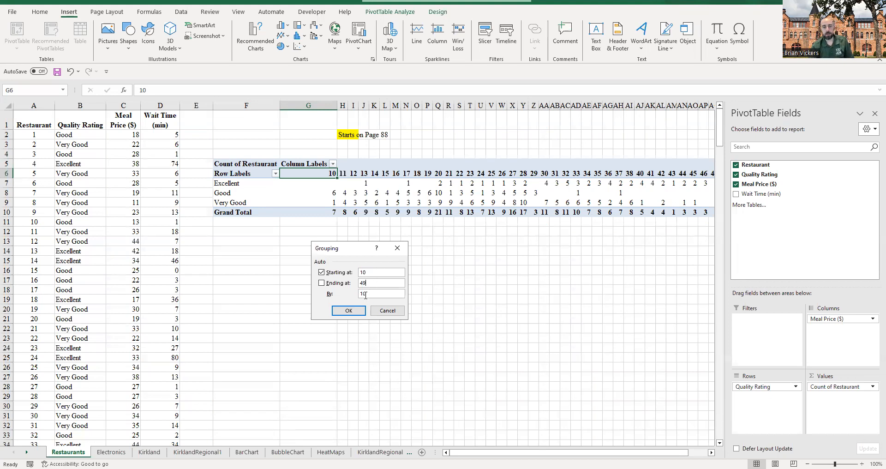
{"action": "left_click", "coordinate": [384, 311]}
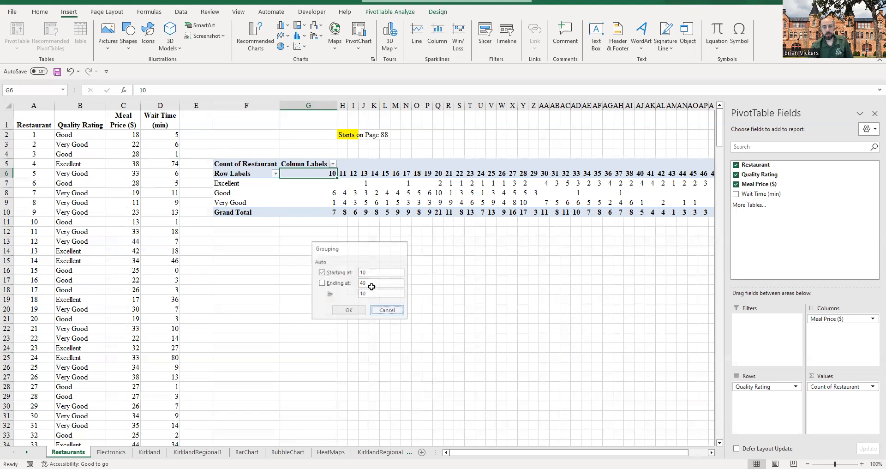
Step: Group the PivotTable's meal price column labels, starting at 10 and ending at 49, in intervals of 10
{"action": "right_click", "coordinate": [330, 175]}
{"action": "right_click", "coordinate": [347, 174]}
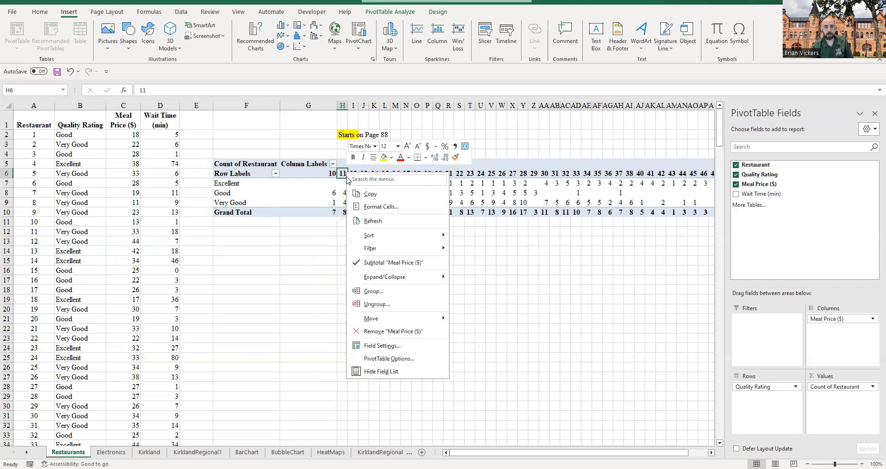
{"action": "left_click", "coordinate": [354, 175]}
{"action": "right_click", "coordinate": [354, 175]}
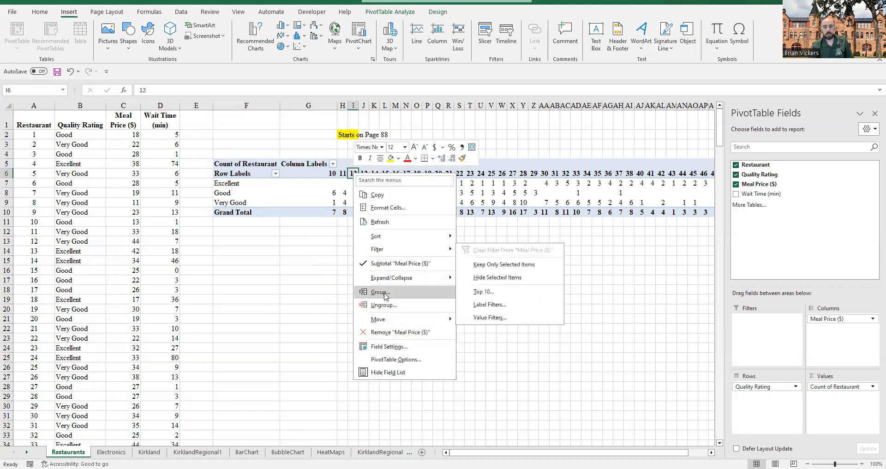
{"action": "left_click", "coordinate": [381, 291]}
{"action": "double_click", "coordinate": [389, 288]}
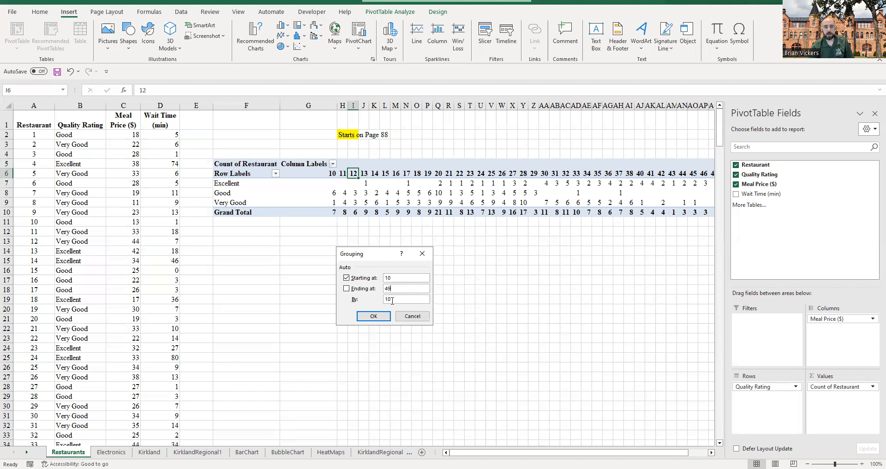
{"action": "left_click", "coordinate": [377, 317]}
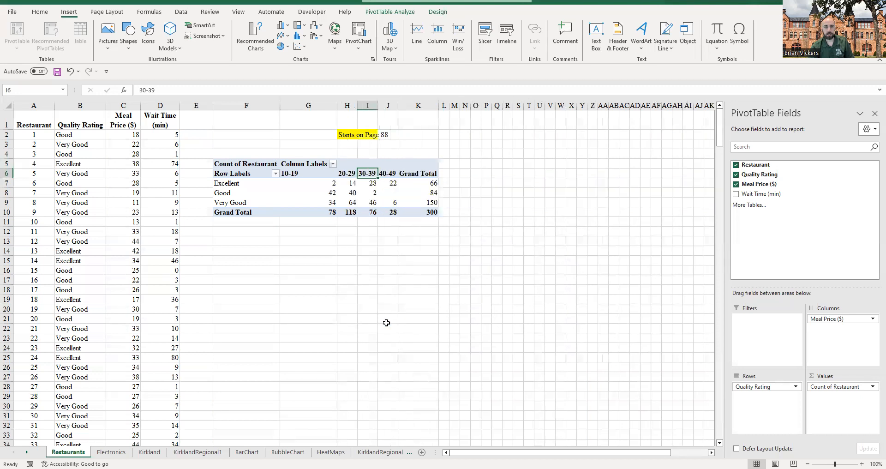
Step: Examine the PivotTable's restaurant counts by meal price group and quality rating
{"action": "left_click", "coordinate": [309, 176]}
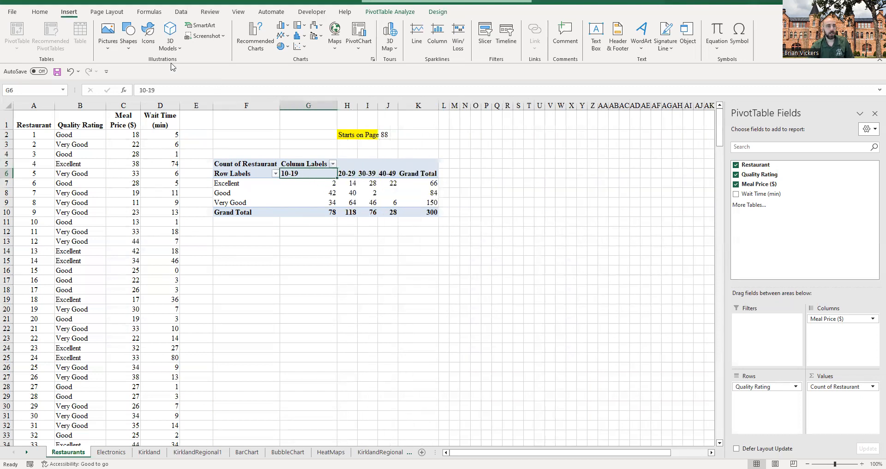
{"action": "left_click", "coordinate": [40, 11]}
{"action": "left_click_drag", "start_coordinate": [320, 184], "coordinate": [394, 204]}
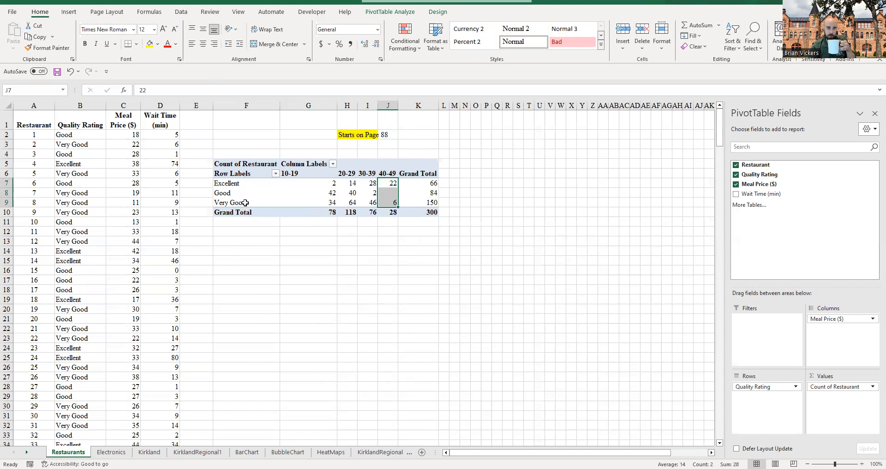
Step: Switch to the eTextbook and read Steps 11 and 12 on moving the Excellent row label, checking Figure 3.11
{"action": "key", "text": "alt+Tab"}
{"action": "scroll", "coordinate": [325, 362], "scroll_direction": "down", "scroll_amount": 10}
{"action": "scroll", "coordinate": [325, 363], "scroll_direction": "down", "scroll_amount": 5}
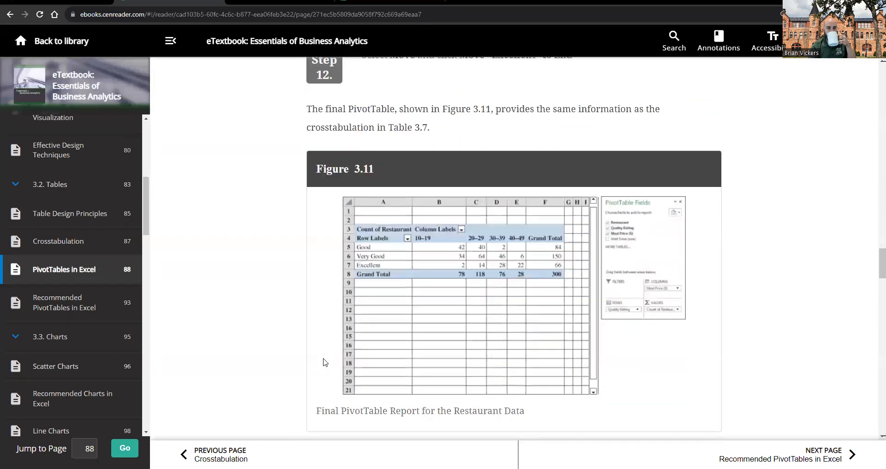
{"action": "scroll", "coordinate": [564, 145], "scroll_direction": "up", "scroll_amount": 1}
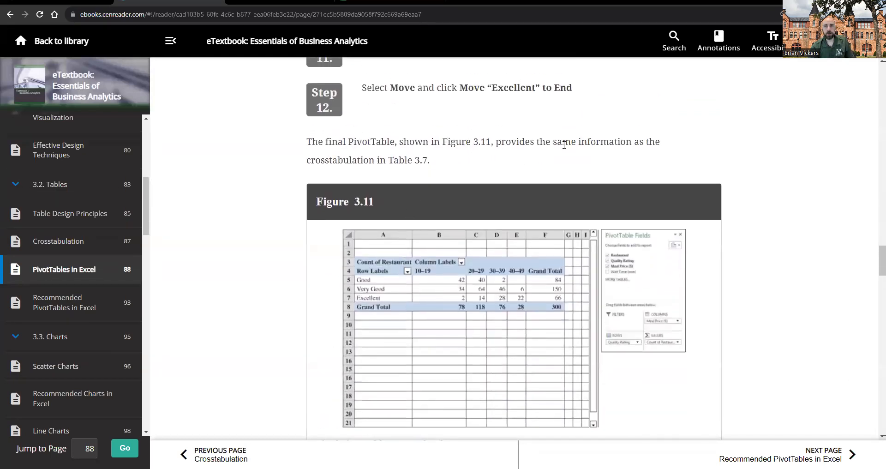
{"action": "scroll", "coordinate": [459, 142], "scroll_direction": "up", "scroll_amount": 6}
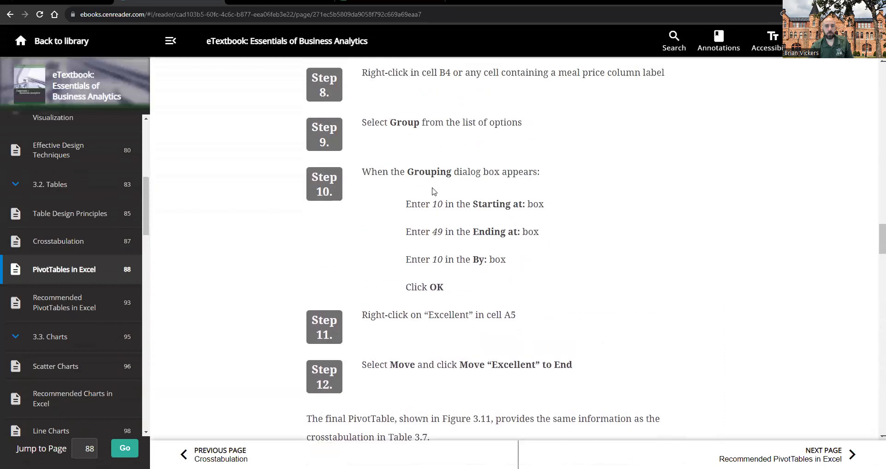
Step: Check Figure 3.11 in the eTextbook, return to the workbook and move the Excellent row label to the end of the PivotTable
{"action": "scroll", "coordinate": [444, 325], "scroll_direction": "down", "scroll_amount": 2}
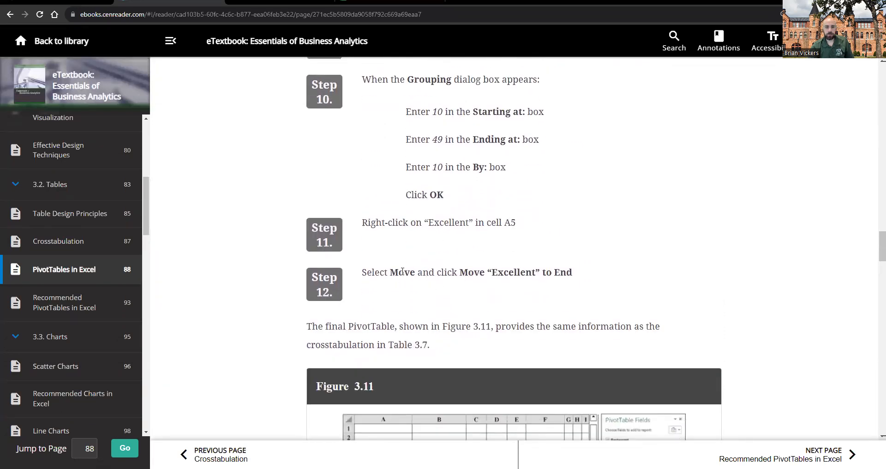
{"action": "scroll", "coordinate": [507, 273], "scroll_direction": "down", "scroll_amount": 3}
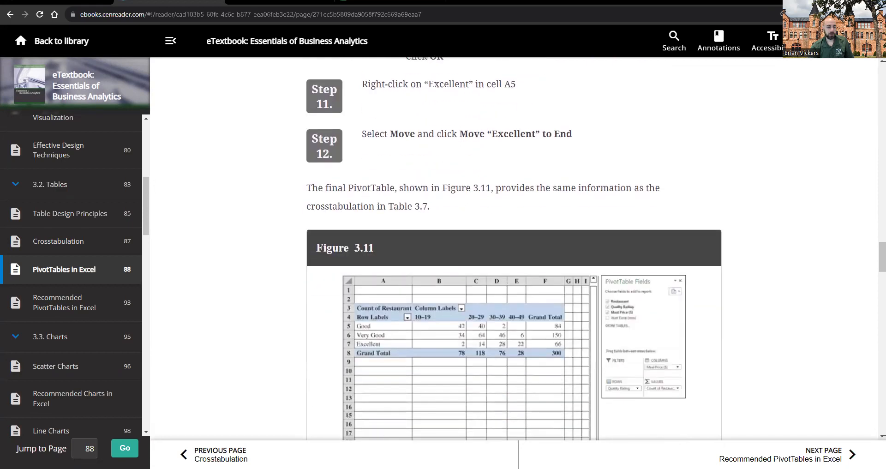
{"action": "mouse_move", "coordinate": [157, 467]}
{"action": "left_click", "coordinate": [207, 436]}
{"action": "right_click", "coordinate": [250, 186]}
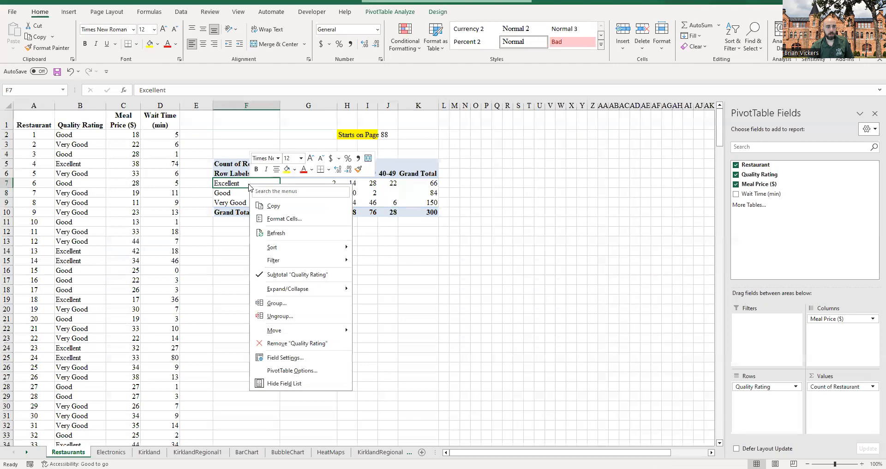
{"action": "mouse_move", "coordinate": [297, 335]}
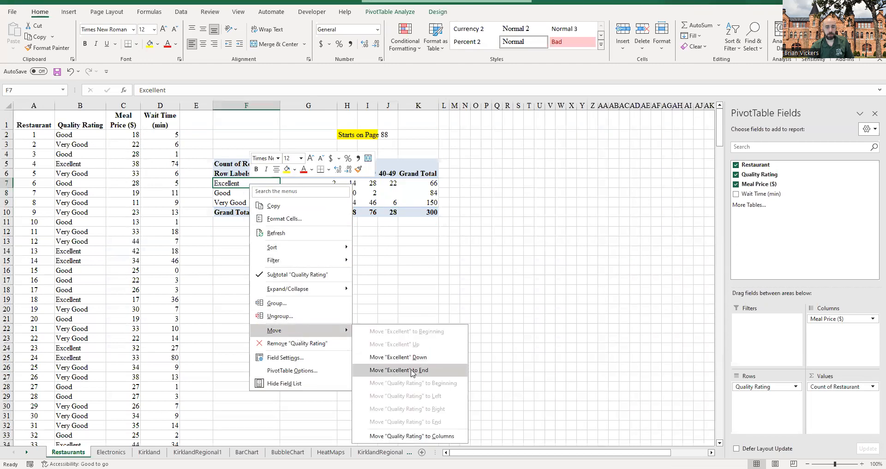
{"action": "left_click", "coordinate": [412, 371]}
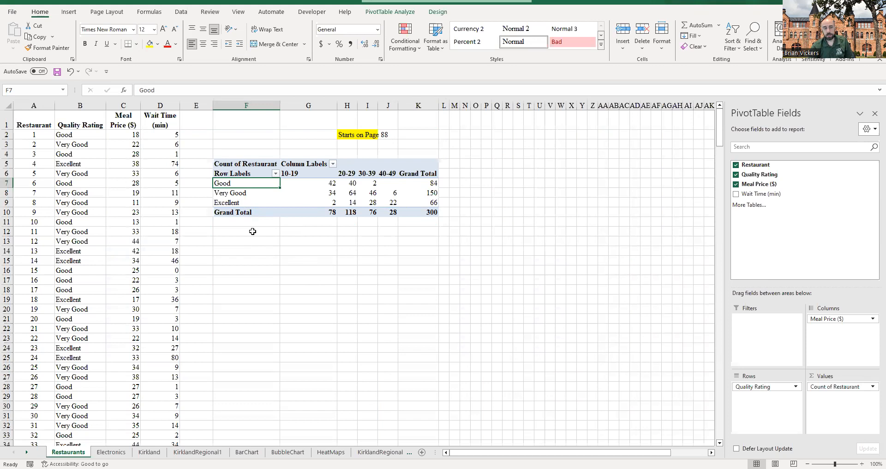
Step: Move the Excellent row label up one place and on to the beginning of the PivotTable's quality ratings
{"action": "right_click", "coordinate": [245, 204]}
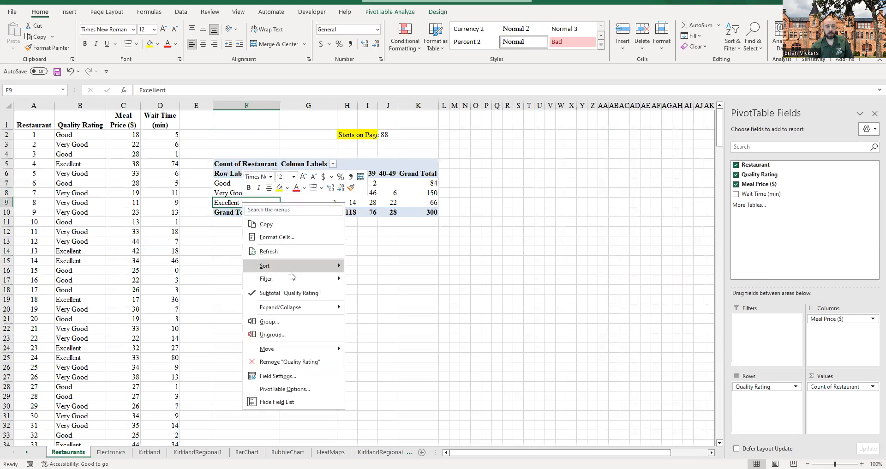
{"action": "mouse_move", "coordinate": [296, 354]}
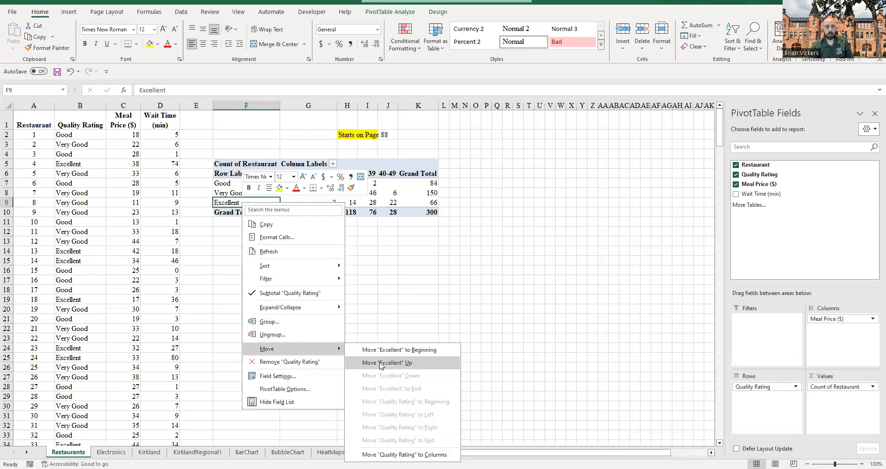
{"action": "left_click", "coordinate": [381, 363]}
{"action": "right_click", "coordinate": [245, 194]}
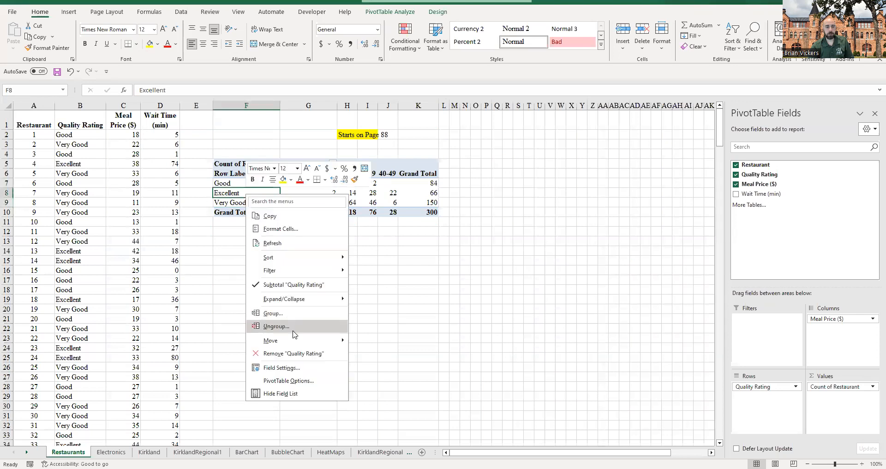
{"action": "mouse_move", "coordinate": [347, 342]}
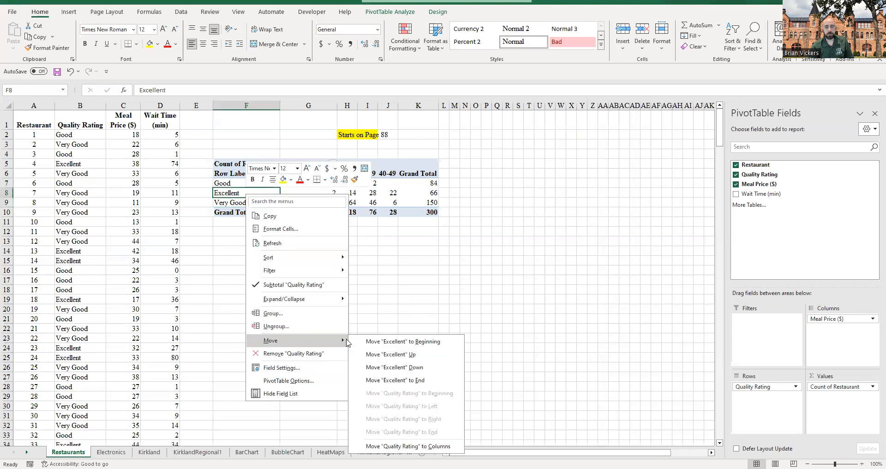
{"action": "left_click", "coordinate": [393, 345]}
Step: Move the Very Good row label up one place in the PivotTable, above Good
{"action": "right_click", "coordinate": [229, 203]}
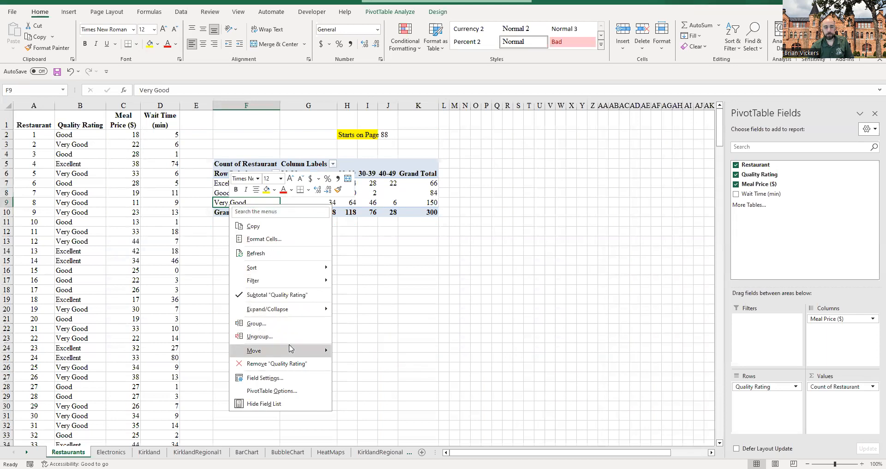
{"action": "mouse_move", "coordinate": [290, 349]}
{"action": "left_click", "coordinate": [373, 363]}
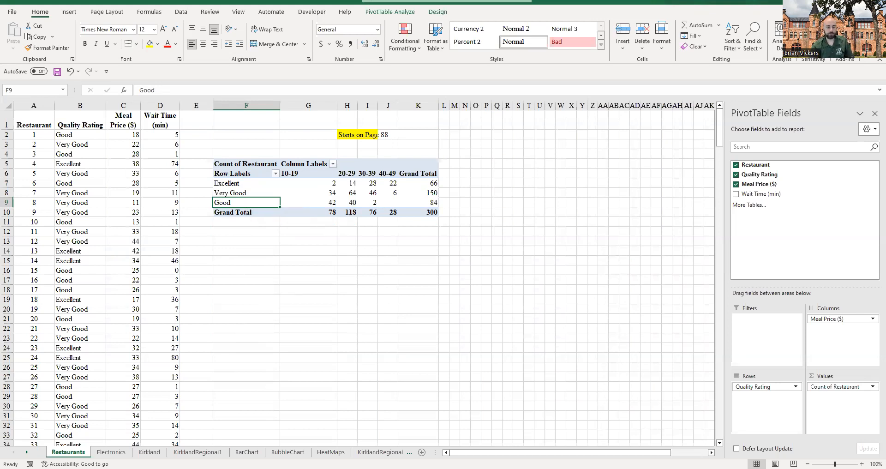
Step: Read the eTextbook's Steps 1 to 5 on percent frequency distributions, check Figure 3.12, and return to the workbook
{"action": "key", "text": "alt+Tab"}
{"action": "scroll", "coordinate": [300, 323], "scroll_direction": "down", "scroll_amount": 12}
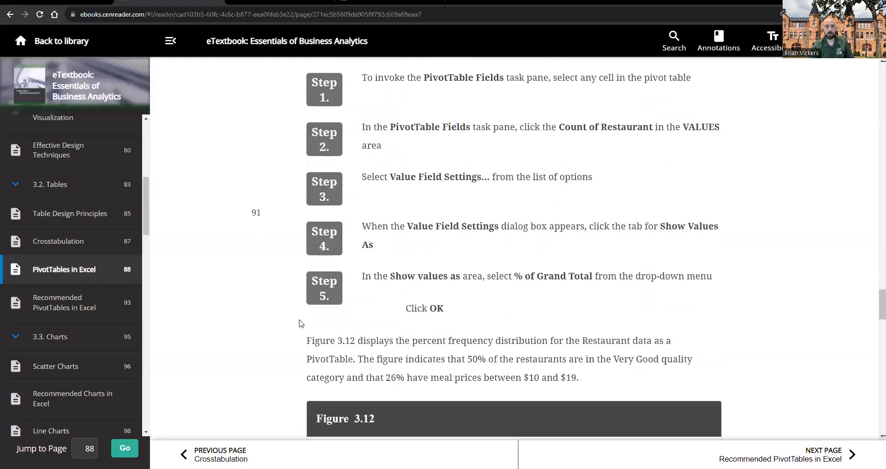
{"action": "scroll", "coordinate": [300, 323], "scroll_direction": "down", "scroll_amount": 1}
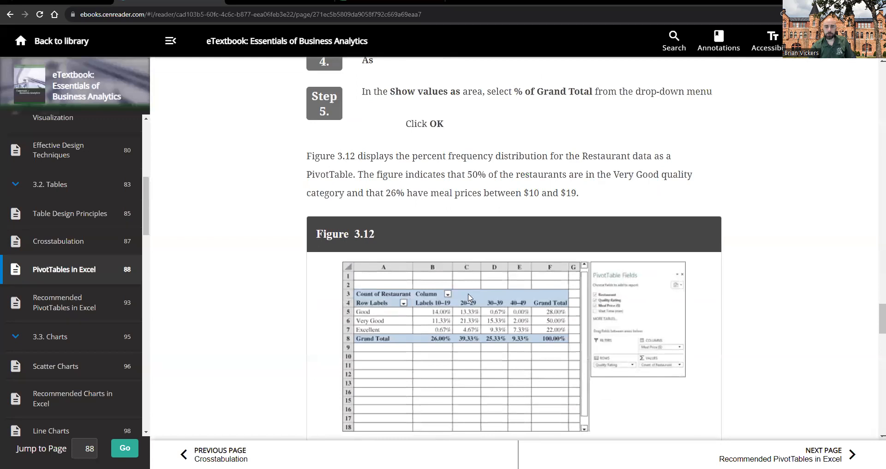
{"action": "scroll", "coordinate": [468, 297], "scroll_direction": "up", "scroll_amount": 5}
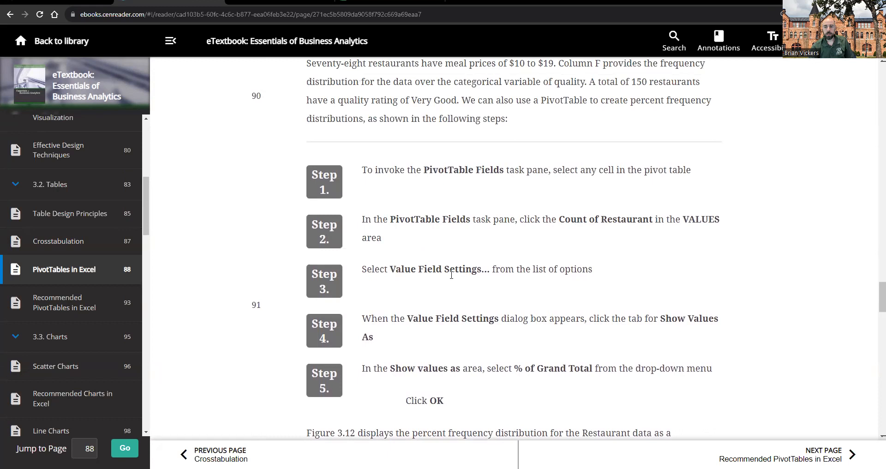
{"action": "scroll", "coordinate": [507, 277], "scroll_direction": "down", "scroll_amount": 2}
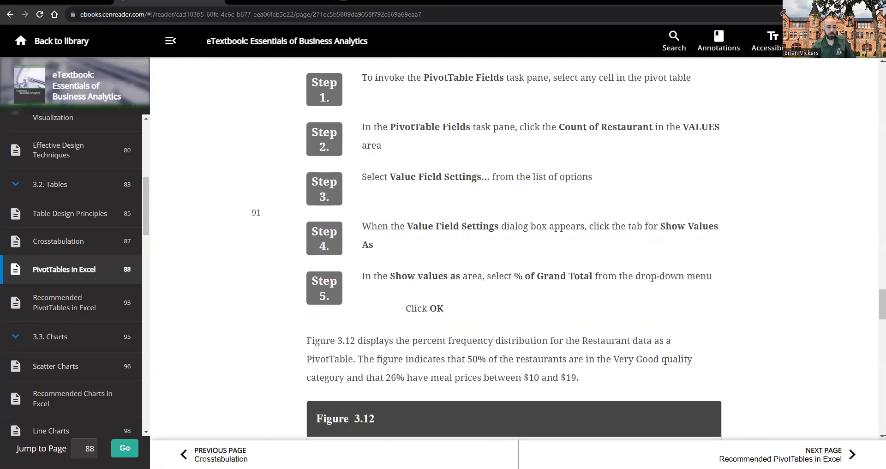
{"action": "key", "text": "alt+Tab"}
Step: Show the PivotTable's Count of Restaurant values as % of Grand Total through the value field settings
{"action": "left_click_drag", "start_coordinate": [332, 182], "coordinate": [390, 199]}
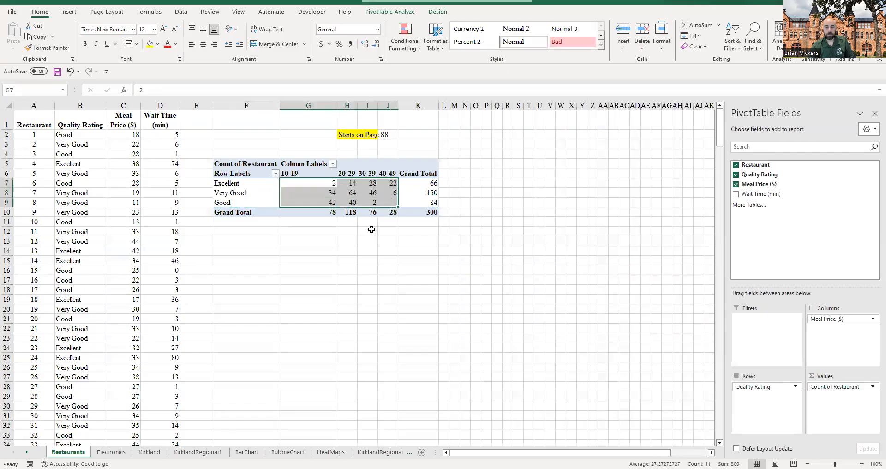
{"action": "left_click", "coordinate": [326, 181]}
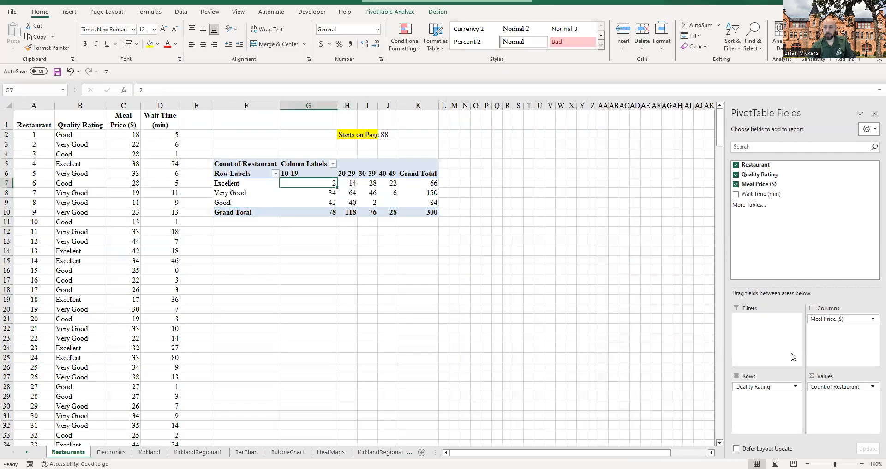
{"action": "left_click", "coordinate": [835, 386]}
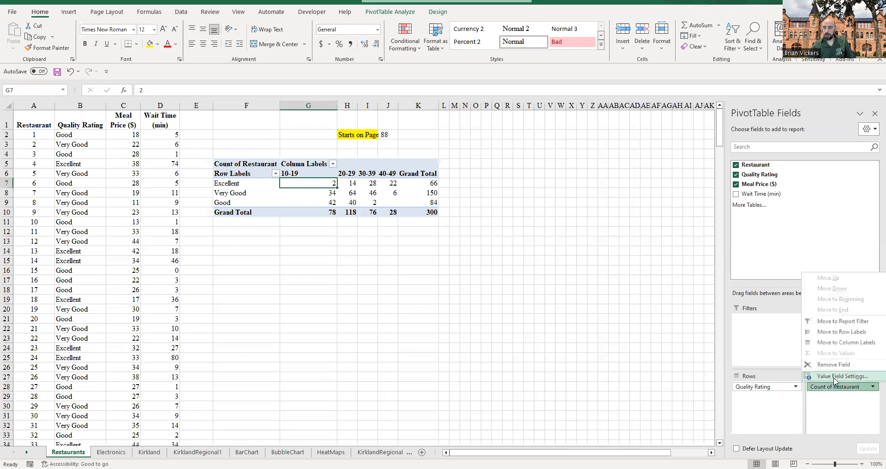
{"action": "left_click", "coordinate": [834, 376]}
{"action": "scroll", "coordinate": [397, 280], "scroll_direction": "down", "scroll_amount": 1}
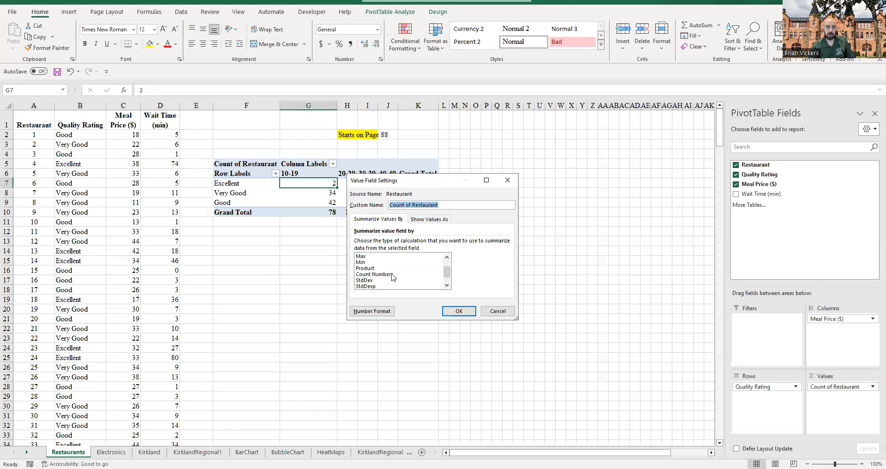
{"action": "scroll", "coordinate": [392, 276], "scroll_direction": "up", "scroll_amount": 2}
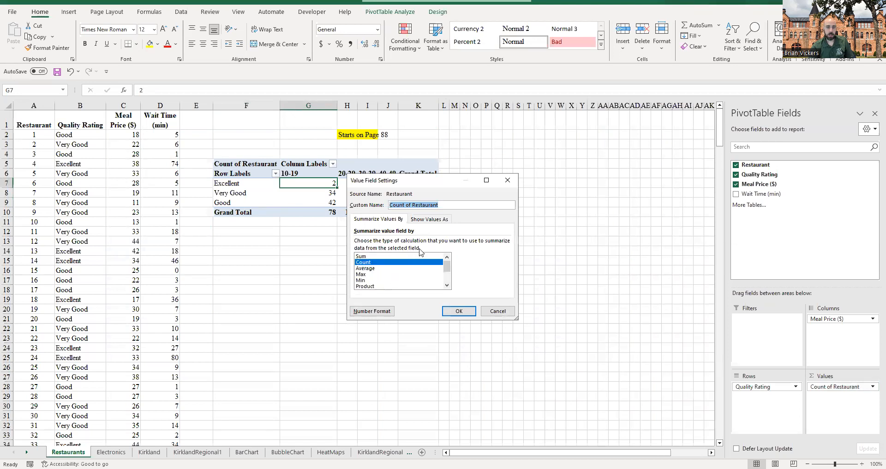
{"action": "left_click", "coordinate": [429, 222]}
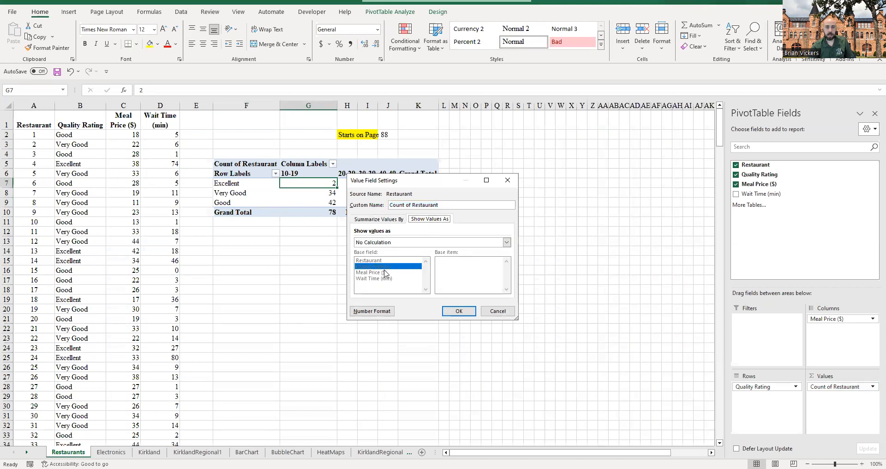
{"action": "left_click", "coordinate": [405, 242]}
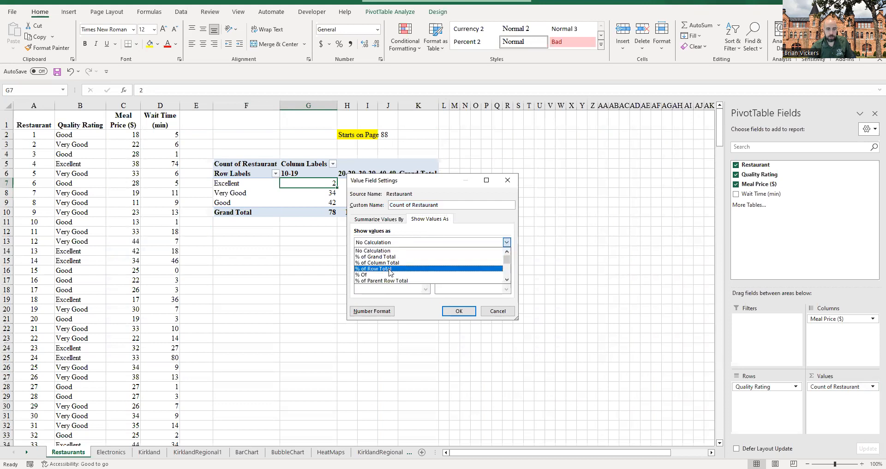
{"action": "left_click", "coordinate": [387, 256]}
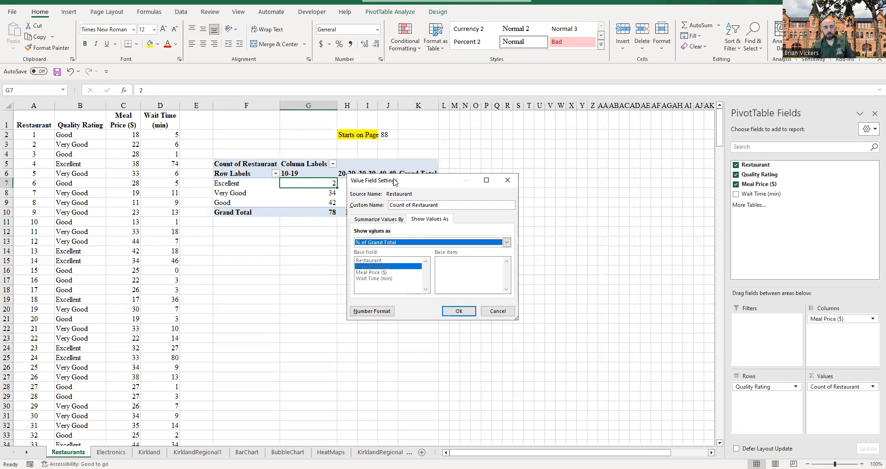
{"action": "left_click_drag", "start_coordinate": [396, 183], "coordinate": [453, 183]}
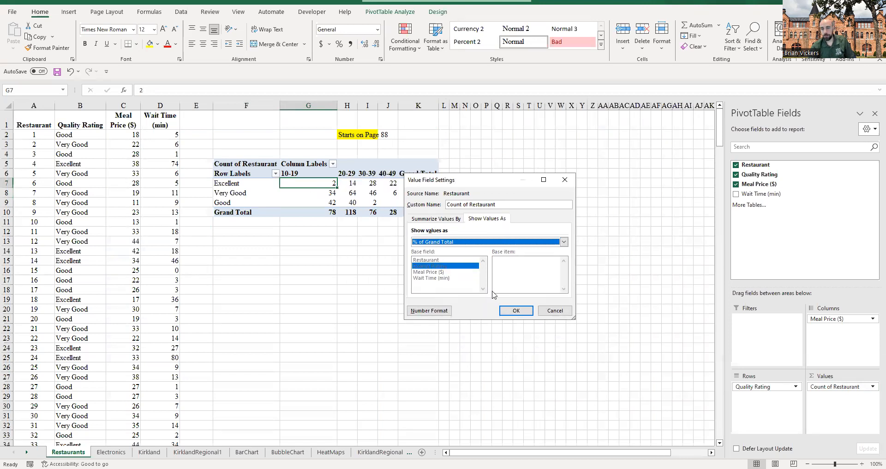
{"action": "left_click", "coordinate": [515, 313]}
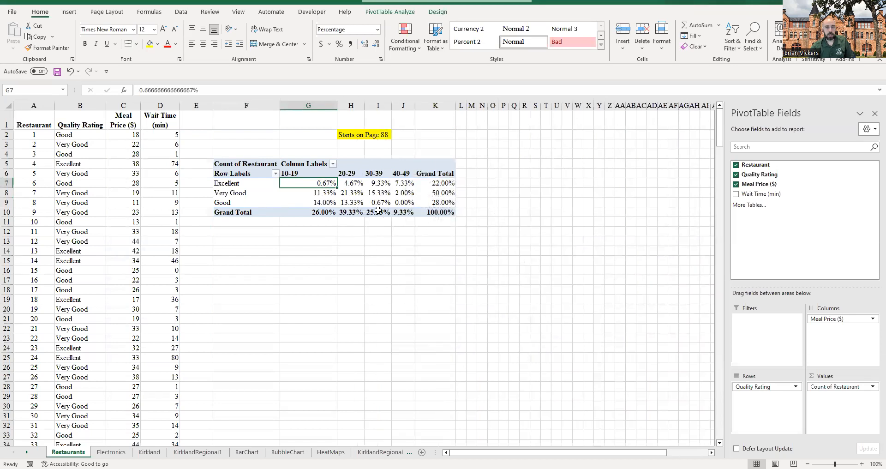
Step: Examine the PivotTable's percentages by quality rating and meal price, comparing the Excellent row's 30-39 and 40-49 groups
{"action": "left_click", "coordinate": [351, 194]}
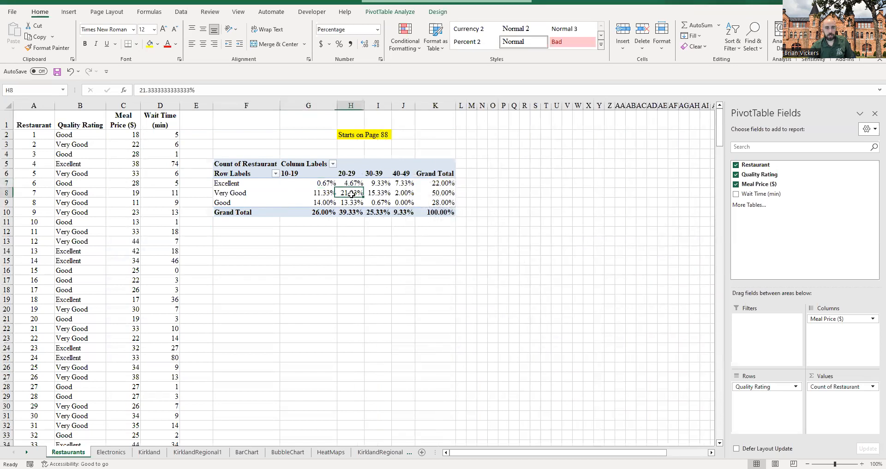
{"action": "left_click", "coordinate": [255, 192]}
{"action": "left_click", "coordinate": [352, 191]}
{"action": "left_click", "coordinate": [403, 183]}
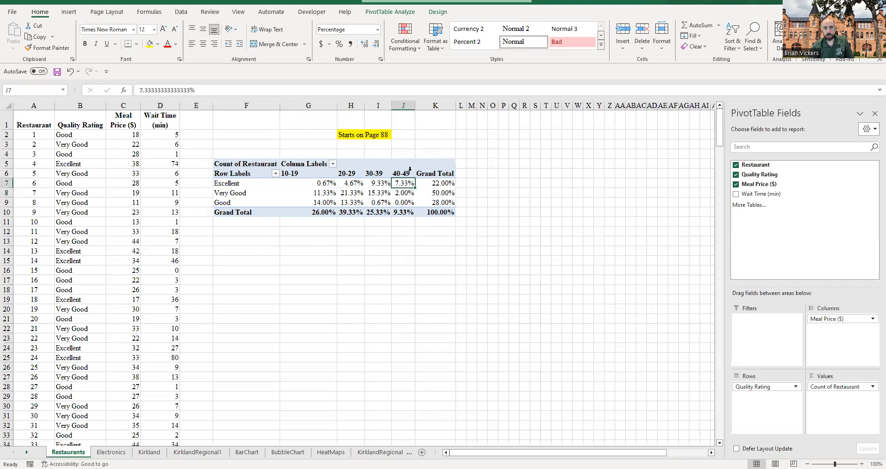
{"action": "left_click", "coordinate": [383, 184]}
{"action": "left_click", "coordinate": [402, 184]}
{"action": "left_click", "coordinate": [383, 184]}
{"action": "left_click", "coordinate": [405, 183]}
{"action": "left_click", "coordinate": [380, 183]}
{"action": "left_click", "coordinate": [402, 184]}
{"action": "left_click", "coordinate": [383, 183]}
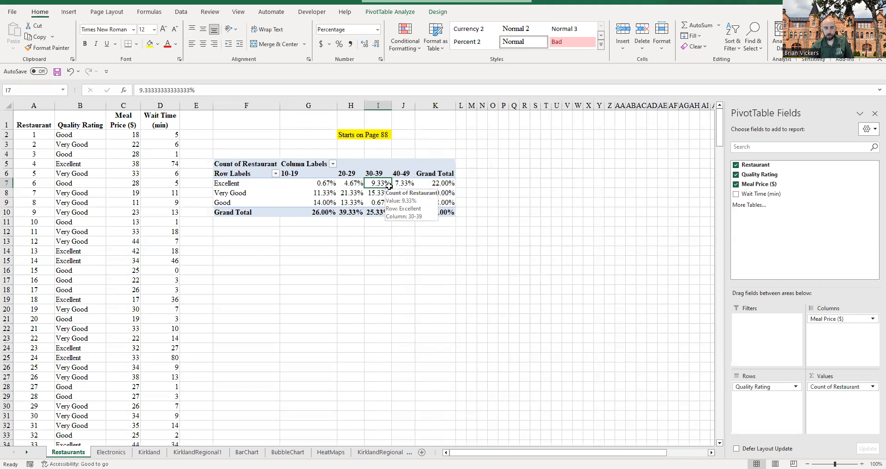
{"action": "left_click", "coordinate": [398, 184]}
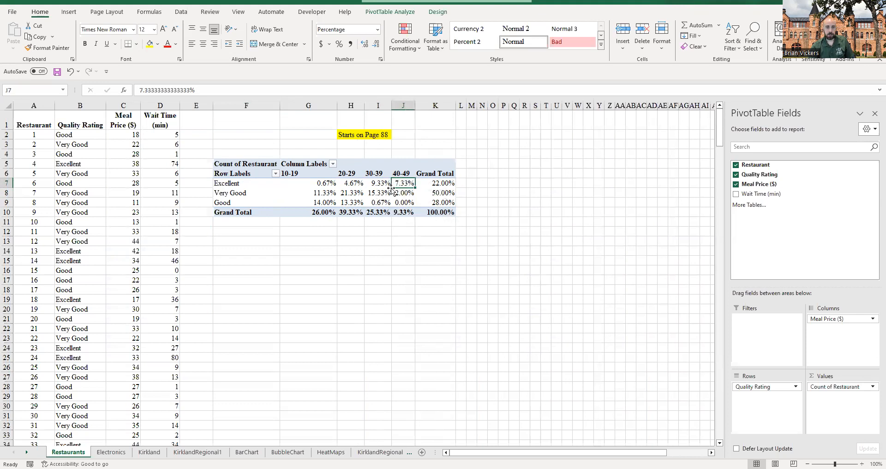
{"action": "left_click", "coordinate": [399, 174]}
{"action": "left_click", "coordinate": [406, 202]}
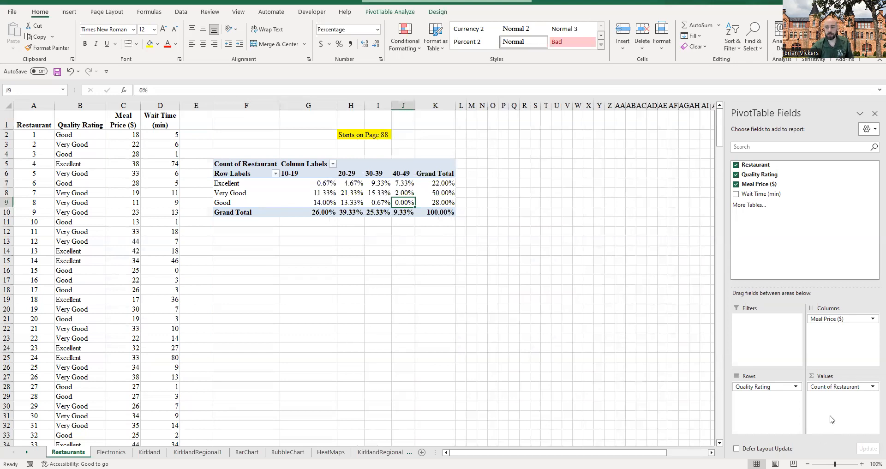
Step: Review the Count of Restaurant field's summarize and show-values settings, cancel without changes, and switch to the eTextbook
{"action": "left_click", "coordinate": [827, 388]}
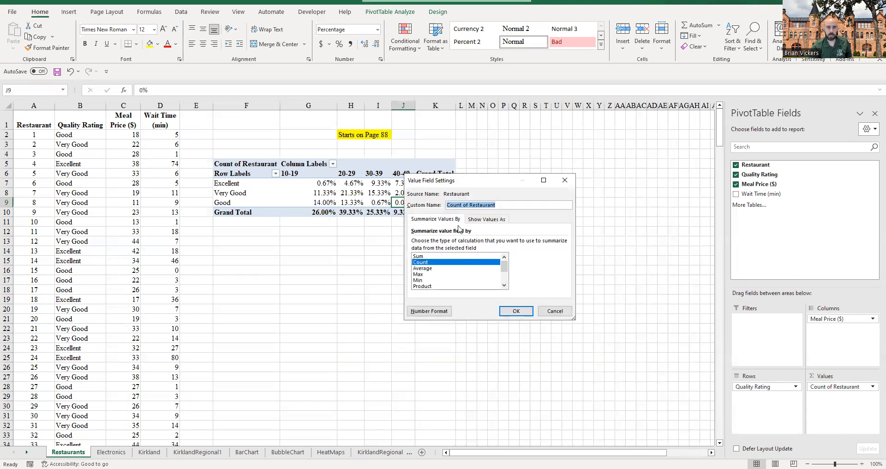
{"action": "left_click", "coordinate": [504, 220]}
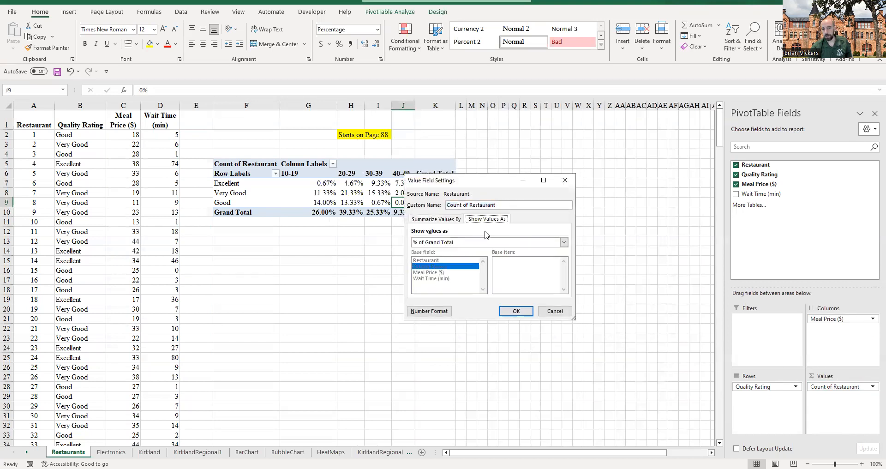
{"action": "left_click", "coordinate": [456, 220]}
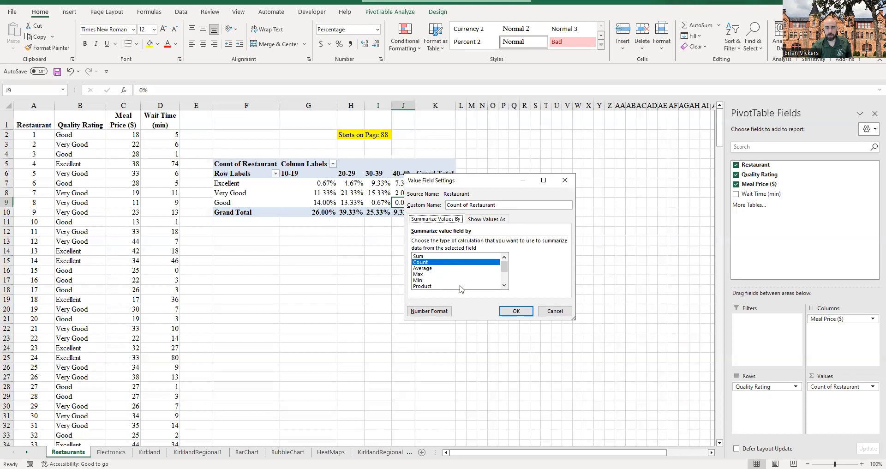
{"action": "left_click", "coordinate": [544, 310]}
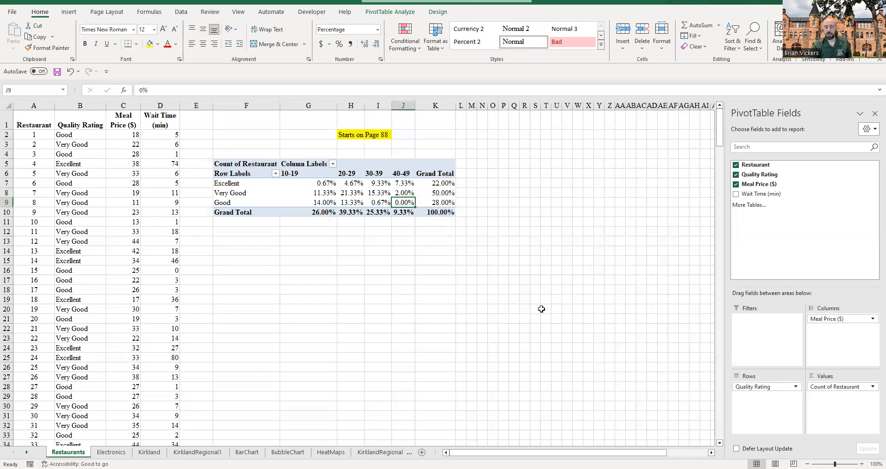
{"action": "key", "text": "alt+Tab"}
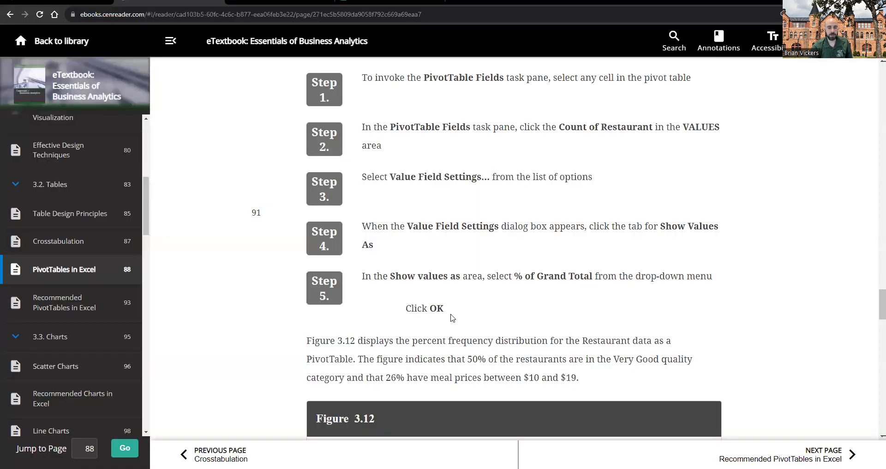
Step: Read the eTextbook's average wait time steps and its Recommended PivotTables in Excel section, check Figure 3.14, and return to the workbook
{"action": "scroll", "coordinate": [452, 317], "scroll_direction": "down", "scroll_amount": 10}
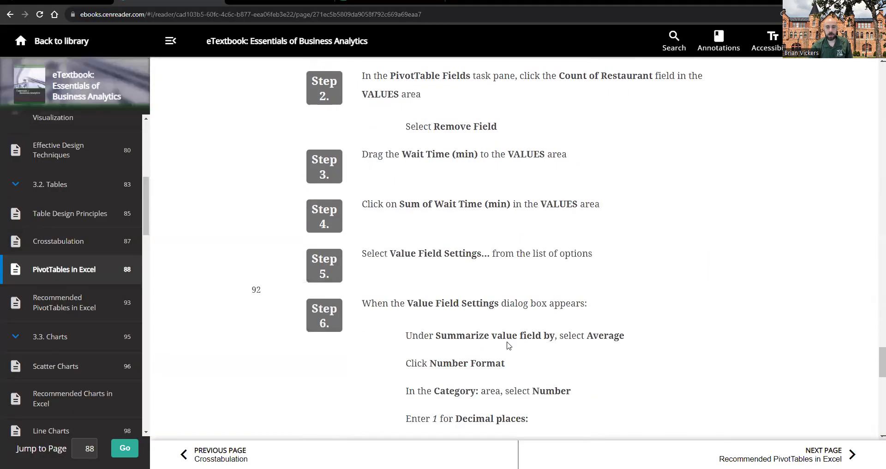
{"action": "scroll", "coordinate": [497, 337], "scroll_direction": "down", "scroll_amount": 2}
{"action": "scroll", "coordinate": [555, 249], "scroll_direction": "down", "scroll_amount": 10}
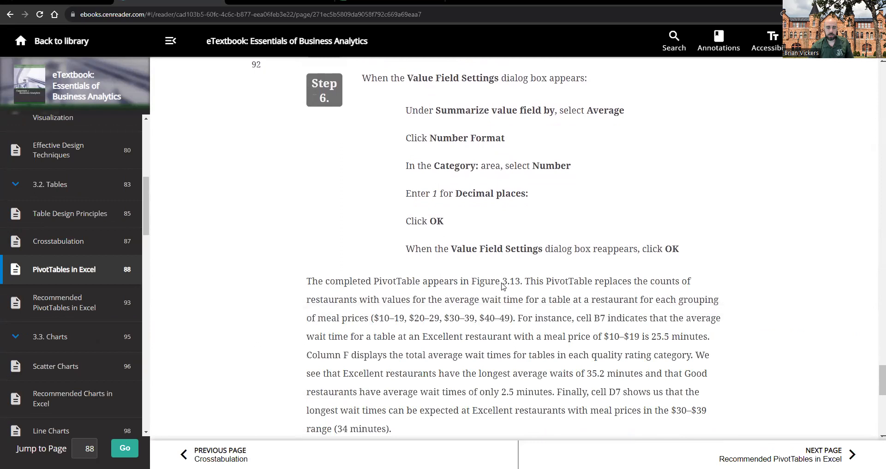
{"action": "scroll", "coordinate": [475, 252], "scroll_direction": "down", "scroll_amount": 3}
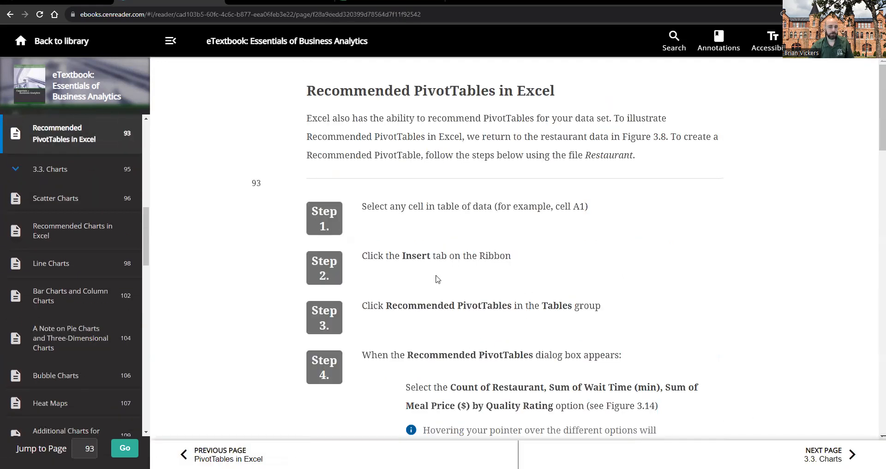
{"action": "scroll", "coordinate": [431, 202], "scroll_direction": "down", "scroll_amount": 2}
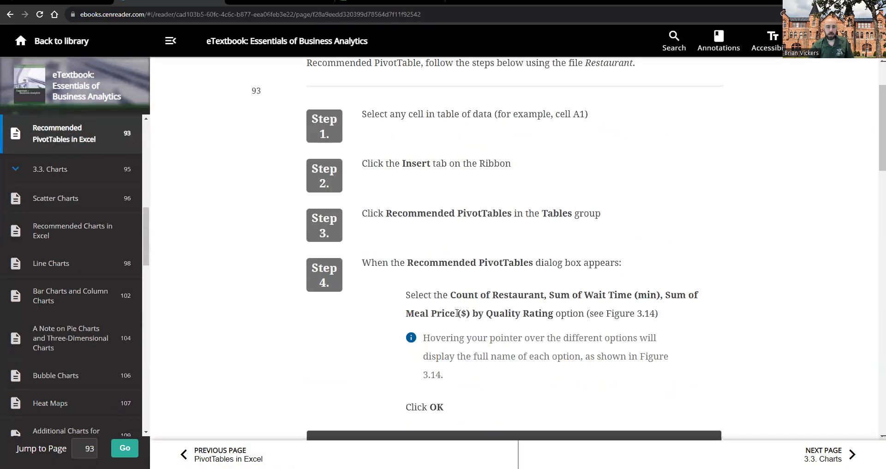
{"action": "scroll", "coordinate": [382, 349], "scroll_direction": "down", "scroll_amount": 3}
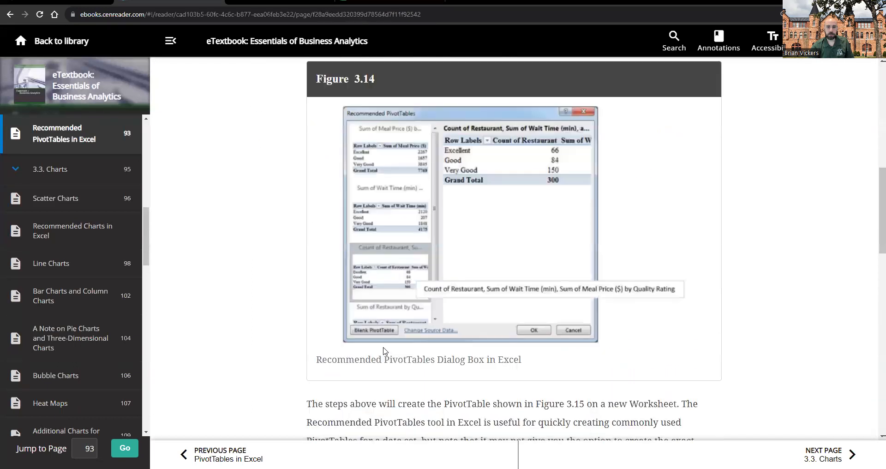
{"action": "scroll", "coordinate": [413, 296], "scroll_direction": "up", "scroll_amount": 5}
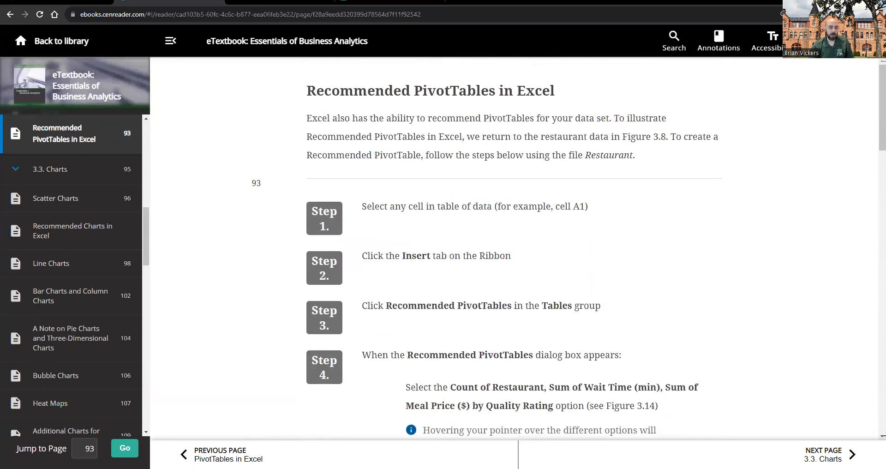
{"action": "left_click", "coordinate": [103, 444]}
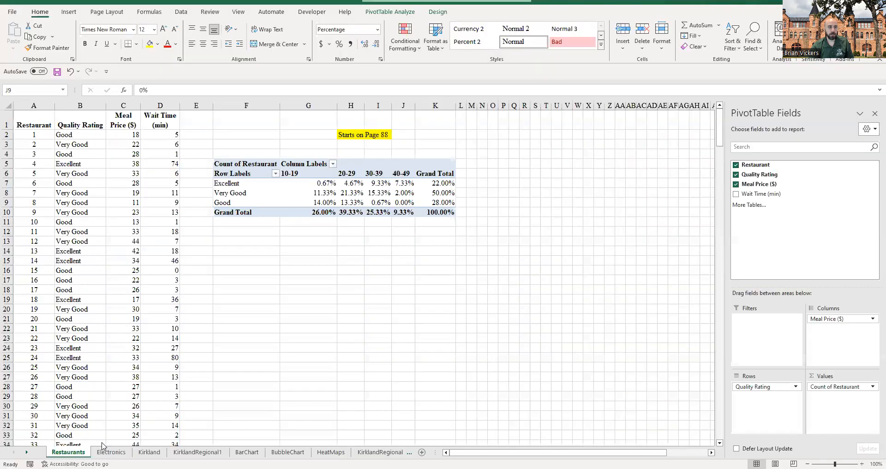
Step: Delete the entire Count of Restaurant PivotTable from the Restaurants sheet
{"action": "left_click", "coordinate": [259, 160]}
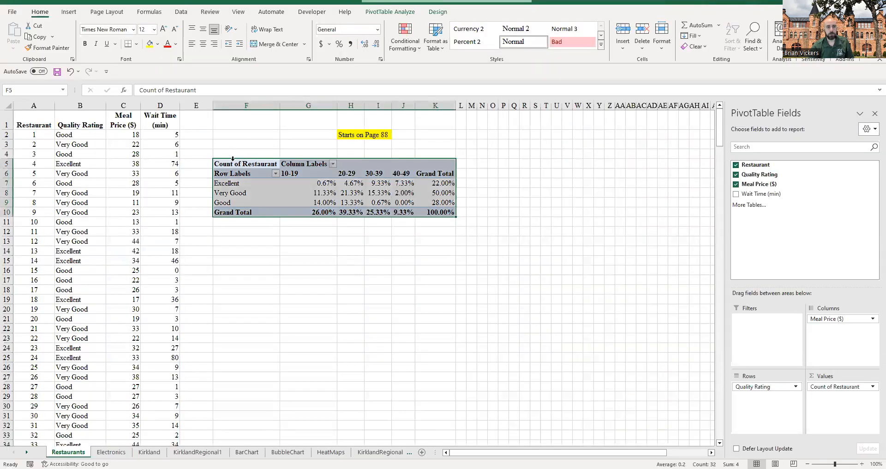
{"action": "key", "text": "Delete"}
{"action": "left_click", "coordinate": [248, 223]}
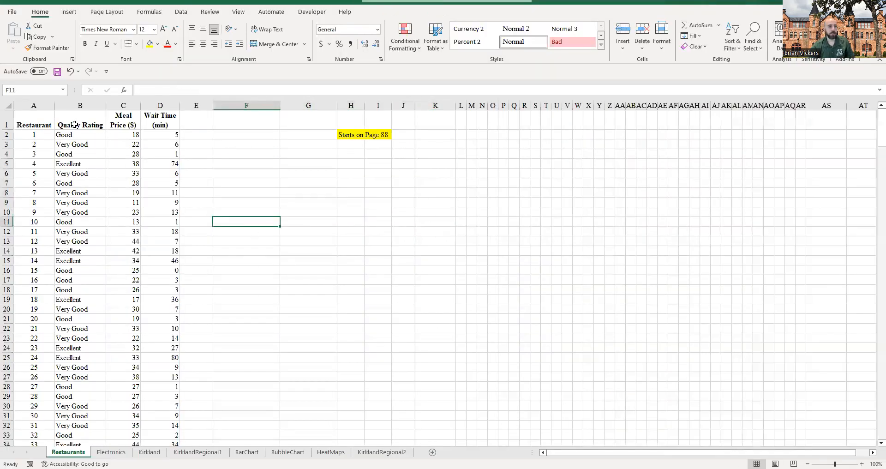
Step: Open Recommended PivotTables for the full restaurant data range A1:D301, including the header row
{"action": "left_click_drag", "start_coordinate": [25, 121], "coordinate": [146, 123]}
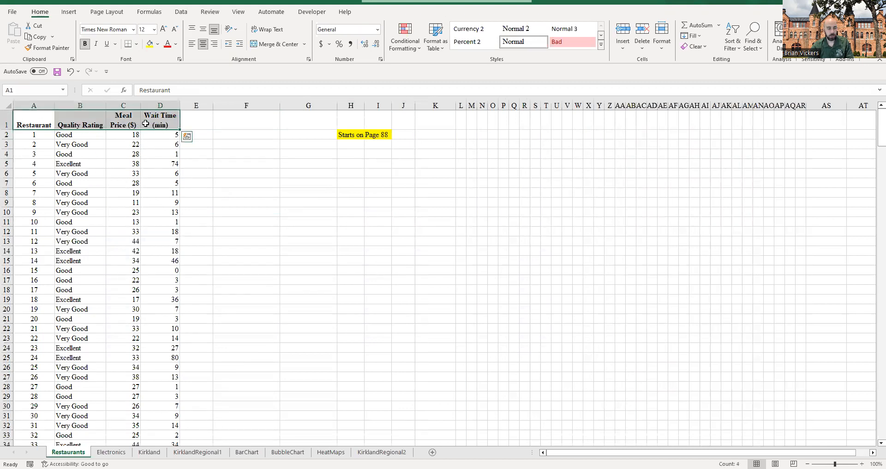
{"action": "key", "text": "ctrl+shift+Down"}
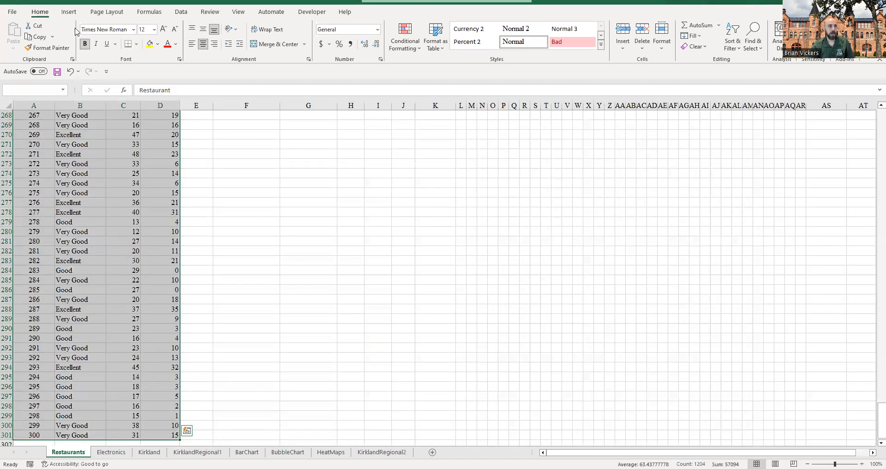
{"action": "left_click", "coordinate": [69, 13]}
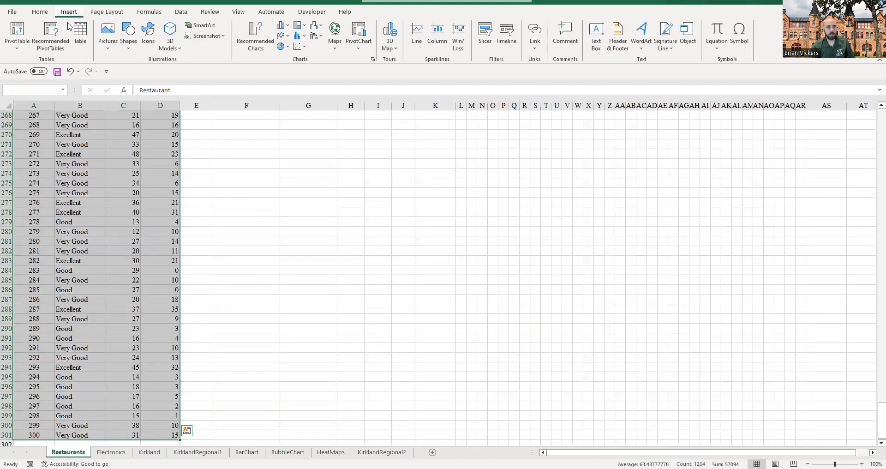
{"action": "left_click", "coordinate": [54, 45]}
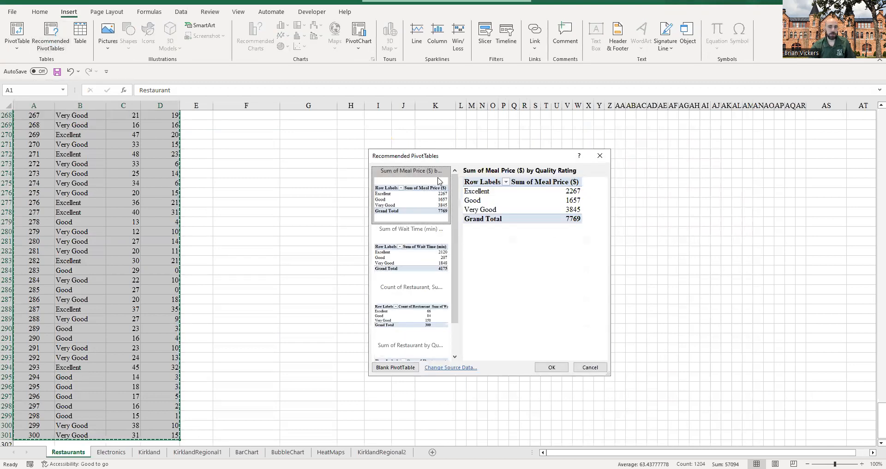
{"action": "left_click_drag", "start_coordinate": [447, 158], "coordinate": [412, 140]}
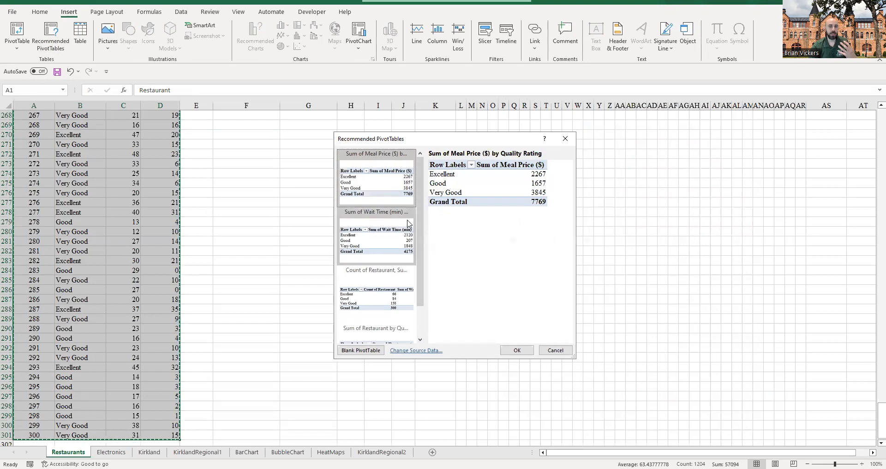
Step: Preview the recommended layouts and insert the Count of Restaurant, Sum of Wait Time (min), Sum of Meal Price ($) by Quality Rating PivotTable
{"action": "scroll", "coordinate": [396, 250], "scroll_direction": "down", "scroll_amount": 3}
{"action": "scroll", "coordinate": [395, 263], "scroll_direction": "up", "scroll_amount": 3}
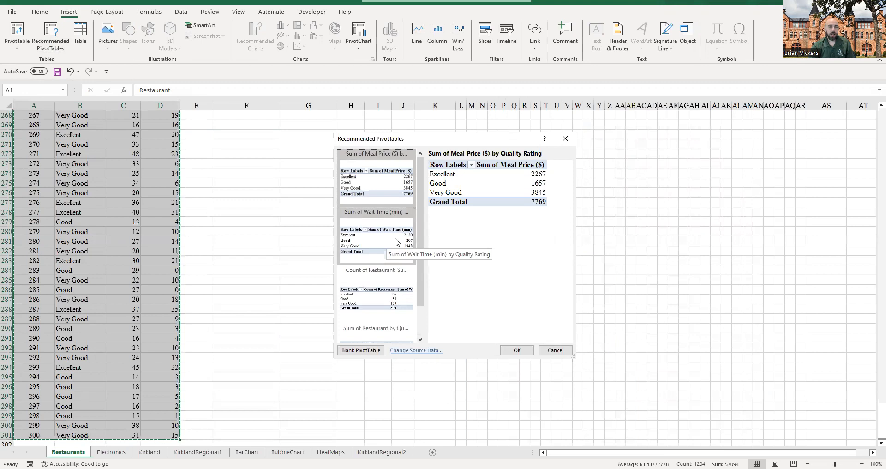
{"action": "left_click", "coordinate": [400, 289]}
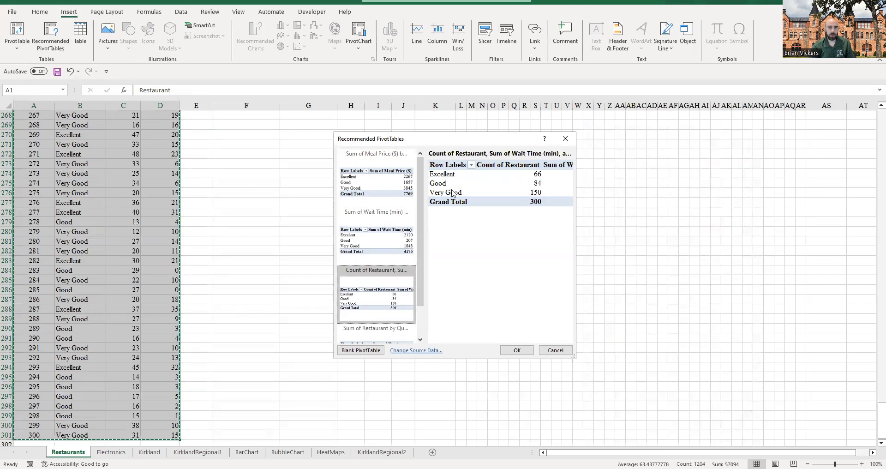
{"action": "scroll", "coordinate": [392, 293], "scroll_direction": "down", "scroll_amount": 1}
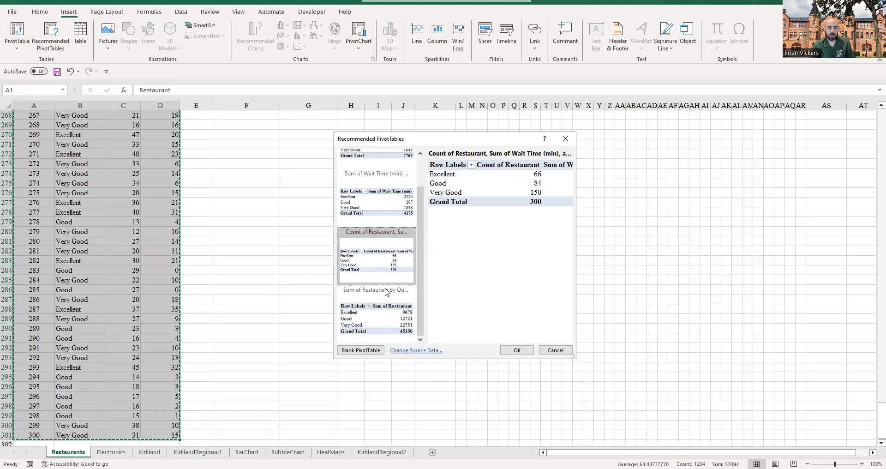
{"action": "left_click", "coordinate": [383, 307]}
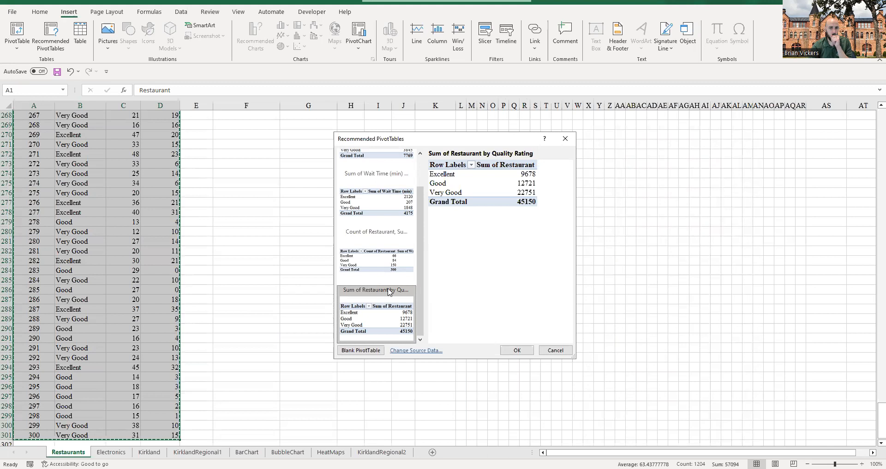
{"action": "left_click", "coordinate": [376, 199]}
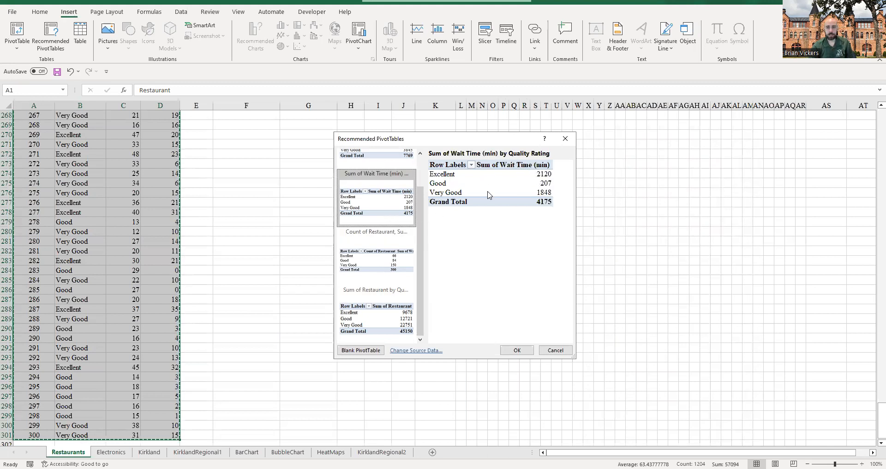
{"action": "left_click", "coordinate": [389, 260]}
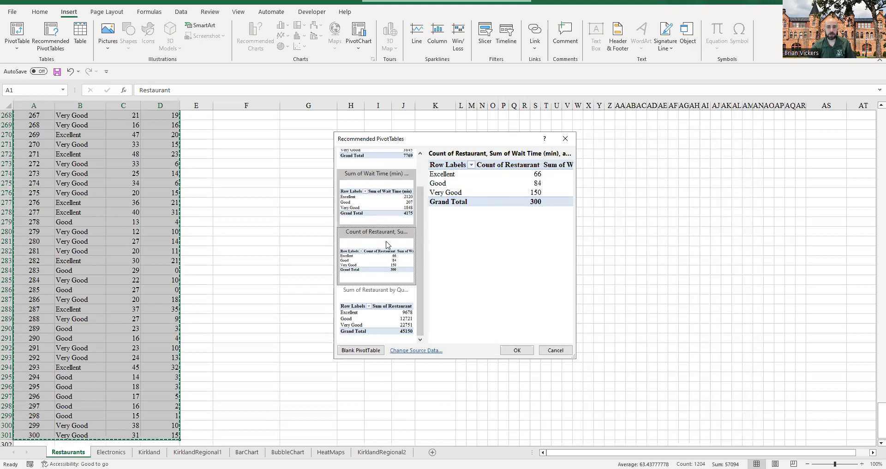
{"action": "scroll", "coordinate": [388, 266], "scroll_direction": "up", "scroll_amount": 1}
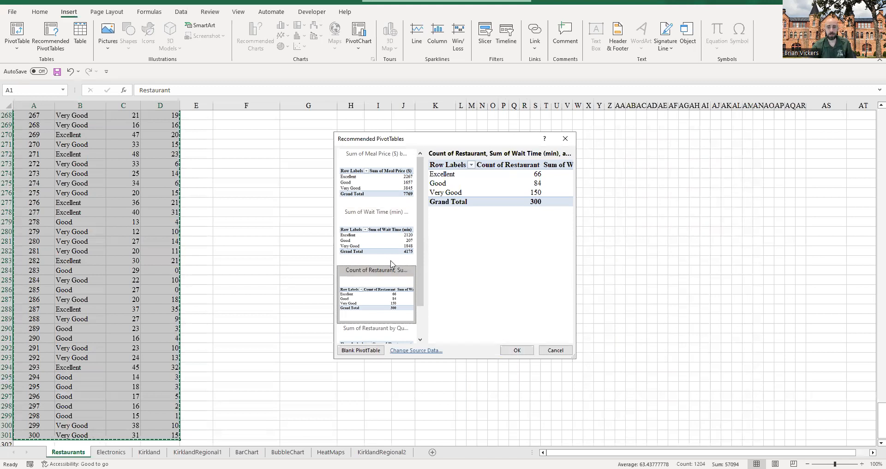
{"action": "left_click", "coordinate": [517, 350]}
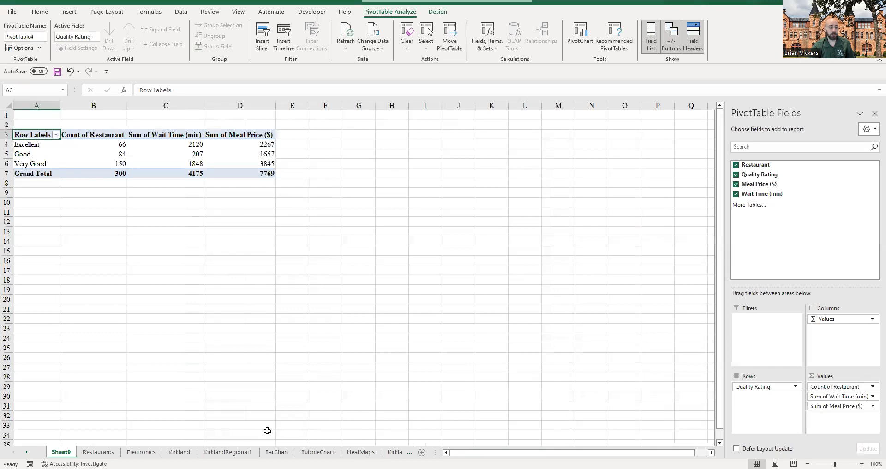
Step: Check the Excellent row's values in the new PivotTable and summarize the Wait Time (min) field by Average
{"action": "left_click", "coordinate": [105, 354]}
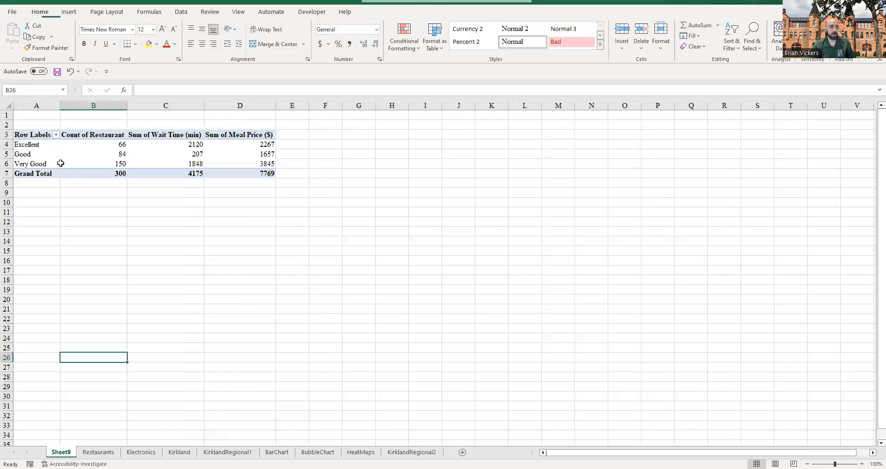
{"action": "left_click", "coordinate": [74, 144]}
{"action": "left_click", "coordinate": [181, 144]}
{"action": "left_click", "coordinate": [243, 145]}
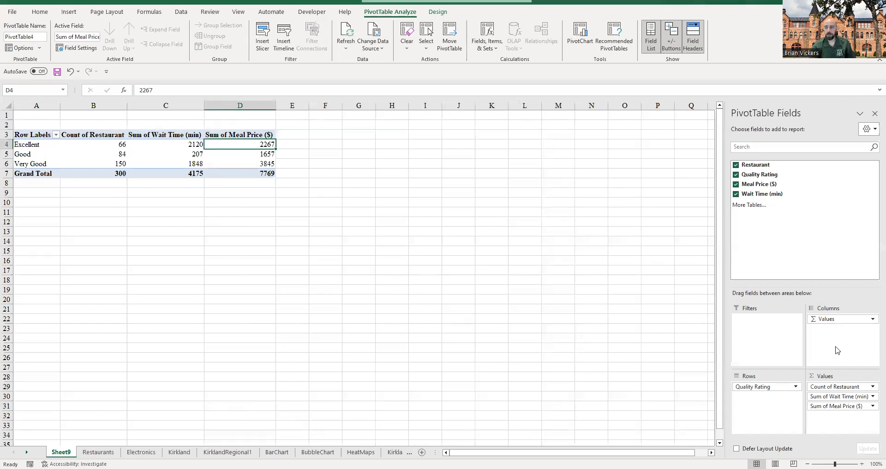
{"action": "left_click", "coordinate": [187, 142]}
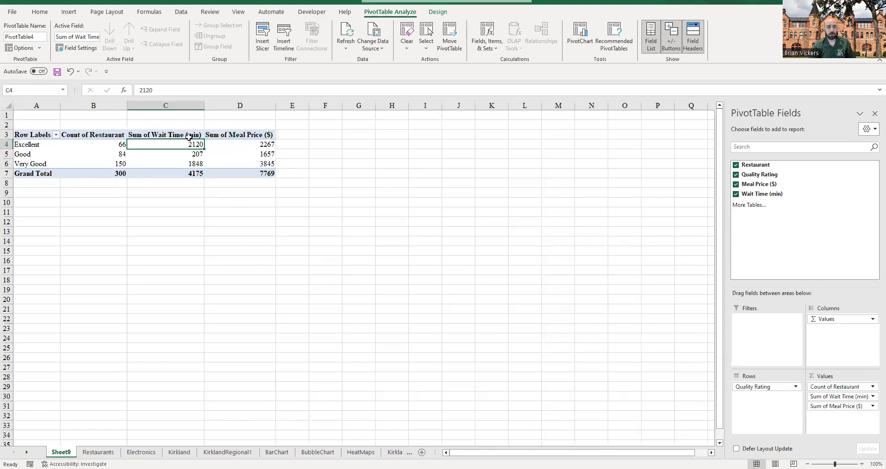
{"action": "left_click", "coordinate": [845, 396]}
{"action": "left_click", "coordinate": [843, 385]}
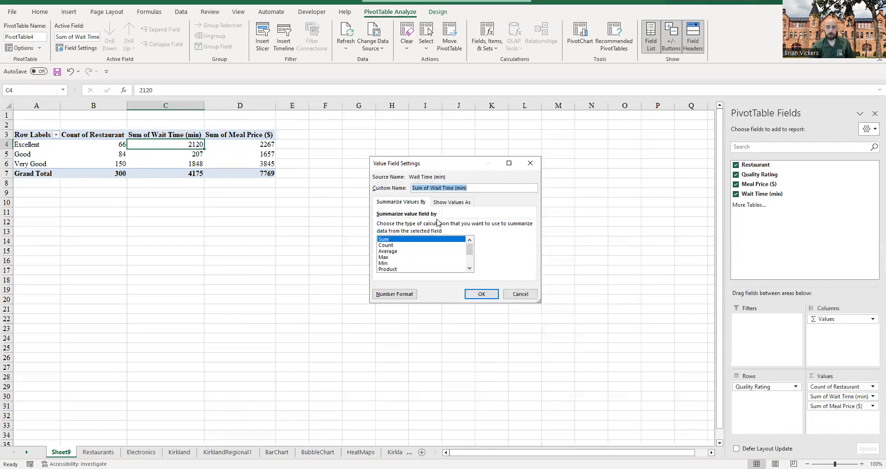
{"action": "left_click", "coordinate": [396, 251]}
{"action": "left_click", "coordinate": [481, 293]}
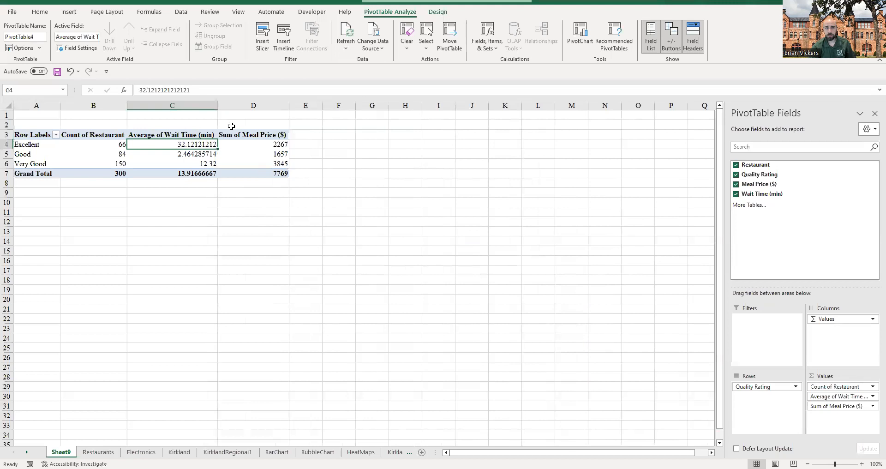
Step: Reduce the average wait times for Excellent, Good and Very Good to two decimal places
{"action": "left_click_drag", "start_coordinate": [205, 144], "coordinate": [205, 165]}
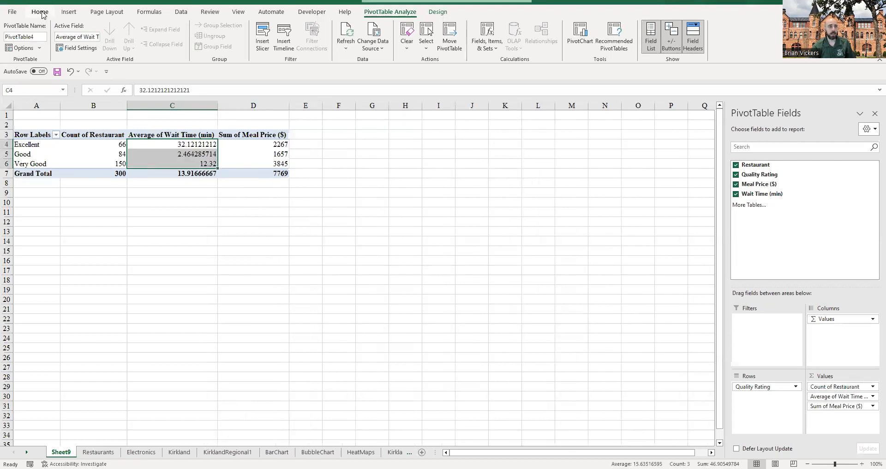
{"action": "left_click", "coordinate": [40, 12]}
{"action": "left_click", "coordinate": [375, 45]}
{"action": "left_click", "coordinate": [375, 46]}
{"action": "left_click", "coordinate": [375, 45]}
{"action": "left_click", "coordinate": [374, 45]}
{"action": "left_click", "coordinate": [375, 45]}
Step: Summarize the Meal Price ($) field by Average through its value field settings
{"action": "left_click_drag", "start_coordinate": [269, 145], "coordinate": [270, 164]}
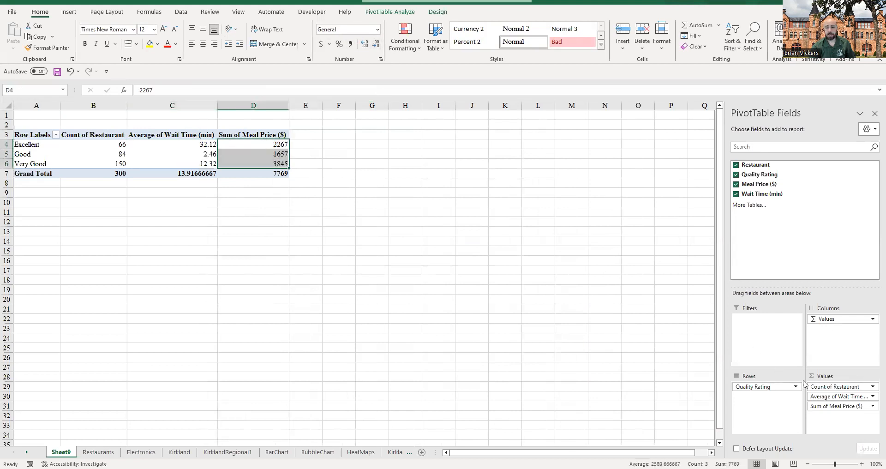
{"action": "left_click", "coordinate": [849, 406]}
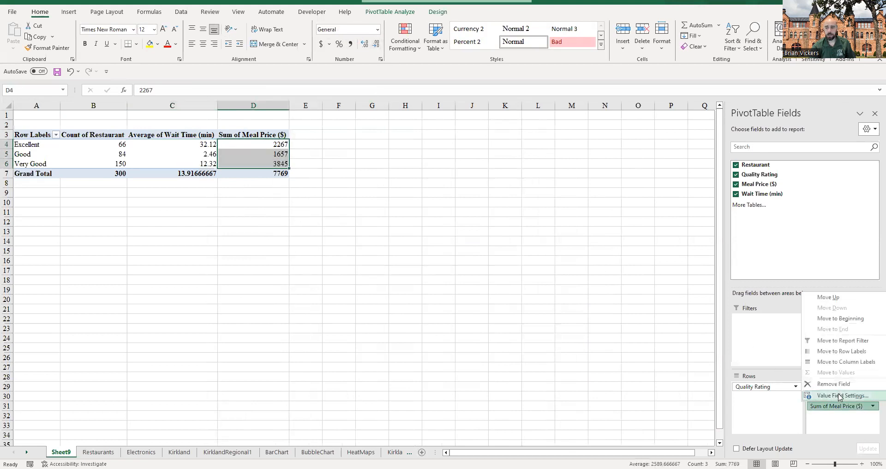
{"action": "left_click", "coordinate": [839, 395]}
{"action": "left_click", "coordinate": [395, 251]}
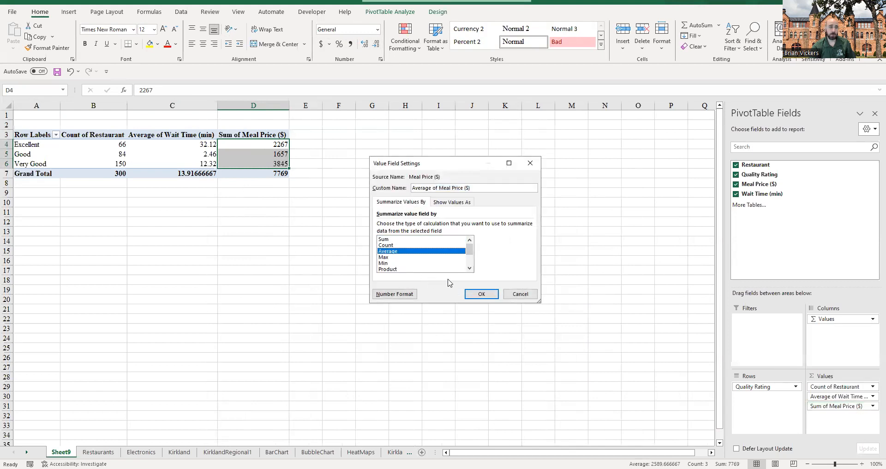
{"action": "left_click", "coordinate": [485, 296]}
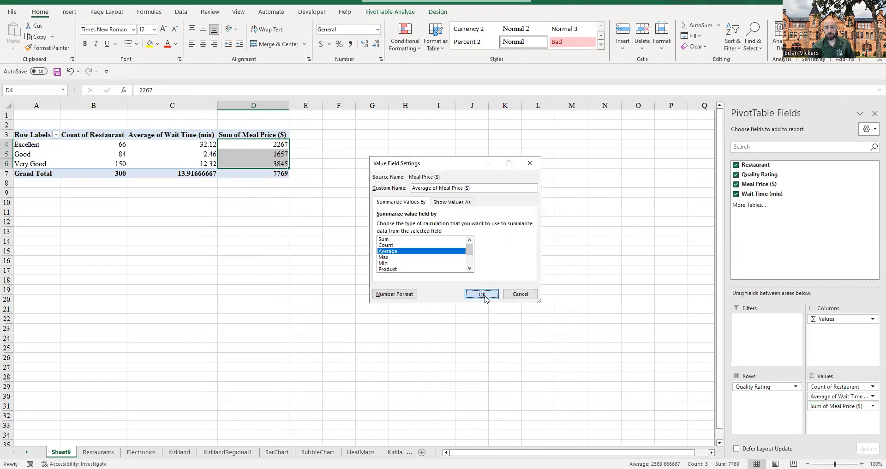
Step: Reduce the average meal prices for Excellent, Good and Very Good to two decimal places
{"action": "left_click", "coordinate": [376, 44]}
{"action": "left_click", "coordinate": [375, 43]}
{"action": "left_click", "coordinate": [376, 44]}
{"action": "left_click", "coordinate": [376, 44]}
{"action": "left_click", "coordinate": [376, 44]}
{"action": "left_click", "coordinate": [375, 43]}
{"action": "left_click", "coordinate": [332, 210]}
Step: Reduce the Grand Total row's average wait time and average meal price to two decimal places
{"action": "left_click_drag", "start_coordinate": [210, 174], "coordinate": [254, 176]}
{"action": "left_click", "coordinate": [376, 44]}
{"action": "left_click", "coordinate": [376, 44]}
{"action": "left_click", "coordinate": [376, 44]}
{"action": "left_click", "coordinate": [376, 44]}
{"action": "left_click", "coordinate": [376, 43]}
{"action": "left_click", "coordinate": [375, 44]}
{"action": "left_click", "coordinate": [194, 215]}
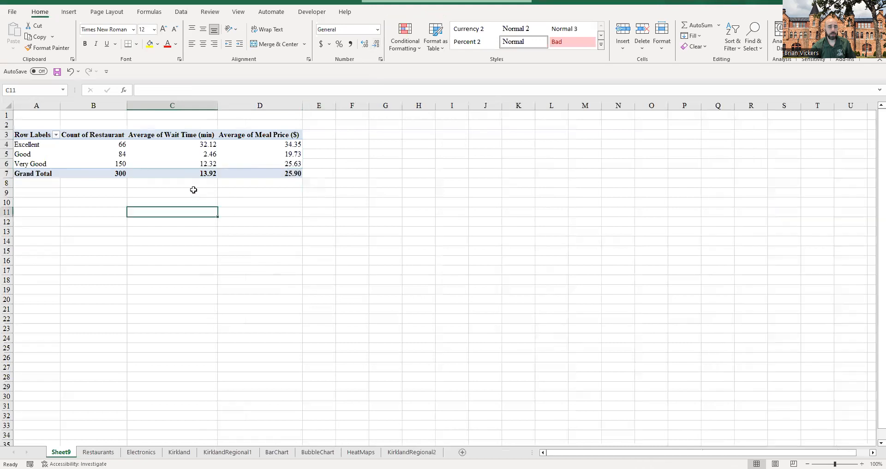
Step: Format the Grand Total average meal price in D7 as Currency
{"action": "left_click", "coordinate": [272, 174]}
{"action": "left_click", "coordinate": [377, 31]}
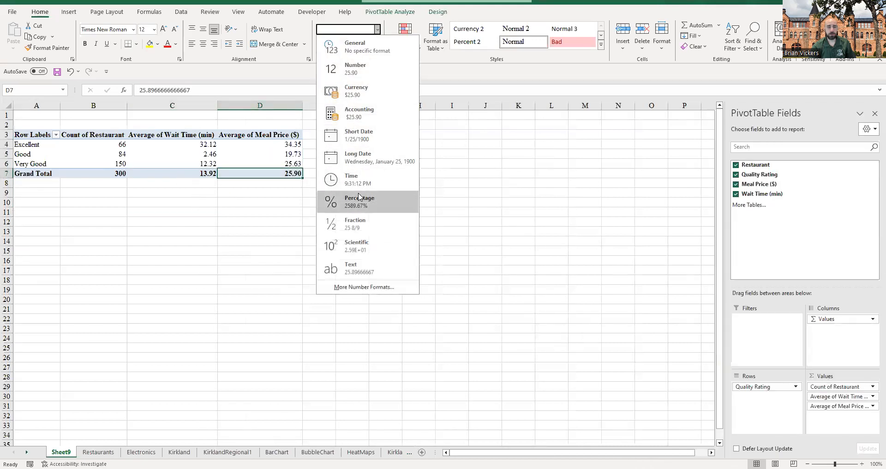
{"action": "left_click", "coordinate": [356, 90]}
{"action": "left_click", "coordinate": [267, 194]}
Step: Format the average meal prices for Excellent, Good and Very Good in D4:D6 as Currency
{"action": "left_click_drag", "start_coordinate": [279, 143], "coordinate": [276, 165]}
{"action": "left_click", "coordinate": [377, 32]}
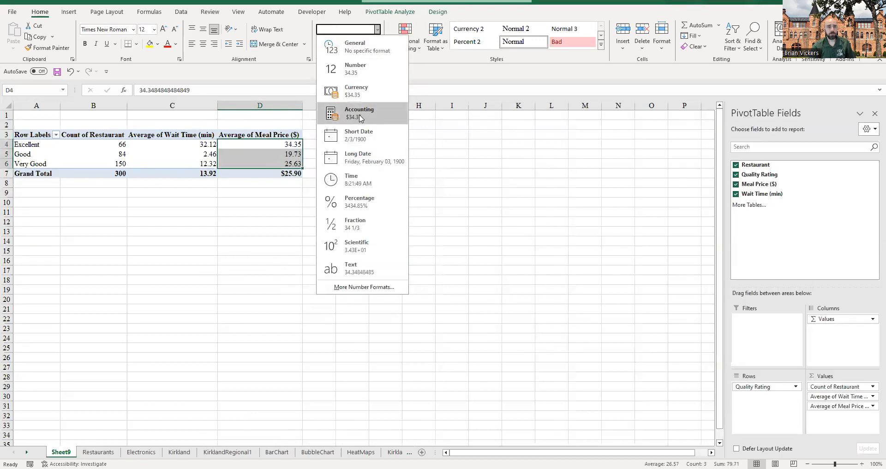
{"action": "left_click", "coordinate": [356, 91]}
{"action": "left_click", "coordinate": [378, 212]}
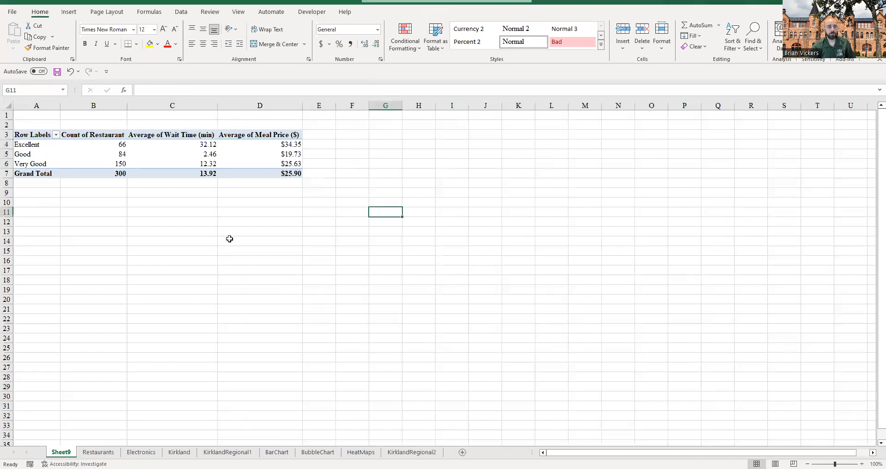
Step: Move the Excellent row label to the end of the PivotTable's quality ratings, after Very Good
{"action": "left_click", "coordinate": [115, 144]}
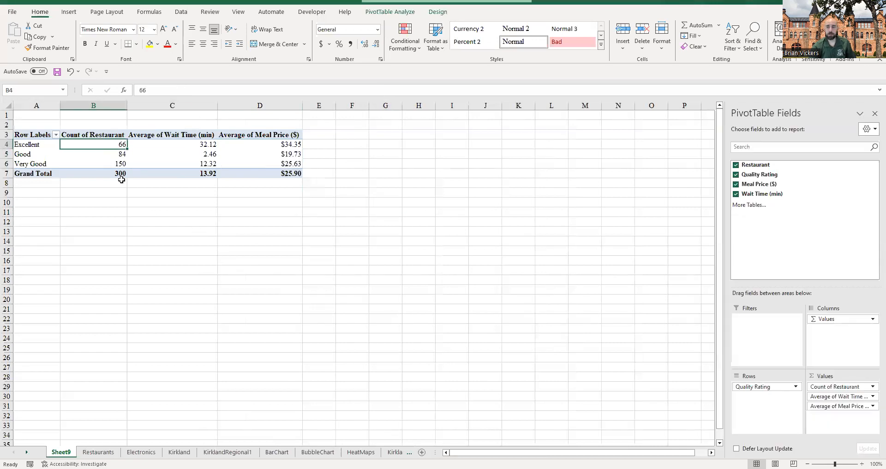
{"action": "left_click", "coordinate": [139, 202]}
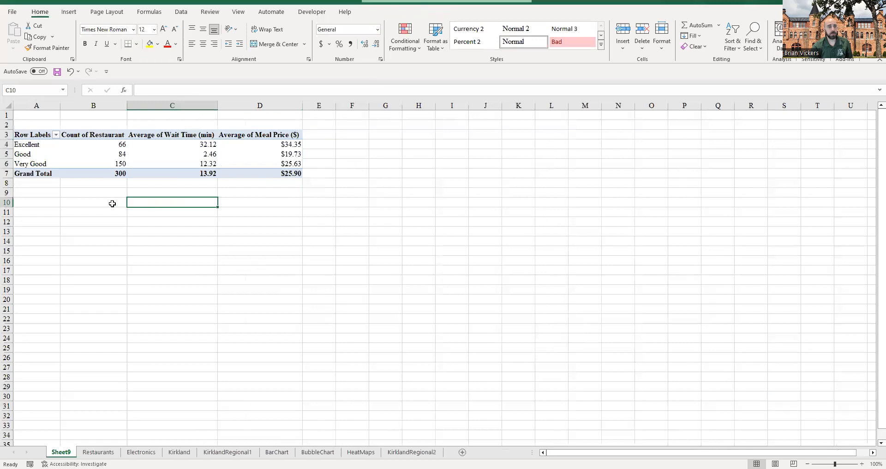
{"action": "left_click", "coordinate": [107, 173]}
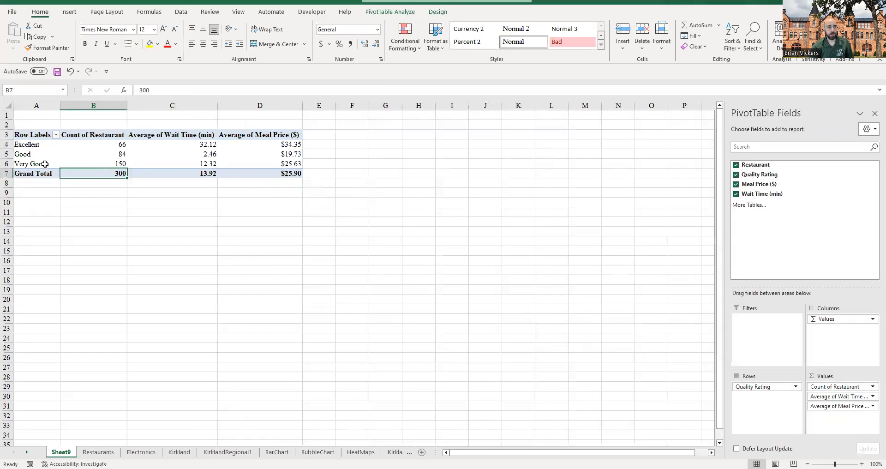
{"action": "left_click", "coordinate": [41, 155]}
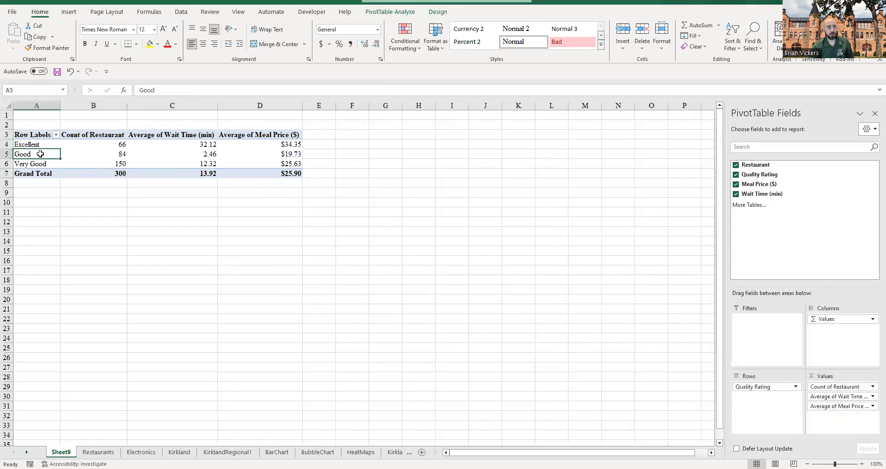
{"action": "right_click", "coordinate": [37, 145]}
{"action": "mouse_move", "coordinate": [81, 294]}
{"action": "left_click", "coordinate": [192, 333]}
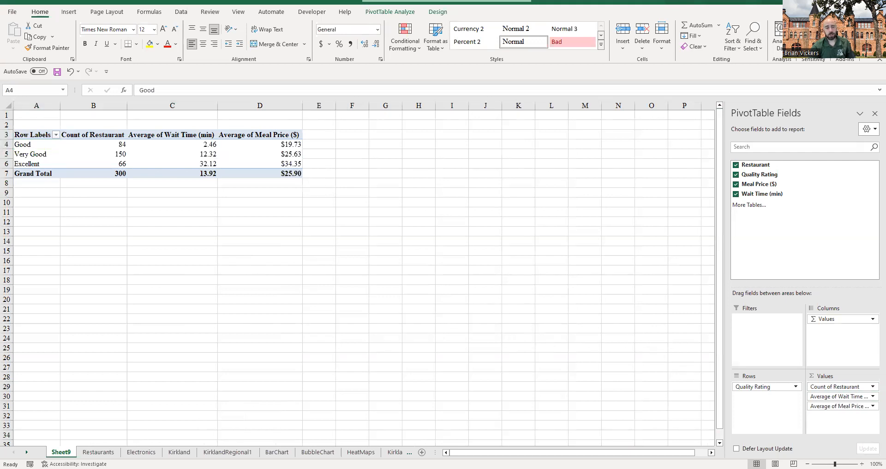
Step: Delete the PivotTable worksheet Sheet9 and go to the Electronics worksheet
{"action": "right_click", "coordinate": [62, 453]}
{"action": "left_click", "coordinate": [90, 323]}
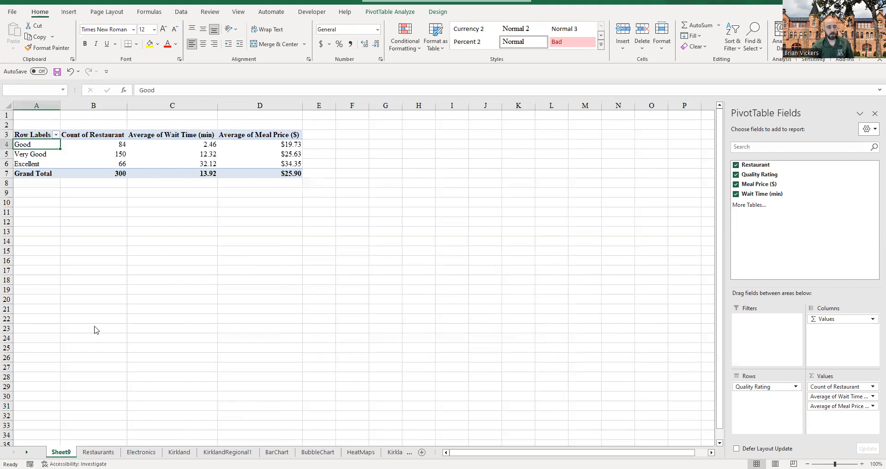
{"action": "left_click", "coordinate": [427, 259]}
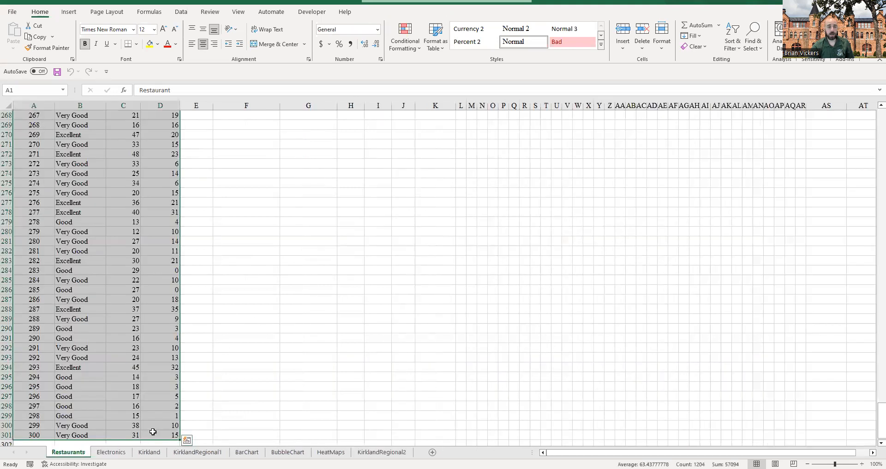
{"action": "key", "text": "ctrl+Page_Down"}
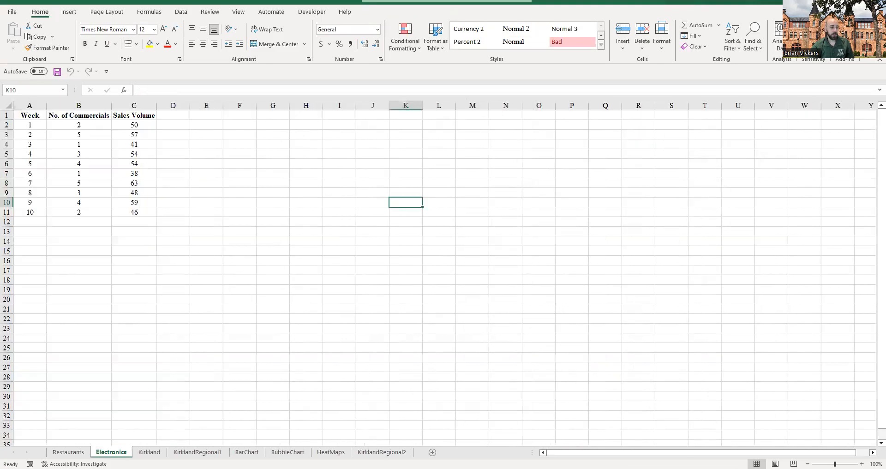
Step: Switch to the eTextbook, go to the Scatter Charts page and read Table 3.8 and the first chart-building steps
{"action": "key", "text": "alt+Tab"}
{"action": "left_click", "coordinate": [824, 452]}
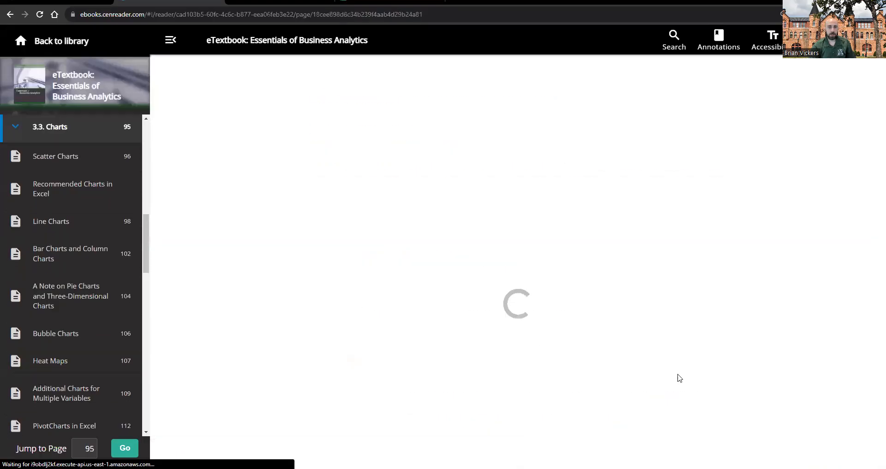
{"action": "left_click", "coordinate": [823, 450]}
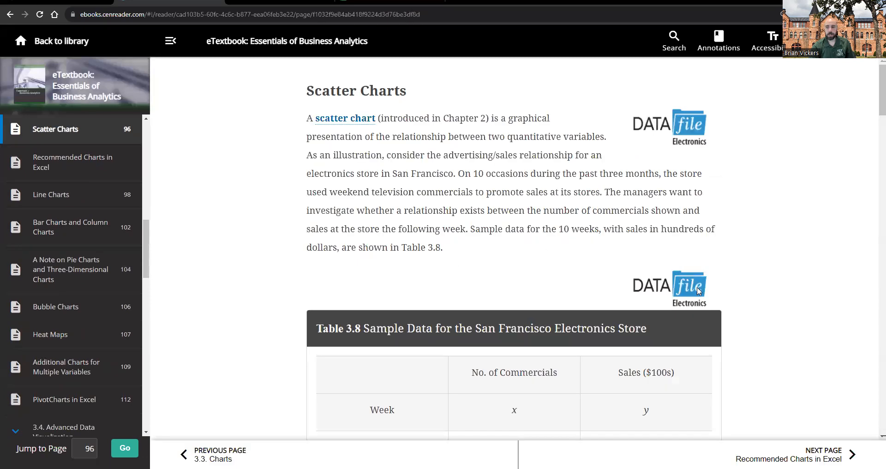
{"action": "scroll", "coordinate": [600, 268], "scroll_direction": "down", "scroll_amount": 4}
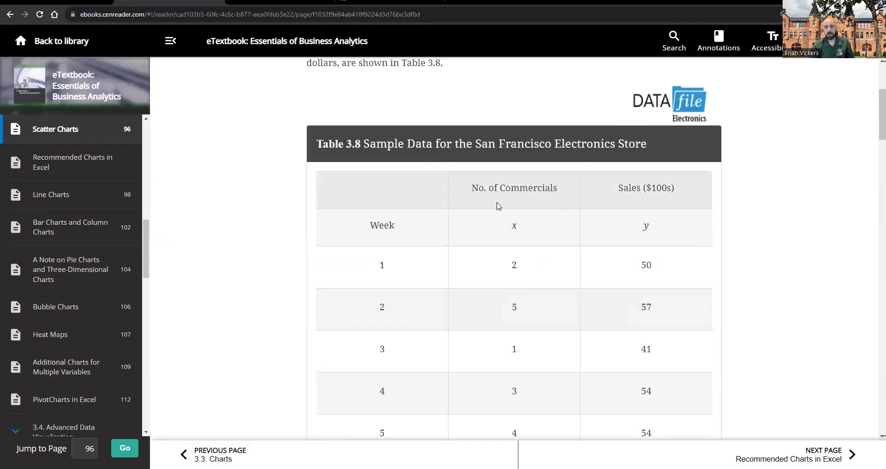
{"action": "scroll", "coordinate": [589, 233], "scroll_direction": "down", "scroll_amount": 8}
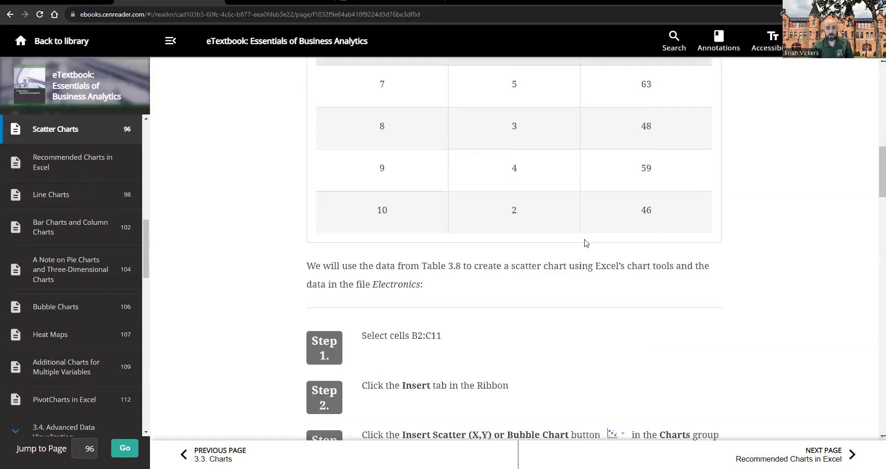
{"action": "scroll", "coordinate": [531, 196], "scroll_direction": "up", "scroll_amount": 4}
{"action": "scroll", "coordinate": [607, 176], "scroll_direction": "down", "scroll_amount": 8}
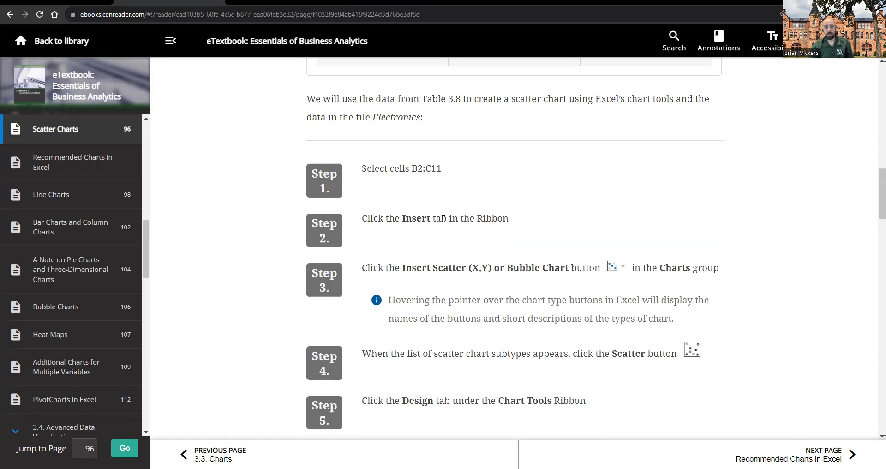
{"action": "left_click_drag", "start_coordinate": [414, 168], "coordinate": [442, 170]}
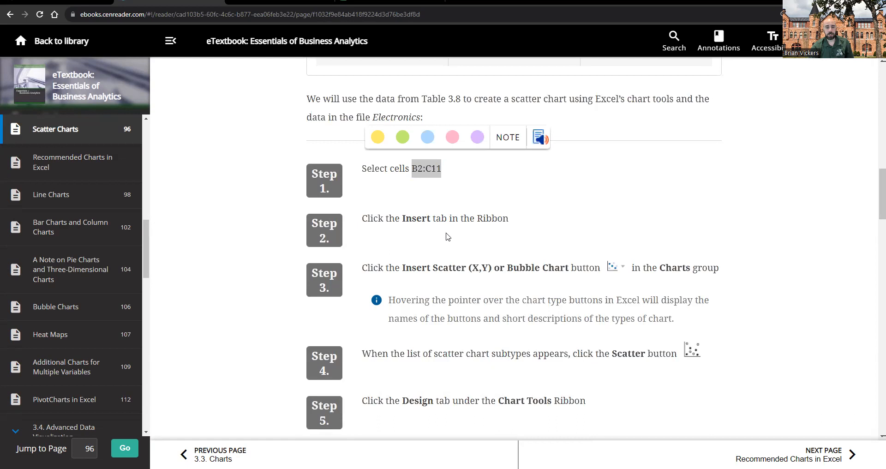
Step: Switch back to Excel and examine the week, commercials and sales volume data on the Electronics sheet
{"action": "left_click", "coordinate": [254, 434]}
{"action": "left_click", "coordinate": [206, 431]}
{"action": "left_click_drag", "start_coordinate": [74, 125], "coordinate": [133, 213]}
{"action": "left_click_drag", "start_coordinate": [33, 119], "coordinate": [30, 212]}
{"action": "left_click_drag", "start_coordinate": [33, 124], "coordinate": [41, 203]}
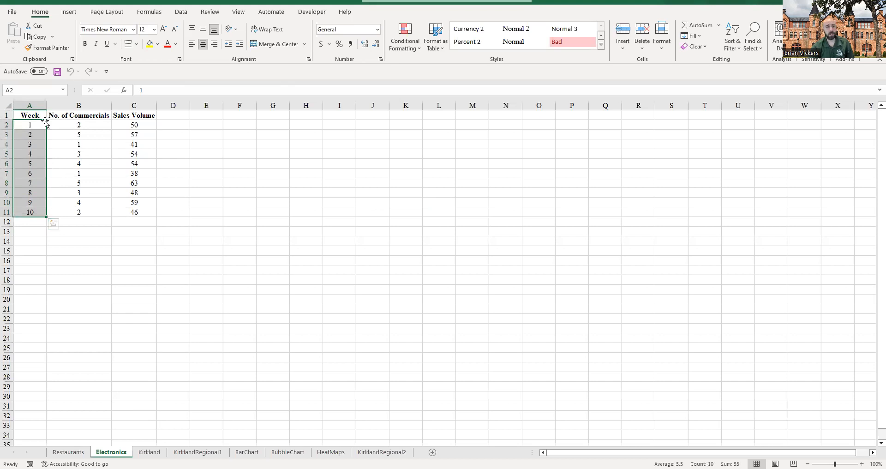
{"action": "left_click_drag", "start_coordinate": [39, 126], "coordinate": [41, 212]}
{"action": "left_click_drag", "start_coordinate": [40, 116], "coordinate": [132, 116]}
Step: Insert a plain Scatter chart of B2:C11 on the Electronics sheet and place it beside the data
{"action": "left_click_drag", "start_coordinate": [70, 125], "coordinate": [143, 212]}
{"action": "left_click", "coordinate": [69, 12]}
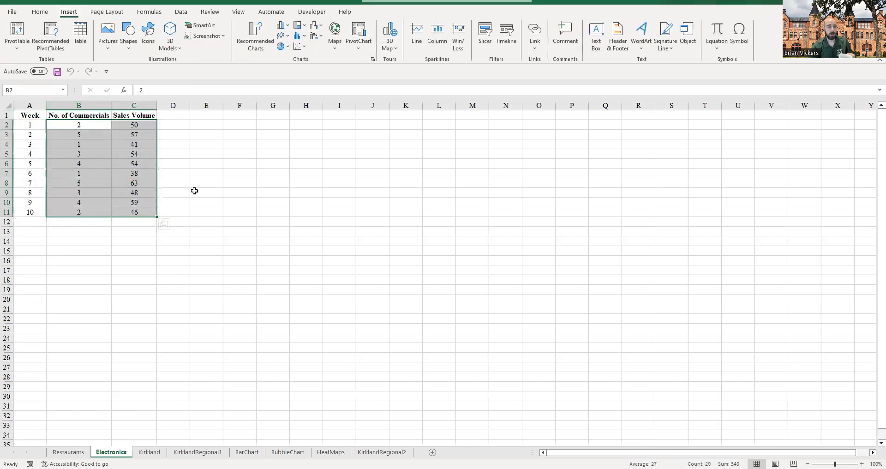
{"action": "left_click", "coordinate": [213, 211]}
{"action": "scroll", "coordinate": [211, 210], "scroll_direction": "up", "scroll_amount": 5, "text": "ctrl"}
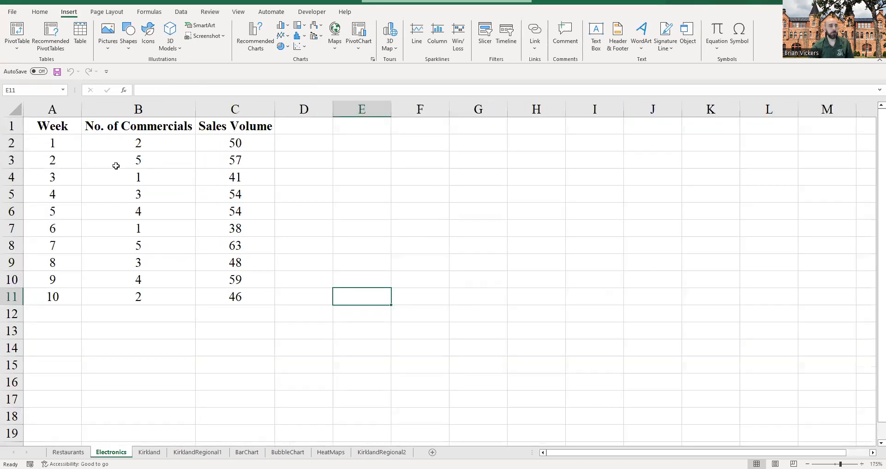
{"action": "left_click_drag", "start_coordinate": [126, 138], "coordinate": [250, 283]}
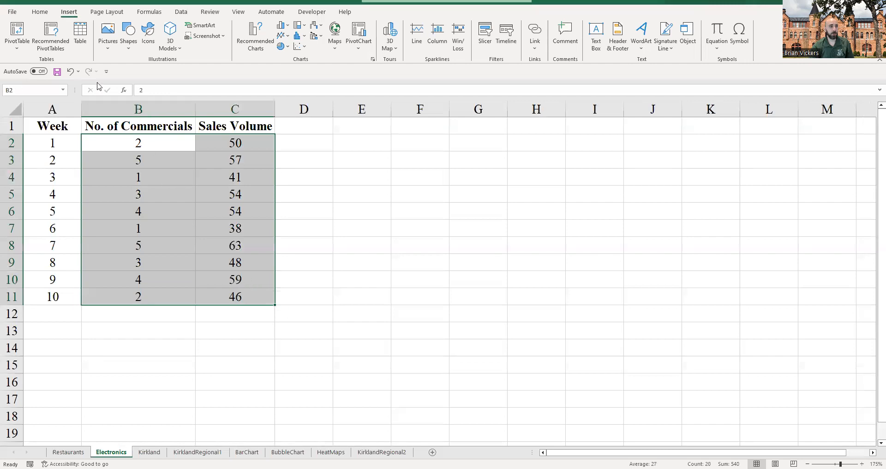
{"action": "left_click", "coordinate": [301, 48]}
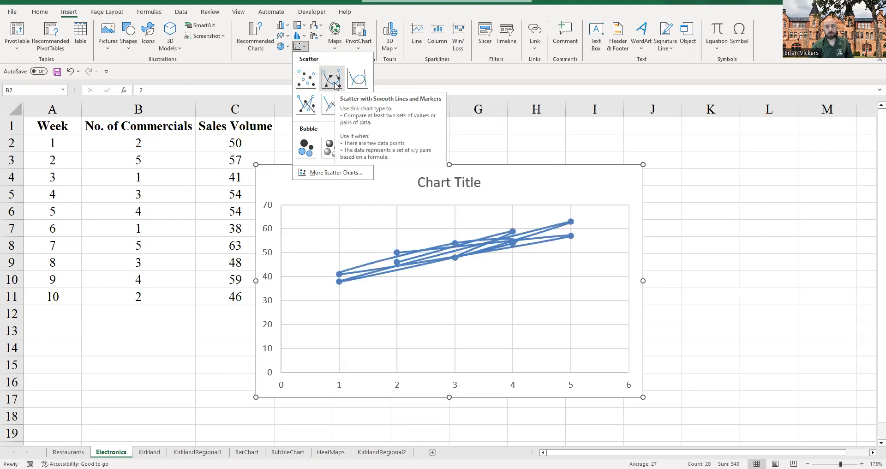
{"action": "left_click", "coordinate": [306, 82]}
{"action": "left_click_drag", "start_coordinate": [328, 174], "coordinate": [393, 150]}
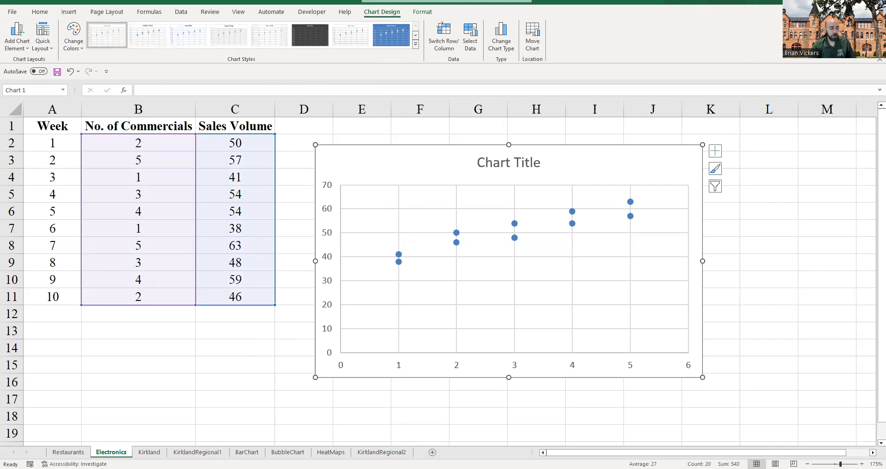
Step: Switch to the eTextbook and read the scatter chart steps for adding the chart title and axis titles
{"action": "left_click", "coordinate": [269, 467]}
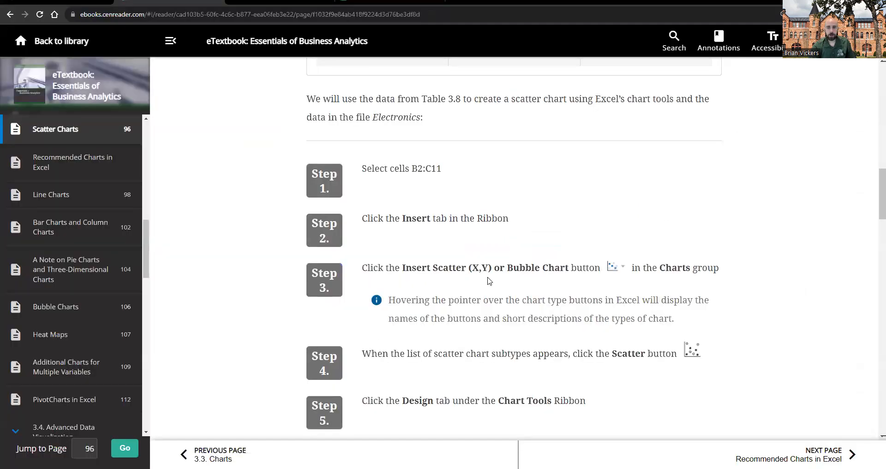
{"action": "scroll", "coordinate": [489, 281], "scroll_direction": "down", "scroll_amount": 2}
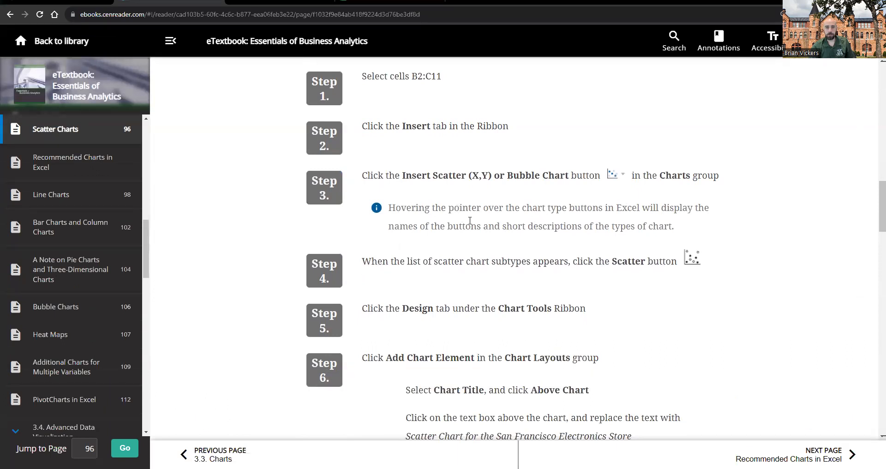
{"action": "scroll", "coordinate": [527, 225], "scroll_direction": "down", "scroll_amount": 2}
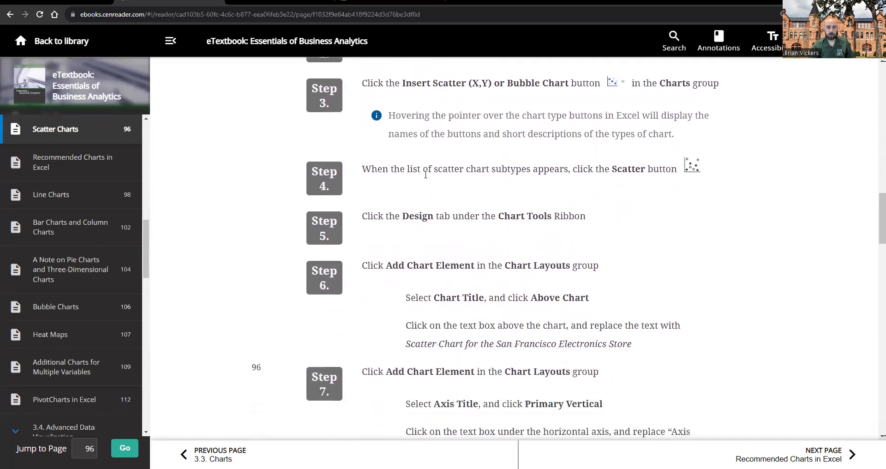
{"action": "scroll", "coordinate": [453, 231], "scroll_direction": "down", "scroll_amount": 2}
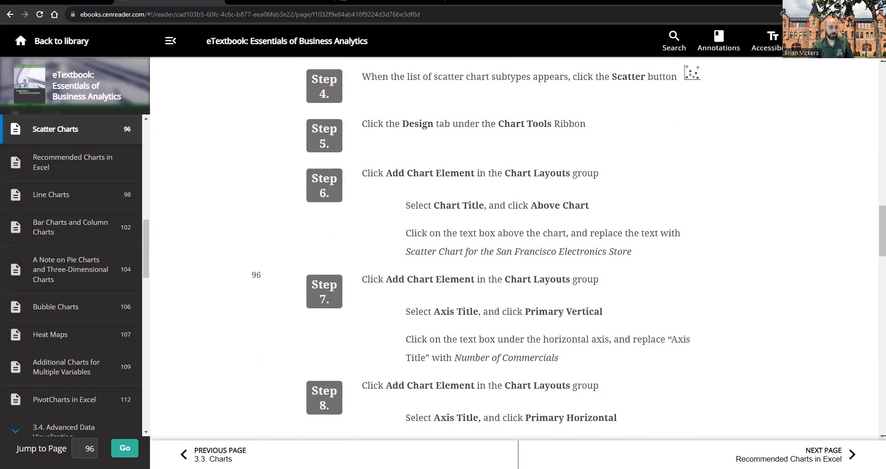
{"action": "mouse_move", "coordinate": [157, 467]}
Step: Return to Excel and add primary horizontal and primary vertical axis titles to the scatter chart
{"action": "left_click", "coordinate": [206, 432]}
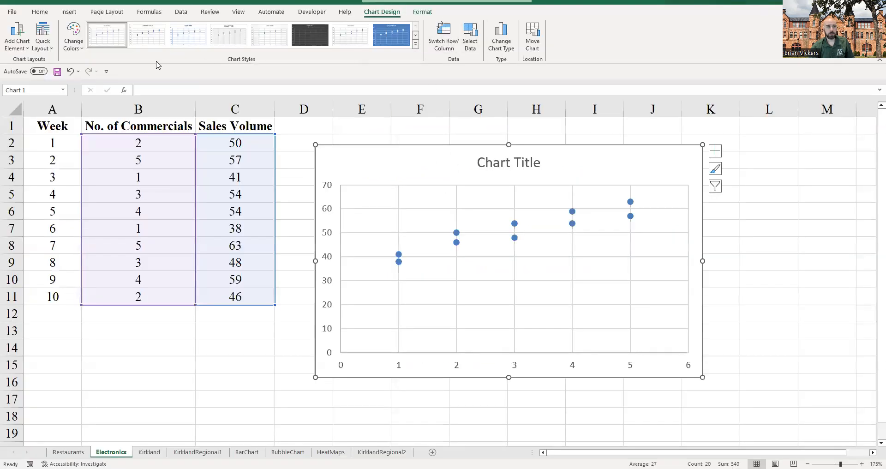
{"action": "left_click", "coordinate": [27, 48]}
{"action": "mouse_move", "coordinate": [33, 74]}
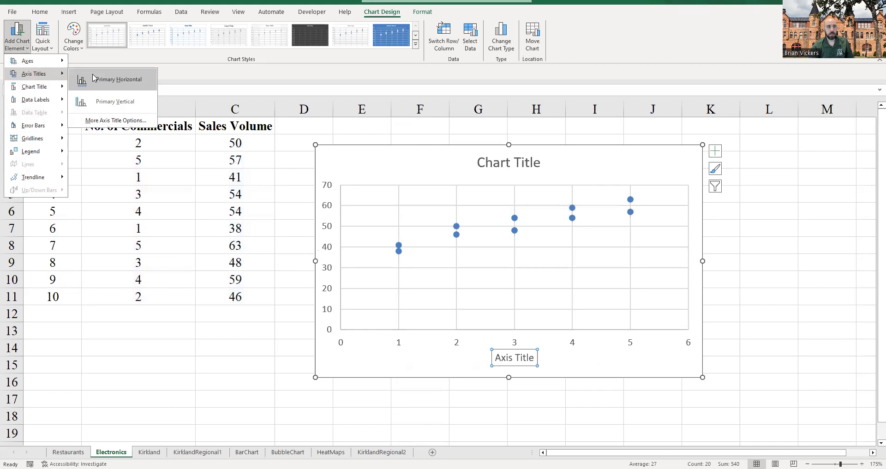
{"action": "left_click", "coordinate": [93, 79]}
{"action": "left_click", "coordinate": [19, 42]}
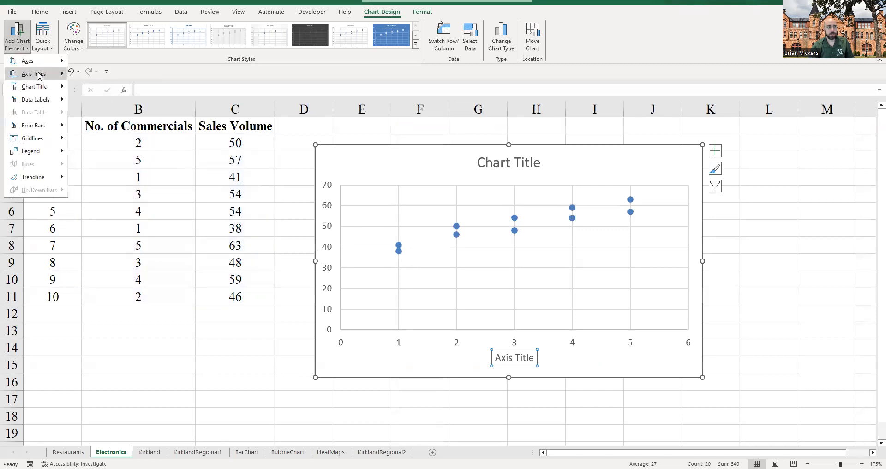
{"action": "mouse_move", "coordinate": [38, 74]}
{"action": "left_click", "coordinate": [98, 98]}
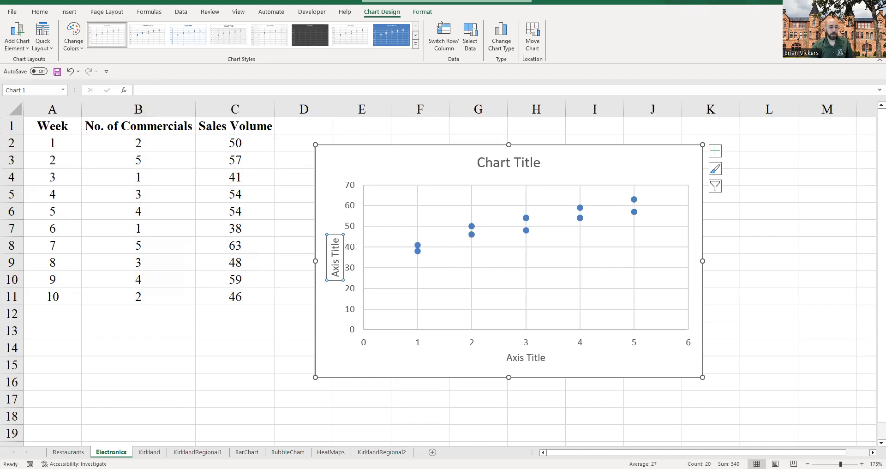
Step: Check the axis wording in the eTextbook and rename the scatter chart's horizontal axis title "Number of Commercials"
{"action": "key", "text": "alt+Tab"}
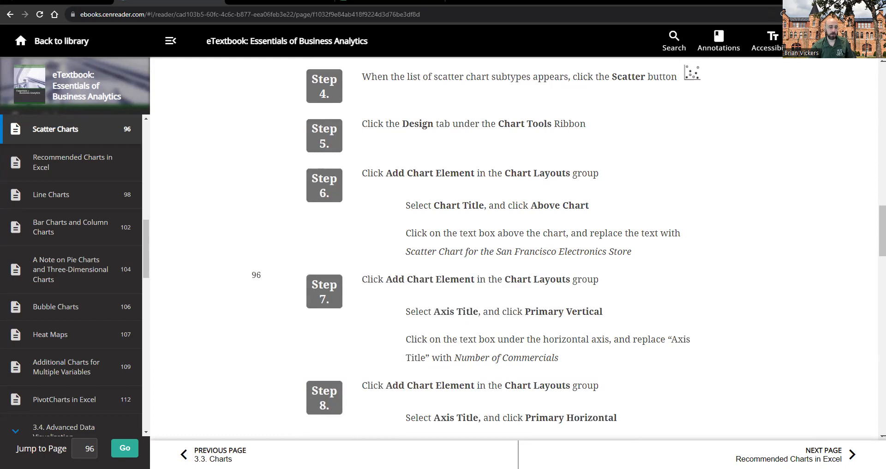
{"action": "left_click", "coordinate": [342, 428]}
{"action": "left_click", "coordinate": [532, 359]}
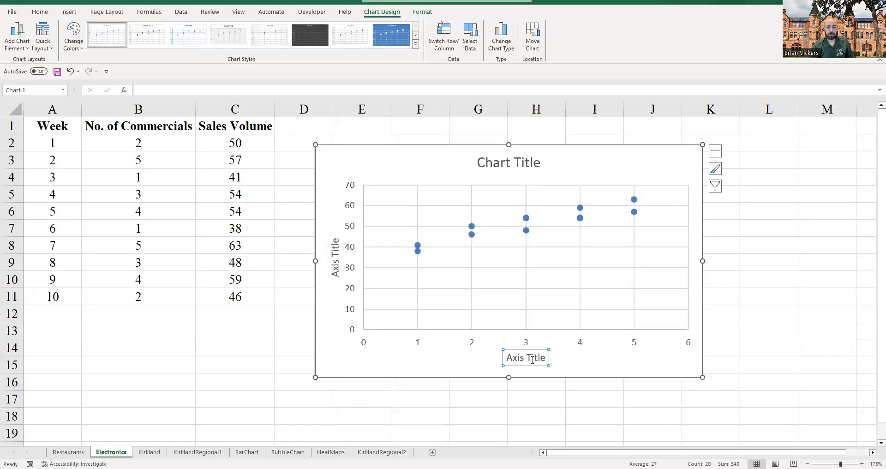
{"action": "double_click", "coordinate": [532, 359]}
{"action": "triple_click", "coordinate": [520, 360]}
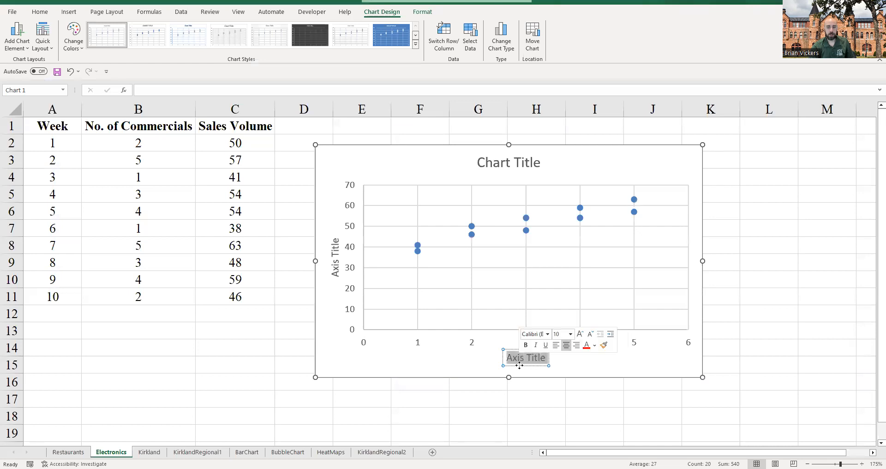
{"action": "type", "text": "Number"}
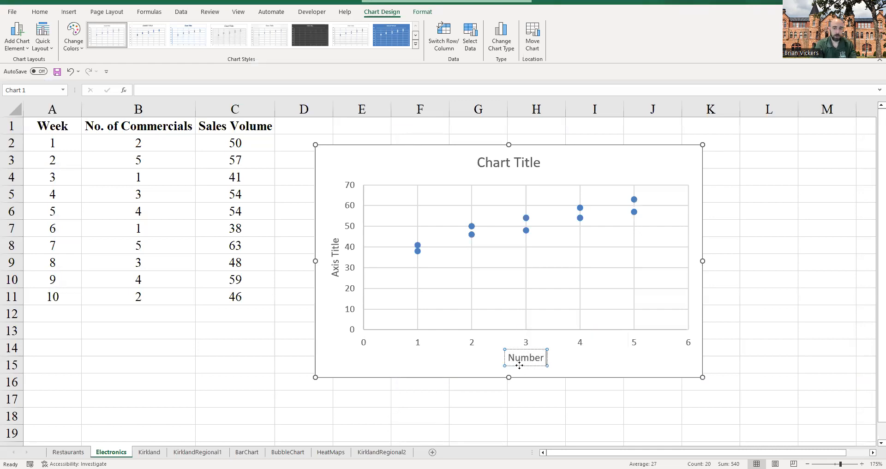
{"action": "type", "text": " of Commercials"}
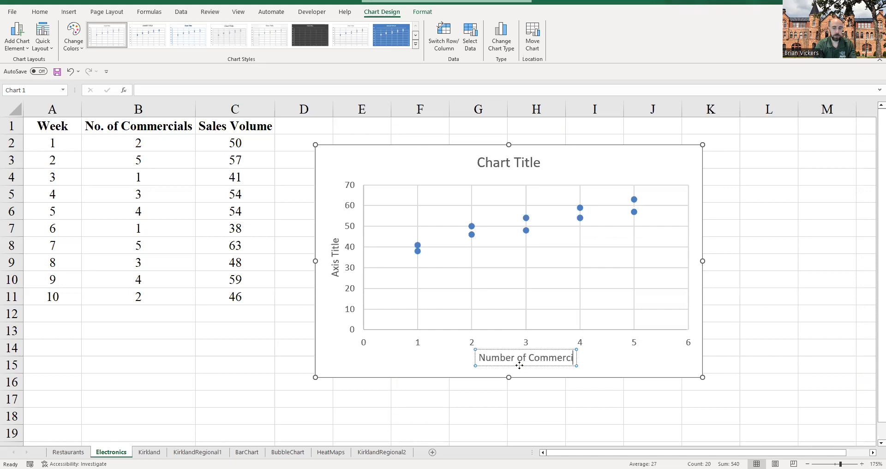
Step: Rename the scatter chart's vertical axis title "Sales Volume"
{"action": "left_click", "coordinate": [336, 263]}
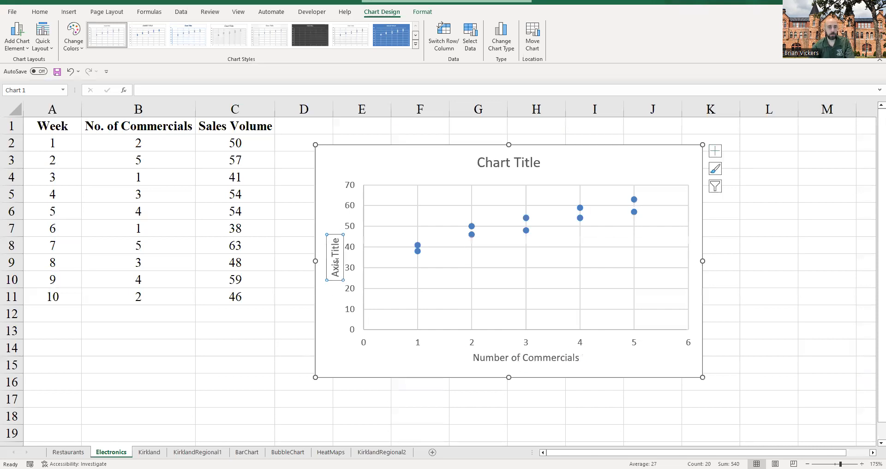
{"action": "triple_click", "coordinate": [337, 266]}
{"action": "type", "text": "Sales"}
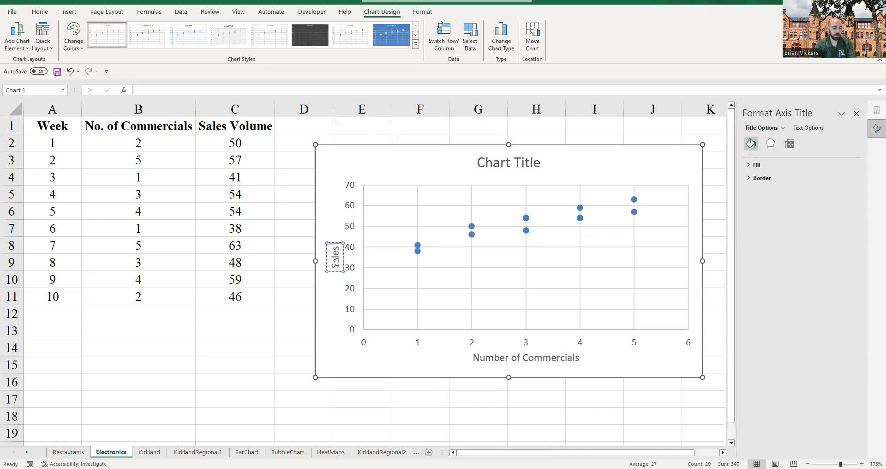
{"action": "type", "text": " Volume"}
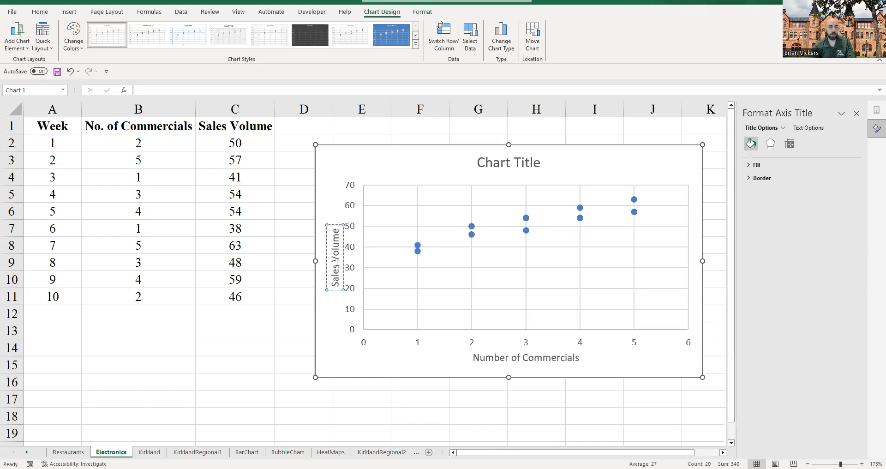
{"action": "left_click", "coordinate": [341, 313]}
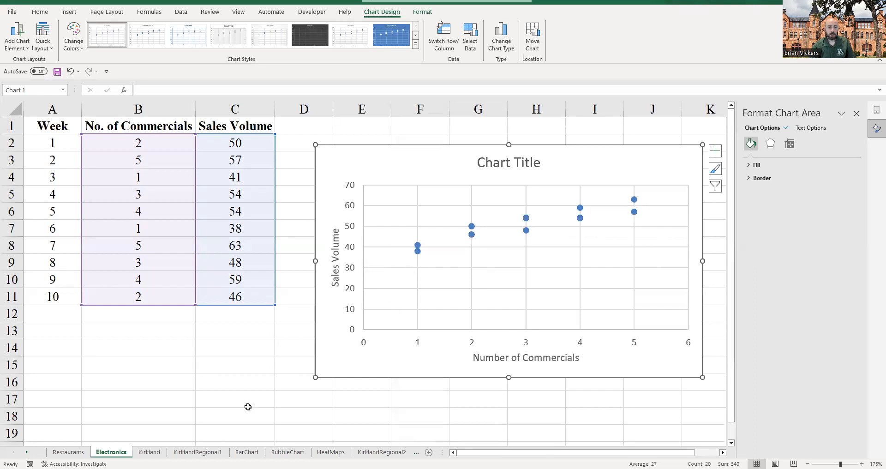
Step: Switch to the eTextbook, find and highlight the prescribed scatter chart title in step 6, and return to Excel
{"action": "left_click", "coordinate": [272, 468]}
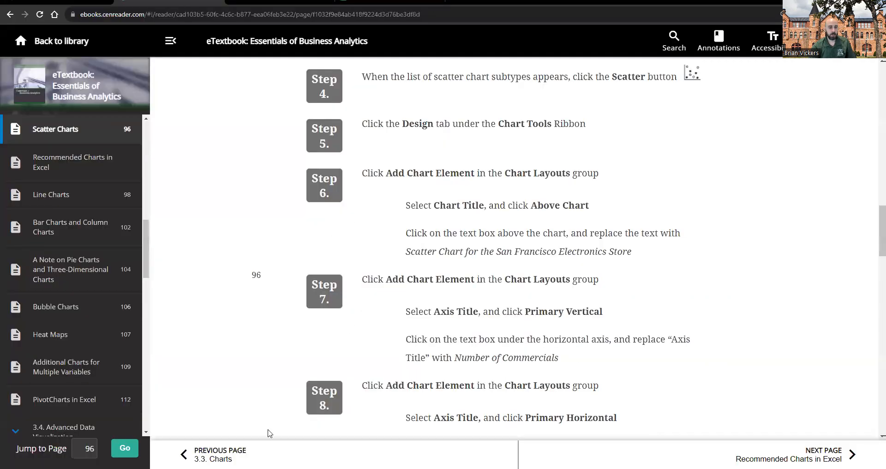
{"action": "scroll", "coordinate": [447, 275], "scroll_direction": "down", "scroll_amount": 1}
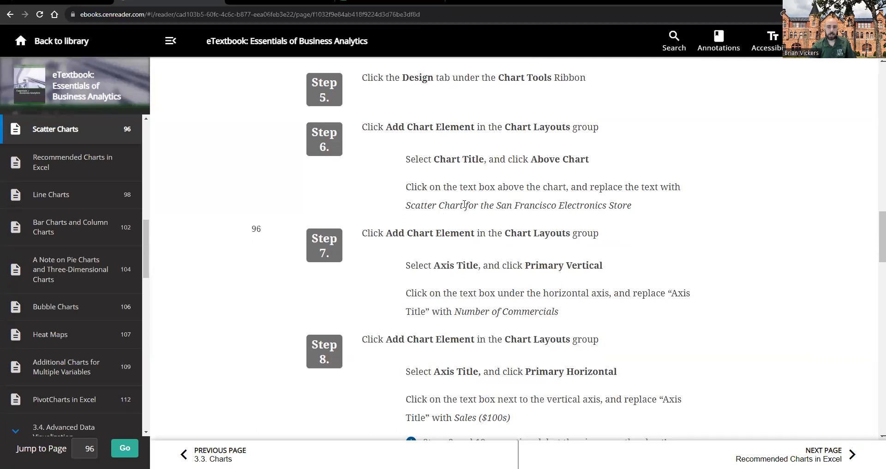
{"action": "left_click_drag", "start_coordinate": [639, 206], "coordinate": [410, 206]}
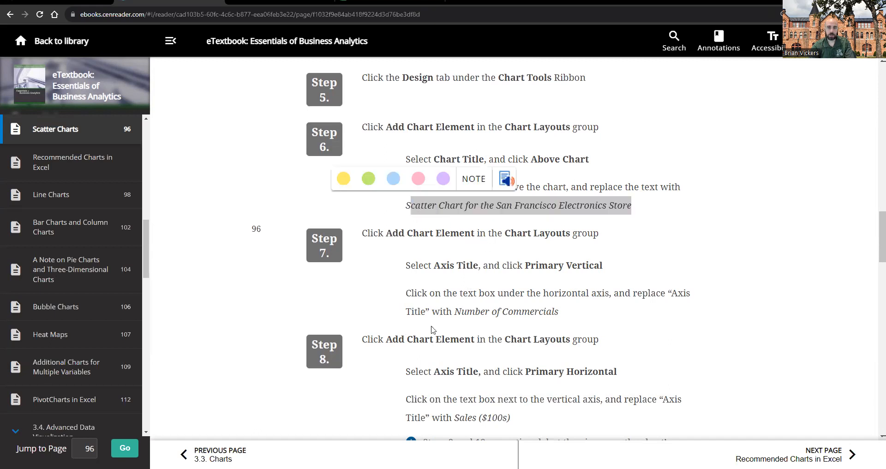
{"action": "left_click", "coordinate": [121, 439]}
{"action": "left_click", "coordinate": [535, 159]}
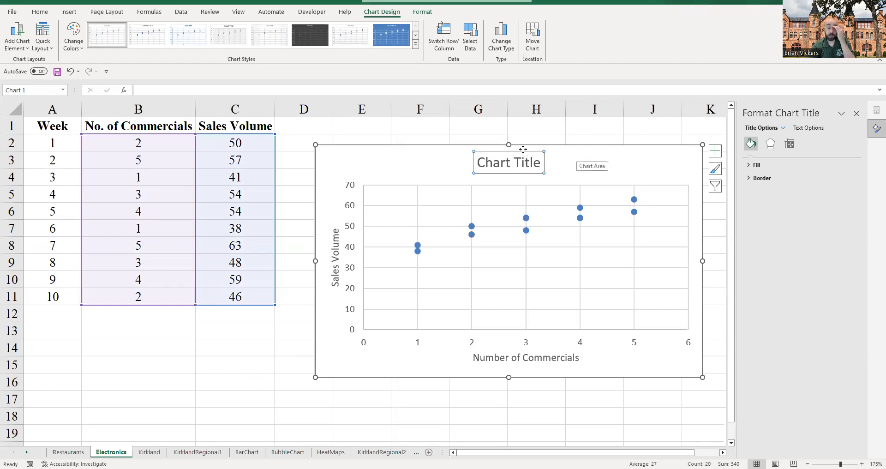
{"action": "triple_click", "coordinate": [517, 161]}
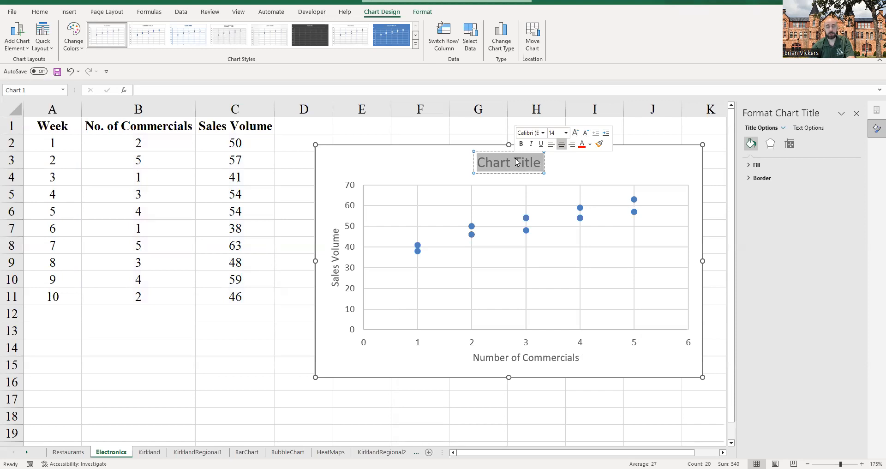
{"action": "left_click", "coordinate": [857, 114]}
{"action": "left_click", "coordinate": [576, 160]}
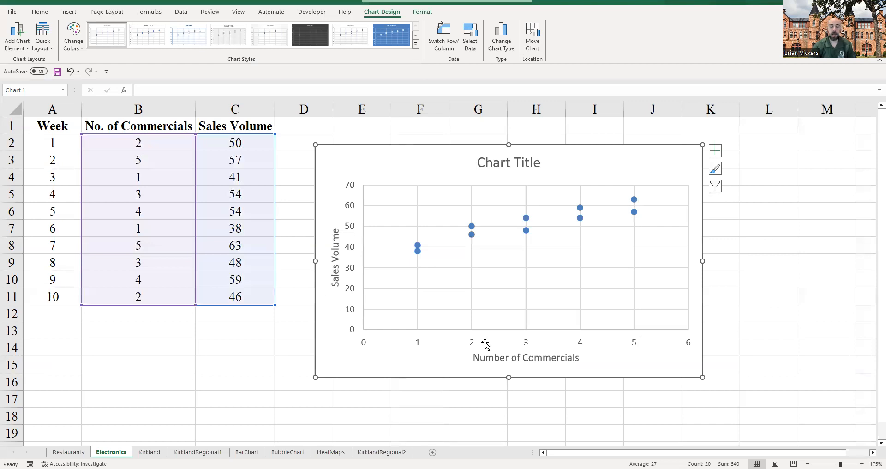
Step: Recheck the wording in the eTextbook and retitle the scatter chart "Scatter Chart for the San Fransisco Electronics Store"
{"action": "double_click", "coordinate": [495, 164]}
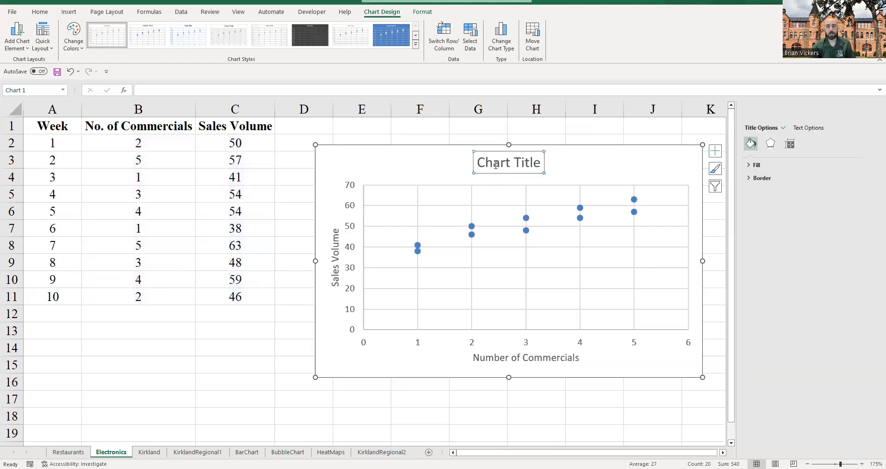
{"action": "double_click", "coordinate": [496, 165]}
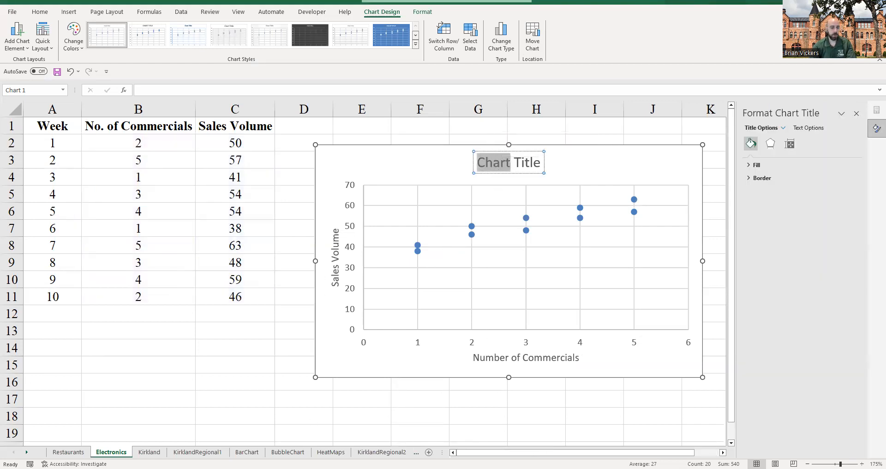
{"action": "key", "text": "alt+Tab"}
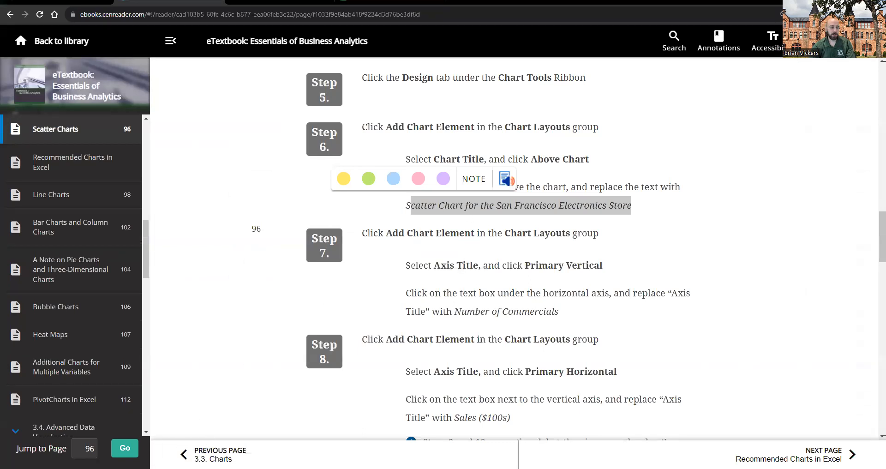
{"action": "key", "text": "alt+Tab"}
{"action": "key", "text": "Delete"}
{"action": "key", "text": "Delete"}
{"action": "key", "text": "Delete"}
{"action": "key", "text": "Delete"}
{"action": "key", "text": "Delete"}
{"action": "key", "text": "Delete"}
{"action": "key", "text": "Delete"}
{"action": "type", "text": "Scatter Chart for the San Fransisco Electronics Store"}
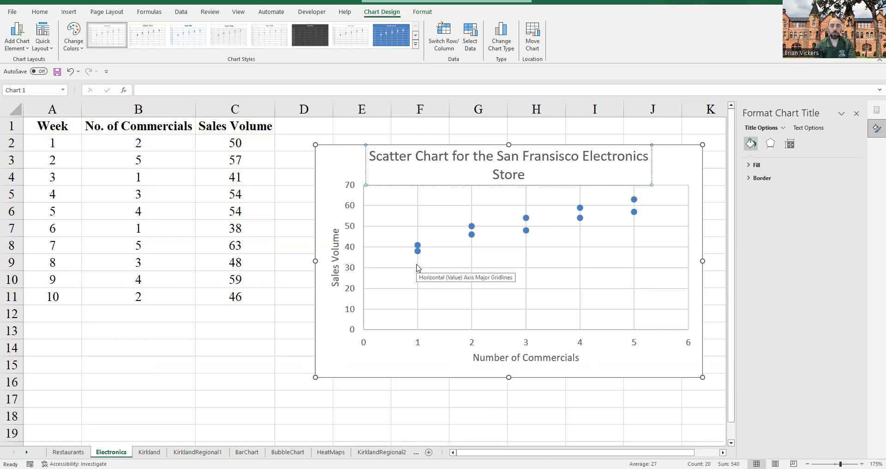
Step: Shorten the city name in the chart title so it reads "Scatter Chart for the San Fran Electronics Store"
{"action": "left_click_drag", "start_coordinate": [582, 154], "coordinate": [507, 156]}
{"action": "type", "text": "SF"}
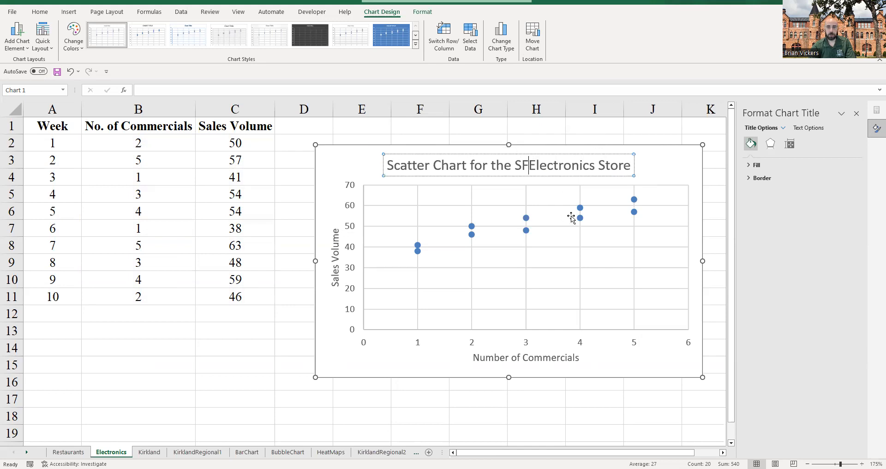
{"action": "left_click", "coordinate": [493, 391]}
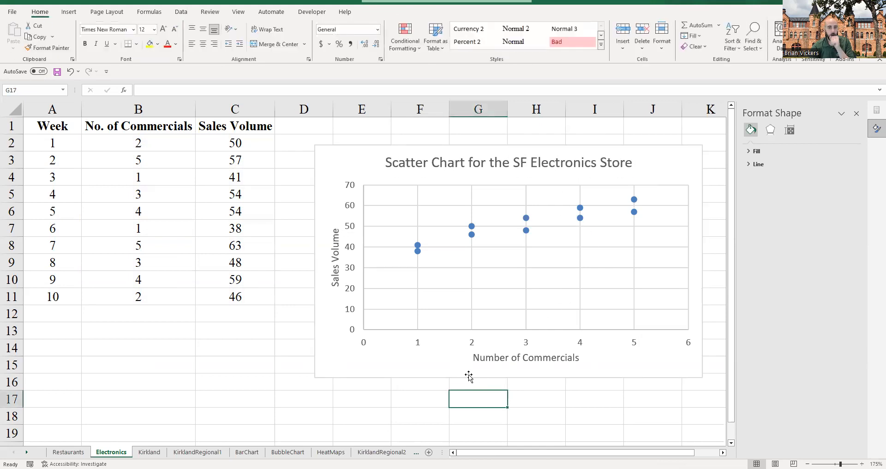
{"action": "left_click", "coordinate": [539, 157]}
{"action": "left_click", "coordinate": [526, 162]}
{"action": "type", "text": "an F"}
{"action": "type", "text": "ran"}
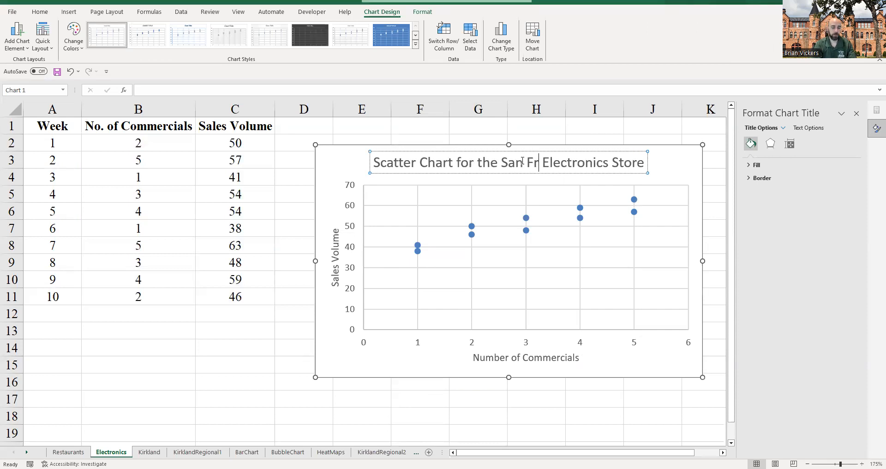
{"action": "left_click", "coordinate": [462, 394]}
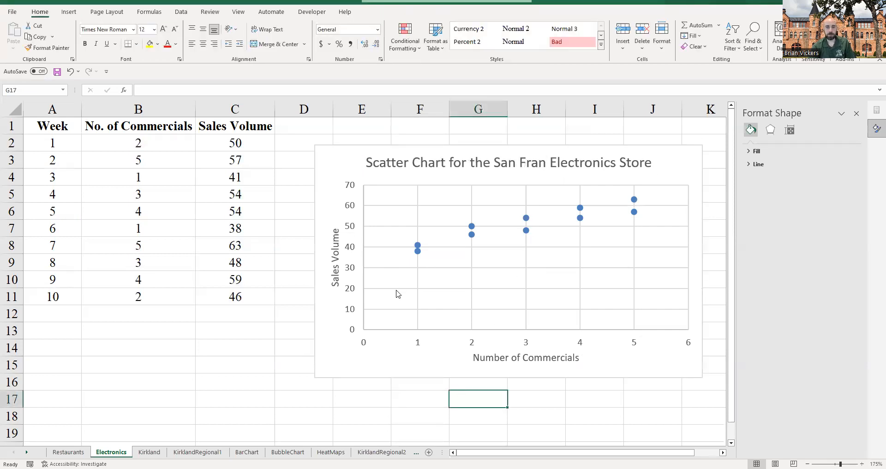
Step: Switch to the eTextbook, read steps 9 and 10 on removing chart gridlines, and return to Excel
{"action": "key", "text": "alt+Tab"}
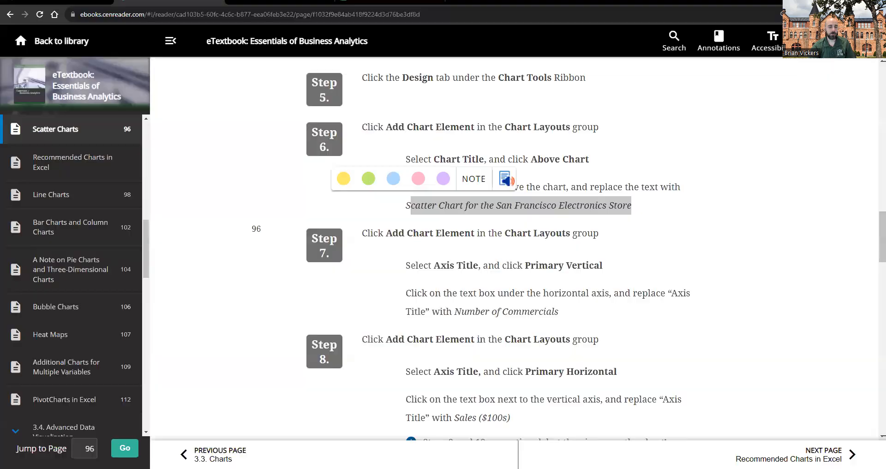
{"action": "scroll", "coordinate": [434, 330], "scroll_direction": "down", "scroll_amount": 6}
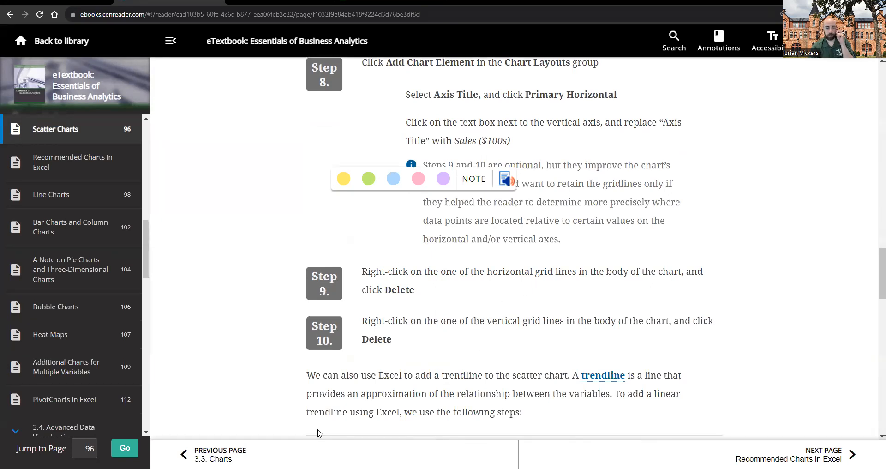
{"action": "left_click", "coordinate": [184, 434]}
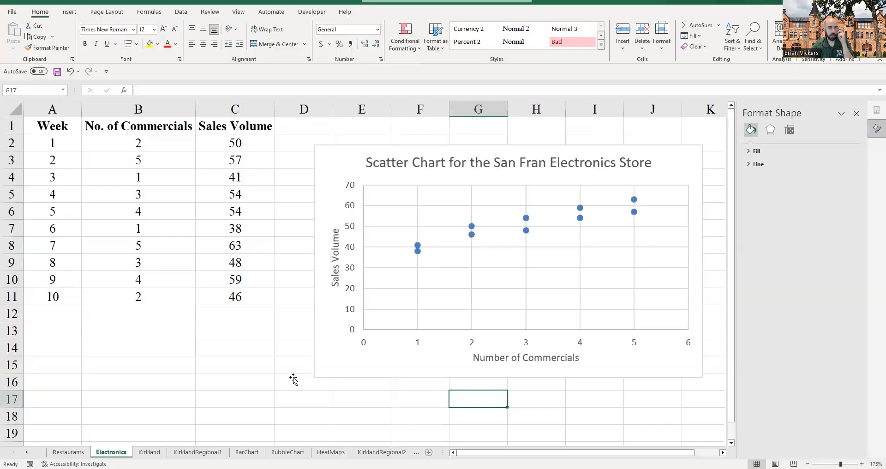
Step: Delete the vertical gridlines from the scatter chart's plot area
{"action": "left_click", "coordinate": [419, 201]}
{"action": "left_click", "coordinate": [418, 202]}
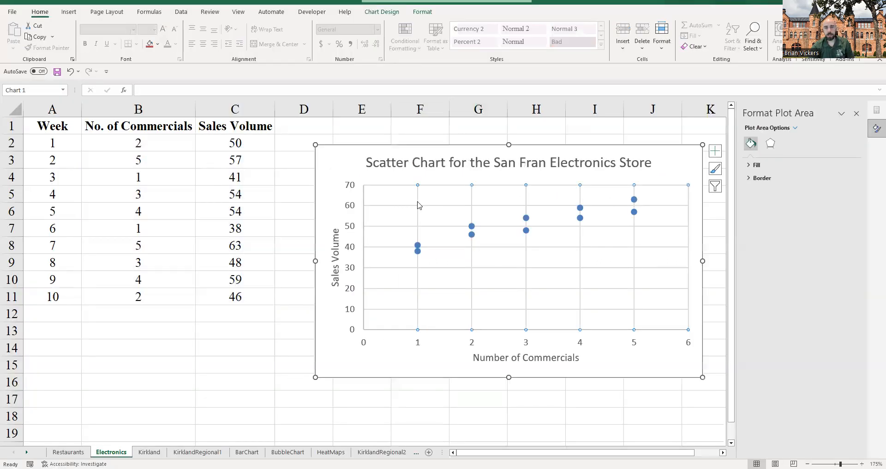
{"action": "left_click", "coordinate": [447, 206]}
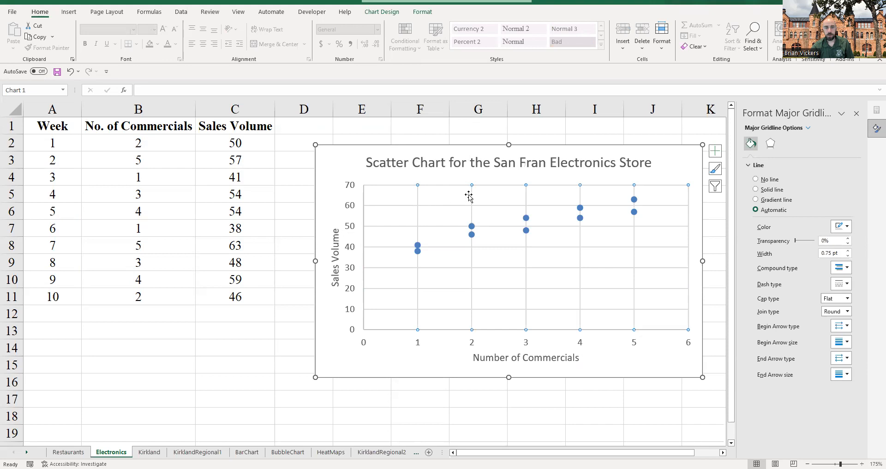
{"action": "right_click", "coordinate": [418, 198]}
{"action": "left_click", "coordinate": [436, 203]}
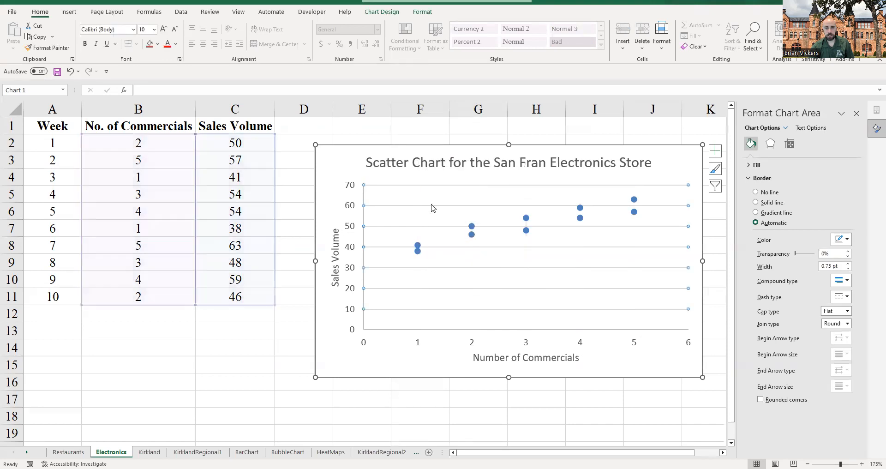
Step: Delete the horizontal gridlines from the scatter chart's plot area
{"action": "left_click", "coordinate": [381, 206]}
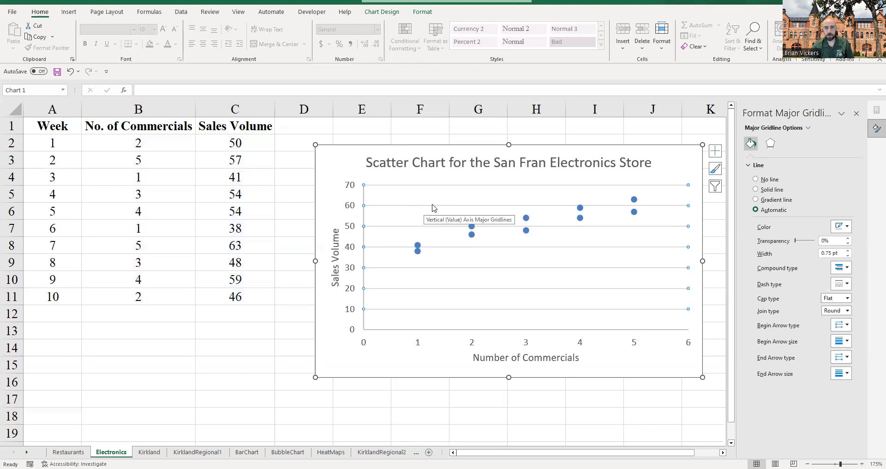
{"action": "right_click", "coordinate": [433, 205]}
{"action": "left_click", "coordinate": [459, 212]}
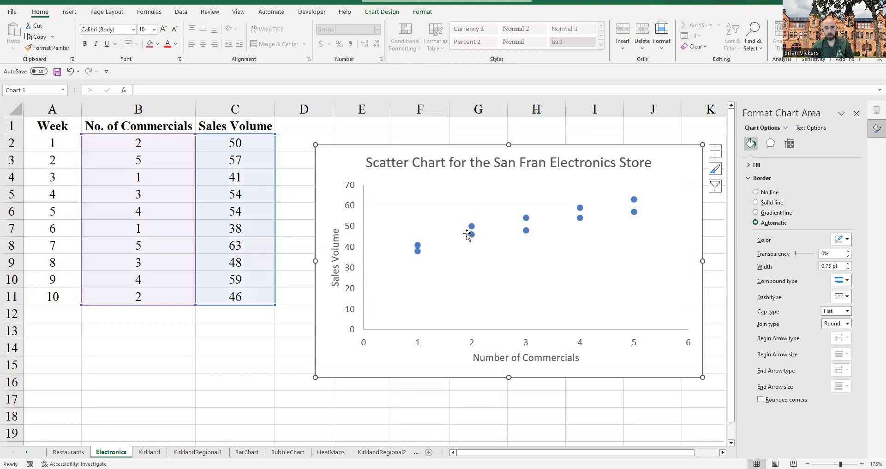
{"action": "left_click", "coordinate": [475, 305]}
Step: Check the eTextbook's vertical axis title wording and inspect the column header in C1 of the Electronics sheet
{"action": "key", "text": "alt+Tab"}
{"action": "scroll", "coordinate": [425, 329], "scroll_direction": "down", "scroll_amount": 1}
{"action": "scroll", "coordinate": [521, 240], "scroll_direction": "up", "scroll_amount": 3}
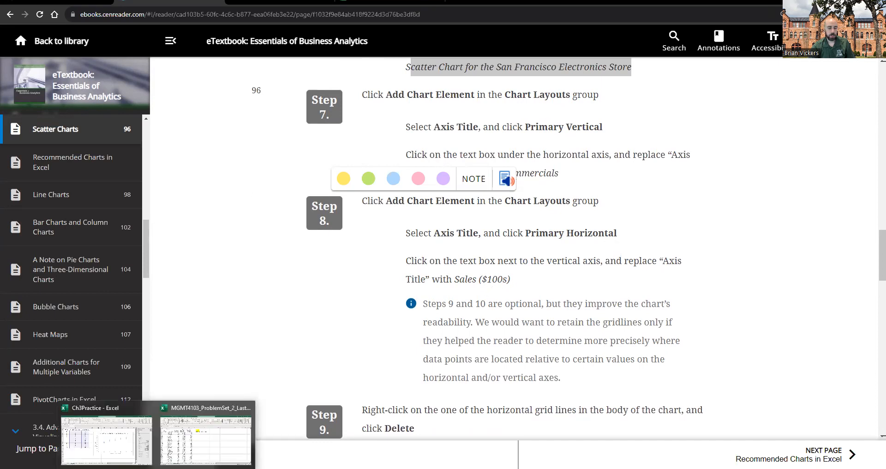
{"action": "left_click", "coordinate": [207, 436]}
{"action": "left_click", "coordinate": [246, 132]}
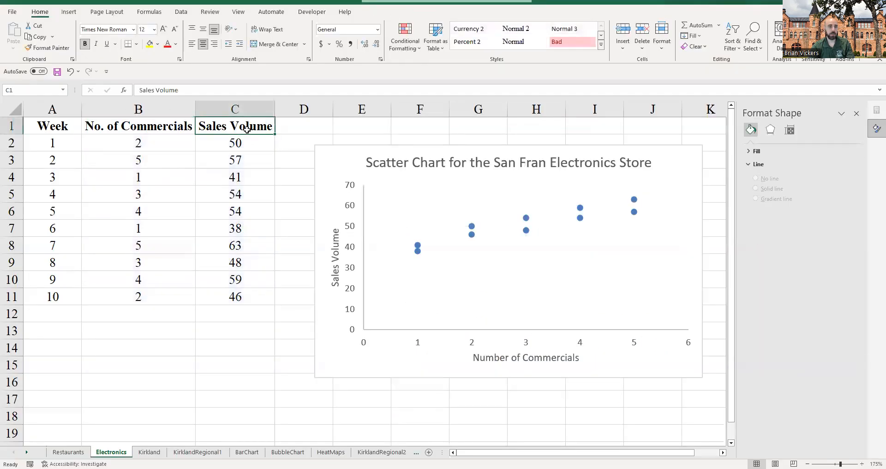
{"action": "left_click", "coordinate": [186, 91]}
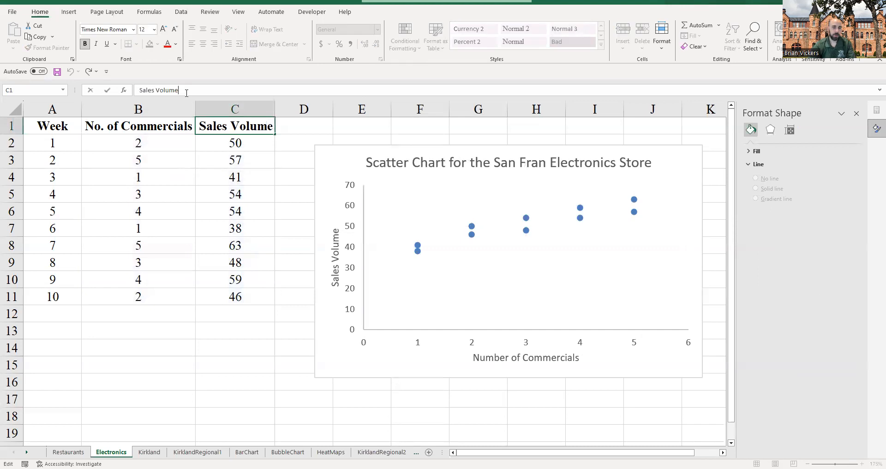
Step: Change the scatter chart's vertical axis title to "Sales (in $100s)"
{"action": "left_click", "coordinate": [331, 251]}
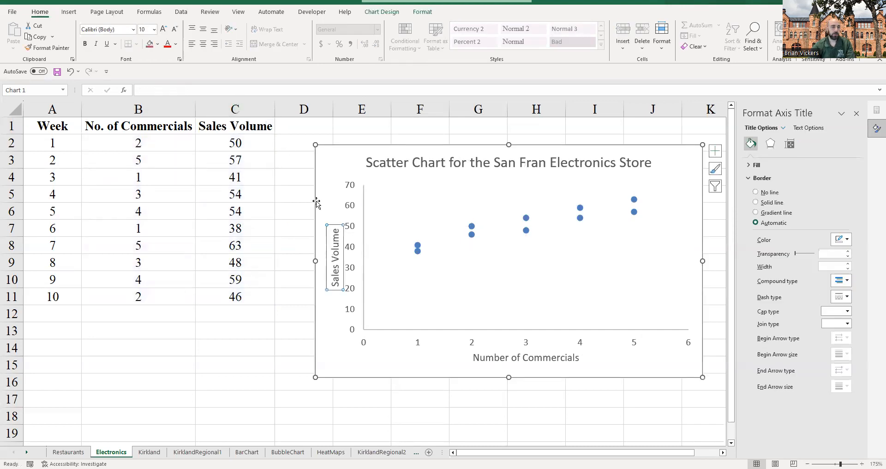
{"action": "triple_click", "coordinate": [337, 247]}
{"action": "type", "text": "Sales (in 1"}
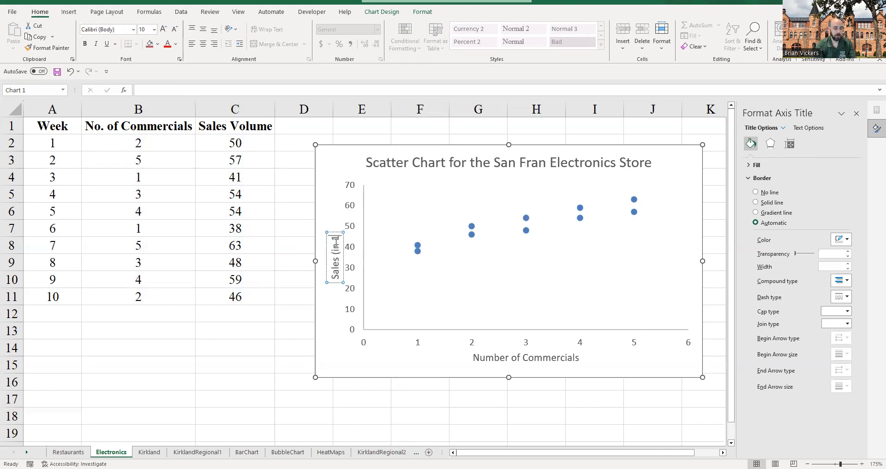
{"action": "type", "text": "100s)"}
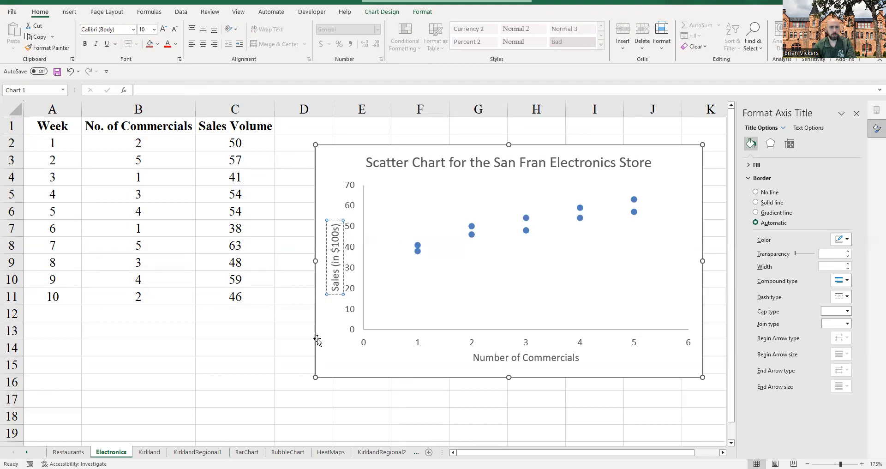
{"action": "left_click", "coordinate": [335, 343]}
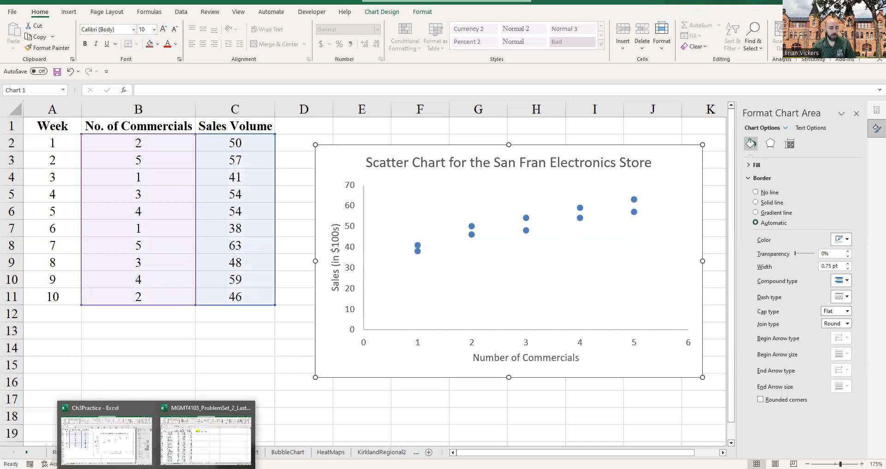
Step: Switch to the eTextbook and read the steps for adding a linear trendline to the scatter chart
{"action": "left_click", "coordinate": [134, 468]}
{"action": "scroll", "coordinate": [437, 301], "scroll_direction": "down", "scroll_amount": 5}
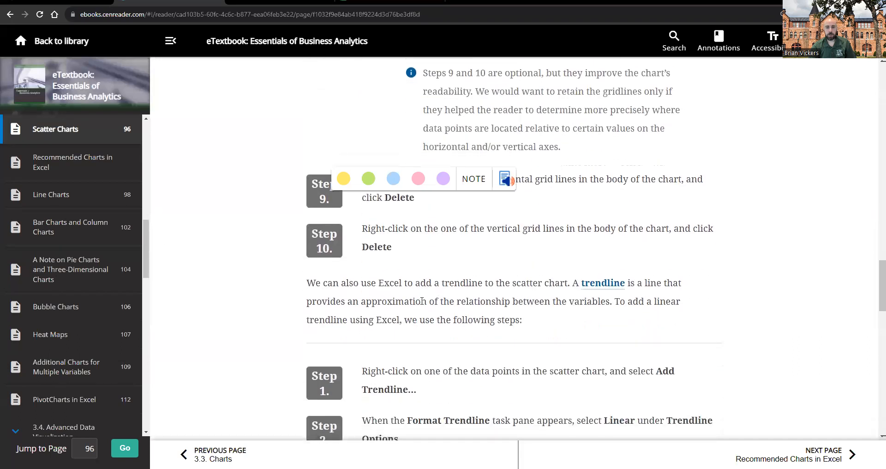
{"action": "scroll", "coordinate": [466, 283], "scroll_direction": "down", "scroll_amount": 3}
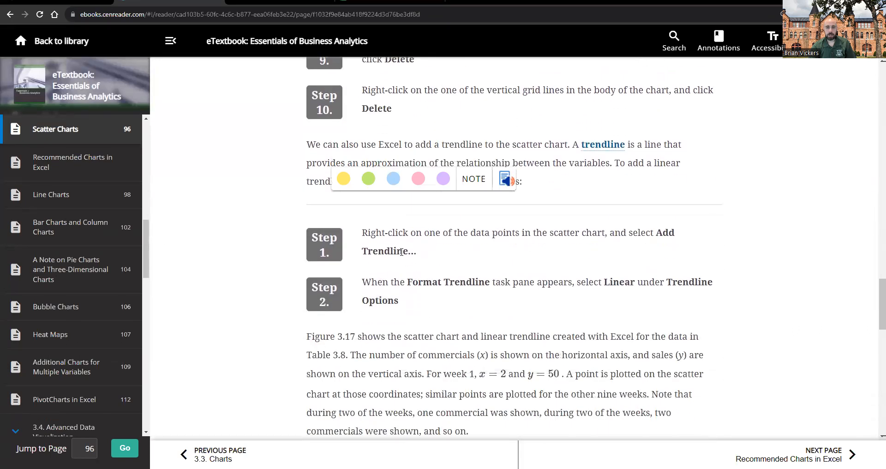
Step: Switch to the Ch3Practice workbook in Excel and add a linear trendline to the Electronics scatter chart
{"action": "mouse_move", "coordinate": [156, 468]}
{"action": "left_click", "coordinate": [137, 436]}
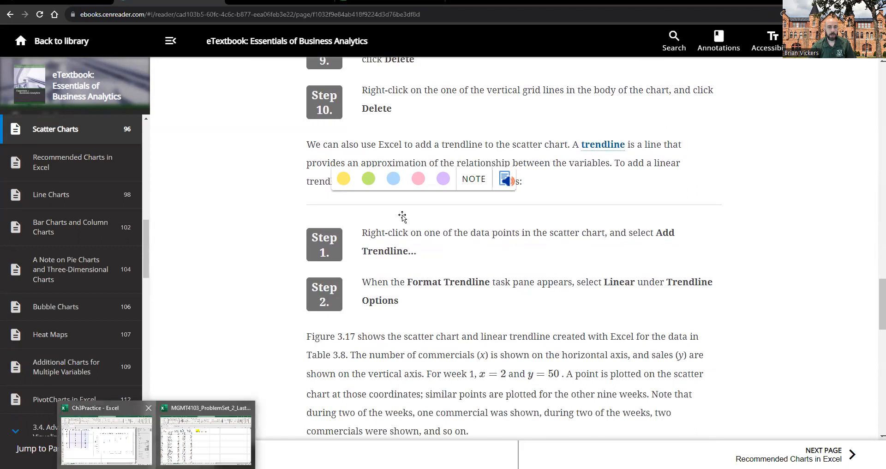
{"action": "left_click", "coordinate": [856, 113]}
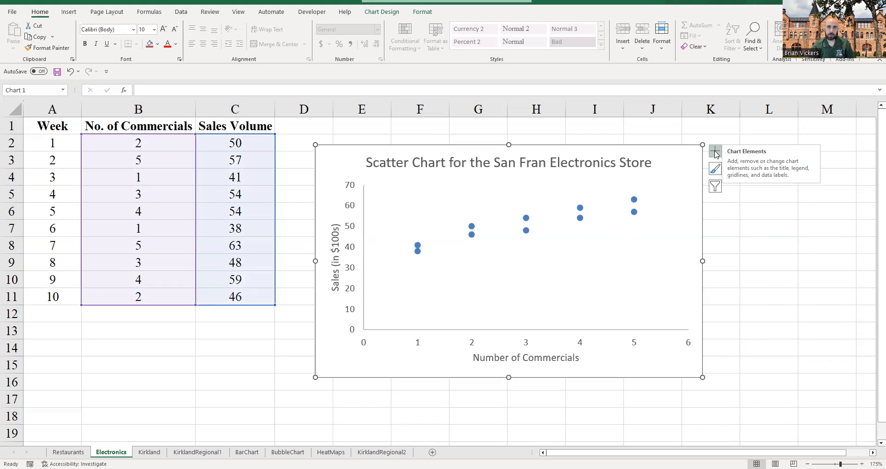
{"action": "left_click", "coordinate": [382, 11]}
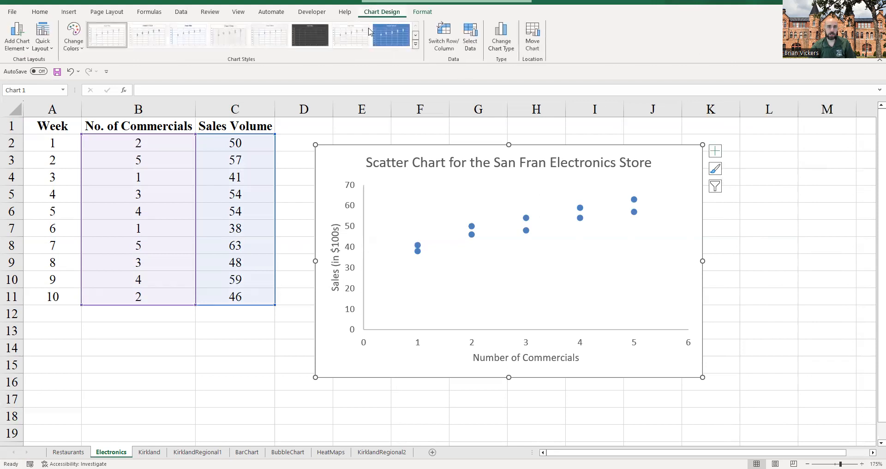
{"action": "left_click", "coordinate": [21, 46]}
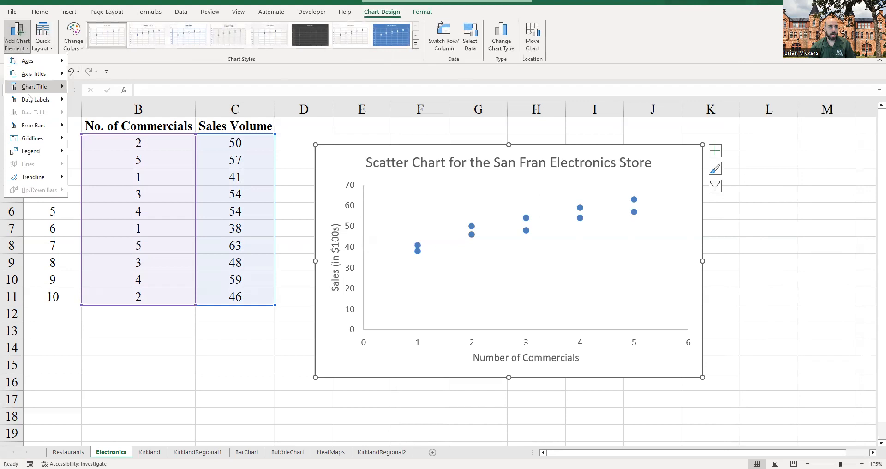
{"action": "mouse_move", "coordinate": [69, 180]}
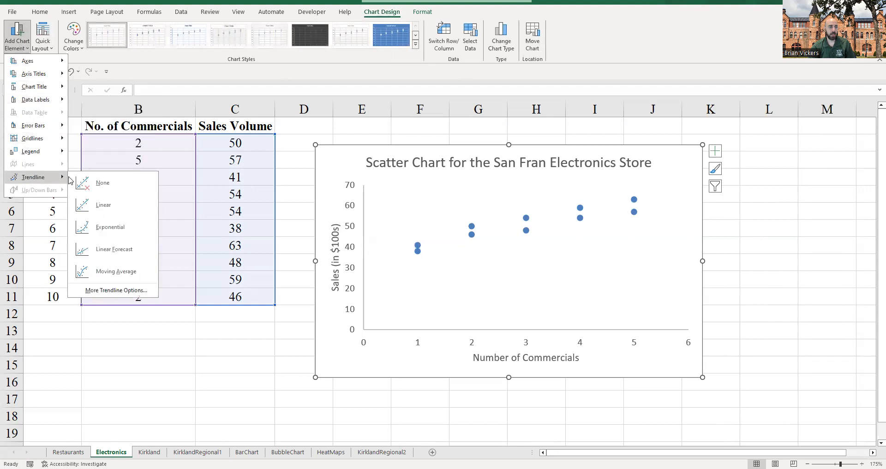
{"action": "left_click", "coordinate": [99, 204]}
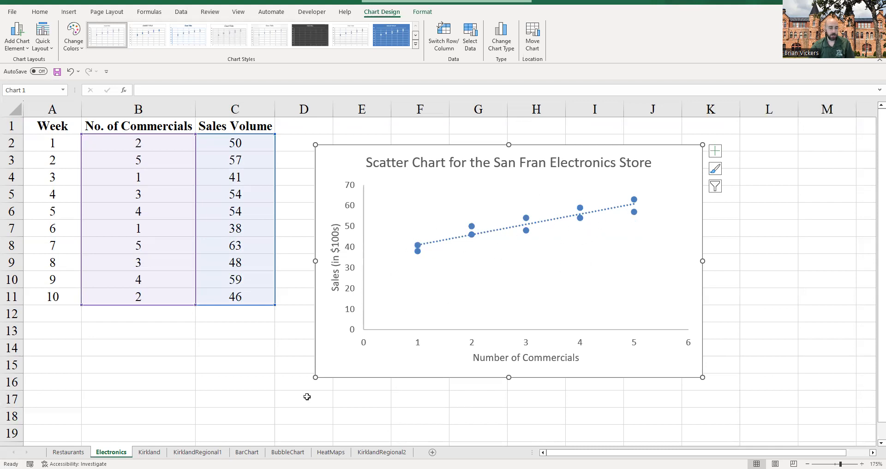
Step: Switch to the eTextbook and read the Recommended Charts in Excel section, including its steps and Figure 3.18
{"action": "key", "text": "alt+Tab"}
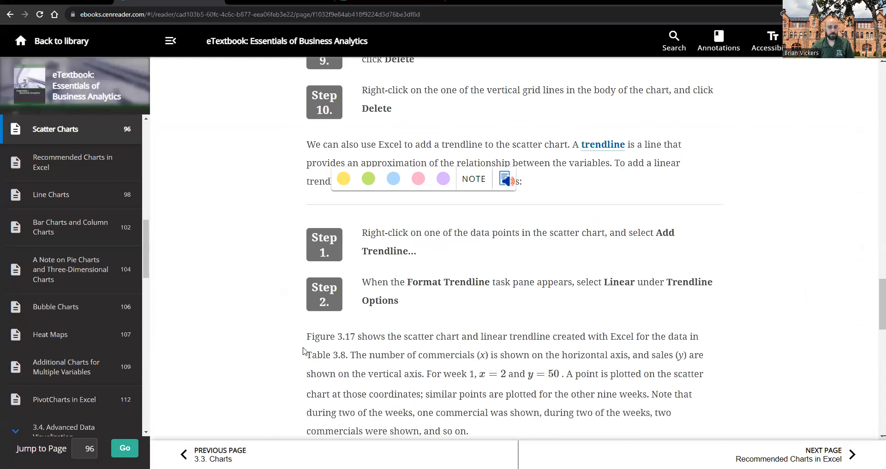
{"action": "scroll", "coordinate": [303, 351], "scroll_direction": "down", "scroll_amount": 15}
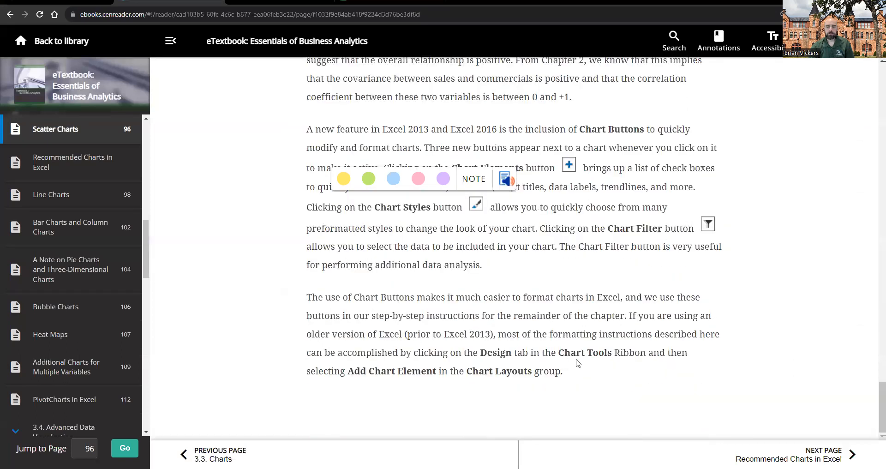
{"action": "left_click", "coordinate": [822, 456]}
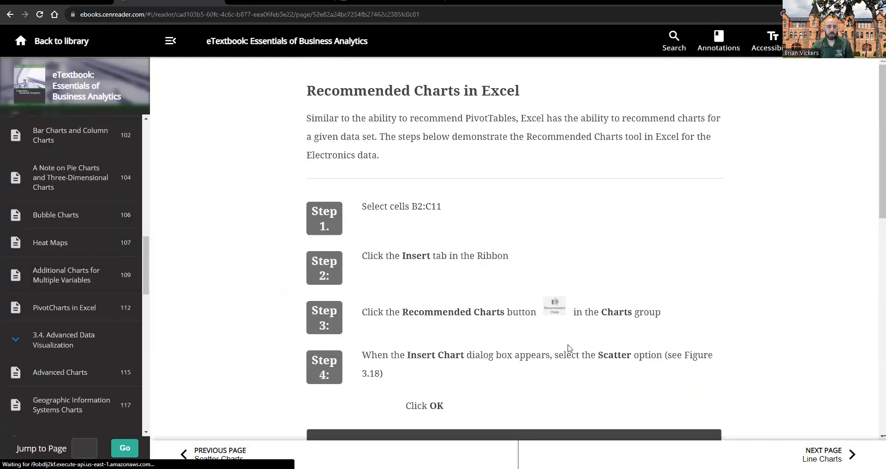
{"action": "scroll", "coordinate": [441, 328], "scroll_direction": "down", "scroll_amount": 3}
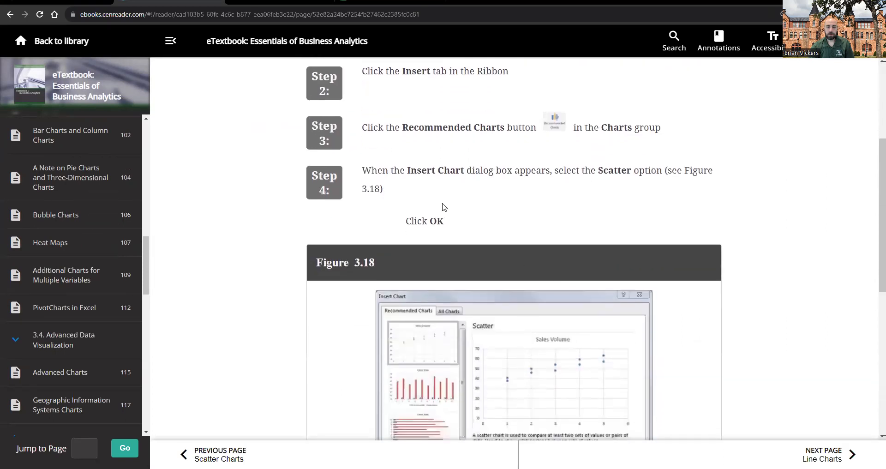
{"action": "scroll", "coordinate": [446, 209], "scroll_direction": "up", "scroll_amount": 4}
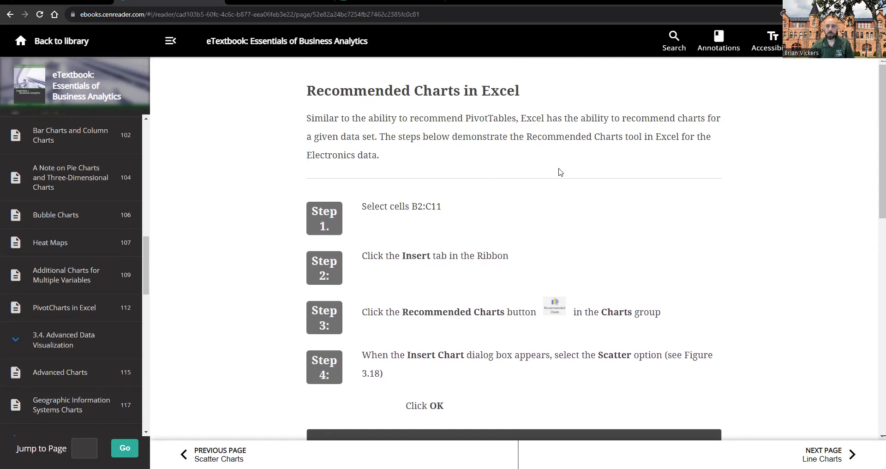
{"action": "scroll", "coordinate": [492, 208], "scroll_direction": "down", "scroll_amount": 4}
{"action": "scroll", "coordinate": [463, 220], "scroll_direction": "down", "scroll_amount": 4}
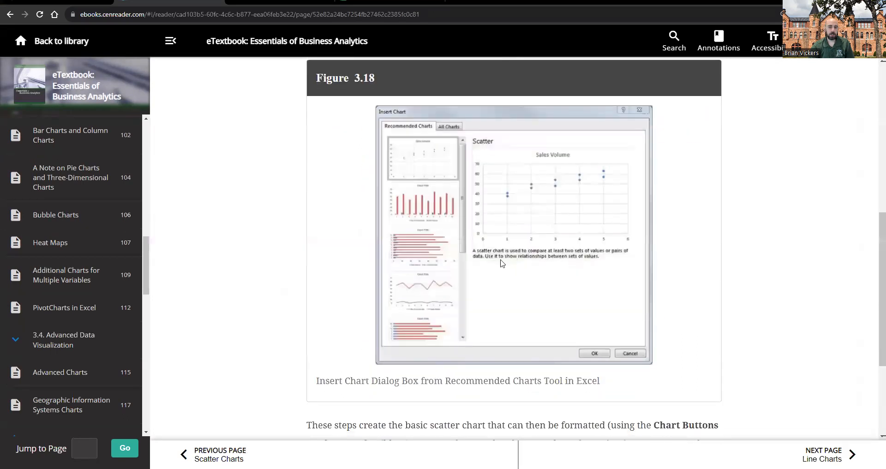
{"action": "scroll", "coordinate": [508, 277], "scroll_direction": "down", "scroll_amount": 4}
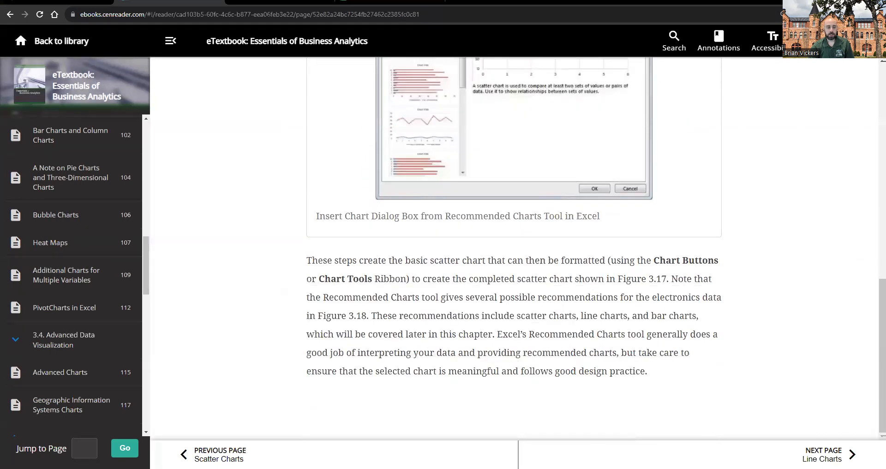
Step: Back in Excel, preview the recommended Clustered Column and Scatter charts for Electronics cells B2:C11, and close the preview without inserting one
{"action": "mouse_move", "coordinate": [158, 468]}
{"action": "left_click", "coordinate": [108, 436]}
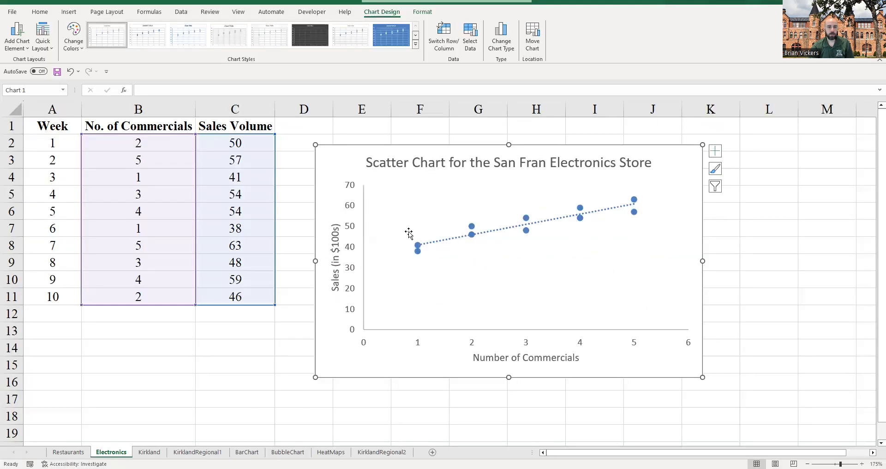
{"action": "left_click", "coordinate": [253, 361]}
{"action": "left_click_drag", "start_coordinate": [180, 145], "coordinate": [240, 299]}
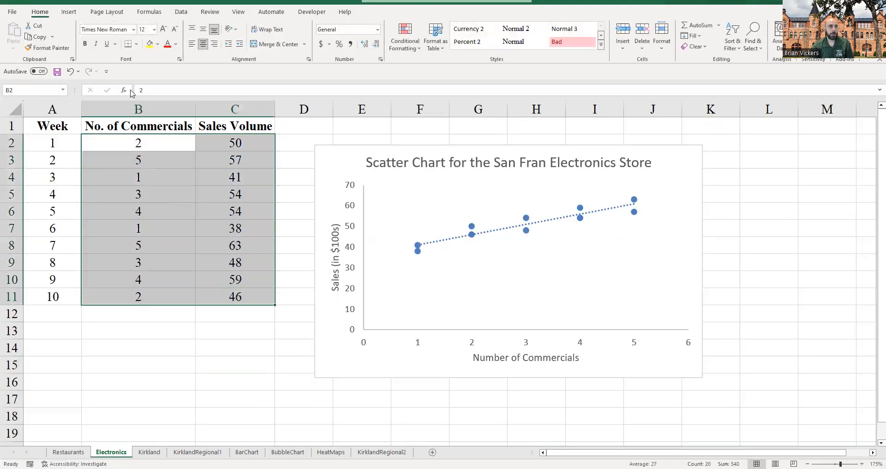
{"action": "left_click", "coordinate": [69, 12]}
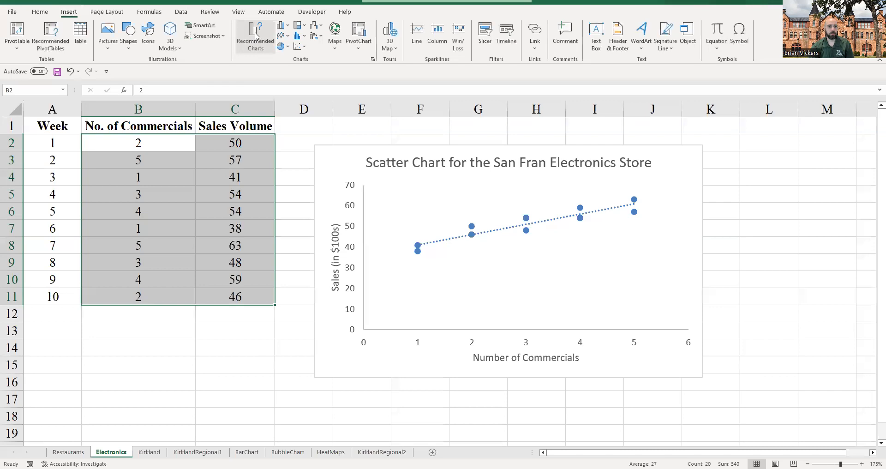
{"action": "left_click", "coordinate": [256, 35]}
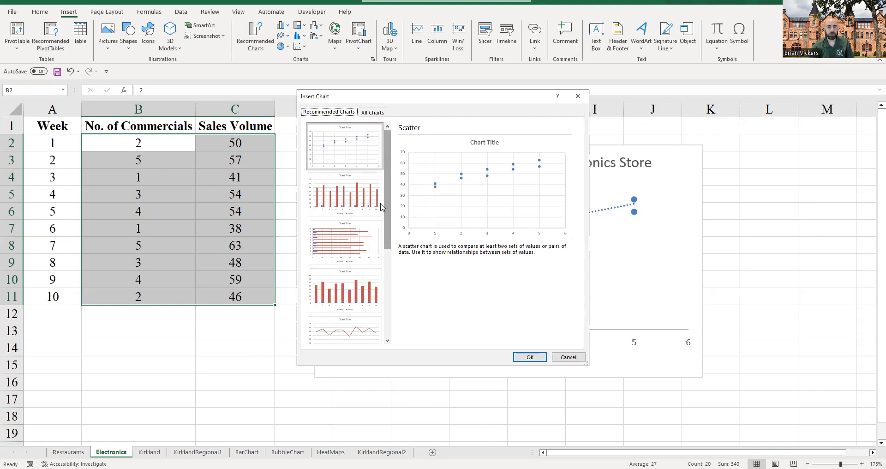
{"action": "left_click", "coordinate": [365, 198]}
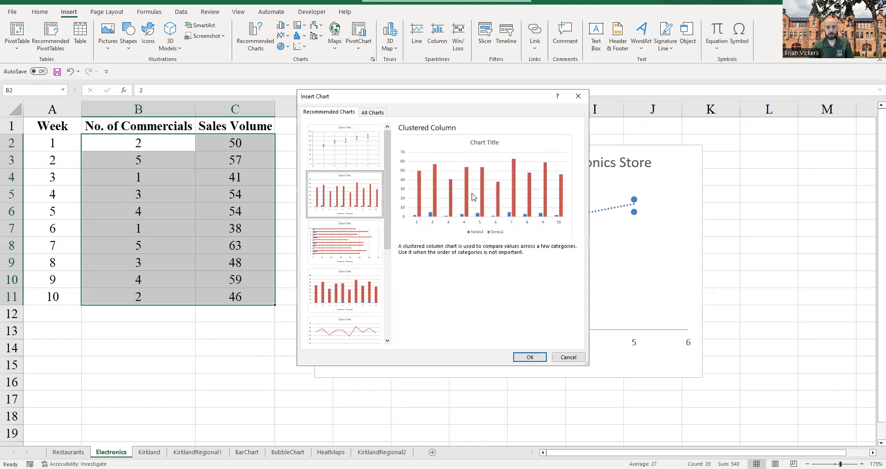
{"action": "left_click", "coordinate": [353, 157]}
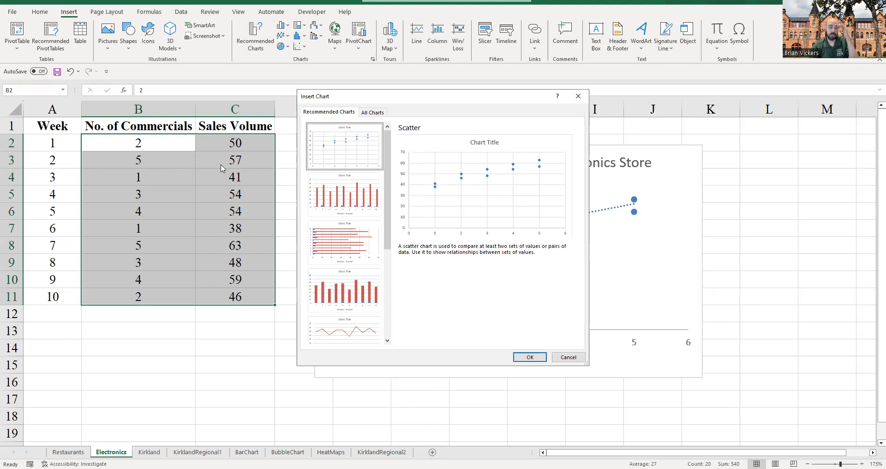
{"action": "left_click", "coordinate": [578, 96]}
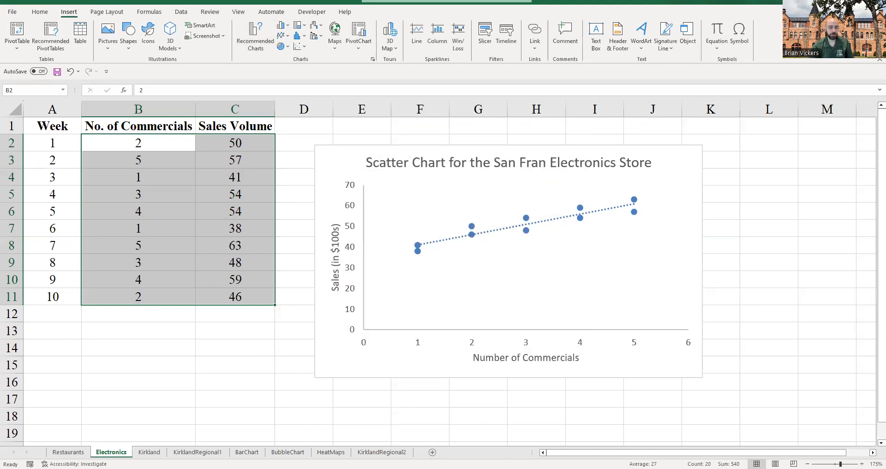
Step: Switch to the eTextbook and read the Line Charts section, covering Table 3.9, Figure 3.19 and the line chart creation steps
{"action": "key", "text": "alt+Tab"}
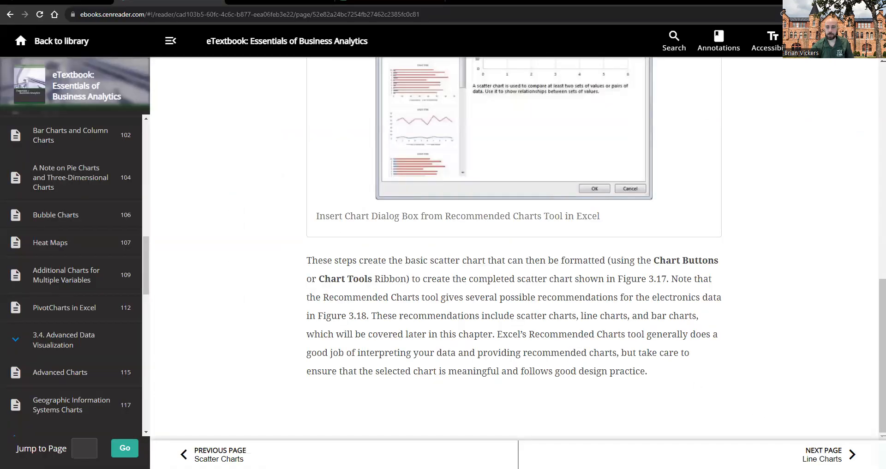
{"action": "key", "text": "Right"}
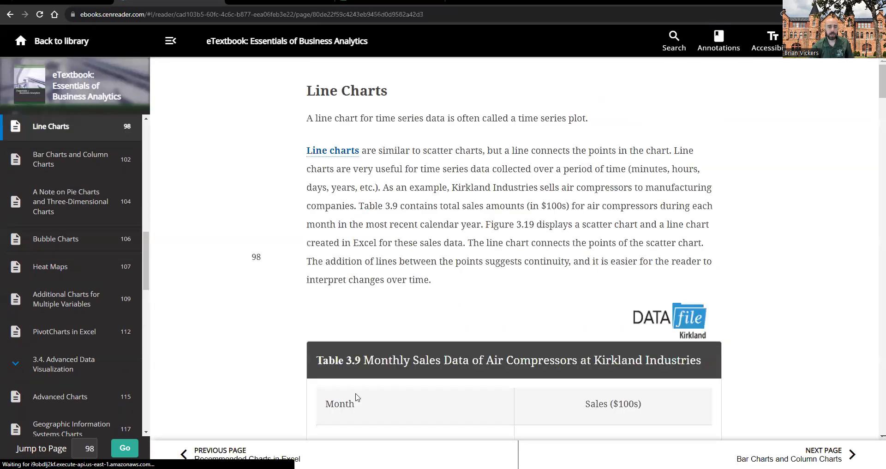
{"action": "scroll", "coordinate": [345, 222], "scroll_direction": "down", "scroll_amount": 1}
{"action": "scroll", "coordinate": [352, 174], "scroll_direction": "up", "scroll_amount": 1}
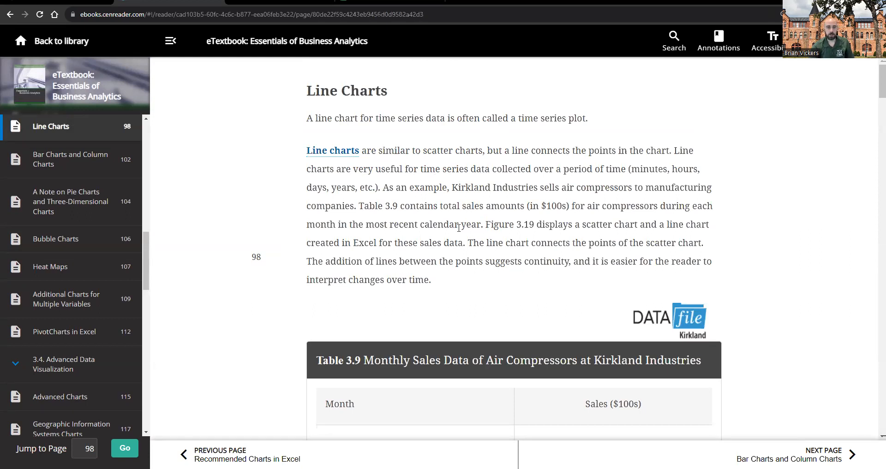
{"action": "scroll", "coordinate": [467, 243], "scroll_direction": "down", "scroll_amount": 5}
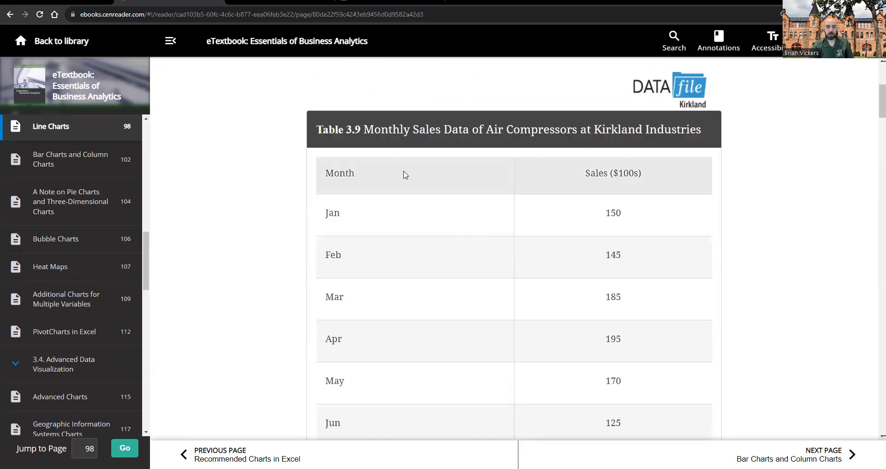
{"action": "scroll", "coordinate": [507, 174], "scroll_direction": "down", "scroll_amount": 9}
{"action": "scroll", "coordinate": [503, 198], "scroll_direction": "down", "scroll_amount": 5}
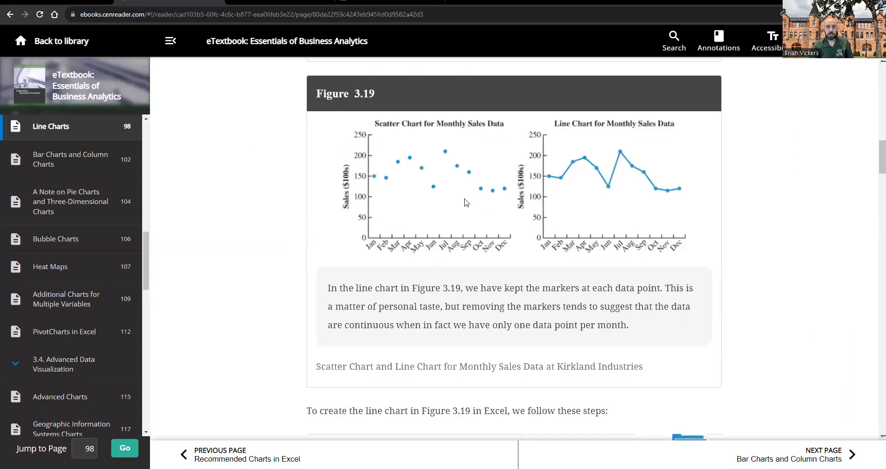
{"action": "scroll", "coordinate": [455, 255], "scroll_direction": "down", "scroll_amount": 6}
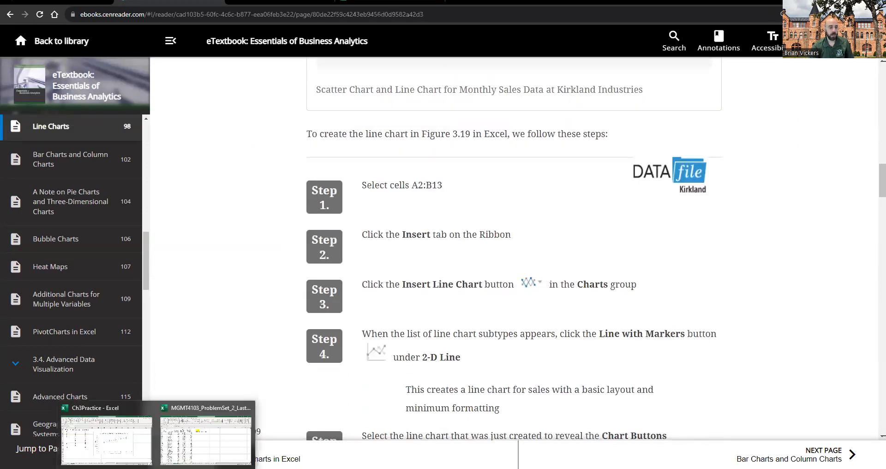
Step: In Excel, select A1:B13 on the Kirkland sheet and review the recommended charts without inserting one
{"action": "left_click", "coordinate": [152, 450]}
{"action": "left_click", "coordinate": [151, 450]}
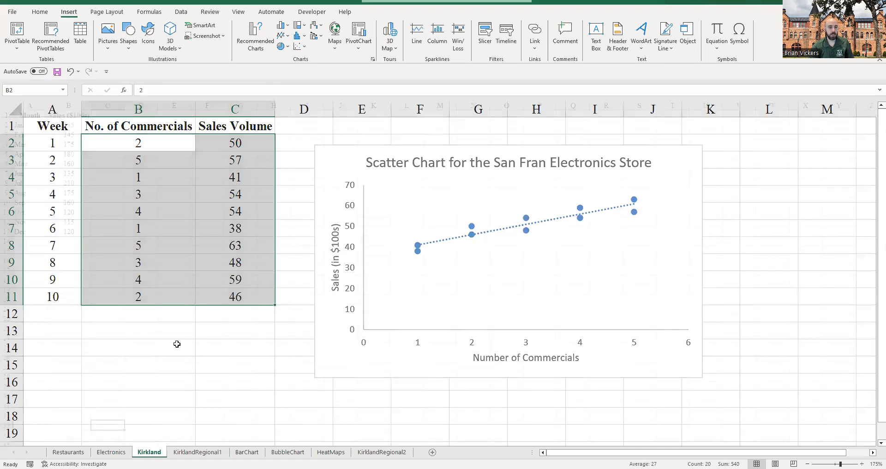
{"action": "scroll", "coordinate": [177, 224], "scroll_direction": "up", "scroll_amount": 4}
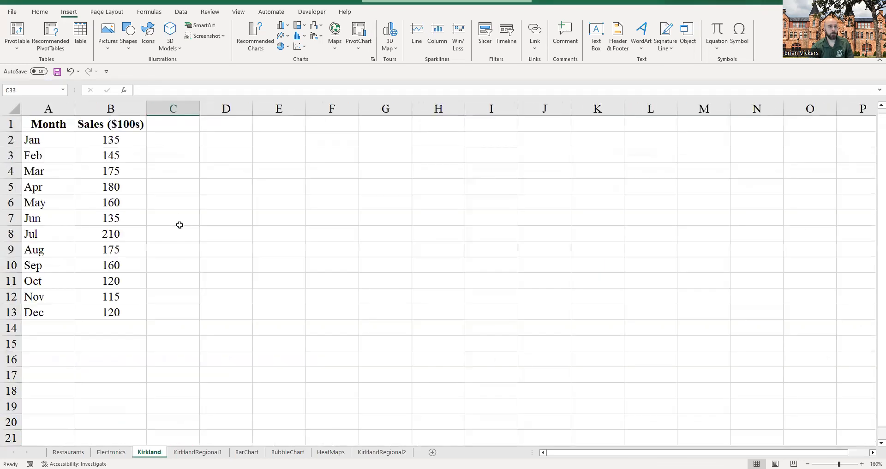
{"action": "left_click_drag", "start_coordinate": [49, 124], "coordinate": [139, 314]}
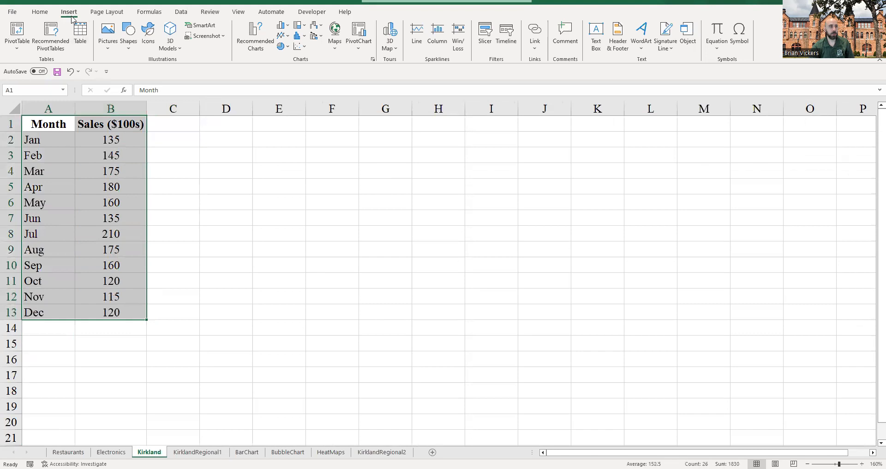
{"action": "left_click", "coordinate": [257, 36]}
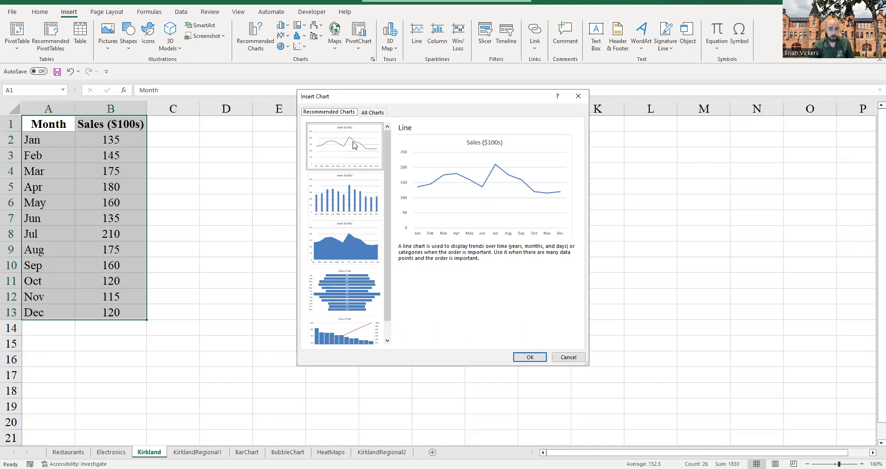
{"action": "left_click", "coordinate": [578, 96]}
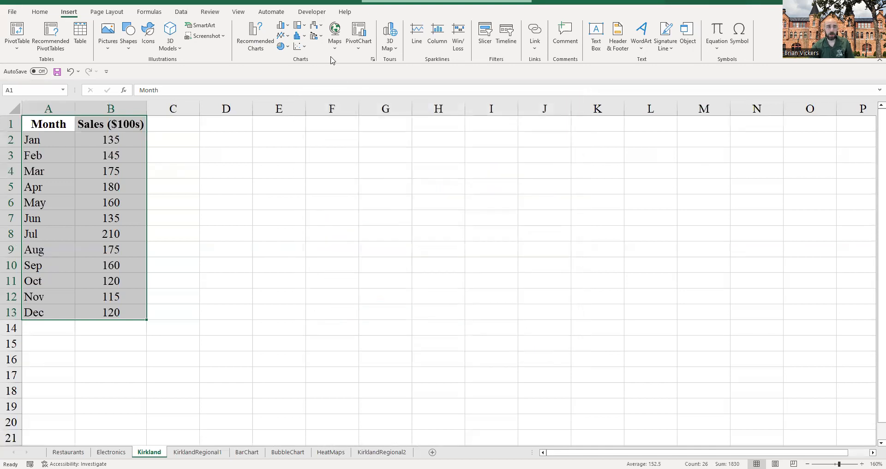
Step: Insert a 2-D Line chart of the Kirkland monthly sales and shift it slightly up beside the data
{"action": "left_click", "coordinate": [284, 40]}
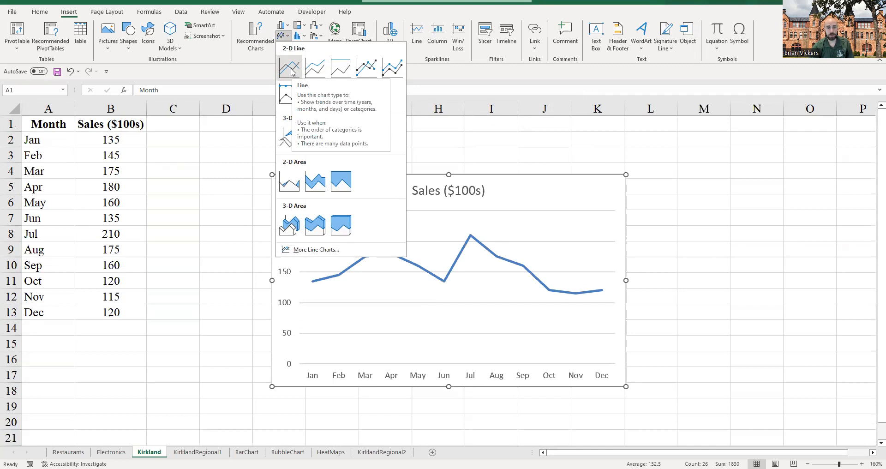
{"action": "left_click", "coordinate": [291, 70]}
{"action": "left_click_drag", "start_coordinate": [346, 187], "coordinate": [354, 177]}
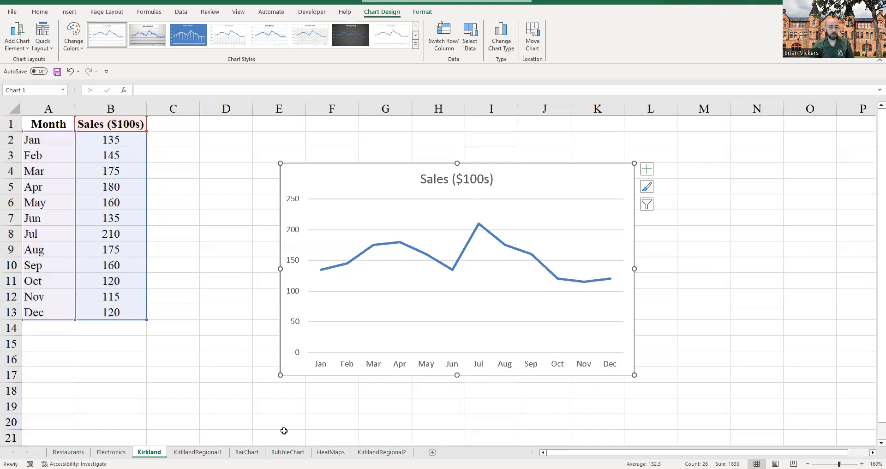
Step: Switch to the eTextbook and read the line chart formatting steps for axis titles, chart title and gridlines
{"action": "key", "text": "alt+Tab"}
{"action": "scroll", "coordinate": [468, 261], "scroll_direction": "down", "scroll_amount": 4}
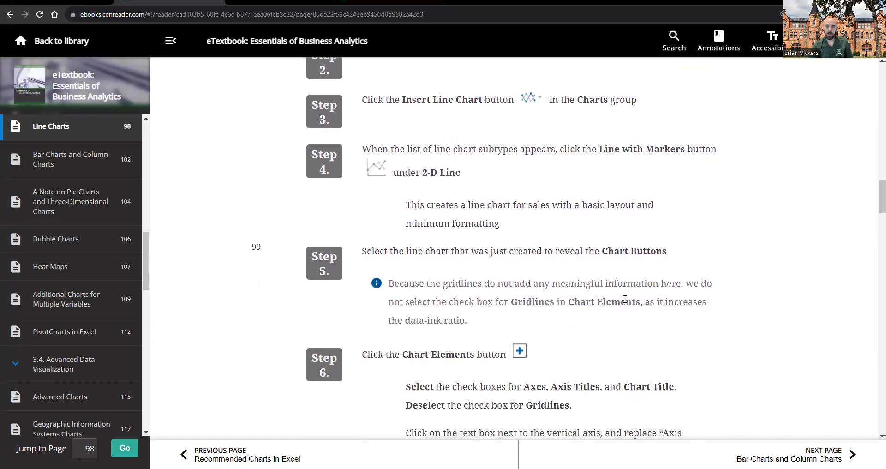
{"action": "scroll", "coordinate": [549, 312], "scroll_direction": "down", "scroll_amount": 5}
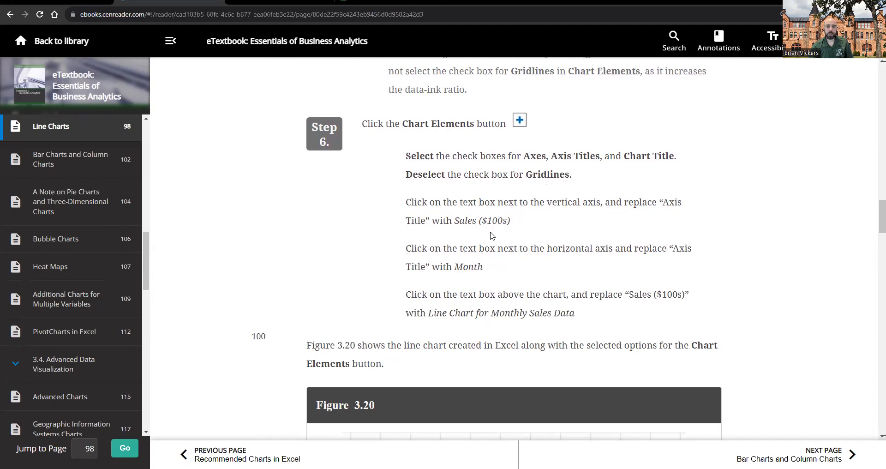
Step: Check Figure 3.20 in the eTextbook, then return to Excel and remove the gridlines from the Kirkland line chart
{"action": "scroll", "coordinate": [606, 248], "scroll_direction": "down", "scroll_amount": 7}
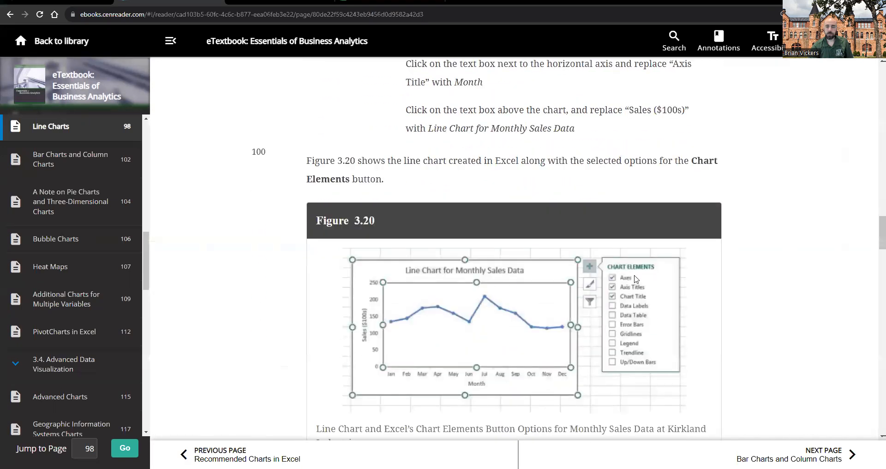
{"action": "scroll", "coordinate": [534, 286], "scroll_direction": "down", "scroll_amount": 4}
{"action": "scroll", "coordinate": [490, 307], "scroll_direction": "up", "scroll_amount": 4}
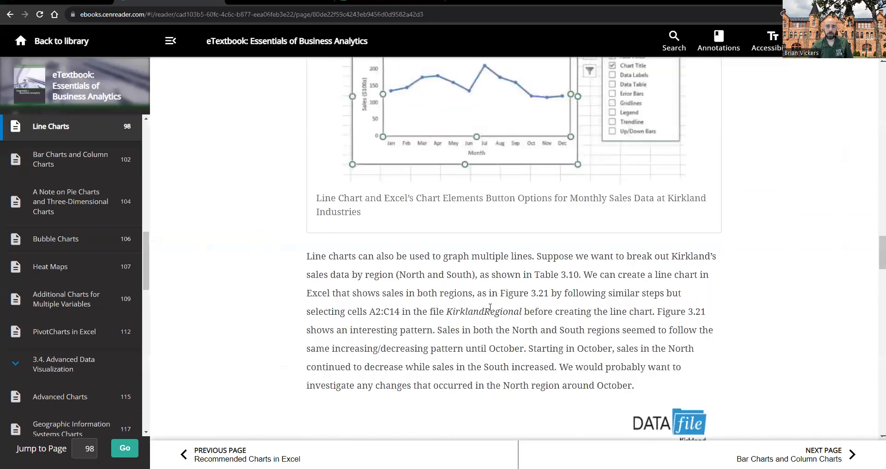
{"action": "left_click", "coordinate": [205, 429]}
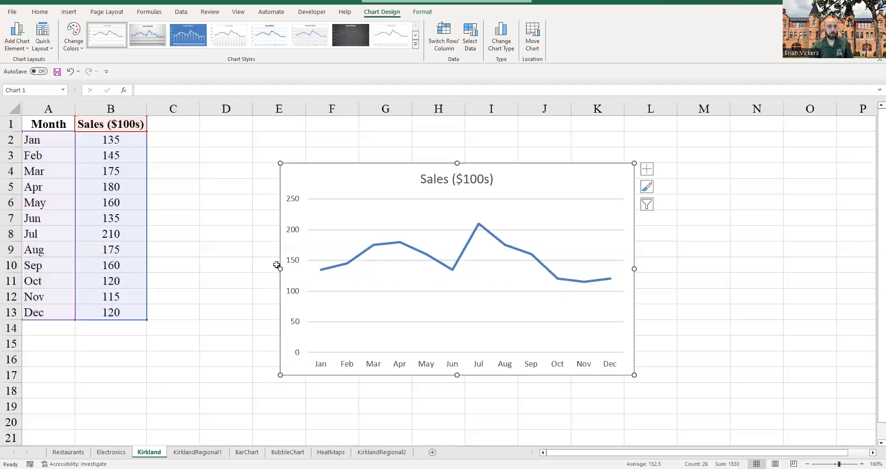
{"action": "left_click", "coordinate": [337, 229]}
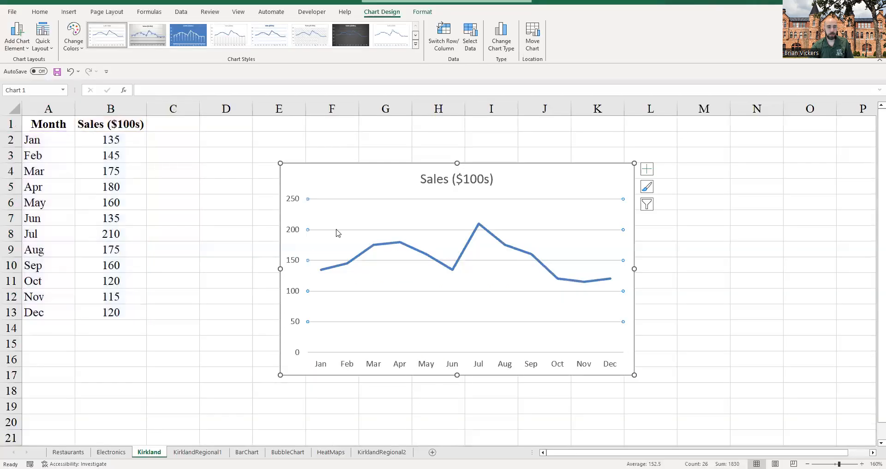
{"action": "left_click", "coordinate": [339, 235]}
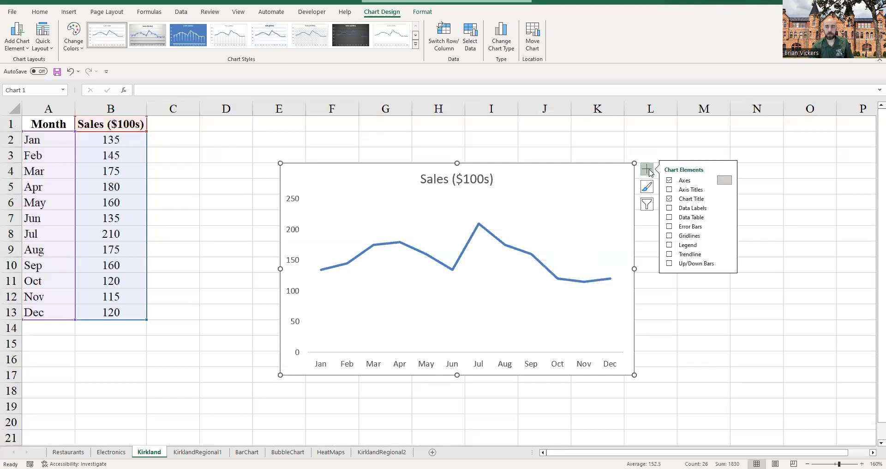
Step: Add axis titles to the line chart and set the vertical axis title to "Sales ($100s)"
{"action": "left_click", "coordinate": [678, 189]}
{"action": "triple_click", "coordinate": [299, 264]}
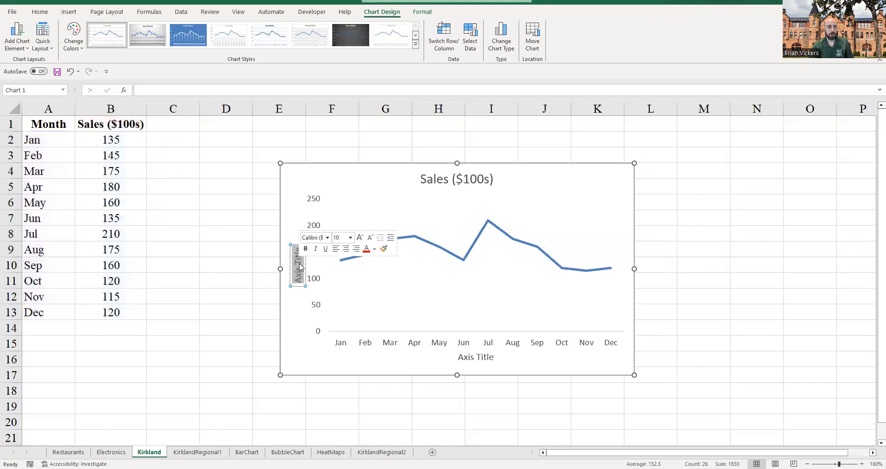
{"action": "type", "text": "Sales"}
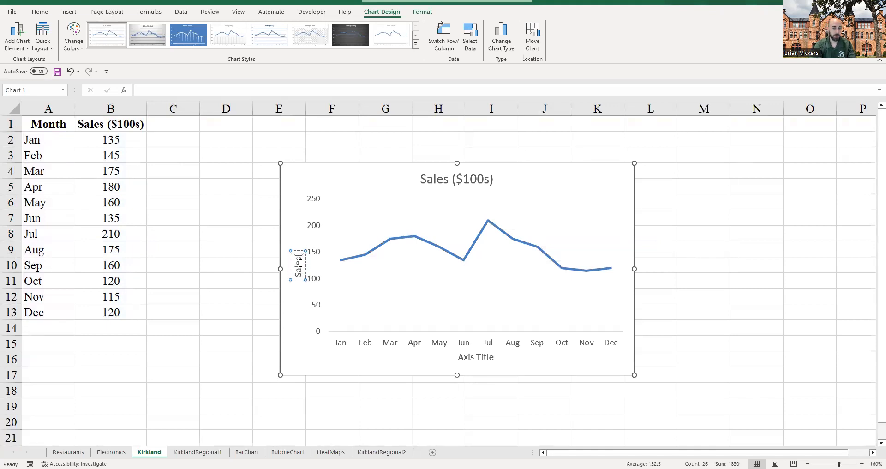
{"action": "type", "text": " ($100s)"}
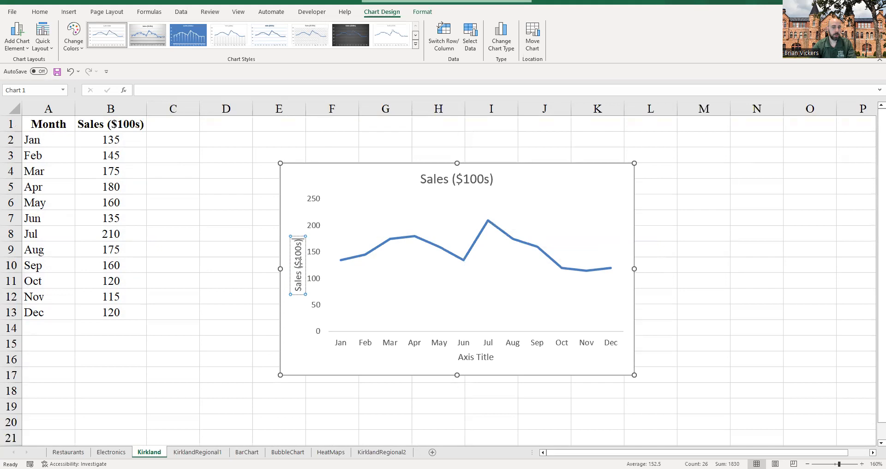
Step: Set the horizontal axis title of the line chart to "Month"
{"action": "left_click", "coordinate": [475, 362]}
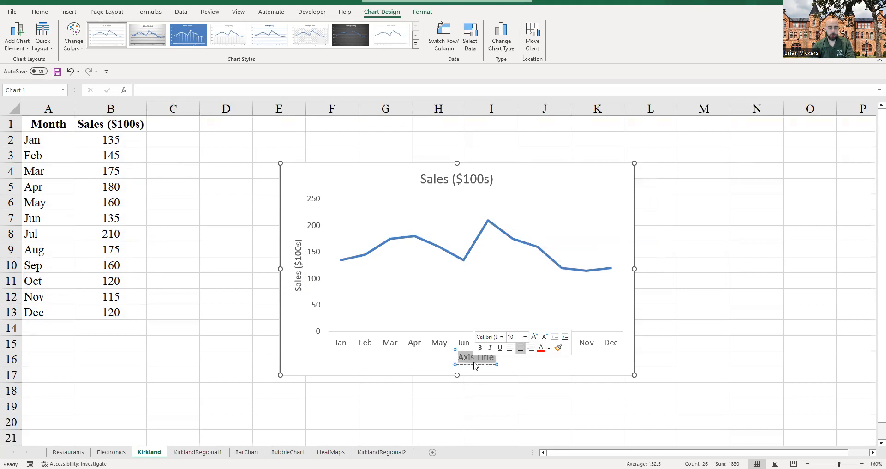
{"action": "triple_click", "coordinate": [474, 362]}
{"action": "type", "text": "Month"}
{"action": "left_click", "coordinate": [492, 389]}
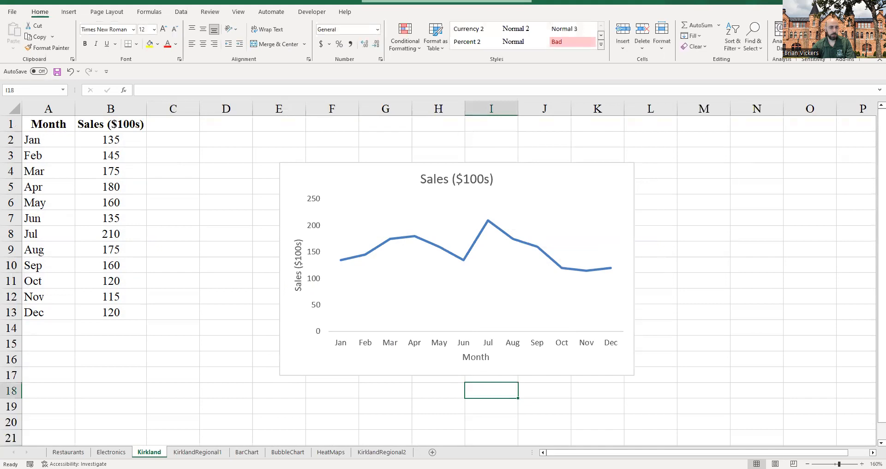
Step: Check the chart title instruction in the eTextbook and, back in Excel, retitle the line chart "Monthly Sales Data"
{"action": "key", "text": "alt+Tab"}
{"action": "scroll", "coordinate": [452, 295], "scroll_direction": "up", "scroll_amount": 10}
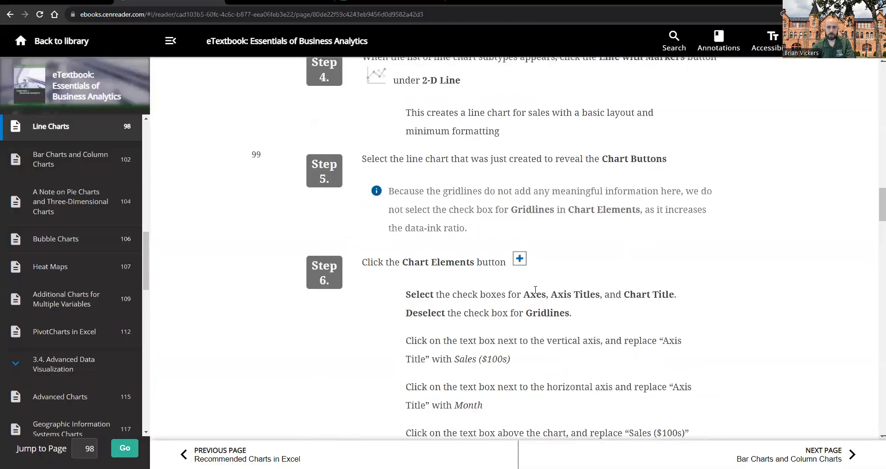
{"action": "scroll", "coordinate": [477, 357], "scroll_direction": "down", "scroll_amount": 2}
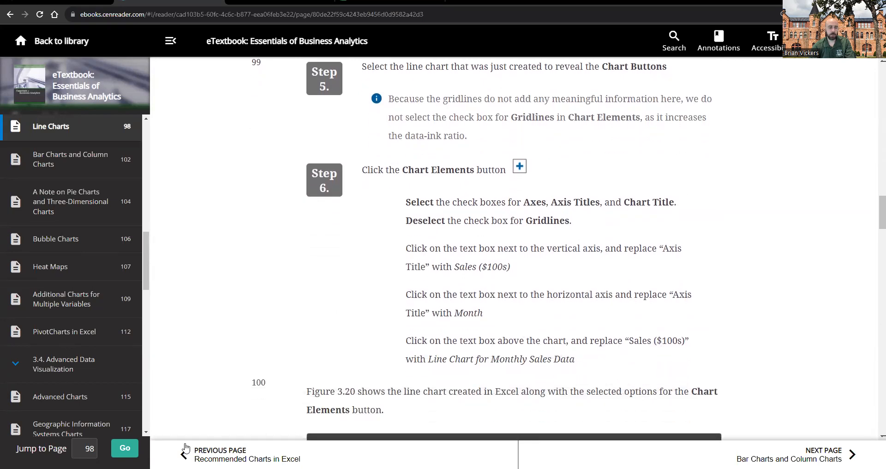
{"action": "mouse_move", "coordinate": [158, 467]}
{"action": "left_click", "coordinate": [107, 440]}
{"action": "left_click", "coordinate": [451, 181]}
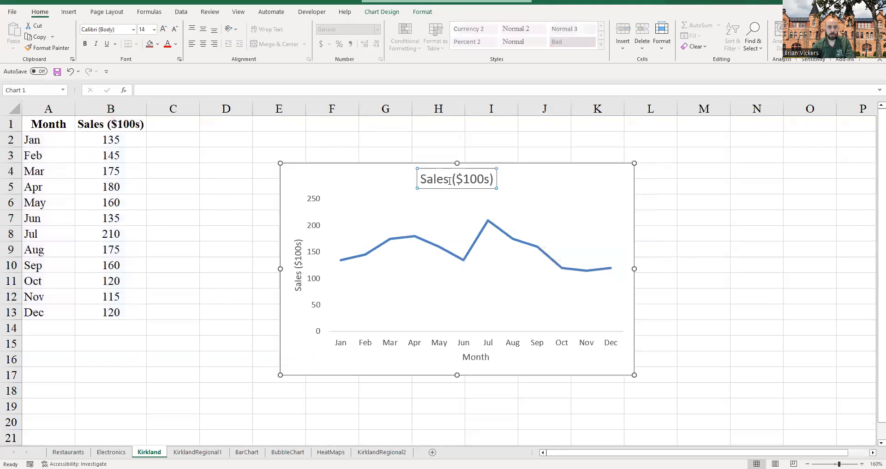
{"action": "triple_click", "coordinate": [449, 183]}
{"action": "type", "text": "Mont"}
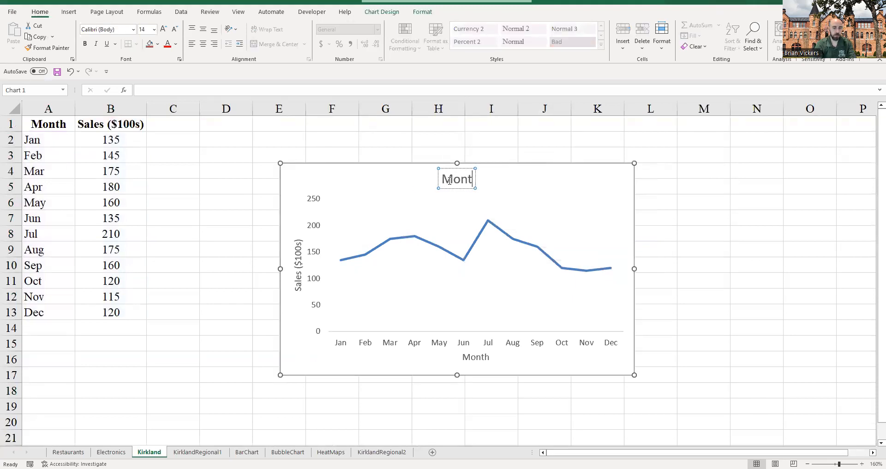
{"action": "type", "text": "hly Sales Data"}
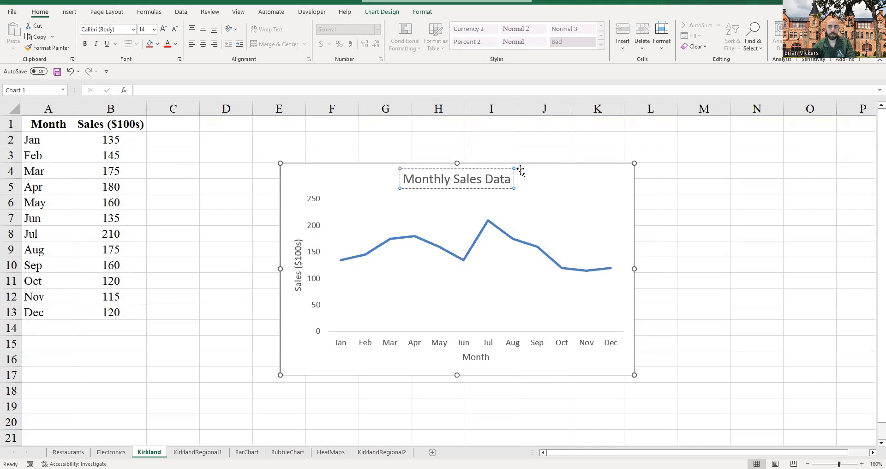
{"action": "left_click", "coordinate": [690, 189]}
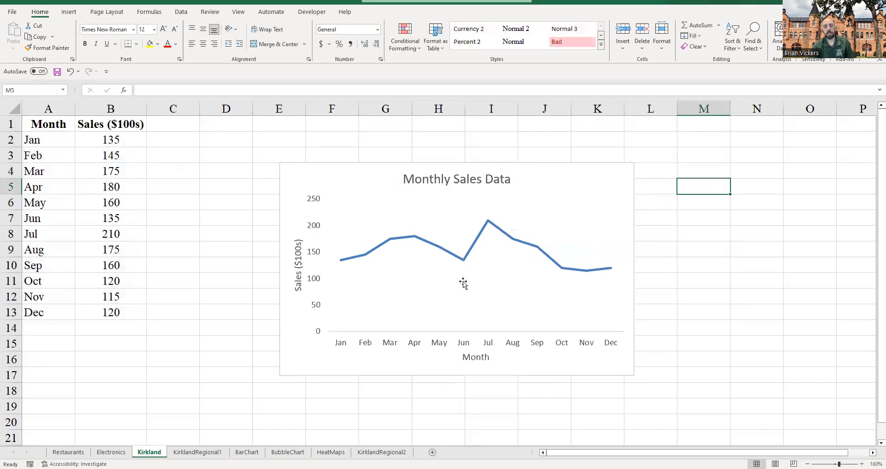
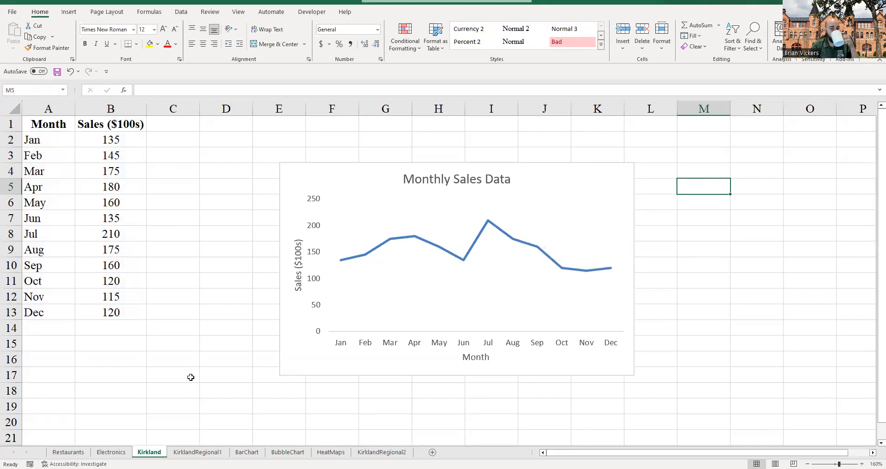
Step: Open the KirklandRegional1 sheet, then read the eTextbook section on regional sales line charts, covering Table 3.10, Figure 3.21 and the sparkline introduction
{"action": "left_click", "coordinate": [197, 451]}
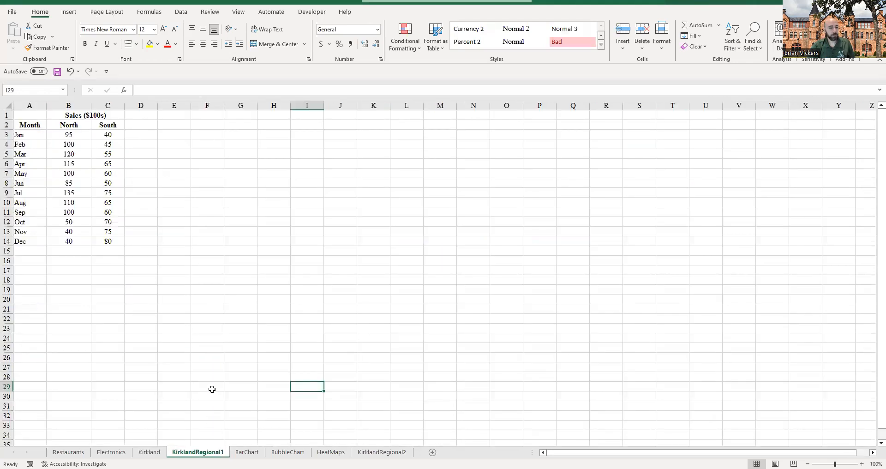
{"action": "key", "text": "alt+Tab"}
{"action": "scroll", "coordinate": [374, 286], "scroll_direction": "down", "scroll_amount": 15}
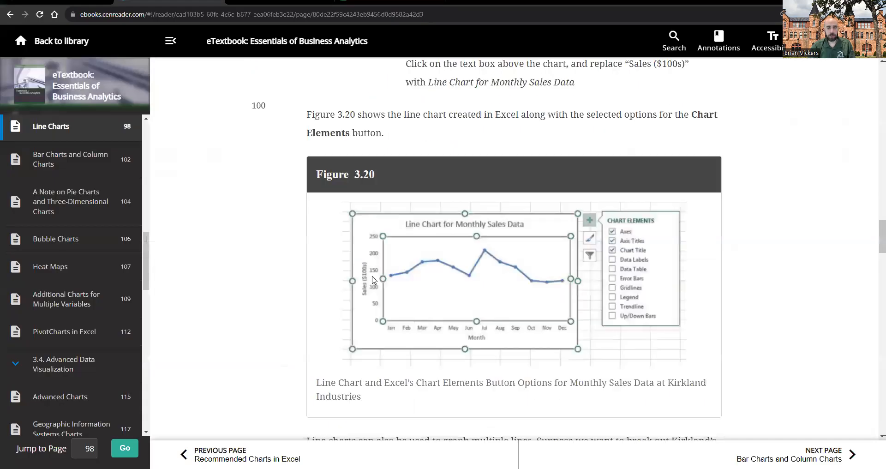
{"action": "scroll", "coordinate": [374, 279], "scroll_direction": "down", "scroll_amount": 5}
{"action": "scroll", "coordinate": [374, 277], "scroll_direction": "up", "scroll_amount": 3}
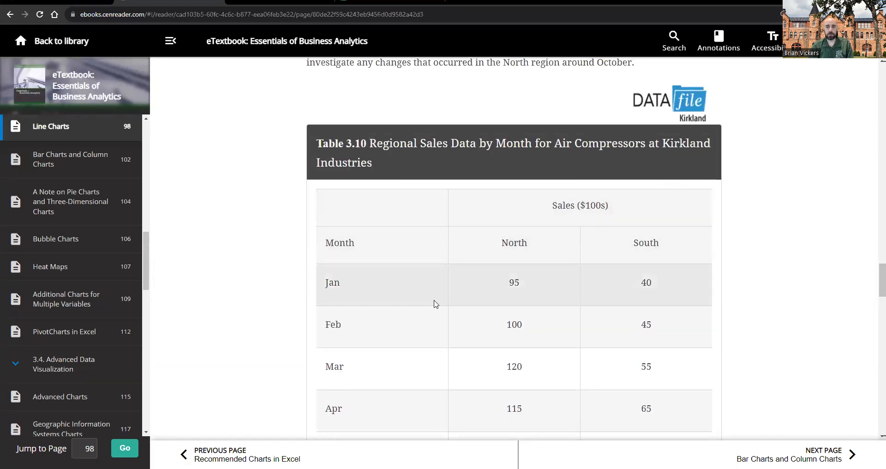
{"action": "scroll", "coordinate": [563, 251], "scroll_direction": "down", "scroll_amount": 15}
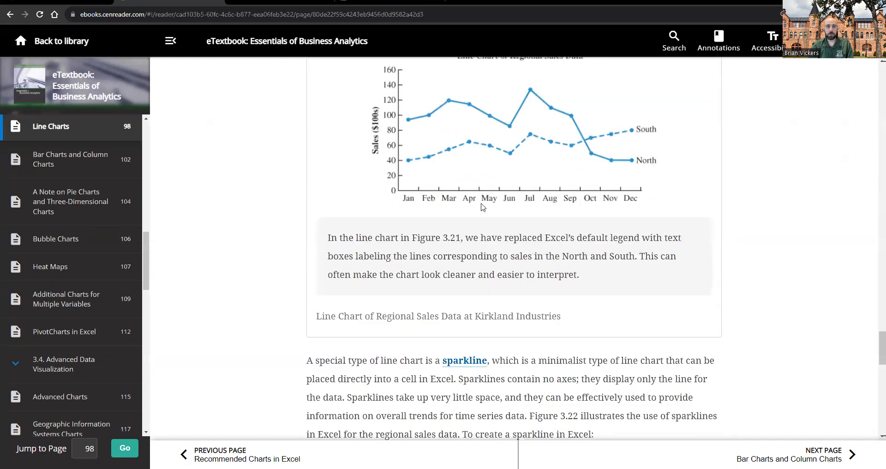
{"action": "scroll", "coordinate": [480, 208], "scroll_direction": "up", "scroll_amount": 2}
{"action": "scroll", "coordinate": [494, 273], "scroll_direction": "down", "scroll_amount": 5}
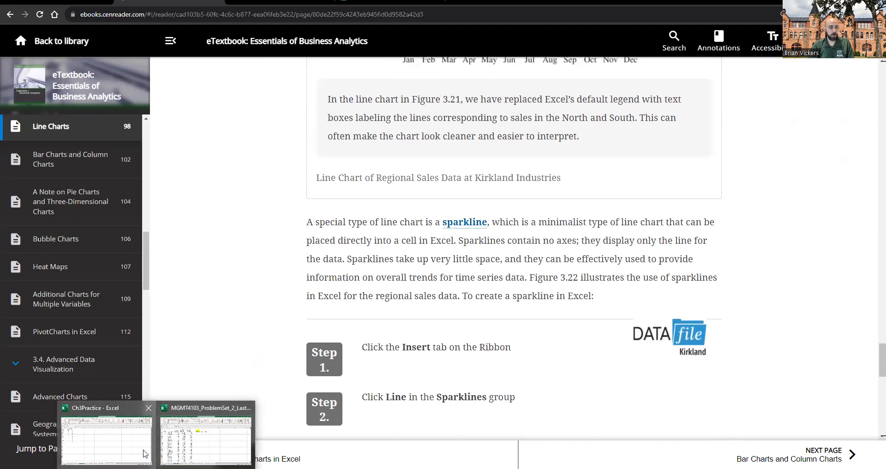
Step: In Excel, select A1:C14 on the KirklandRegional1 sheet and insert the recommended Line chart of North and South sales
{"action": "left_click", "coordinate": [183, 445]}
{"action": "scroll", "coordinate": [131, 196], "scroll_direction": "down", "scroll_amount": 1}
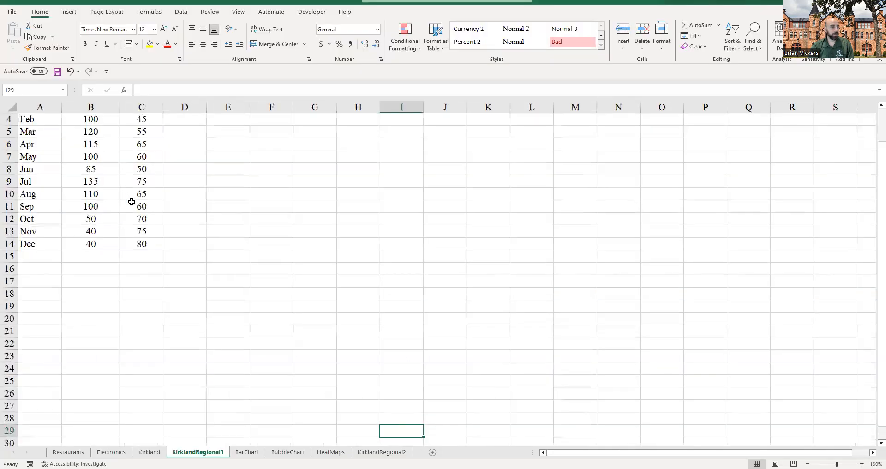
{"action": "scroll", "coordinate": [132, 200], "scroll_direction": "up", "scroll_amount": 4, "text": "ctrl"}
{"action": "left_click_drag", "start_coordinate": [64, 120], "coordinate": [183, 328]}
{"action": "left_click", "coordinate": [69, 12]}
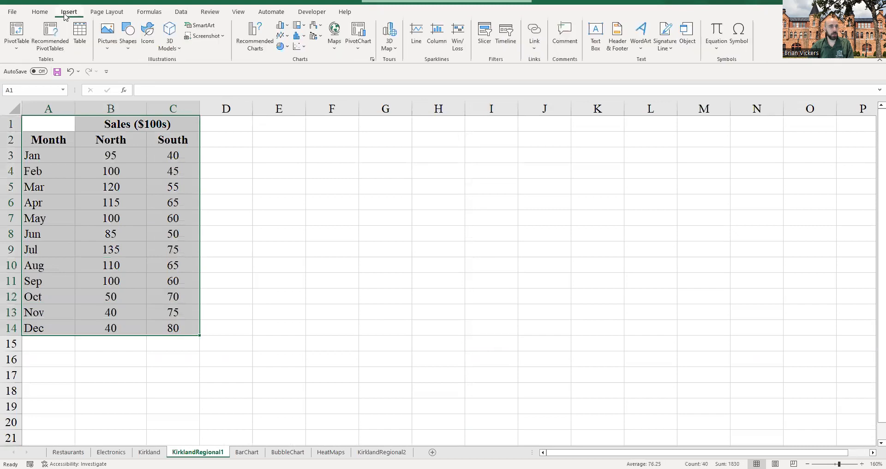
{"action": "left_click", "coordinate": [255, 37]}
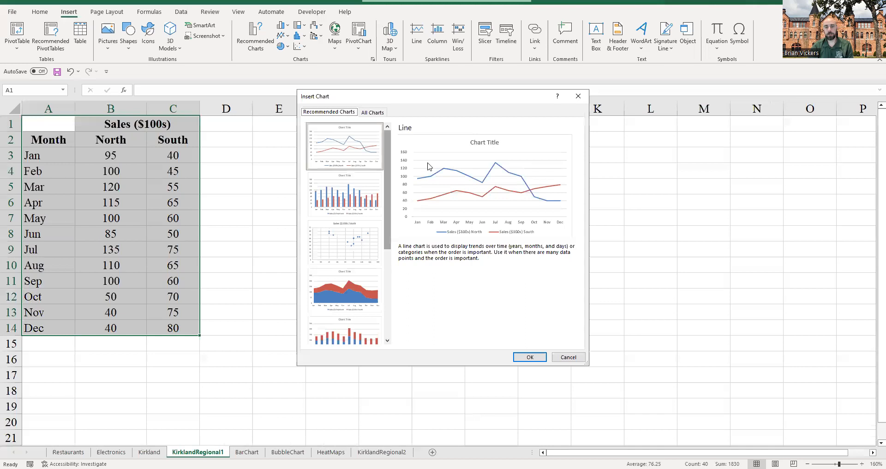
{"action": "left_click", "coordinate": [529, 357]}
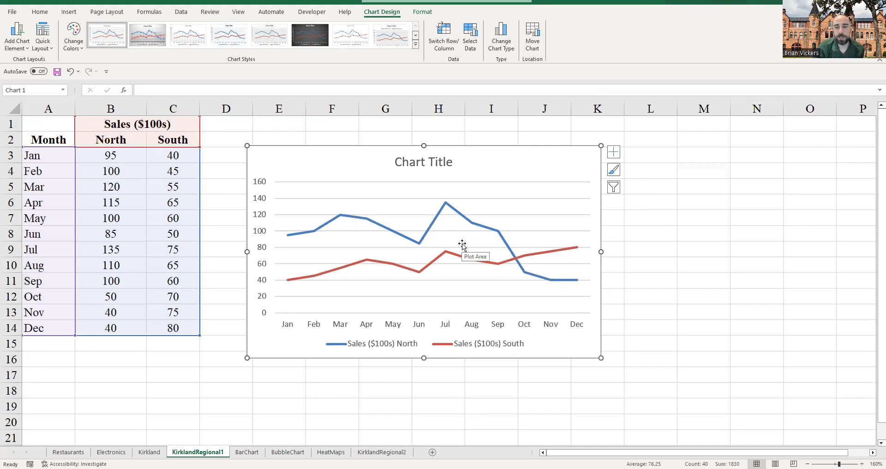
Step: Change the South series line in the regional sales chart to a gradient line
{"action": "left_click", "coordinate": [407, 185]}
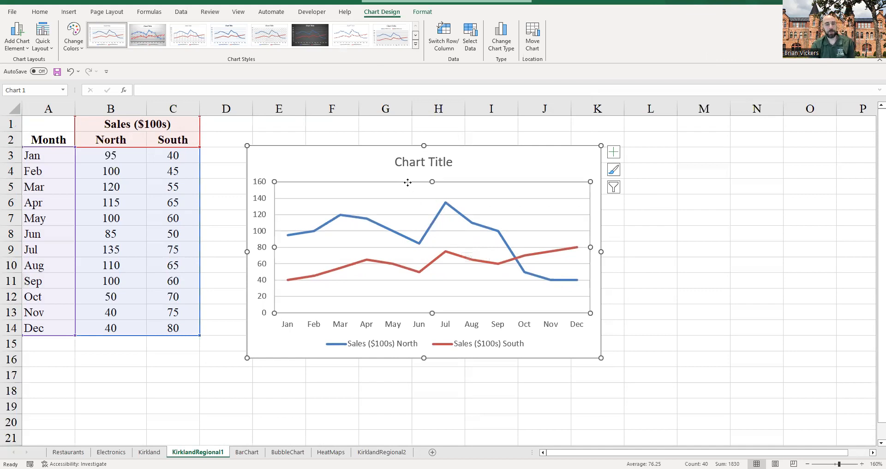
{"action": "left_click", "coordinate": [398, 198]}
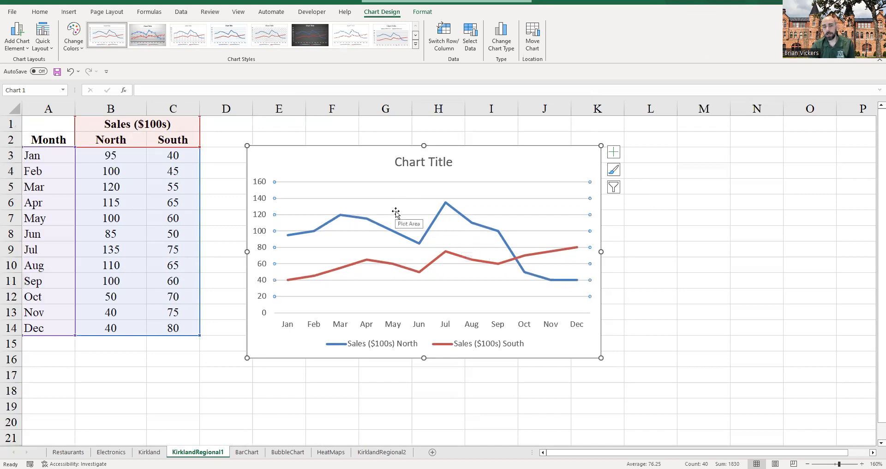
{"action": "left_click", "coordinate": [426, 266]}
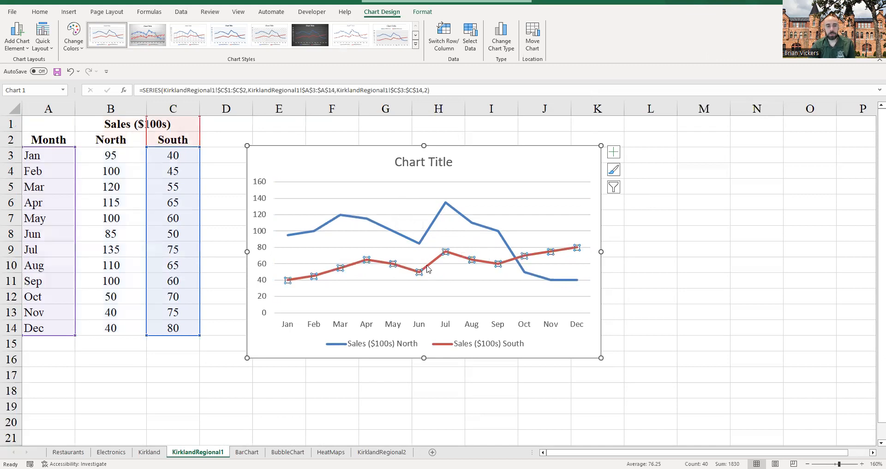
{"action": "right_click", "coordinate": [428, 268]}
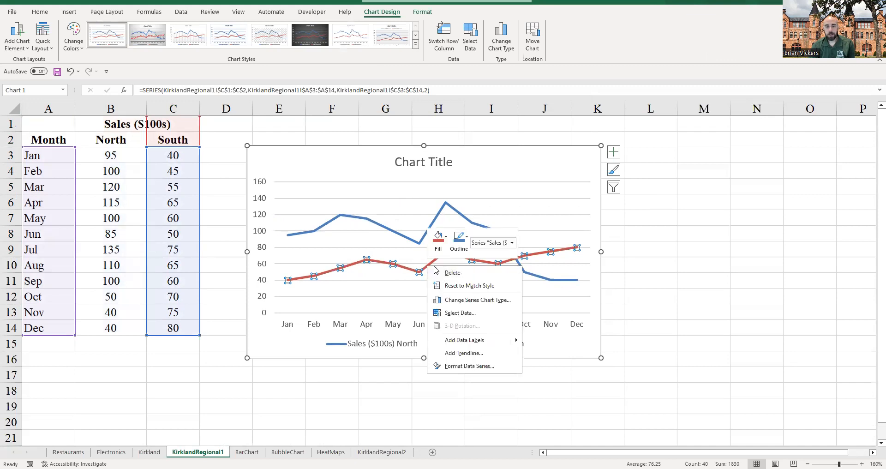
{"action": "left_click", "coordinate": [467, 366]}
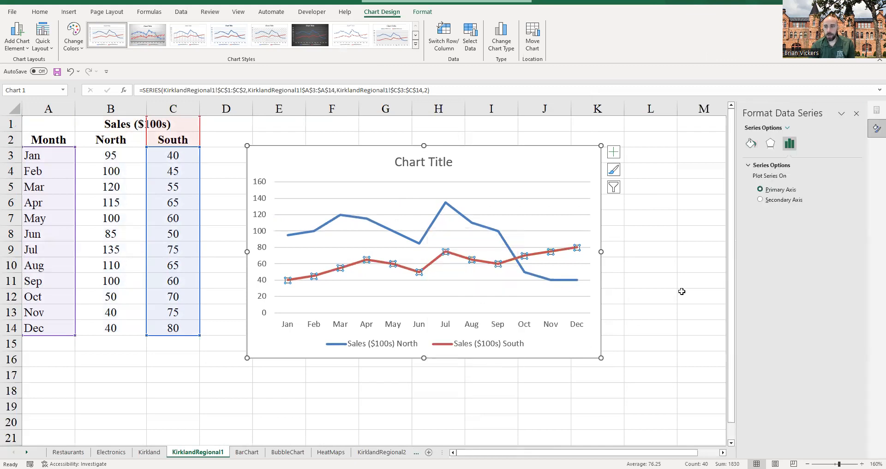
{"action": "left_click", "coordinate": [751, 144]}
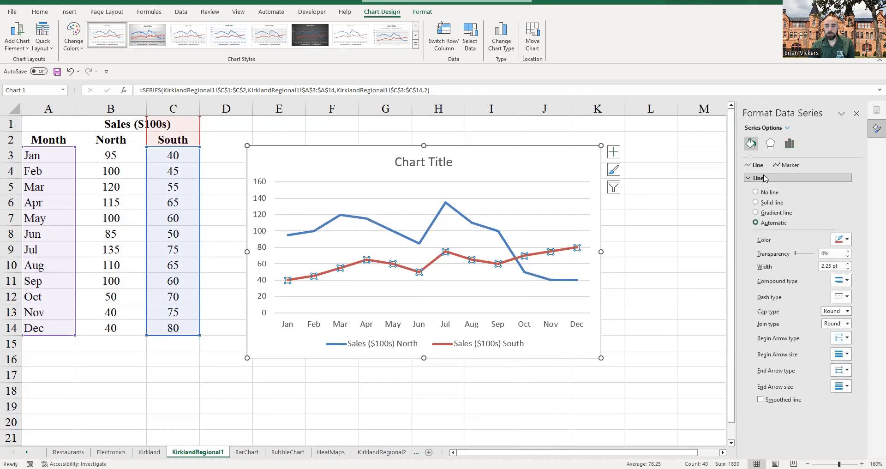
{"action": "left_click", "coordinate": [755, 213]}
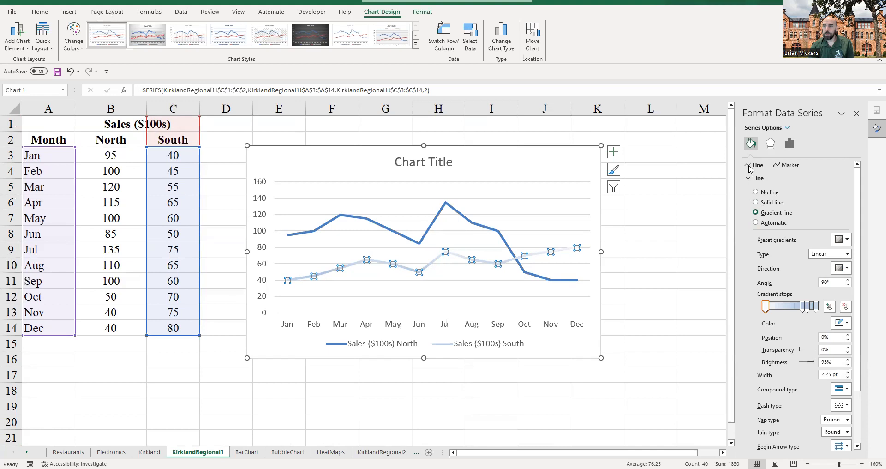
Step: Check the South series' marker options, then add two gradient stops to its line and apply the light red preset gradient
{"action": "left_click", "coordinate": [787, 166]}
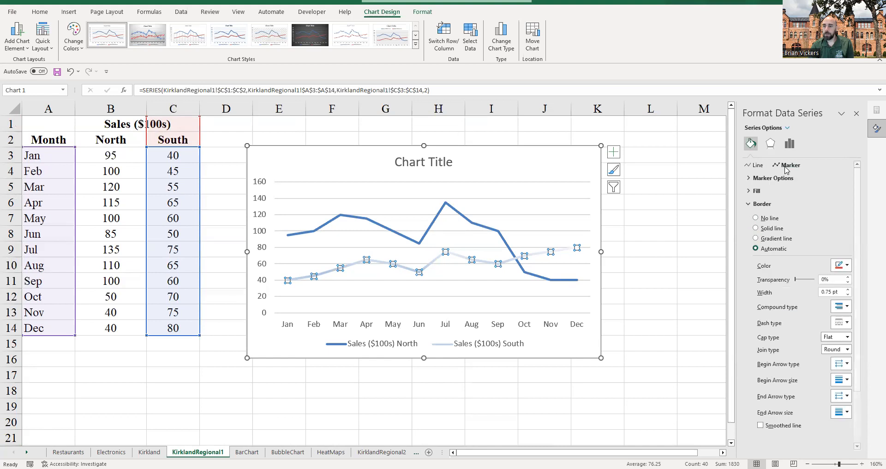
{"action": "left_click", "coordinate": [755, 179]}
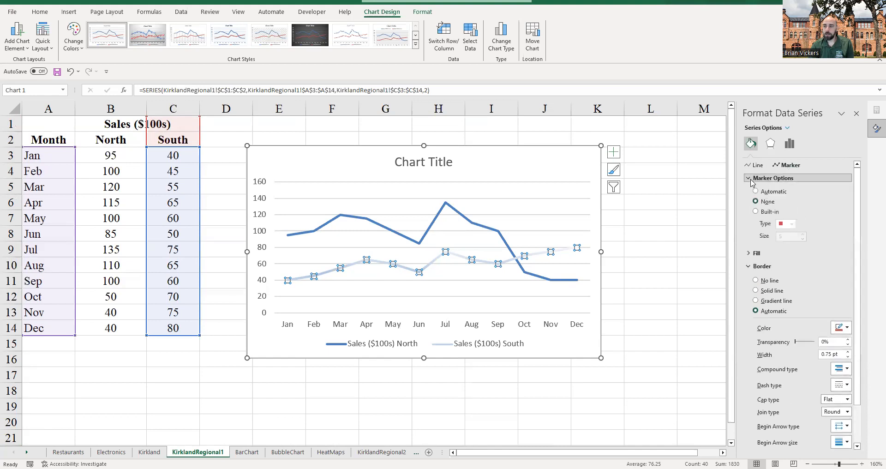
{"action": "left_click", "coordinate": [757, 165]}
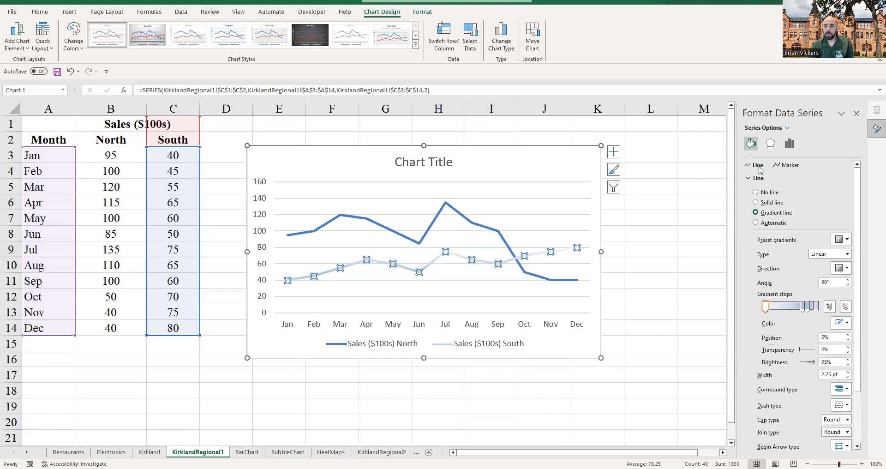
{"action": "left_click", "coordinate": [778, 167]}
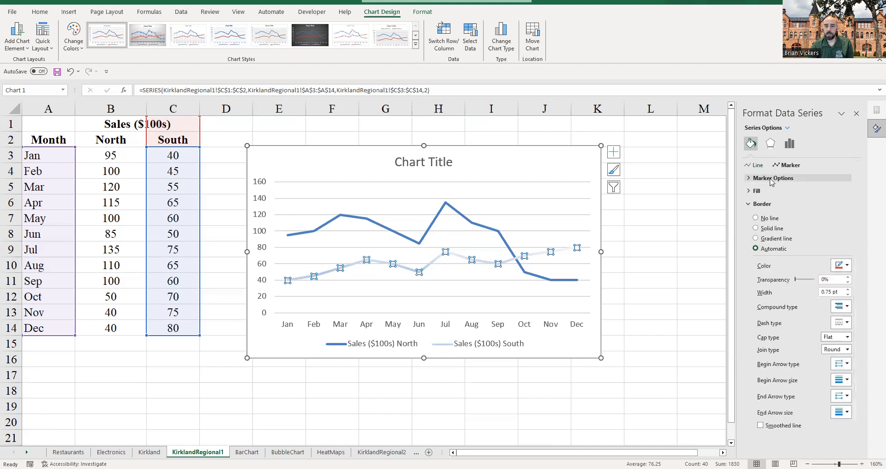
{"action": "left_click", "coordinate": [759, 167]}
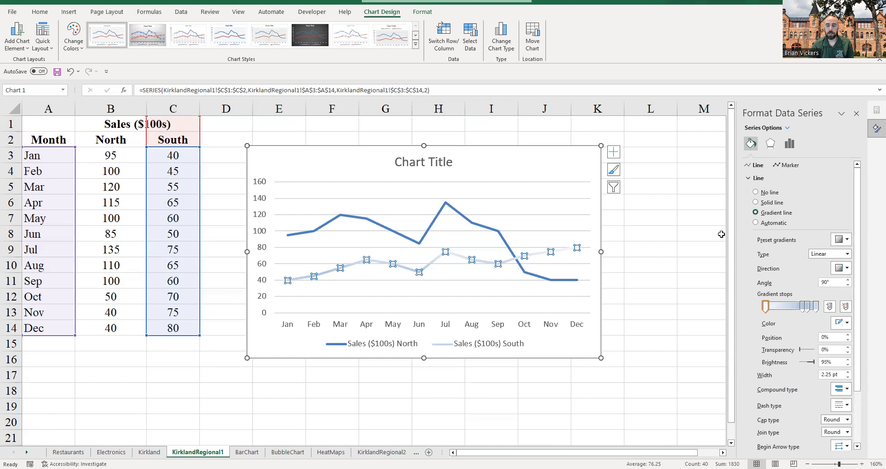
{"action": "scroll", "coordinate": [778, 336], "scroll_direction": "down", "scroll_amount": 1}
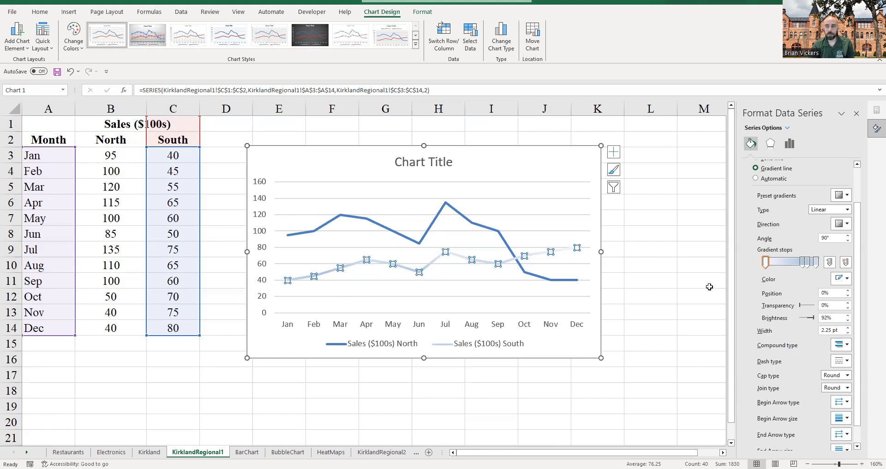
{"action": "left_click", "coordinate": [829, 262]}
{"action": "left_click", "coordinate": [829, 263]}
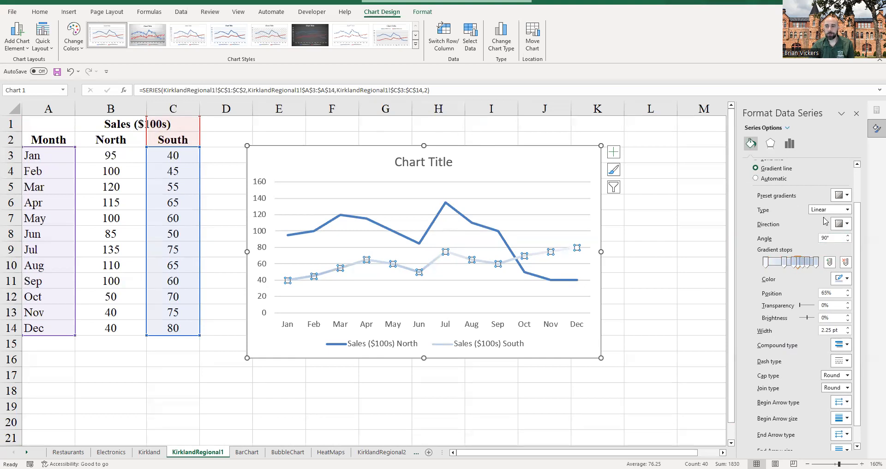
{"action": "left_click", "coordinate": [841, 195]}
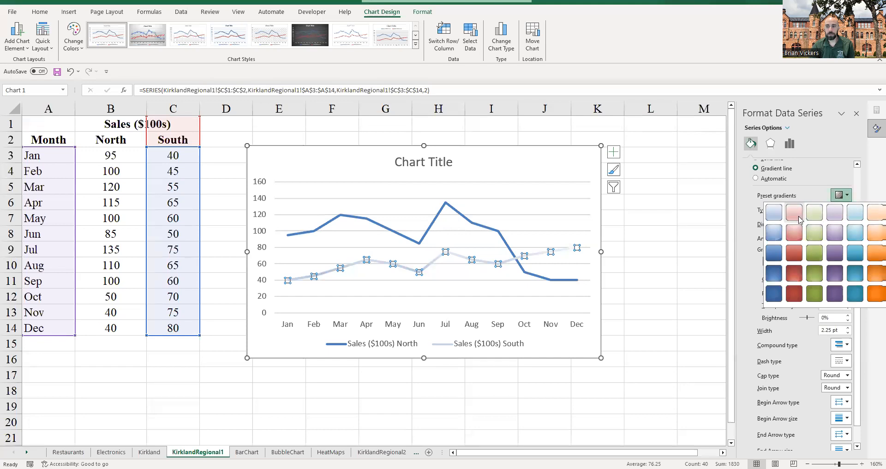
{"action": "left_click", "coordinate": [800, 219]}
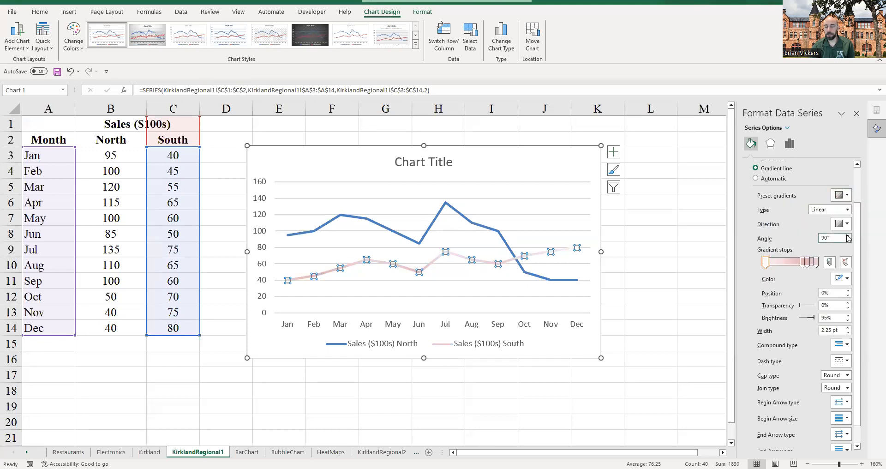
{"action": "left_click", "coordinate": [681, 281]}
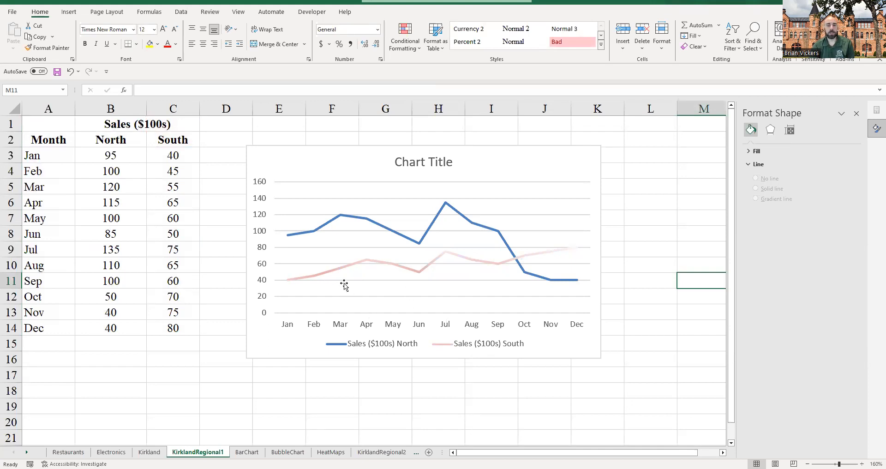
Step: Reselect the South series, then switch to the eTextbook and examine the line and marker styling of the regional sales chart in Figure 3.21
{"action": "mouse_move", "coordinate": [366, 266]}
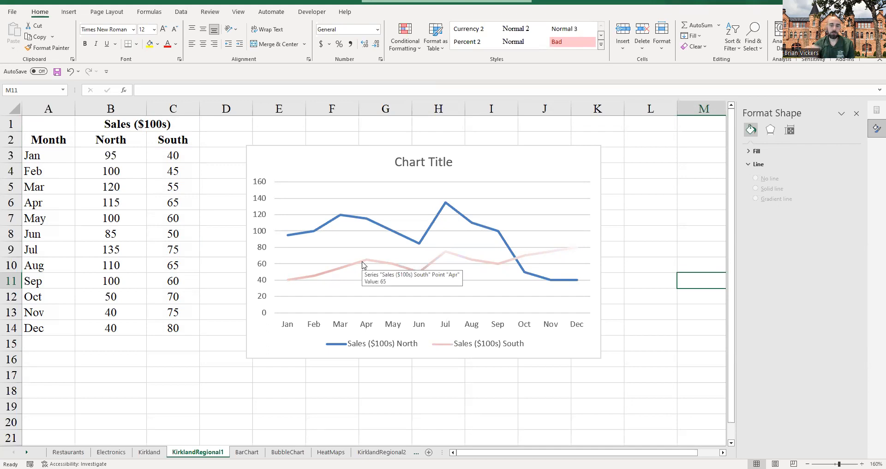
{"action": "left_click", "coordinate": [367, 263]}
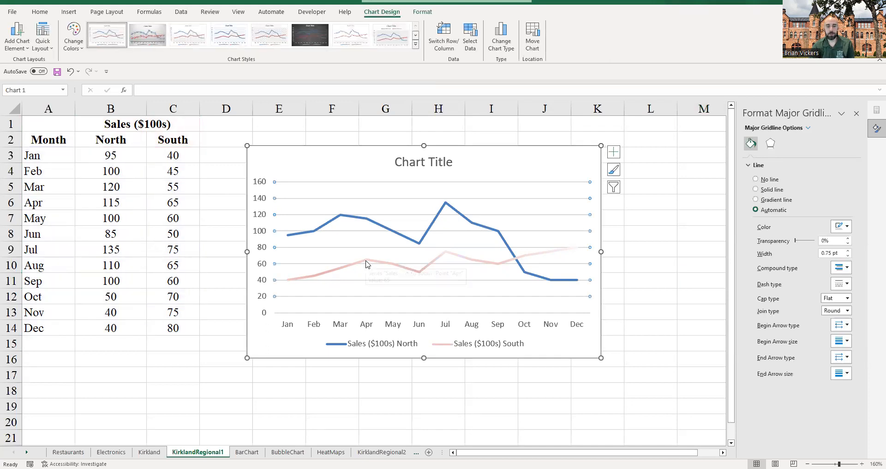
{"action": "left_click", "coordinate": [372, 262]}
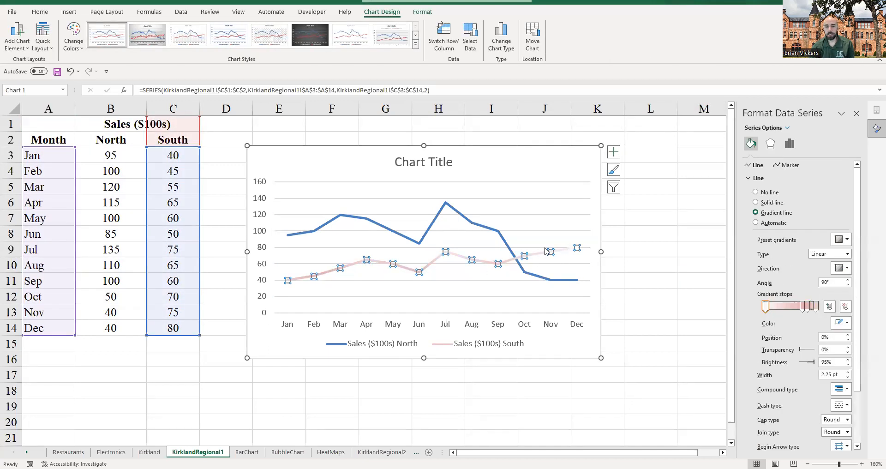
{"action": "mouse_move", "coordinate": [548, 247]}
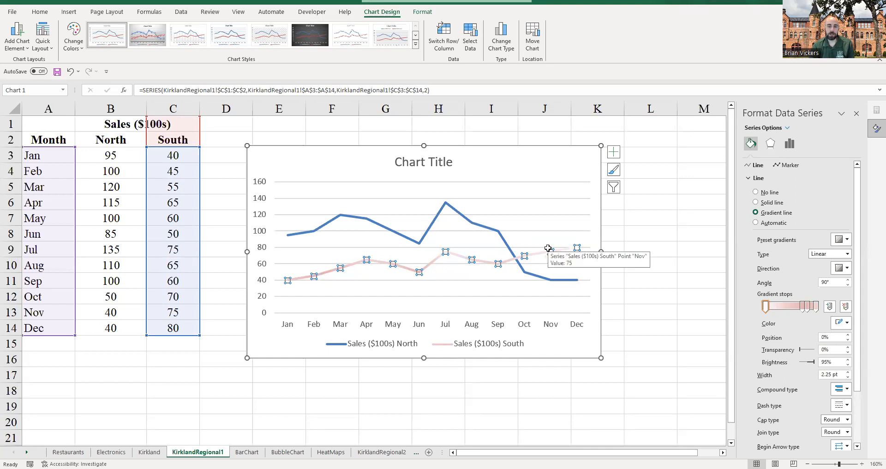
{"action": "key", "text": "alt+Tab"}
{"action": "scroll", "coordinate": [390, 257], "scroll_direction": "down", "scroll_amount": 6}
{"action": "scroll", "coordinate": [405, 253], "scroll_direction": "up", "scroll_amount": 5}
{"action": "scroll", "coordinate": [408, 256], "scroll_direction": "up", "scroll_amount": 7}
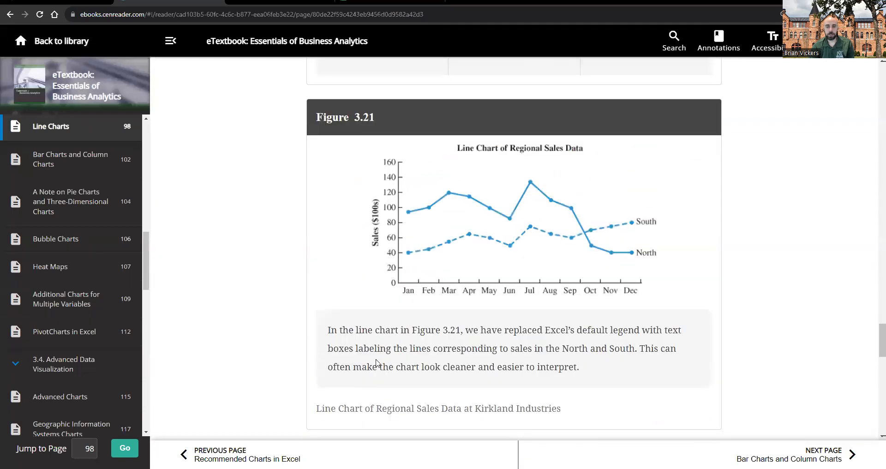
{"action": "scroll", "coordinate": [420, 359], "scroll_direction": "down", "scroll_amount": 1}
{"action": "scroll", "coordinate": [418, 344], "scroll_direction": "up", "scroll_amount": 7}
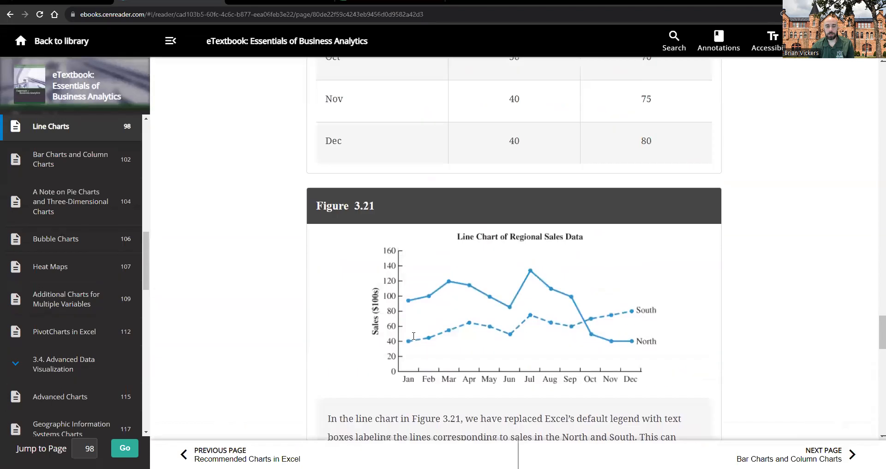
{"action": "scroll", "coordinate": [416, 328], "scroll_direction": "down", "scroll_amount": 7}
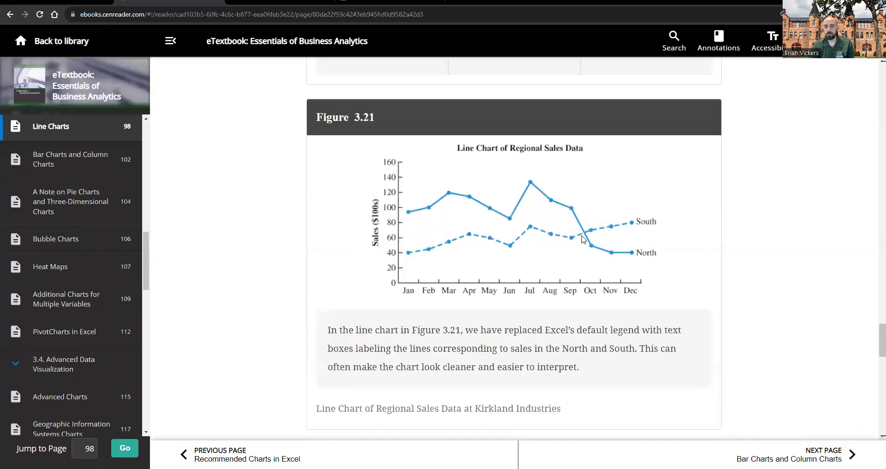
Step: Return to the Ch3Practice workbook in Excel, reset the South series line to Automatic and close the series formatting options
{"action": "mouse_move", "coordinate": [158, 468]}
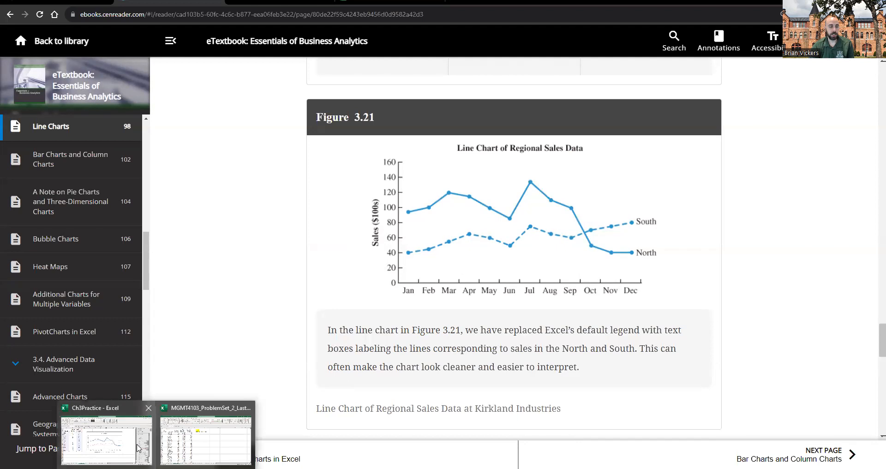
{"action": "left_click", "coordinate": [137, 445]}
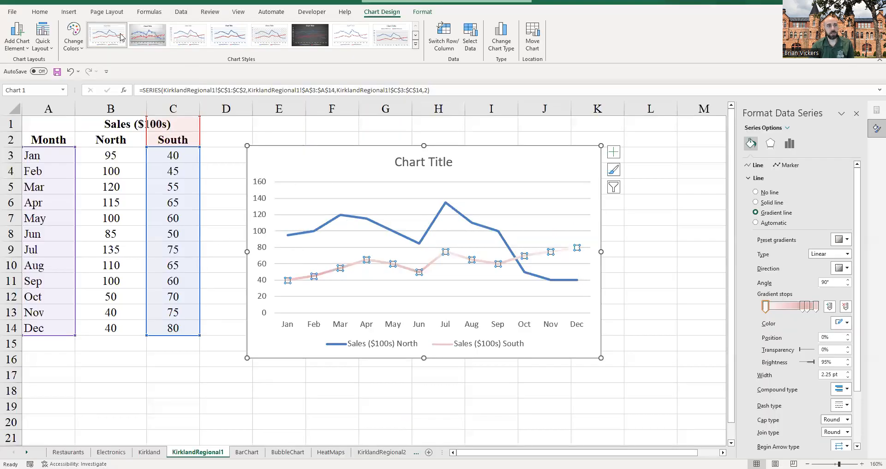
{"action": "left_click", "coordinate": [68, 11]}
{"action": "left_click", "coordinate": [285, 40]}
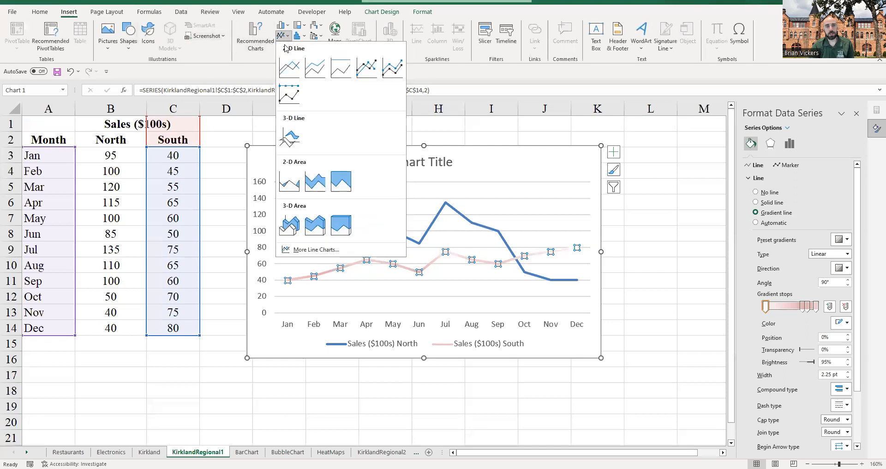
{"action": "left_click", "coordinate": [562, 156]}
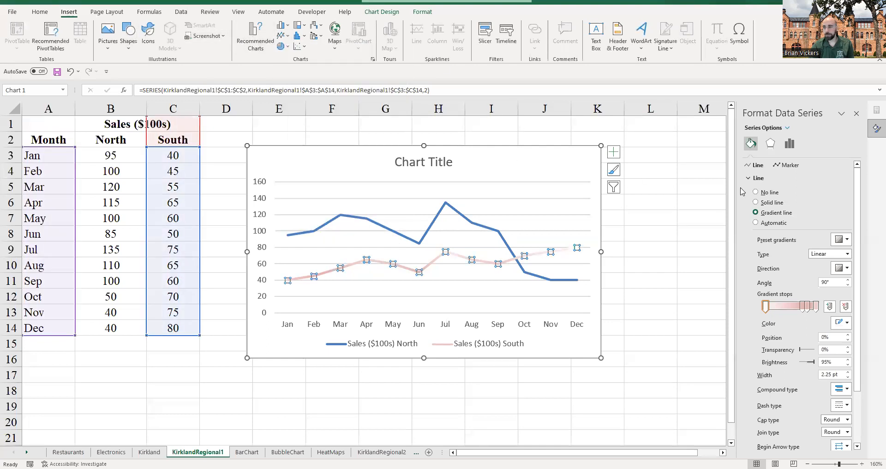
{"action": "left_click", "coordinate": [772, 223]}
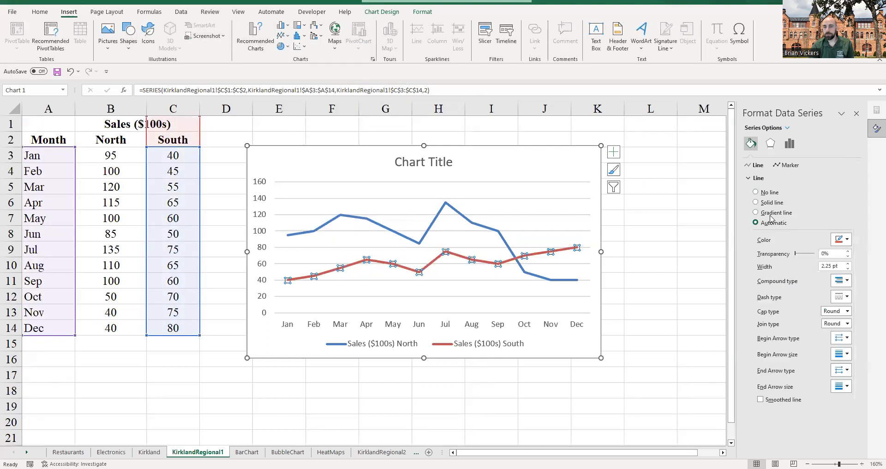
{"action": "left_click", "coordinate": [856, 114]}
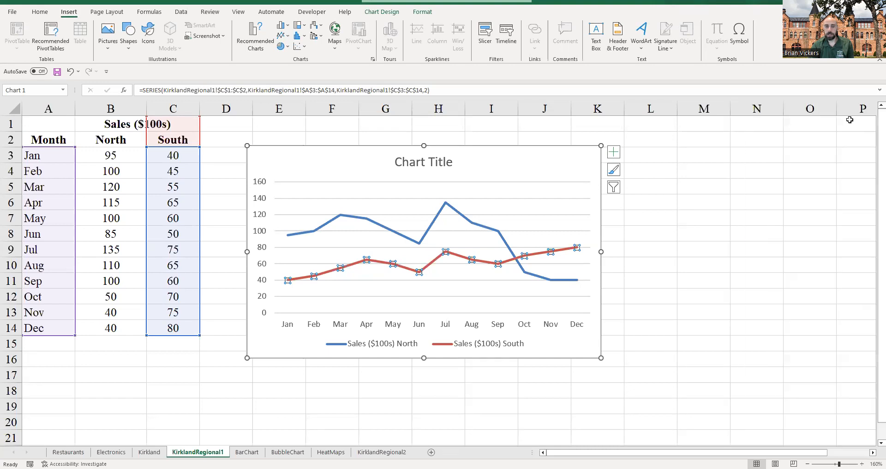
{"action": "left_click", "coordinate": [667, 231]}
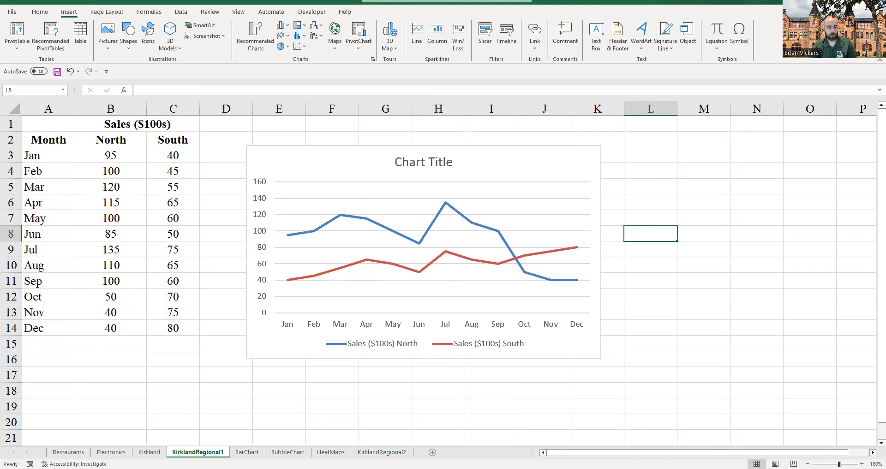
Step: Switch to the eTextbook and read the sparkline description and the steps for creating a line sparkline for the regional sales data
{"action": "left_click", "coordinate": [279, 390]}
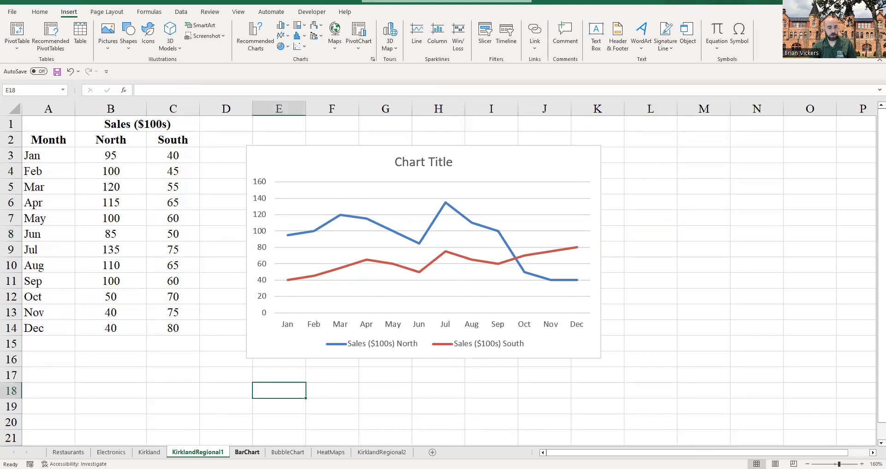
{"action": "left_click", "coordinate": [246, 453]}
{"action": "key", "text": "alt+Tab"}
{"action": "scroll", "coordinate": [381, 323], "scroll_direction": "down", "scroll_amount": 12}
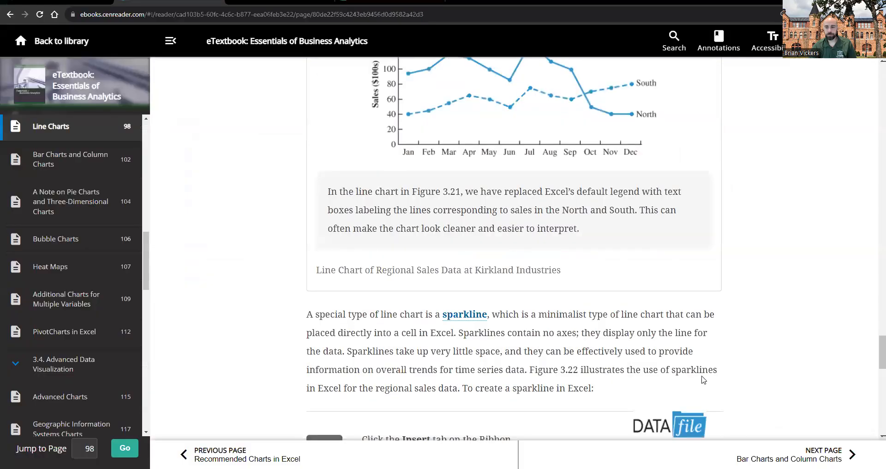
{"action": "scroll", "coordinate": [393, 262], "scroll_direction": "up", "scroll_amount": 5}
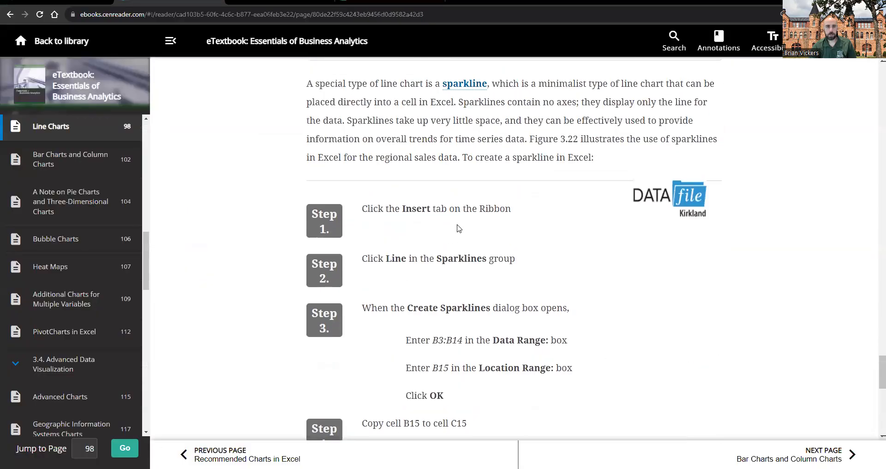
{"action": "scroll", "coordinate": [459, 226], "scroll_direction": "down", "scroll_amount": 5}
{"action": "scroll", "coordinate": [464, 227], "scroll_direction": "up", "scroll_amount": 11}
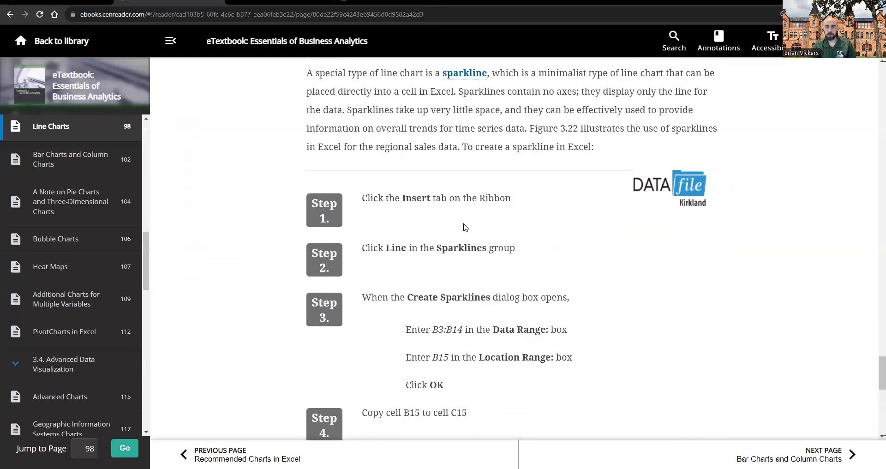
Step: Read the textbook's explanation of the regional sales sparklines in Figure 3.22 and go back to the creation steps
{"action": "scroll", "coordinate": [461, 230], "scroll_direction": "down", "scroll_amount": 16}
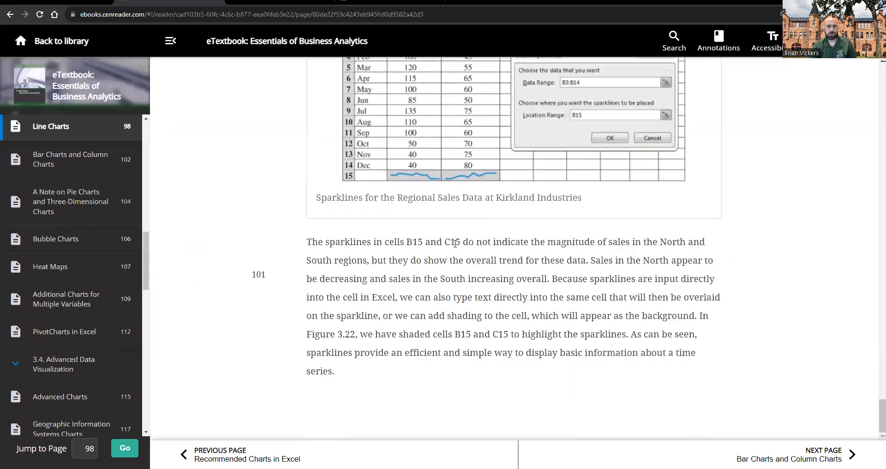
{"action": "scroll", "coordinate": [494, 254], "scroll_direction": "up", "scroll_amount": 1}
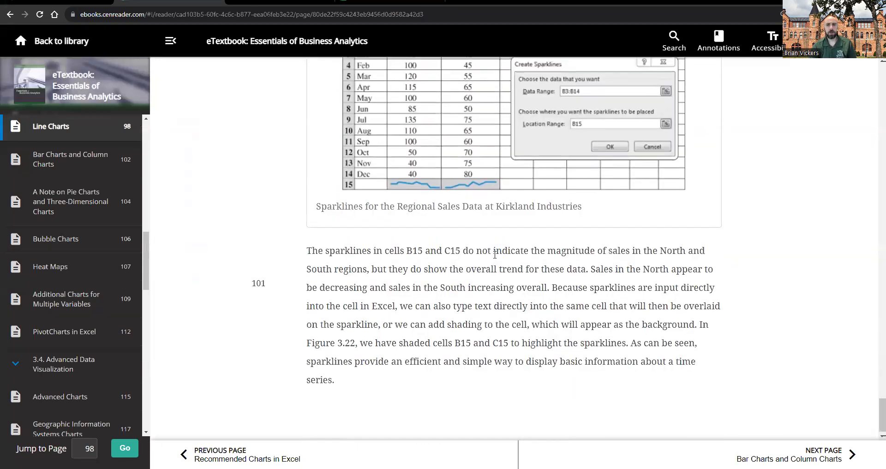
{"action": "scroll", "coordinate": [495, 254], "scroll_direction": "up", "scroll_amount": 9}
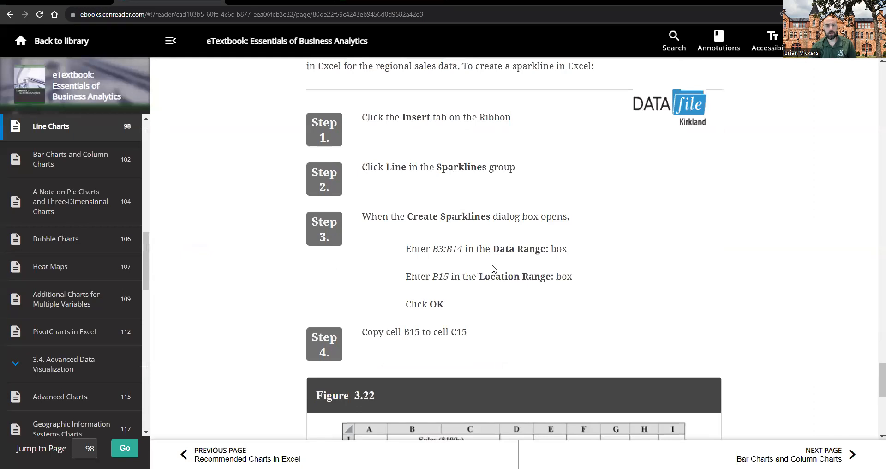
Step: Switch to the Ch3Practice workbook in Excel, open the KirklandRegional1 sheet and select cell B15 below the North sales
{"action": "mouse_move", "coordinate": [157, 468]}
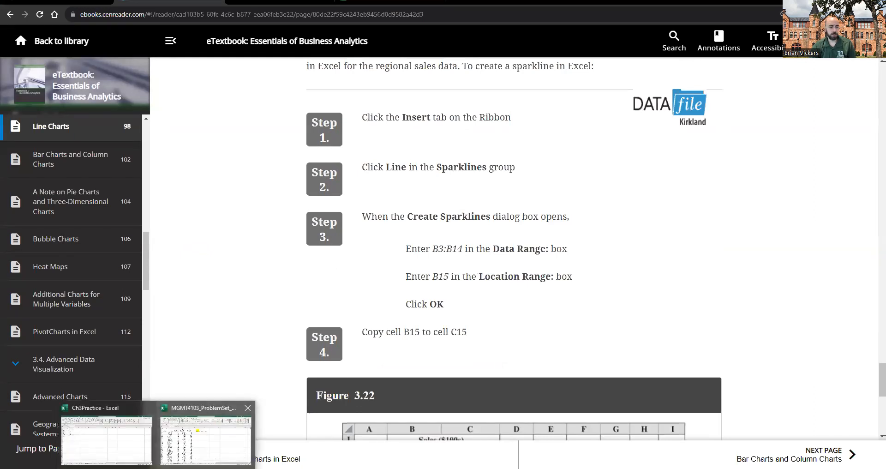
{"action": "left_click", "coordinate": [196, 440]}
{"action": "left_click", "coordinate": [189, 452]}
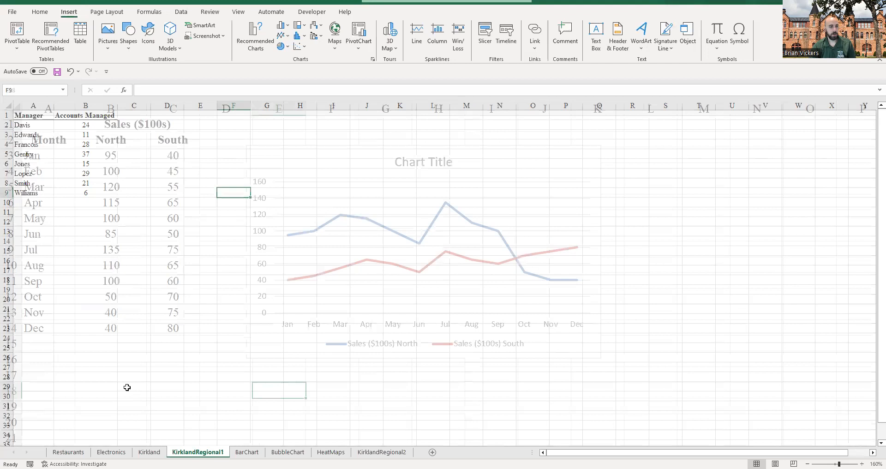
{"action": "left_click", "coordinate": [113, 344]}
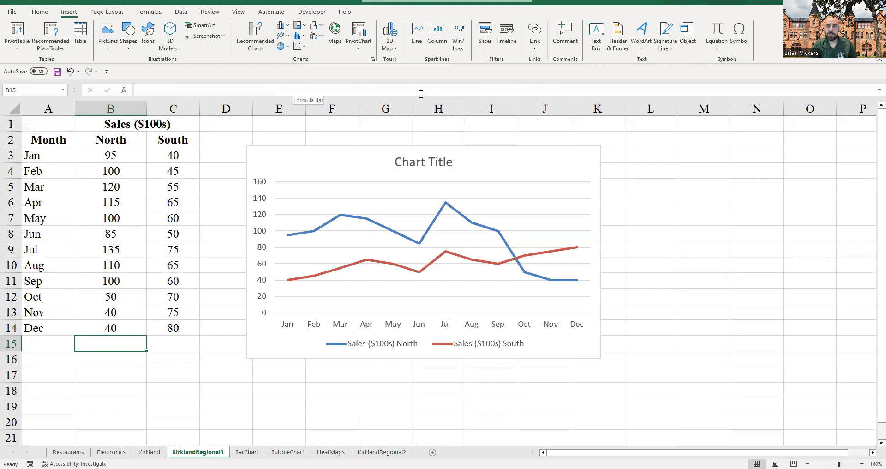
Step: Switch to the eTextbook and reread the instructions for creating a line sparkline and copying it to the South column
{"action": "left_click", "coordinate": [285, 468]}
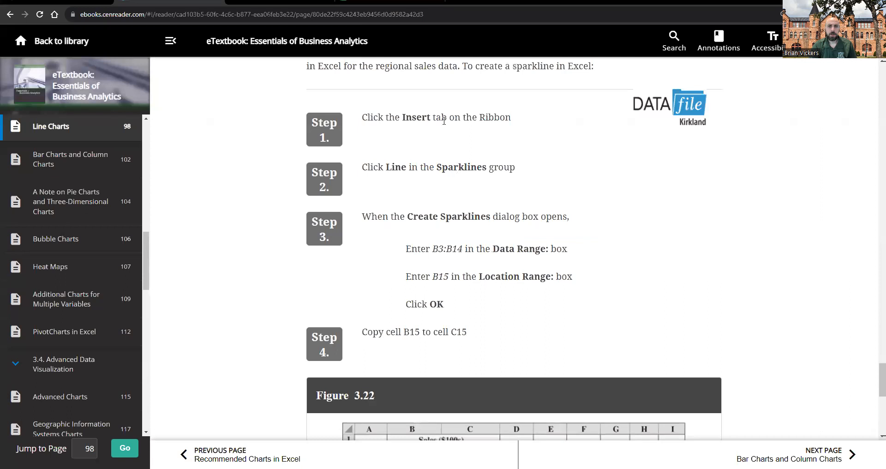
{"action": "scroll", "coordinate": [464, 212], "scroll_direction": "down", "scroll_amount": 5}
{"action": "scroll", "coordinate": [466, 221], "scroll_direction": "up", "scroll_amount": 6}
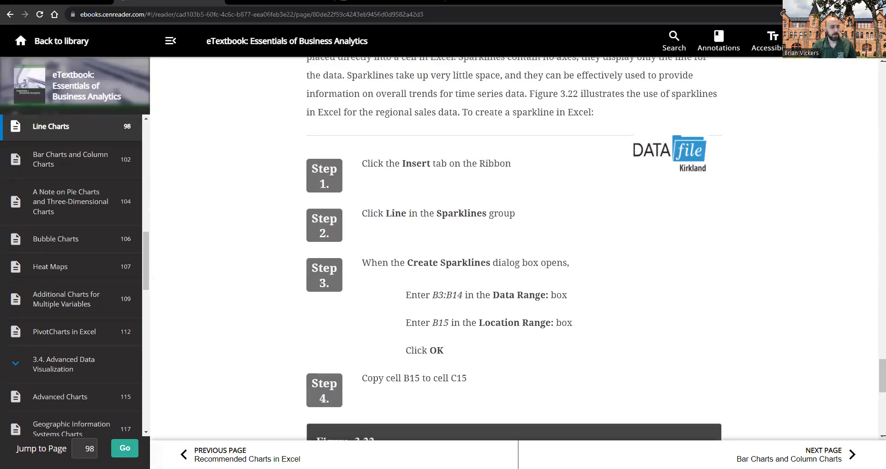
Step: Return to the Ch3Practice workbook in Excel, check the available line chart types and close the list without inserting one
{"action": "mouse_move", "coordinate": [158, 468]}
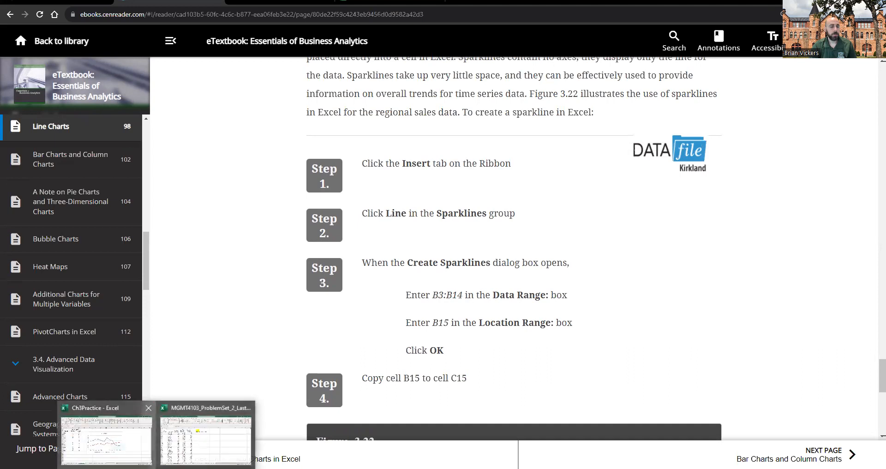
{"action": "left_click", "coordinate": [124, 438]}
{"action": "left_click", "coordinate": [283, 37]}
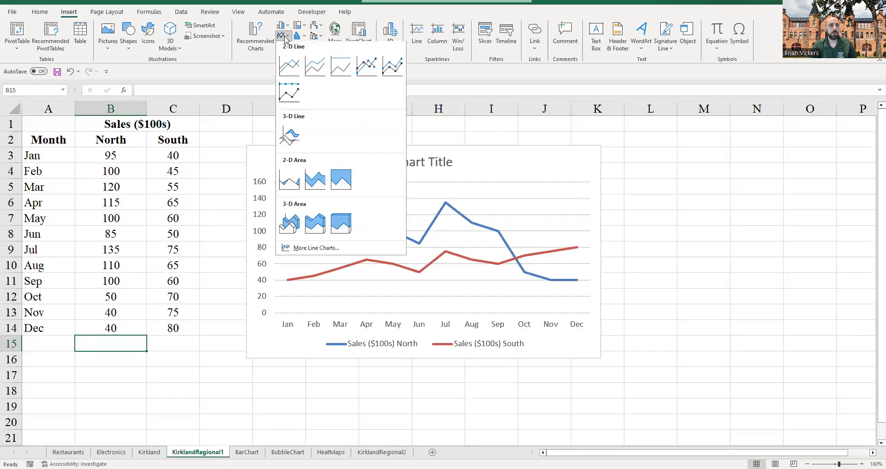
{"action": "left_click", "coordinate": [686, 184]}
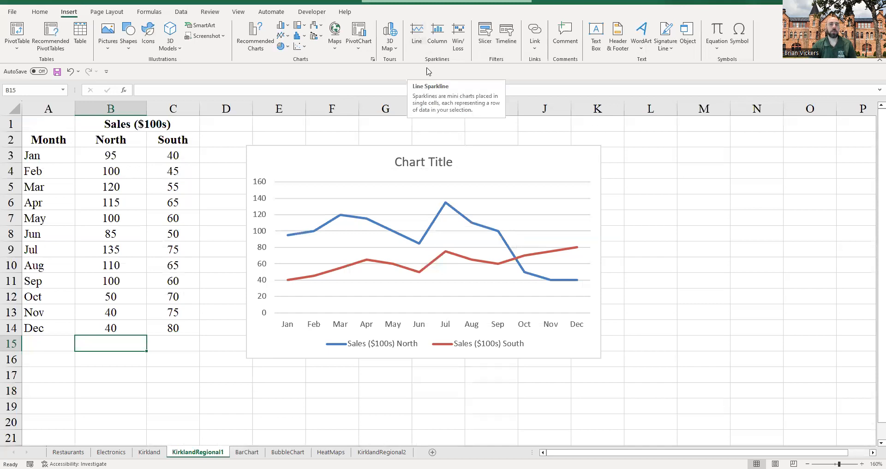
Step: Insert a line sparkline in cell B15 for the North sales data range B3:B14
{"action": "left_click", "coordinate": [417, 34]}
{"action": "left_click_drag", "start_coordinate": [131, 155], "coordinate": [129, 328]}
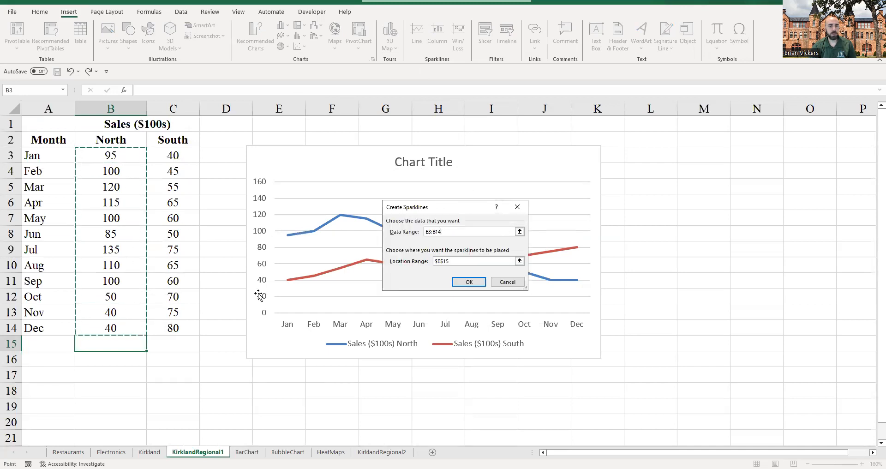
{"action": "left_click", "coordinate": [469, 281]}
{"action": "left_click", "coordinate": [111, 358]}
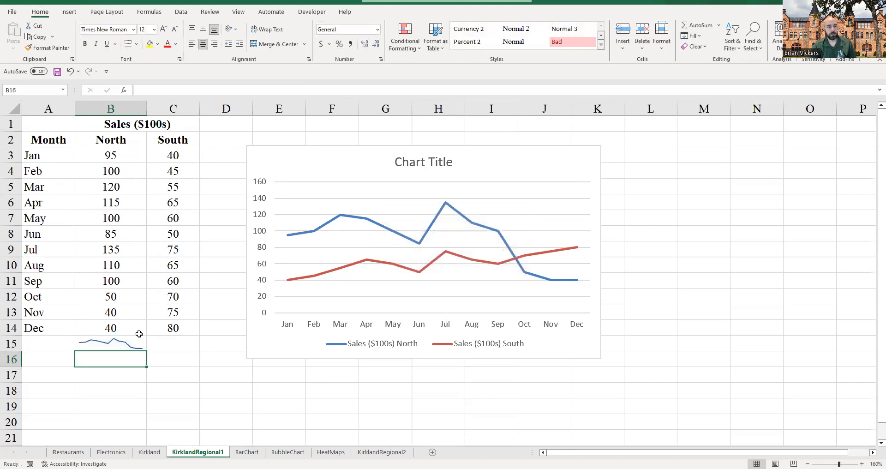
{"action": "left_click", "coordinate": [348, 221]}
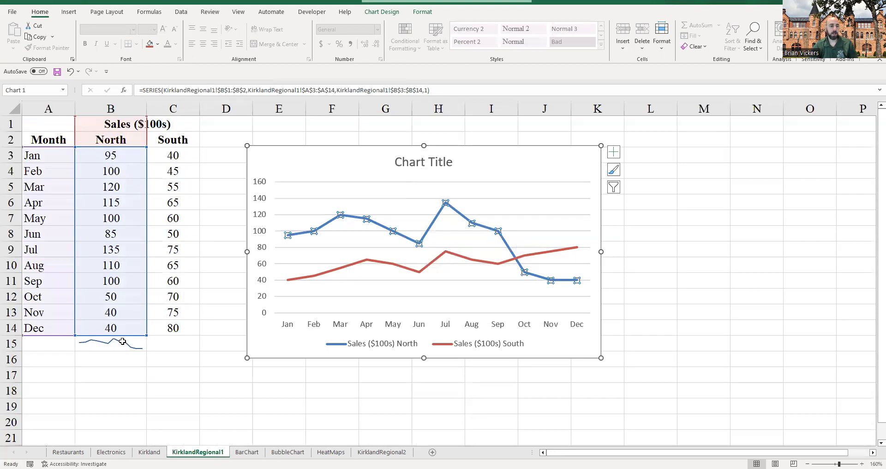
{"action": "left_click", "coordinate": [121, 362]}
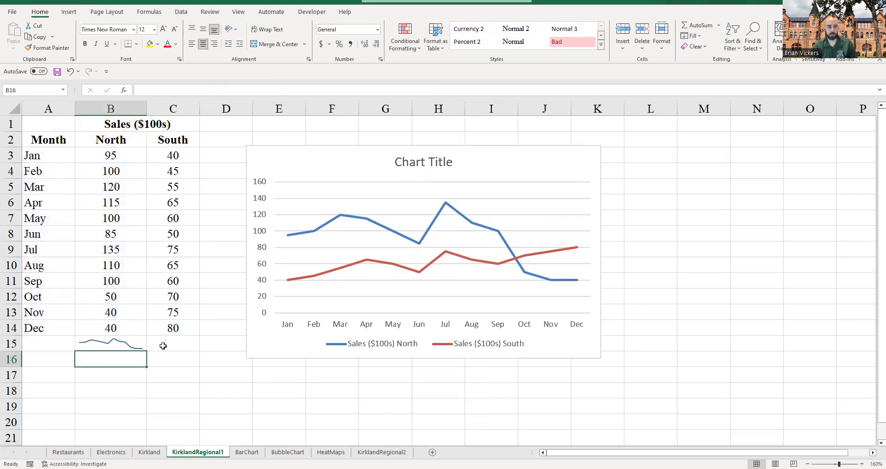
Step: Insert a line sparkline in cell C15 for the South sales data range C3:C14
{"action": "left_click", "coordinate": [163, 345]}
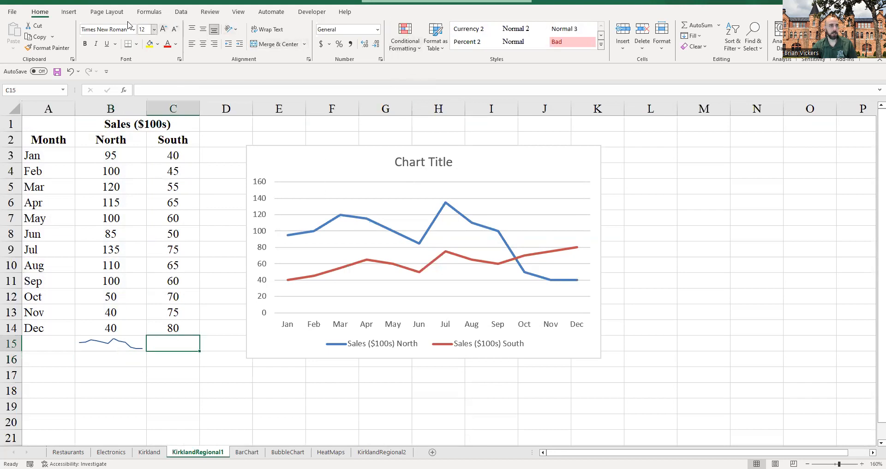
{"action": "left_click", "coordinate": [69, 12]}
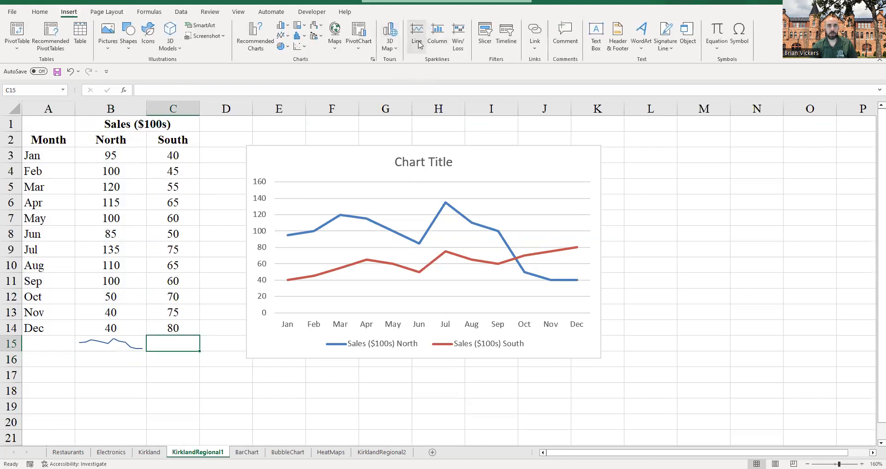
{"action": "left_click", "coordinate": [417, 32]}
{"action": "left_click_drag", "start_coordinate": [171, 155], "coordinate": [183, 325]}
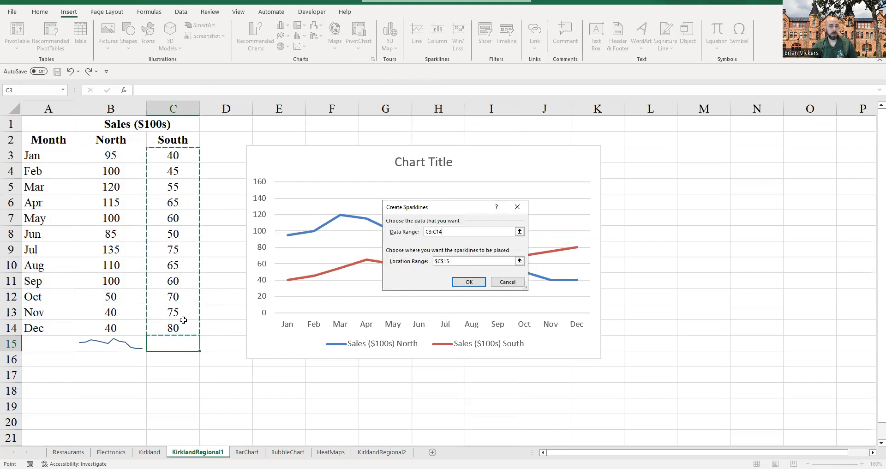
{"action": "left_click", "coordinate": [468, 282]}
{"action": "left_click", "coordinate": [173, 371]}
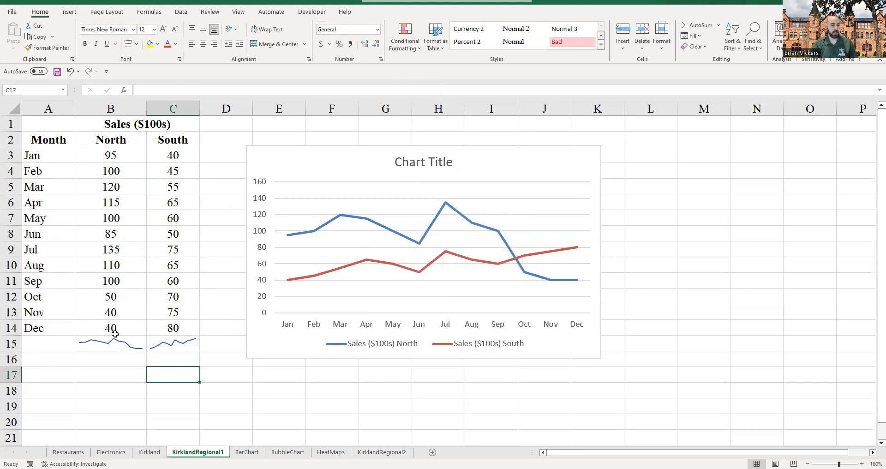
Step: Examine the North and South sparklines in row 15 against the line chart and their source data in B3:C14
{"action": "scroll", "coordinate": [115, 334], "scroll_direction": "up", "scroll_amount": 2}
{"action": "scroll", "coordinate": [168, 330], "scroll_direction": "up", "scroll_amount": 1}
{"action": "scroll", "coordinate": [209, 305], "scroll_direction": "down", "scroll_amount": 2}
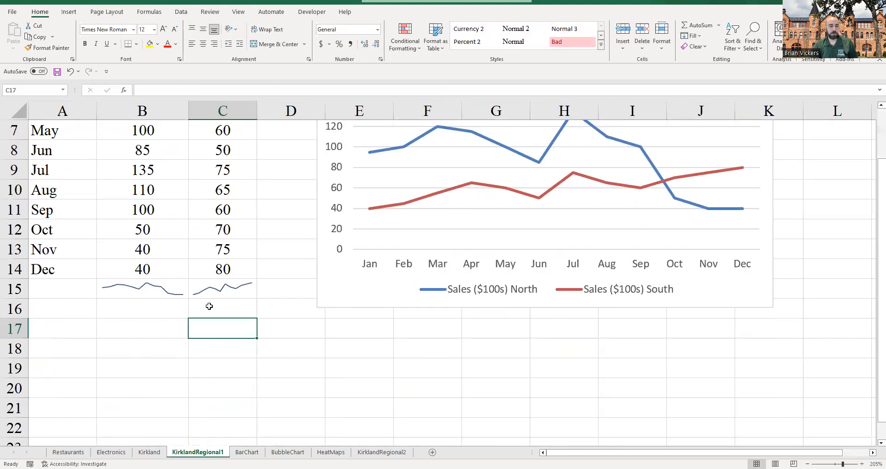
{"action": "scroll", "coordinate": [231, 355], "scroll_direction": "up", "scroll_amount": 2}
{"action": "scroll", "coordinate": [254, 371], "scroll_direction": "down", "scroll_amount": 1}
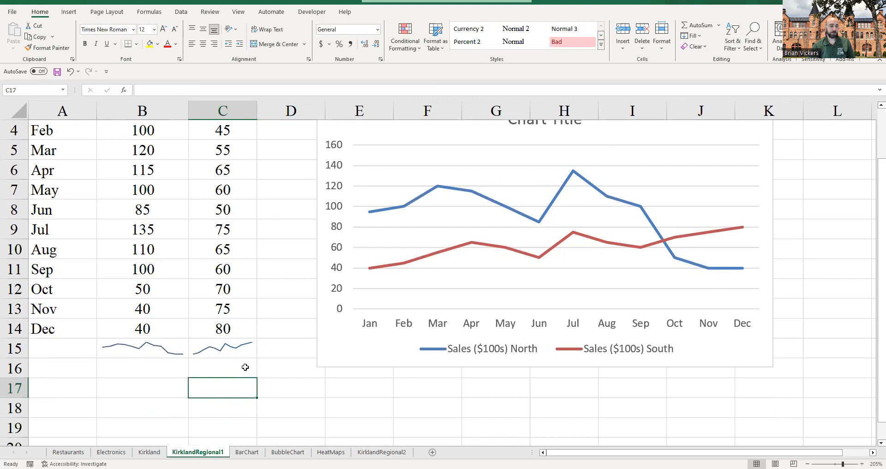
{"action": "left_click", "coordinate": [224, 343]}
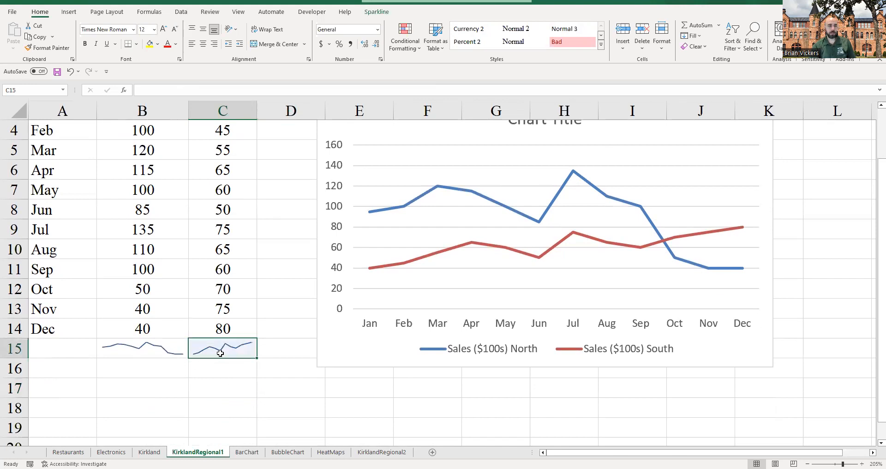
{"action": "scroll", "coordinate": [219, 350], "scroll_direction": "up", "scroll_amount": 1}
{"action": "left_click", "coordinate": [140, 408]}
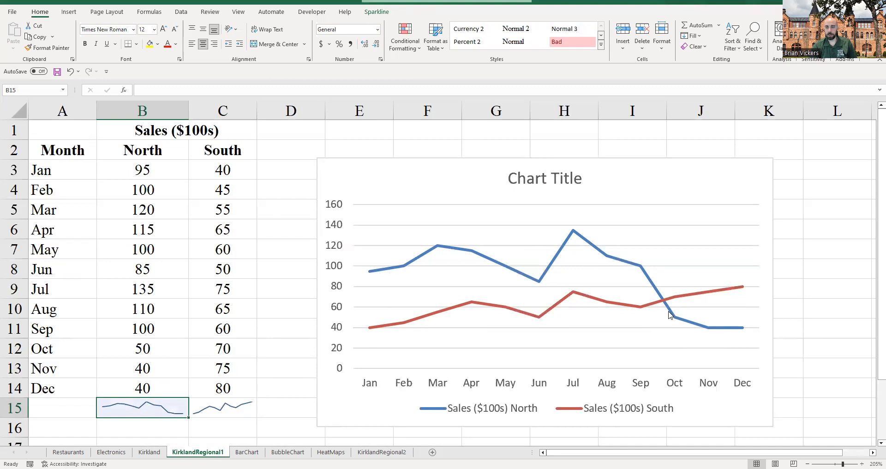
{"action": "mouse_move", "coordinate": [672, 319]}
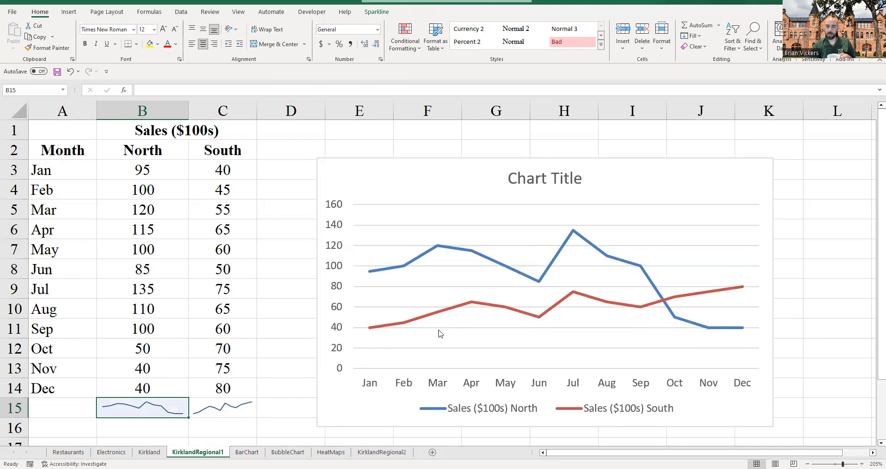
{"action": "left_click", "coordinate": [253, 311]}
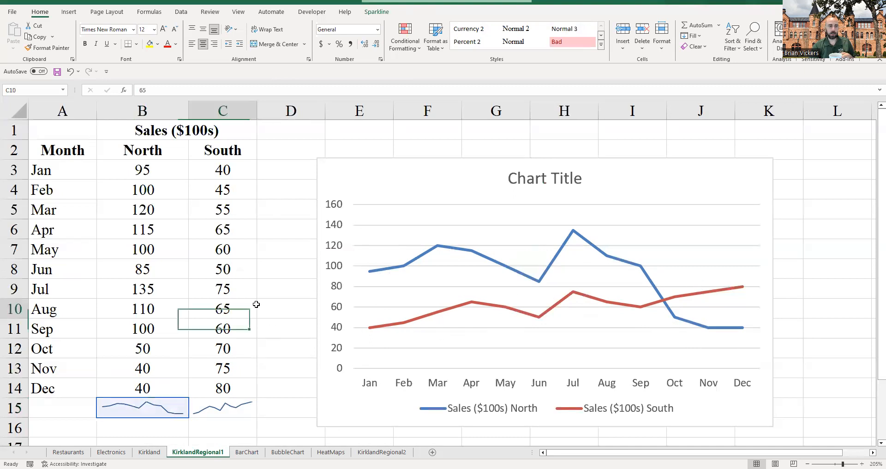
{"action": "left_click_drag", "start_coordinate": [162, 170], "coordinate": [177, 387]}
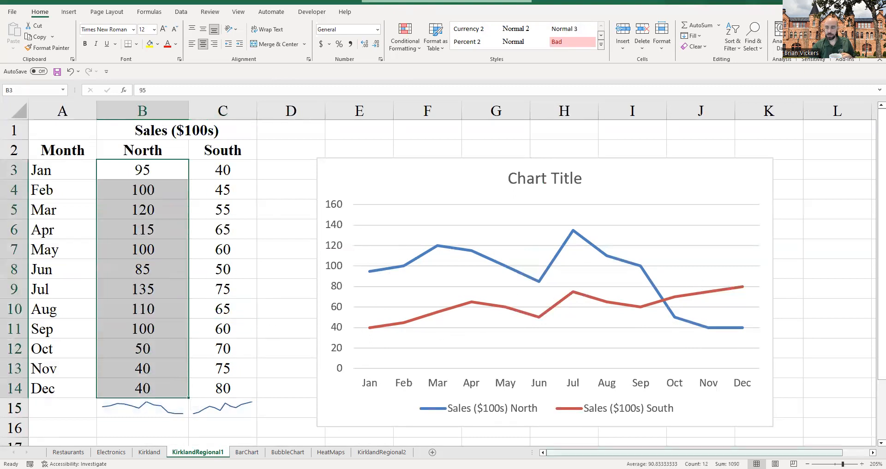
{"action": "left_click_drag", "start_coordinate": [227, 175], "coordinate": [232, 389]}
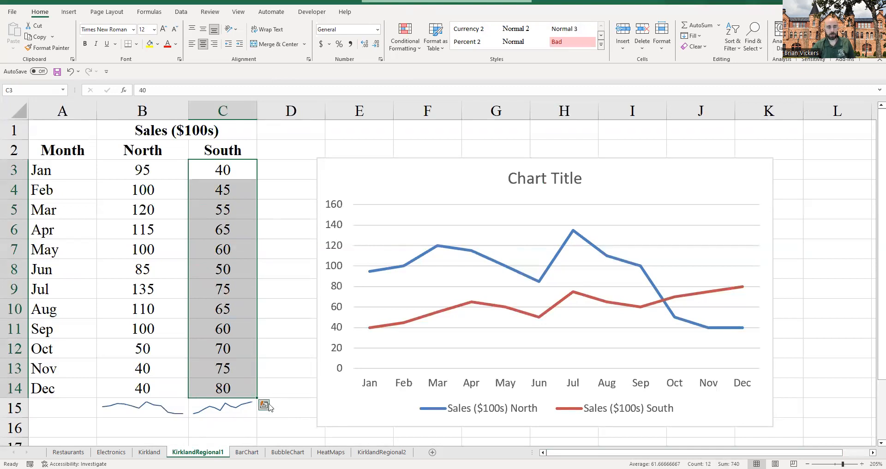
Step: Open the BarChart worksheet with the managers' account data at an enlarged view
{"action": "left_click", "coordinate": [247, 452]}
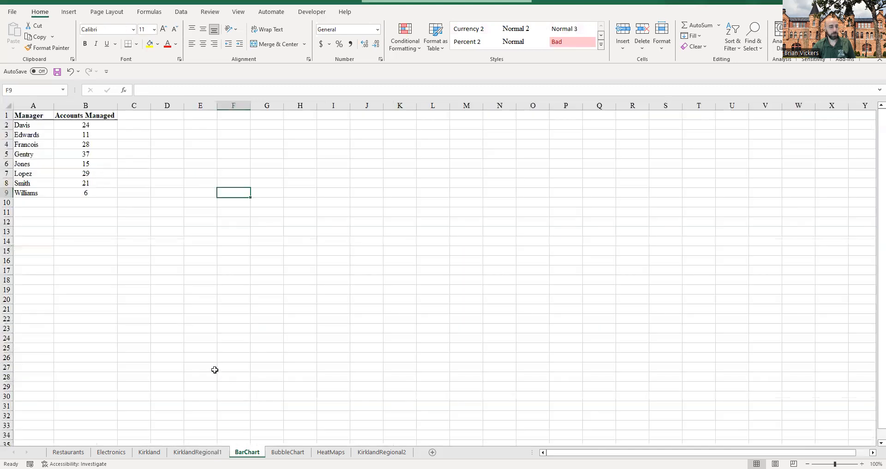
{"action": "scroll", "coordinate": [108, 276], "scroll_direction": "up", "scroll_amount": 7}
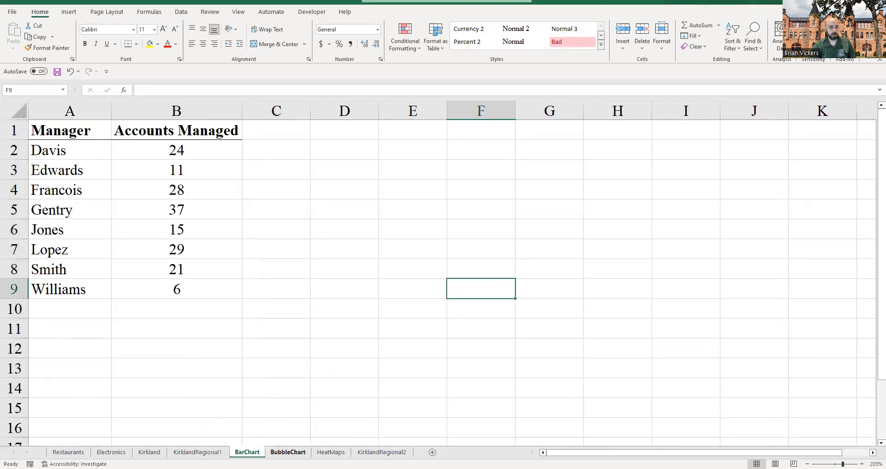
Step: Switch to the eTextbook and review the bar chart instructions and Figure 3.23 in the Bar Charts and Column Charts section
{"action": "key", "text": "alt+Tab"}
{"action": "left_click", "coordinate": [830, 450]}
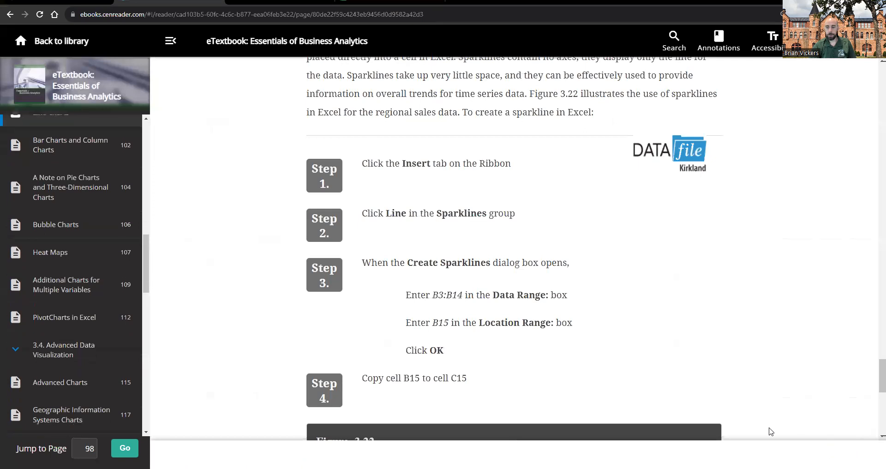
{"action": "scroll", "coordinate": [468, 279], "scroll_direction": "down", "scroll_amount": 15}
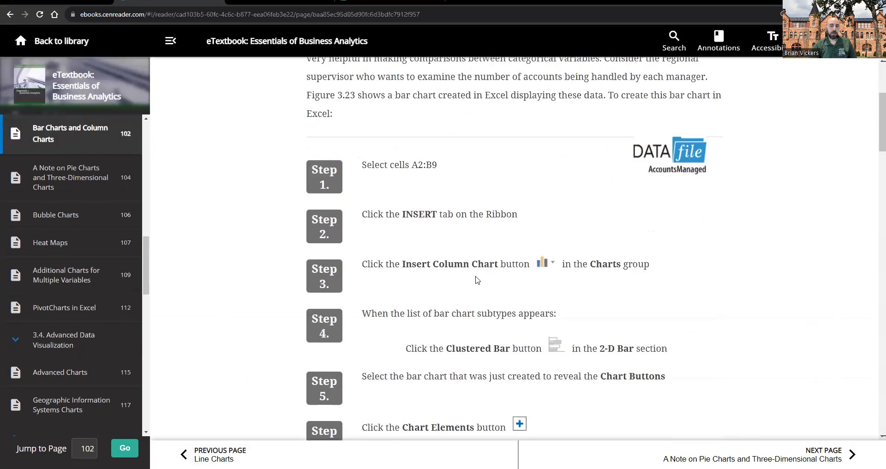
{"action": "scroll", "coordinate": [498, 253], "scroll_direction": "down", "scroll_amount": 3}
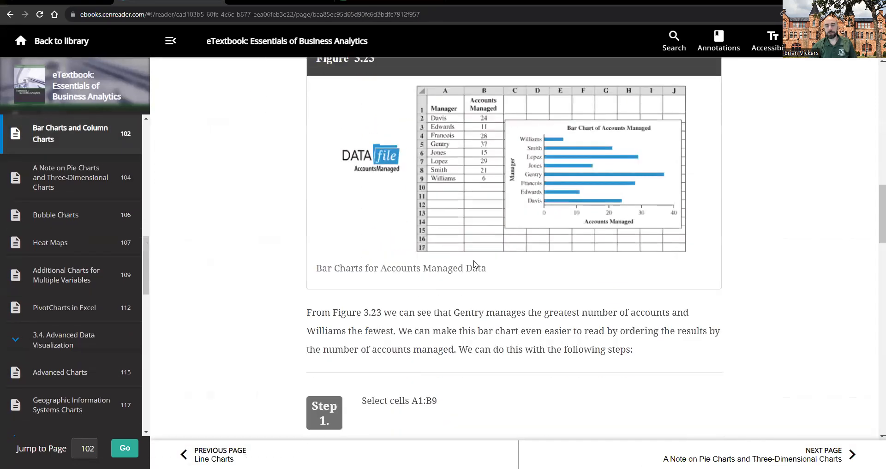
{"action": "scroll", "coordinate": [471, 263], "scroll_direction": "up", "scroll_amount": 12}
{"action": "scroll", "coordinate": [484, 272], "scroll_direction": "up", "scroll_amount": 1}
{"action": "scroll", "coordinate": [505, 229], "scroll_direction": "down", "scroll_amount": 1}
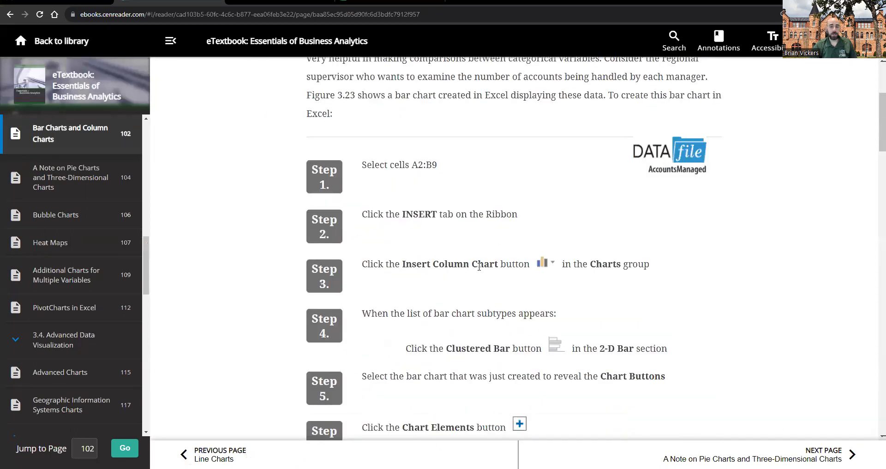
{"action": "scroll", "coordinate": [475, 267], "scroll_direction": "down", "scroll_amount": 2}
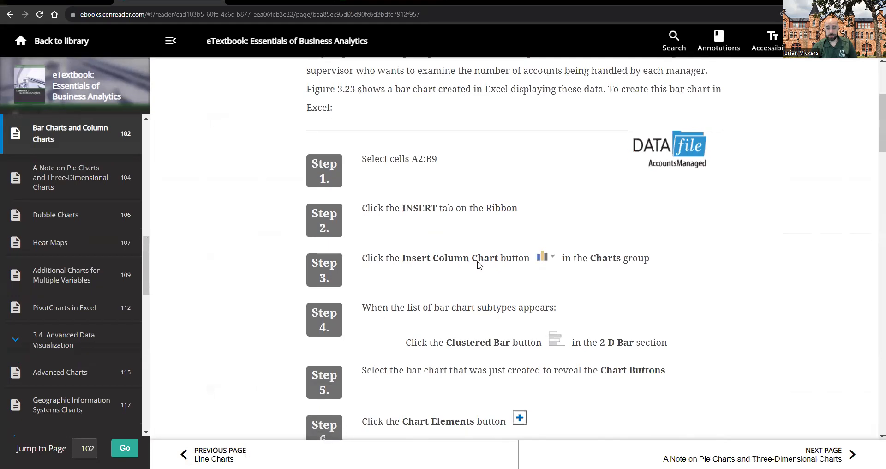
{"action": "scroll", "coordinate": [470, 261], "scroll_direction": "down", "scroll_amount": 5}
{"action": "scroll", "coordinate": [525, 261], "scroll_direction": "down", "scroll_amount": 3}
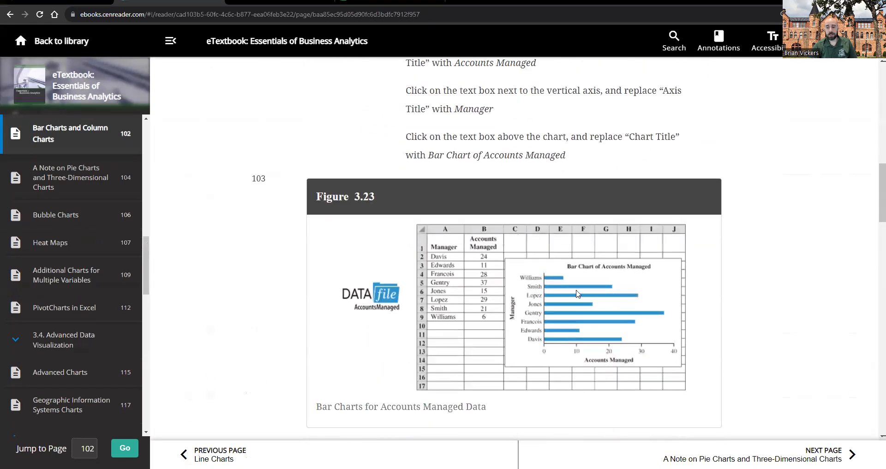
{"action": "scroll", "coordinate": [512, 272], "scroll_direction": "up", "scroll_amount": 10}
{"action": "scroll", "coordinate": [502, 287], "scroll_direction": "down", "scroll_amount": 3}
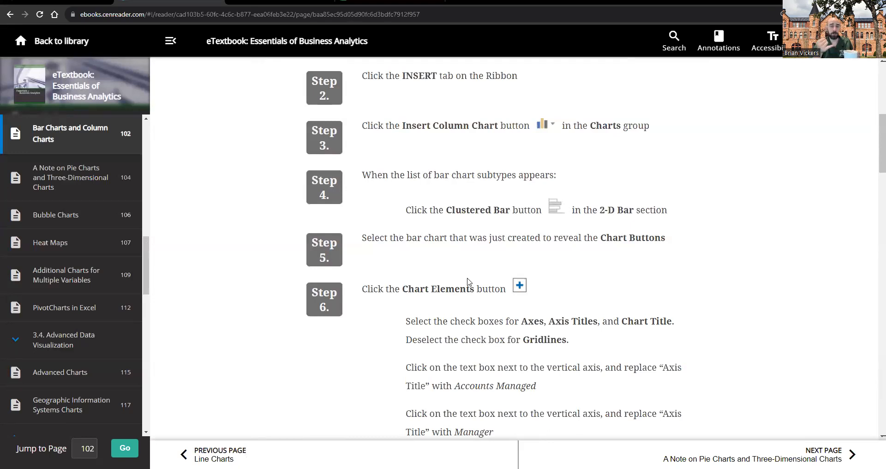
{"action": "scroll", "coordinate": [467, 283], "scroll_direction": "down", "scroll_amount": 3}
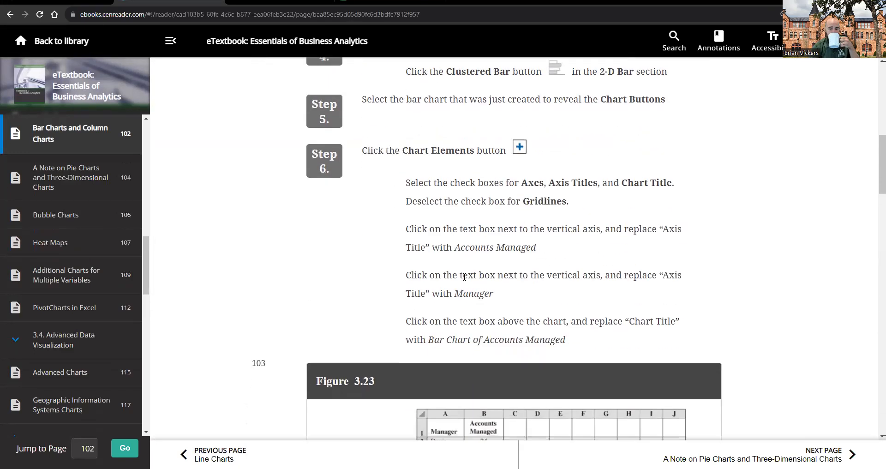
{"action": "scroll", "coordinate": [459, 306], "scroll_direction": "down", "scroll_amount": 6}
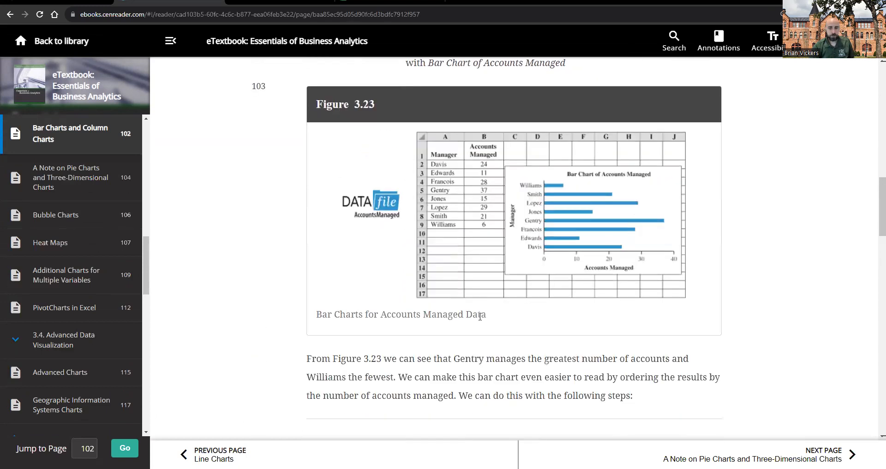
Step: Switch back to the Ch3Practice workbook in Excel and bring up the chart insertion commands for the BarChart sheet
{"action": "mouse_move", "coordinate": [158, 467]}
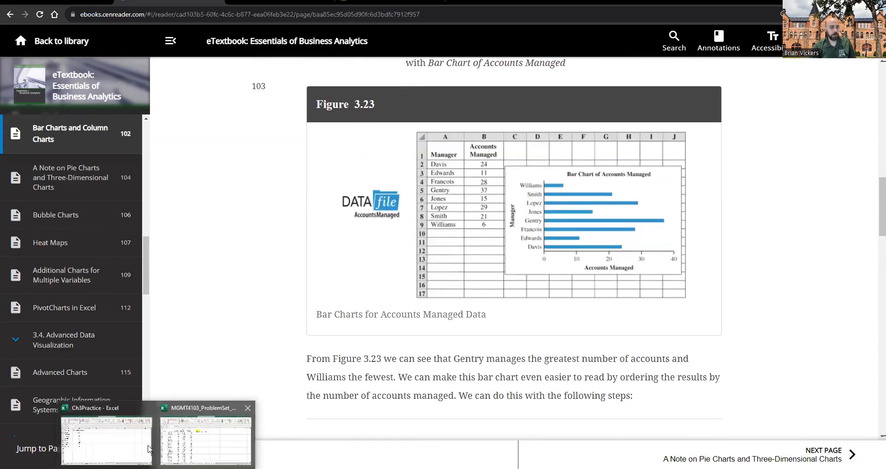
{"action": "left_click", "coordinate": [204, 438]}
{"action": "left_click_drag", "start_coordinate": [65, 133], "coordinate": [177, 289]}
{"action": "left_click", "coordinate": [69, 12]}
{"action": "left_click", "coordinate": [389, 225]}
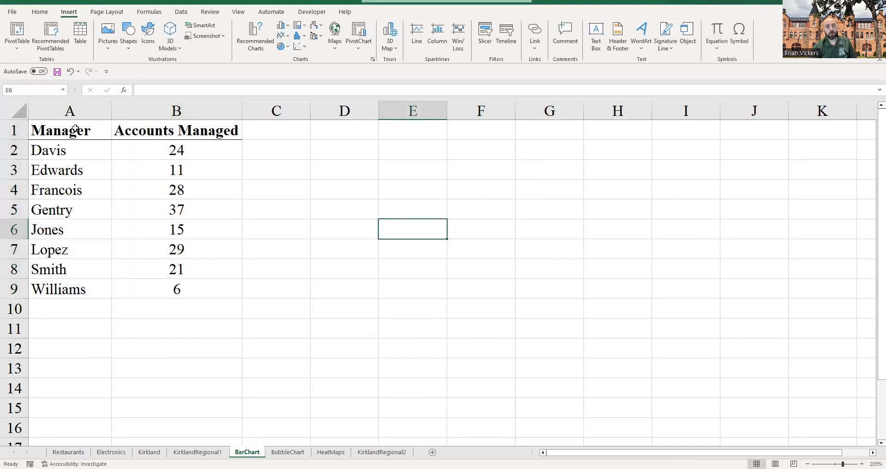
Step: Check the Electronics sheet's data range B2:C11 beside its scatter chart, and view the KirklandRegional1 sheet
{"action": "left_click", "coordinate": [111, 451]}
{"action": "left_click_drag", "start_coordinate": [184, 143], "coordinate": [233, 297]}
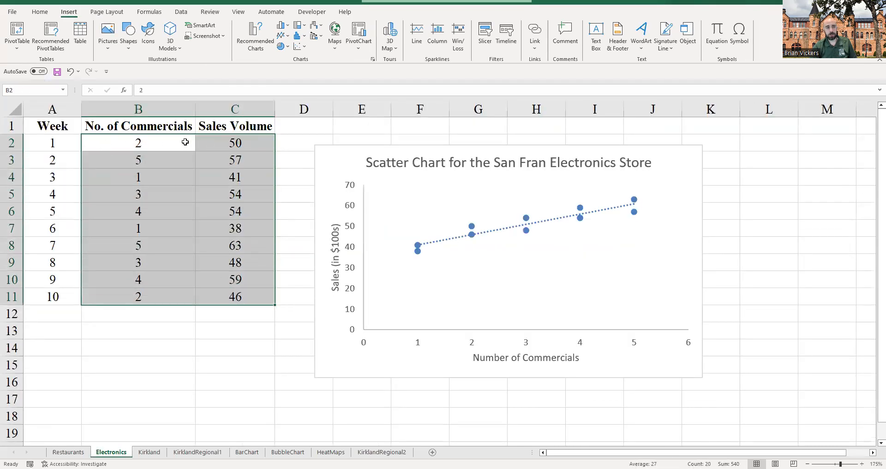
{"action": "left_click", "coordinate": [198, 451]}
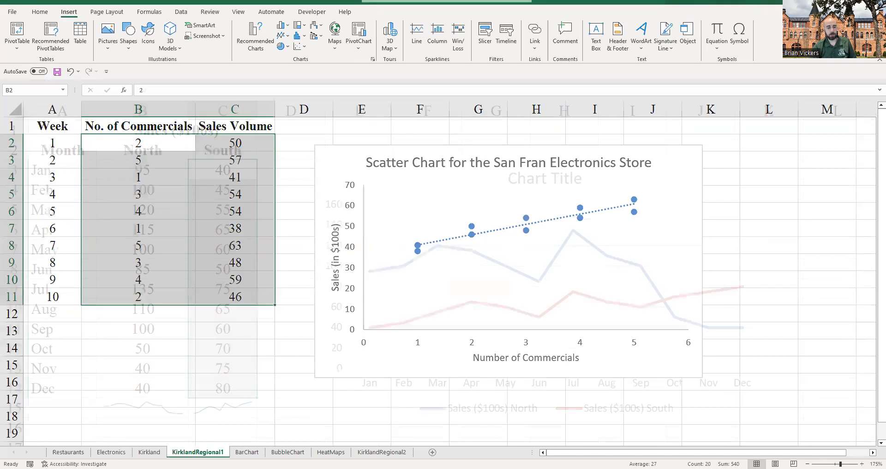
Step: Select A1:B9 on the BarChart sheet and preview the recommended Clustered Bar chart without inserting it
{"action": "left_click", "coordinate": [247, 452]}
{"action": "left_click_drag", "start_coordinate": [63, 130], "coordinate": [178, 290]}
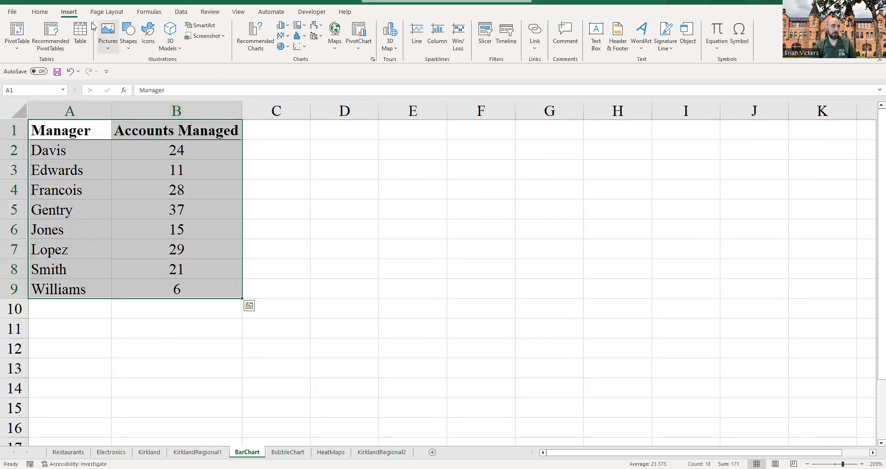
{"action": "left_click", "coordinate": [251, 35]}
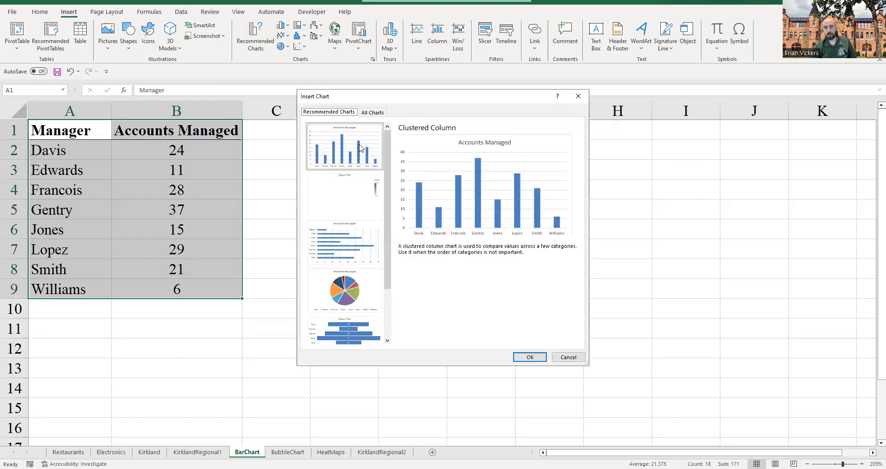
{"action": "left_click", "coordinate": [350, 238]}
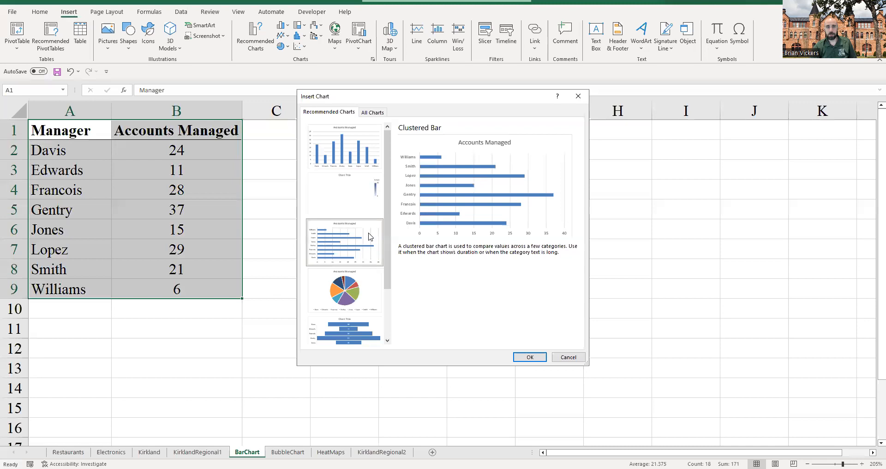
{"action": "left_click", "coordinate": [577, 96]}
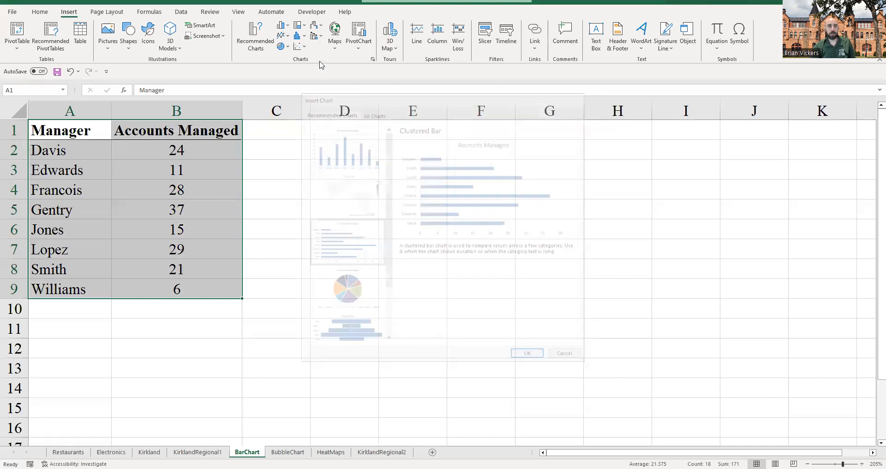
Step: Insert a 2-D Clustered Bar chart from A1:B9 and place it beside the data table
{"action": "left_click", "coordinate": [284, 27]}
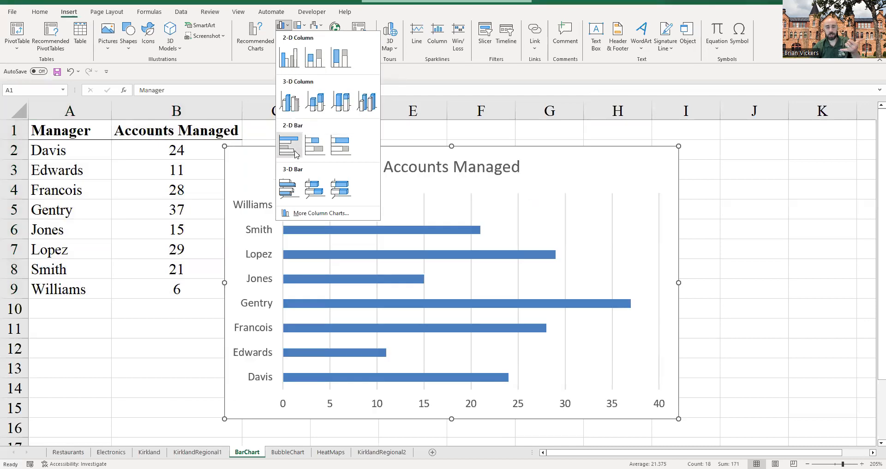
{"action": "left_click", "coordinate": [295, 153]}
{"action": "left_click_drag", "start_coordinate": [306, 168], "coordinate": [350, 150]}
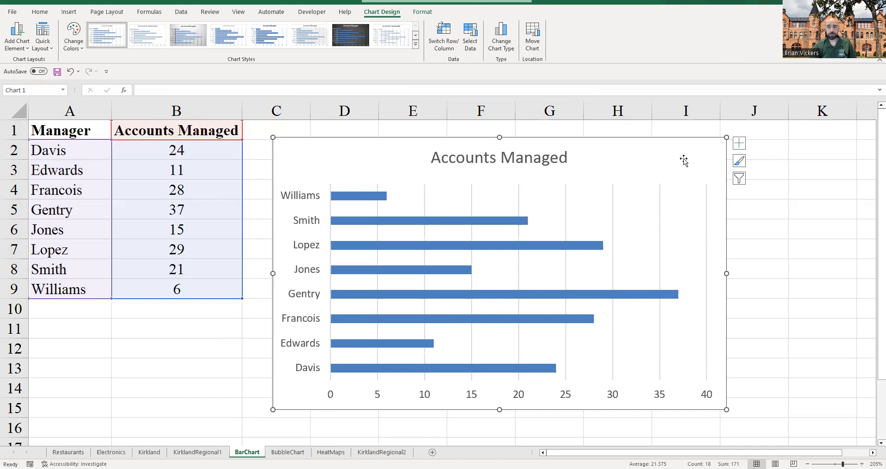
Step: Add axis titles to the bar chart and name the horizontal axis "Accounts Managed"
{"action": "left_click", "coordinate": [739, 144]}
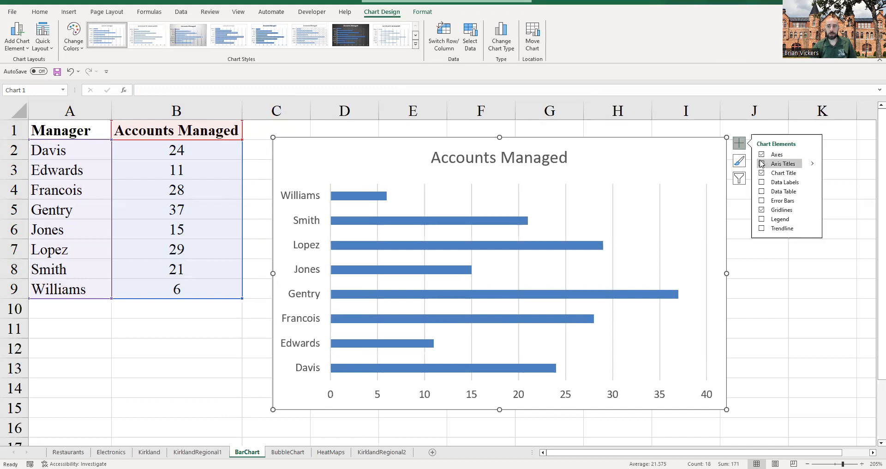
{"action": "left_click", "coordinate": [762, 163]}
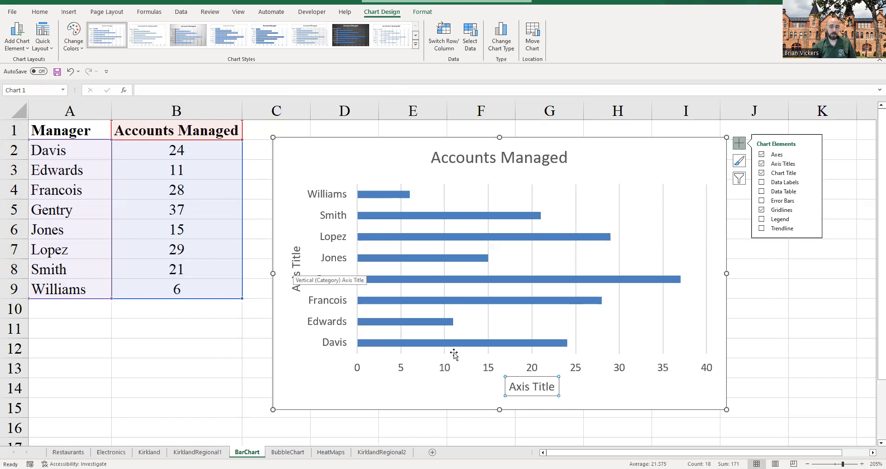
{"action": "triple_click", "coordinate": [535, 389]}
{"action": "type", "text": "Account"}
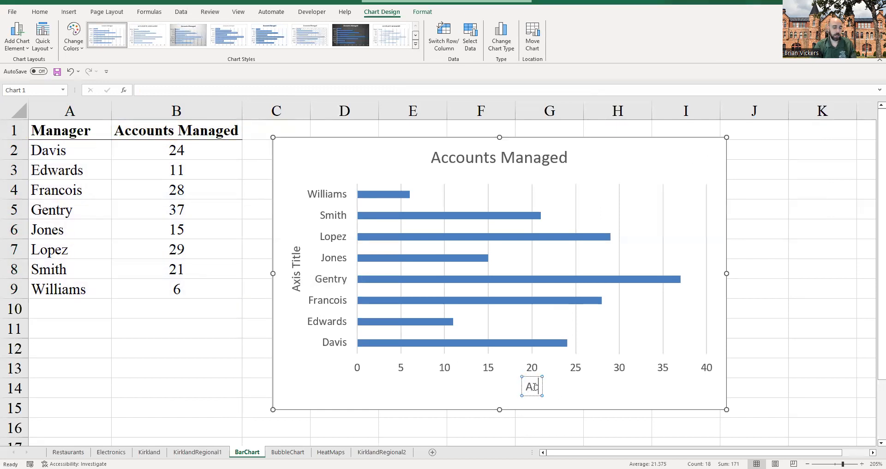
{"action": "key", "text": "BackSpace"}
{"action": "key", "text": "BackSpace"}
{"action": "key", "text": "BackSpace"}
{"action": "type", "text": "u"}
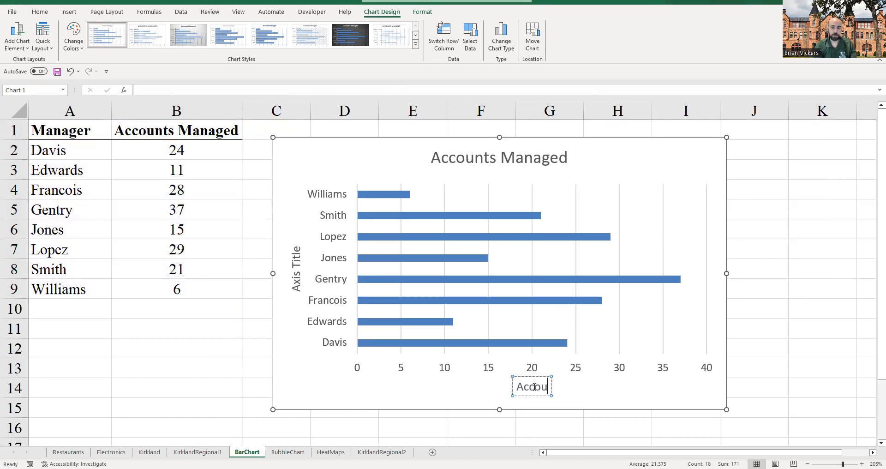
{"action": "type", "text": "nts Managed"}
Step: Name the bar chart's vertical axis "Manager" and deselect the chart
{"action": "triple_click", "coordinate": [299, 274]}
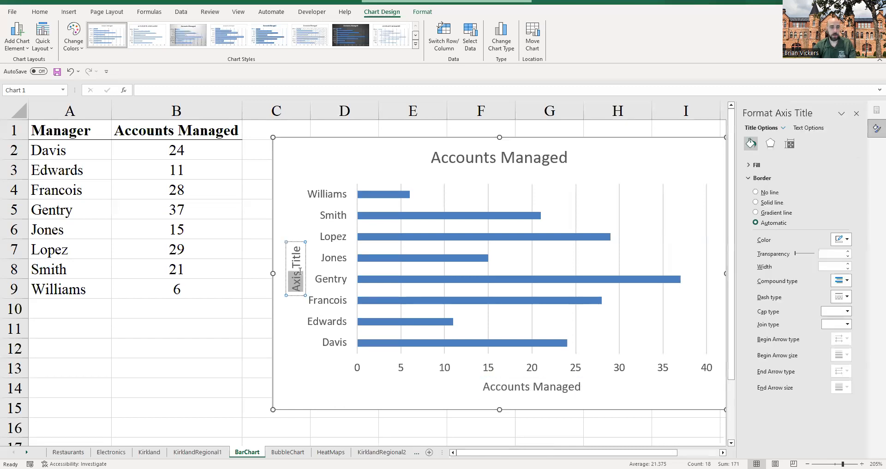
{"action": "double_click", "coordinate": [299, 274]}
{"action": "key", "text": "ctrl+a"}
{"action": "type", "text": "Manager"}
{"action": "left_click", "coordinate": [243, 356]}
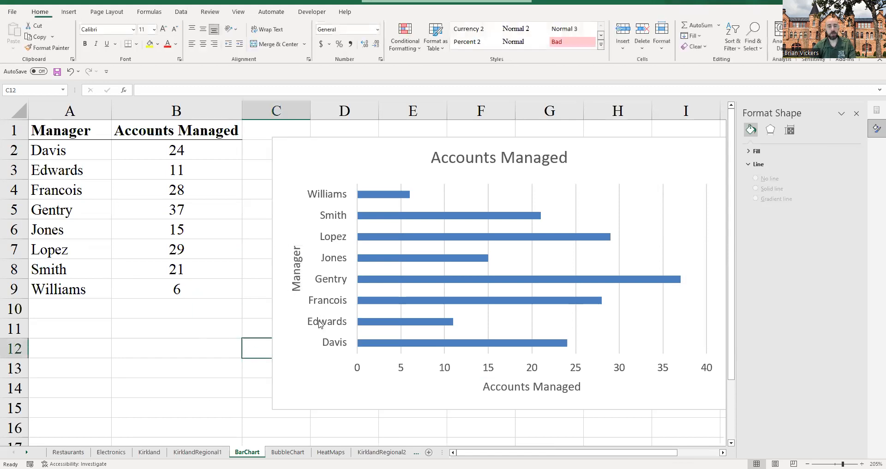
Step: Switch to the eTextbook to review the sorting steps below Figure 3.23, and return to the Ch3Practice workbook in Excel
{"action": "key", "text": "alt+Tab"}
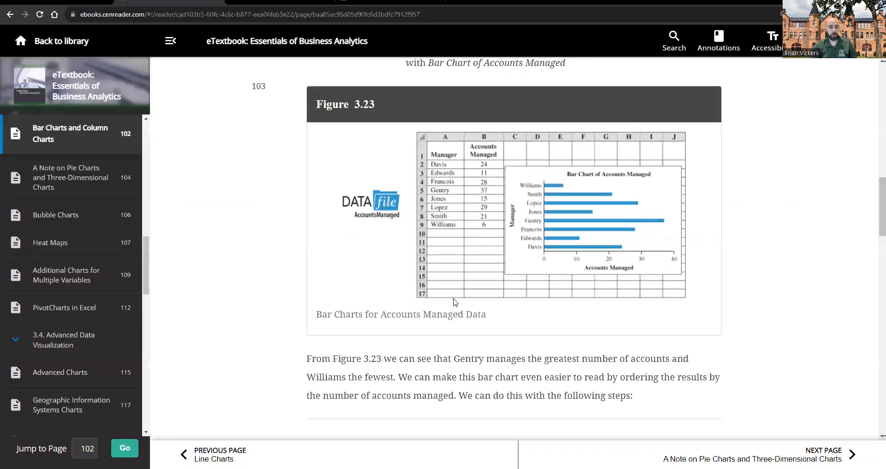
{"action": "scroll", "coordinate": [428, 309], "scroll_direction": "down", "scroll_amount": 5}
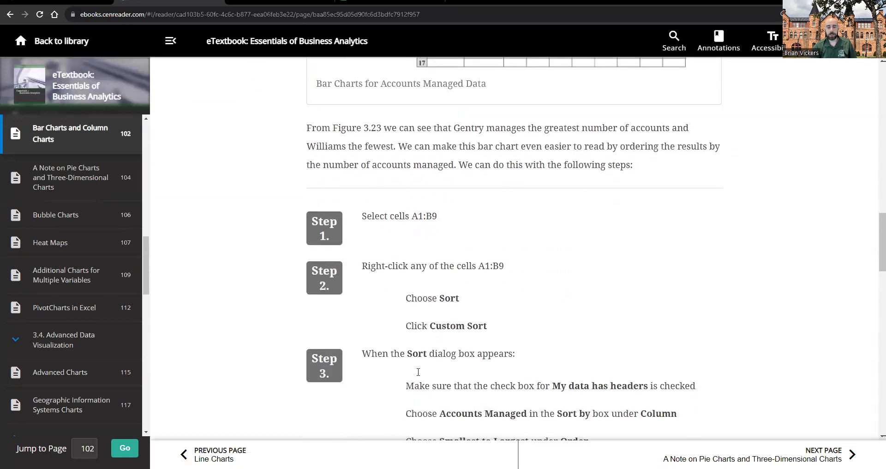
{"action": "mouse_move", "coordinate": [157, 467]}
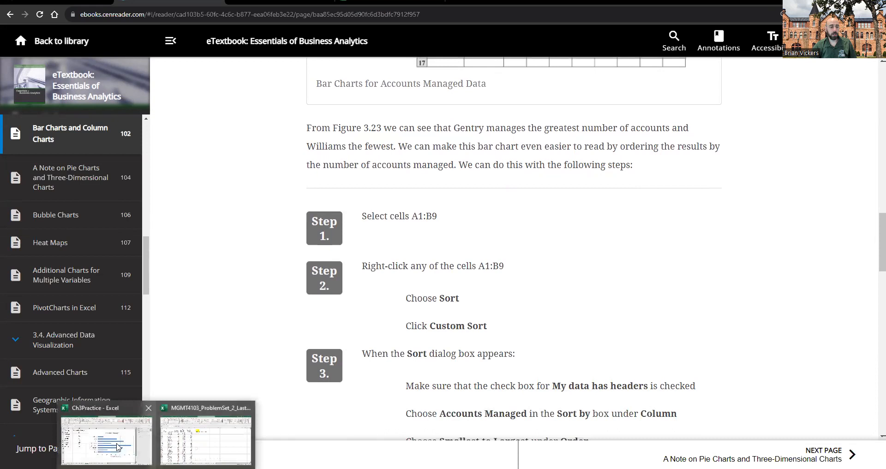
{"action": "left_click", "coordinate": [107, 438]}
Step: Custom-sort A1:B9 by Accounts Managed in Largest to Smallest order
{"action": "left_click_drag", "start_coordinate": [64, 124], "coordinate": [233, 293]}
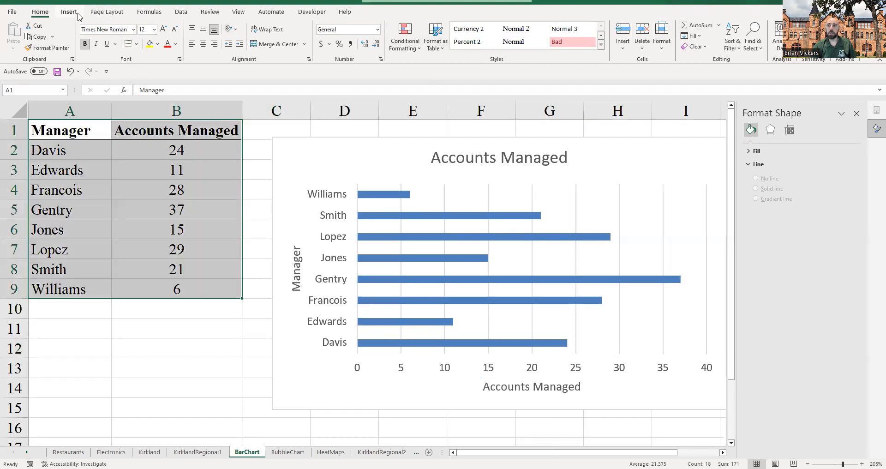
{"action": "left_click", "coordinate": [731, 44]}
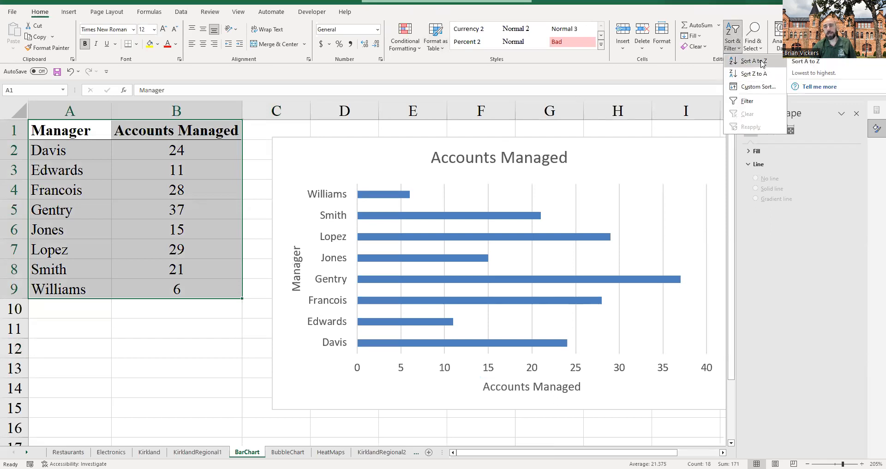
{"action": "left_click", "coordinate": [757, 86]}
{"action": "left_click", "coordinate": [402, 220]}
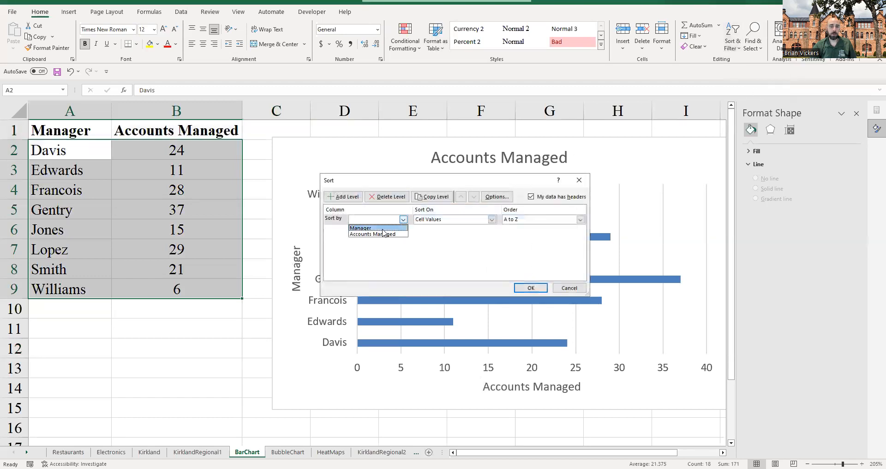
{"action": "left_click", "coordinate": [378, 234]}
{"action": "left_click", "coordinate": [548, 220]}
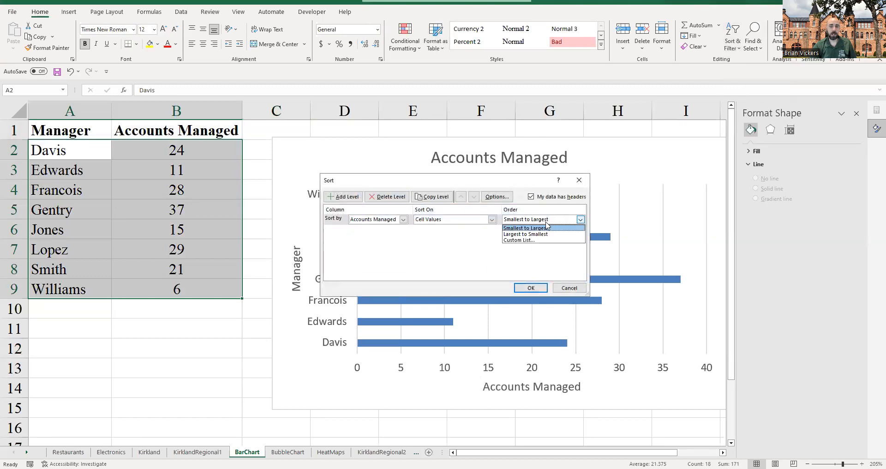
{"action": "left_click", "coordinate": [538, 234]}
{"action": "left_click", "coordinate": [529, 288]}
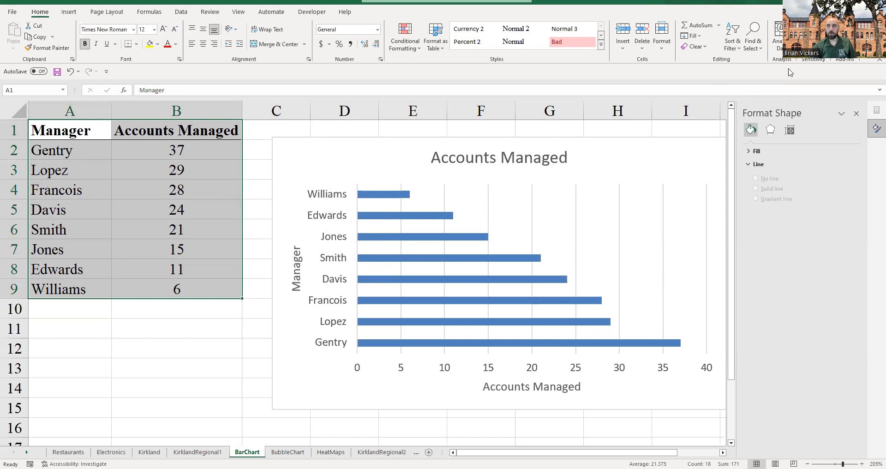
Step: Re-sort A1:B9 by Accounts Managed in Smallest to Largest order
{"action": "left_click", "coordinate": [736, 45]}
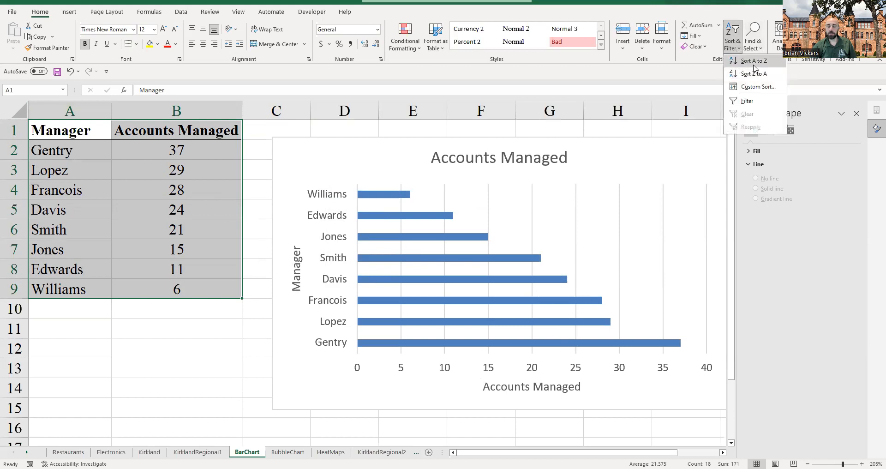
{"action": "left_click", "coordinate": [757, 86]}
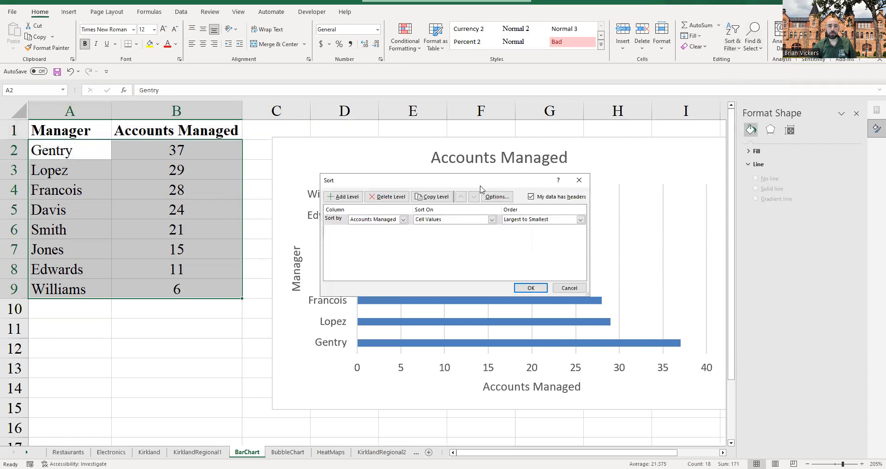
{"action": "left_click", "coordinate": [581, 219]}
{"action": "left_click", "coordinate": [531, 231]}
{"action": "left_click", "coordinate": [542, 287]}
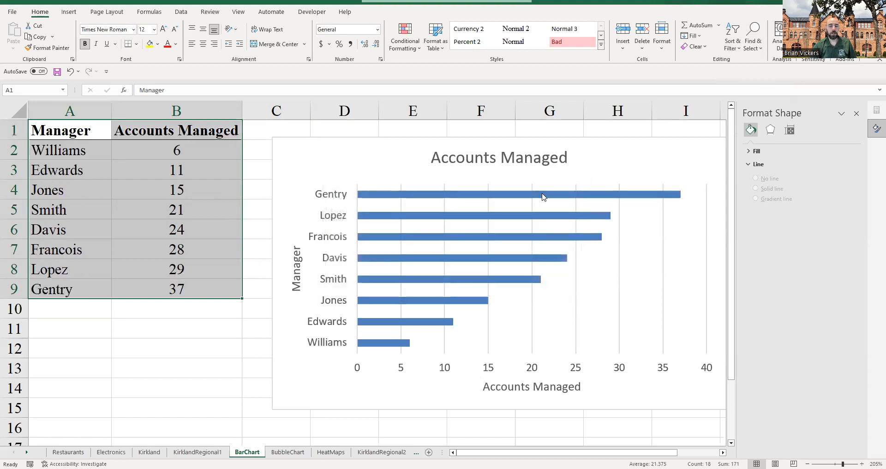
Step: Switch to the eTextbook to examine Figures 3.24 and 3.25 and the data label instructions, and return to the Excel workbook
{"action": "key", "text": "alt+Tab"}
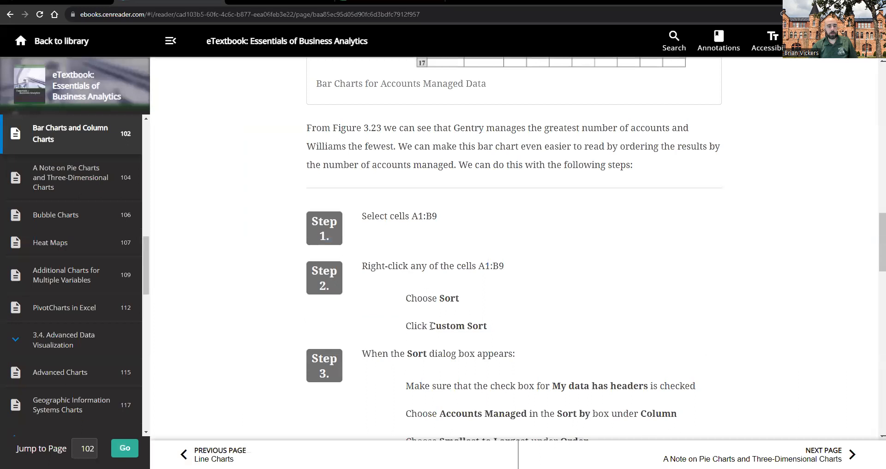
{"action": "scroll", "coordinate": [431, 326], "scroll_direction": "down", "scroll_amount": 5}
{"action": "scroll", "coordinate": [489, 271], "scroll_direction": "down", "scroll_amount": 6}
{"action": "scroll", "coordinate": [489, 271], "scroll_direction": "down", "scroll_amount": 5}
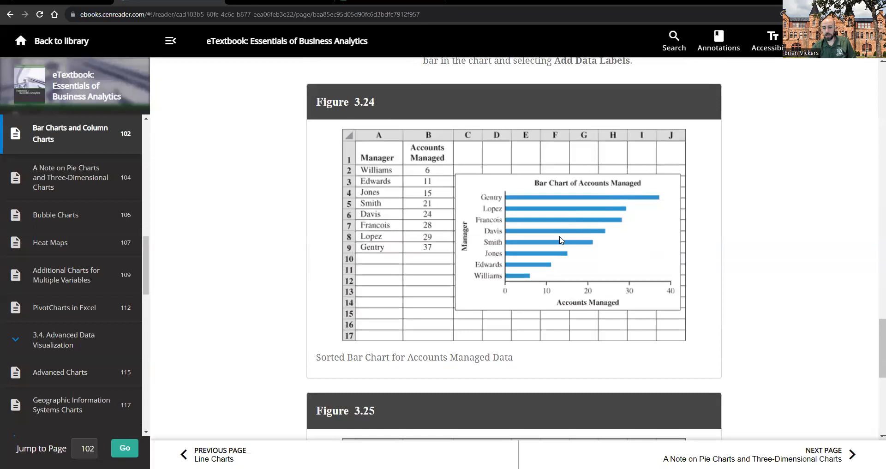
{"action": "scroll", "coordinate": [518, 266], "scroll_direction": "down", "scroll_amount": 7}
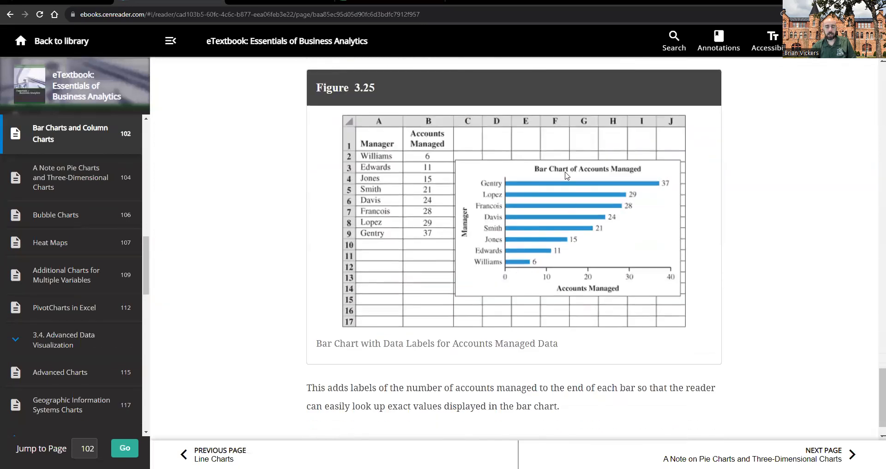
{"action": "scroll", "coordinate": [554, 216], "scroll_direction": "down", "scroll_amount": 1}
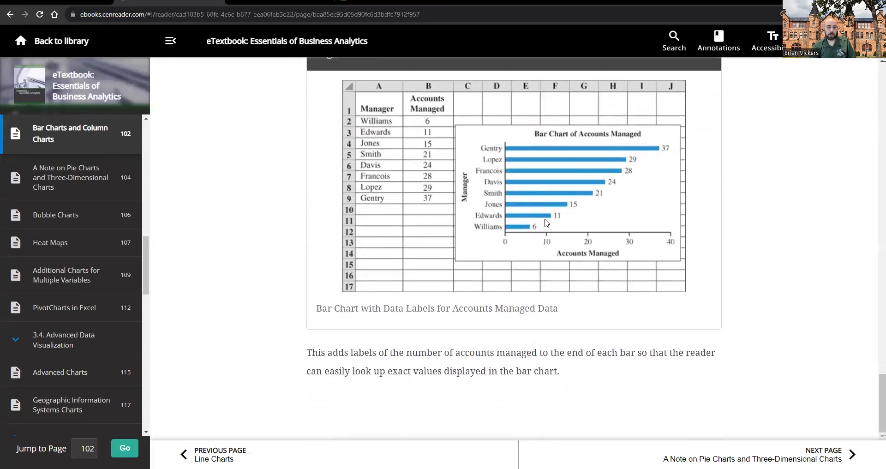
{"action": "scroll", "coordinate": [507, 231], "scroll_direction": "up", "scroll_amount": 10}
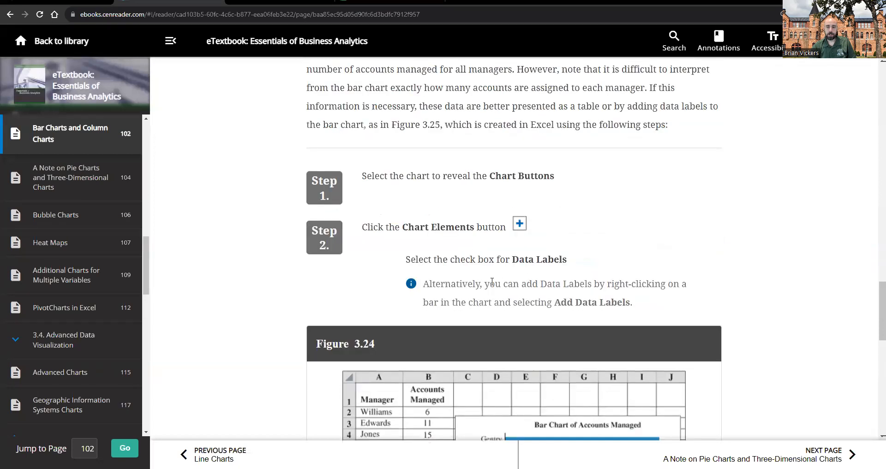
{"action": "scroll", "coordinate": [492, 281], "scroll_direction": "down", "scroll_amount": 3}
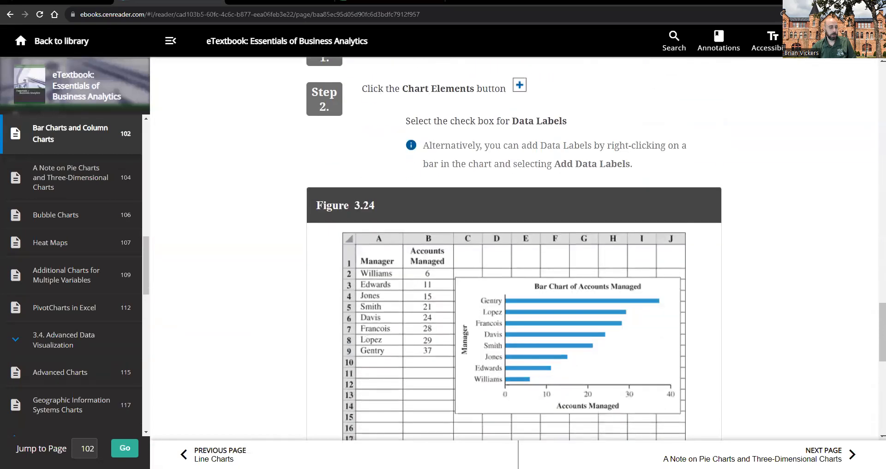
{"action": "mouse_move", "coordinate": [159, 468]}
{"action": "left_click", "coordinate": [109, 438]}
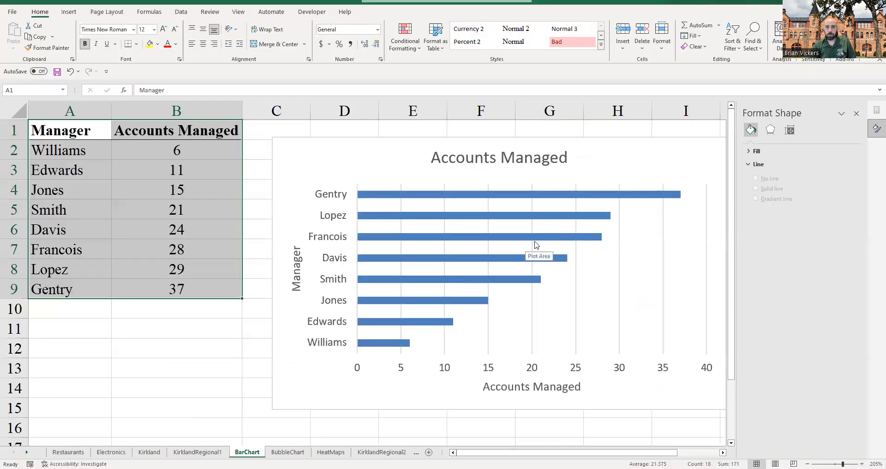
Step: Remove the major gridlines from the bar chart and close the formatting pane
{"action": "left_click", "coordinate": [663, 244]}
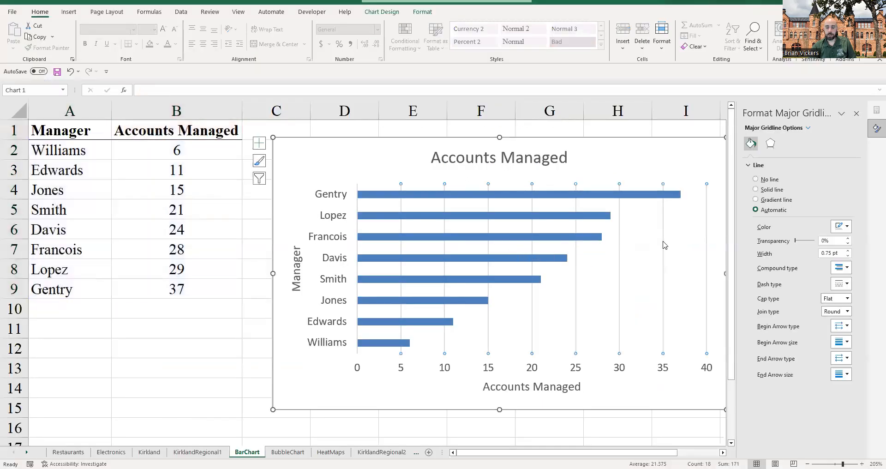
{"action": "key", "text": "Escape"}
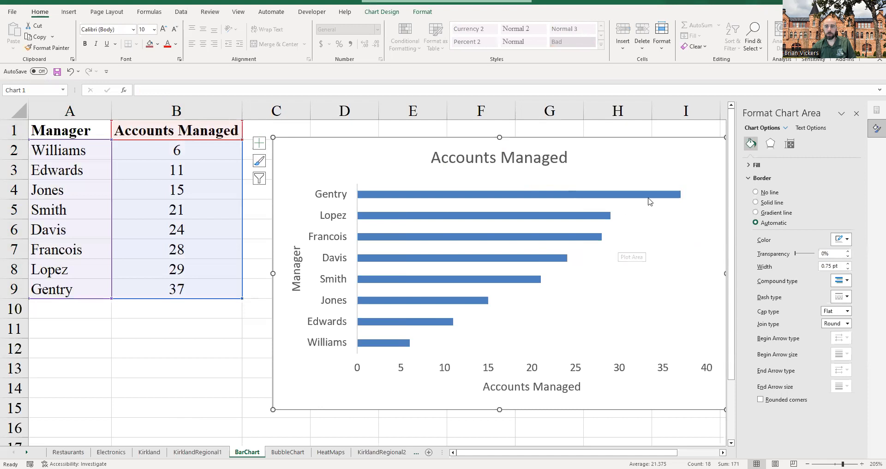
{"action": "left_click", "coordinate": [856, 113]}
Step: Add data labels to the bars and check the available label position options
{"action": "left_click", "coordinate": [738, 147]}
{"action": "left_click", "coordinate": [761, 182]}
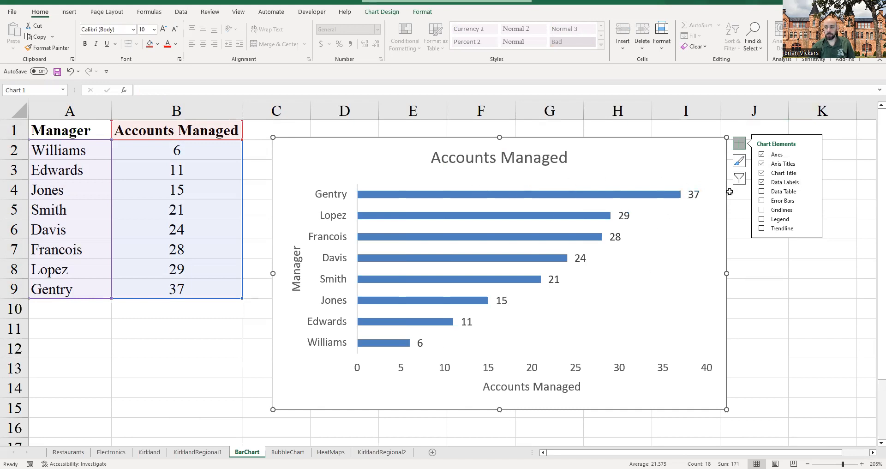
{"action": "left_click", "coordinate": [811, 183]}
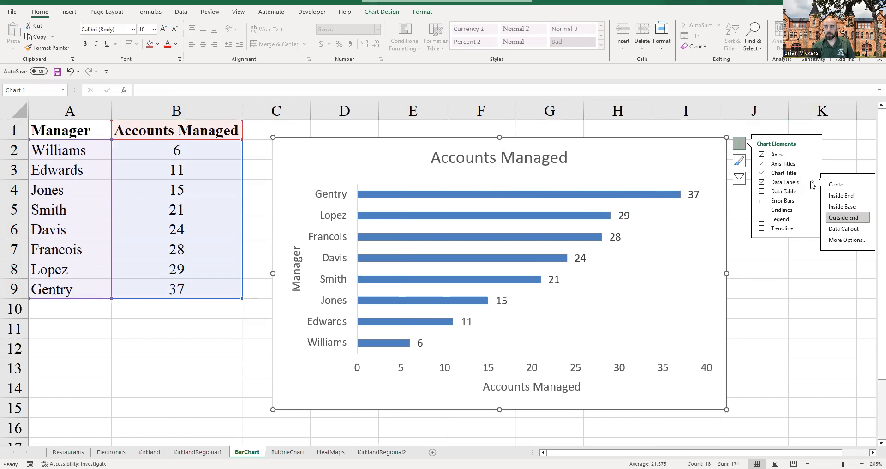
{"action": "left_click", "coordinate": [845, 165]}
Step: Try the Center position for the bar chart's data labels and set them to Inside End
{"action": "left_click", "coordinate": [693, 194]}
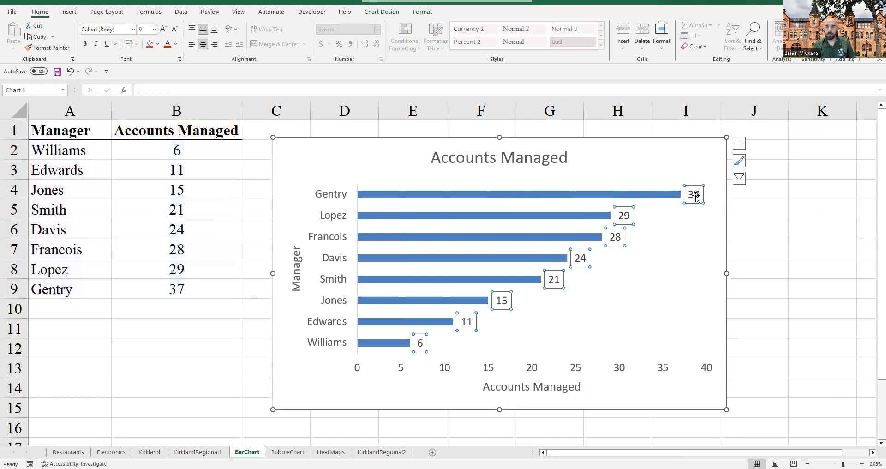
{"action": "right_click", "coordinate": [696, 198]}
{"action": "left_click", "coordinate": [740, 310]}
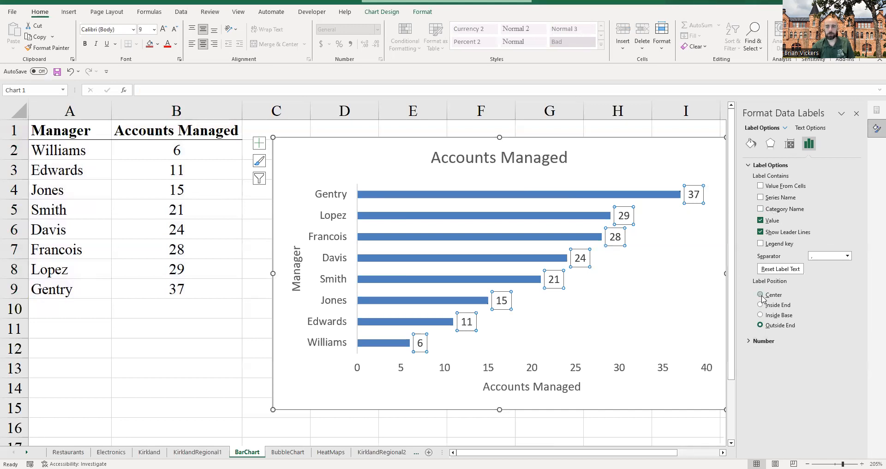
{"action": "left_click", "coordinate": [760, 295]}
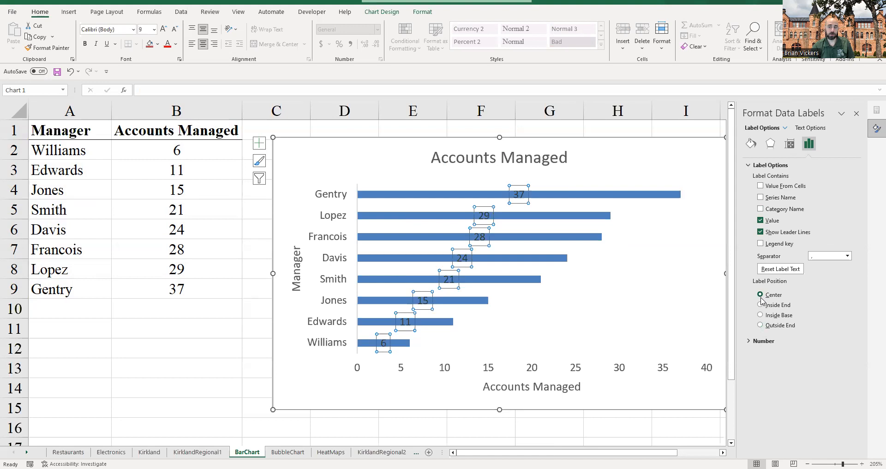
{"action": "left_click", "coordinate": [760, 306]}
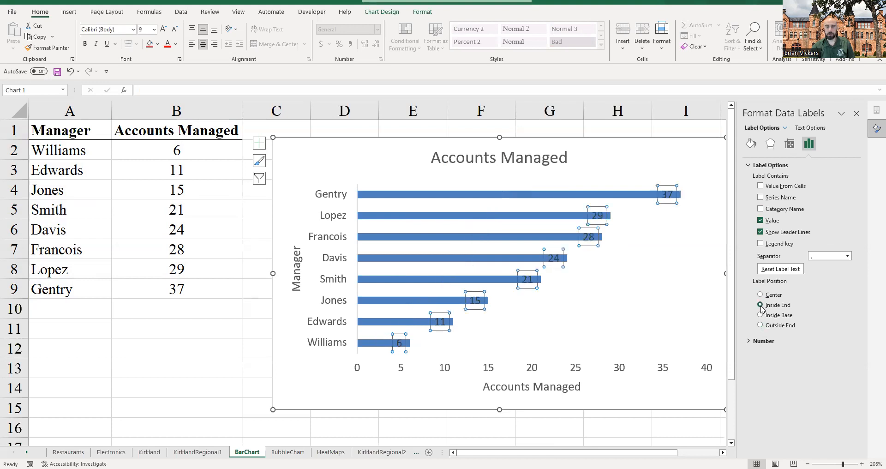
{"action": "left_click", "coordinate": [646, 296]}
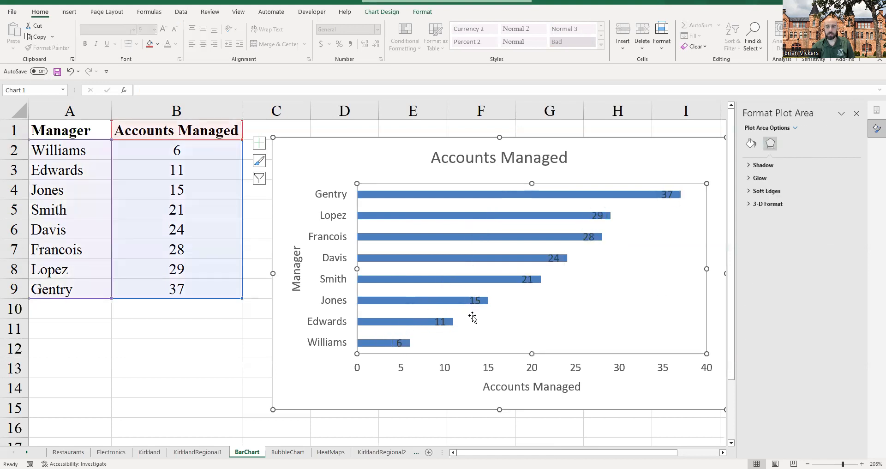
Step: Set the bar chart's data label position to Outside End and close the formatting pane
{"action": "left_click", "coordinate": [668, 195]}
{"action": "right_click", "coordinate": [669, 196]}
{"action": "left_click", "coordinate": [718, 310]}
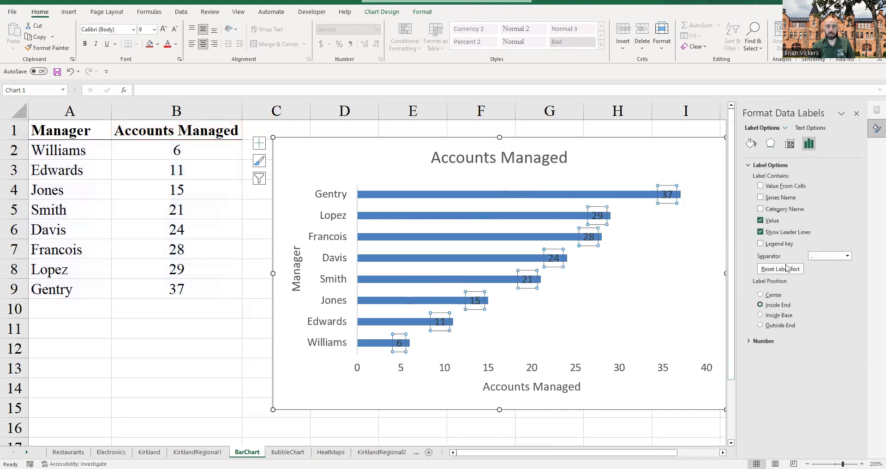
{"action": "left_click", "coordinate": [760, 325]}
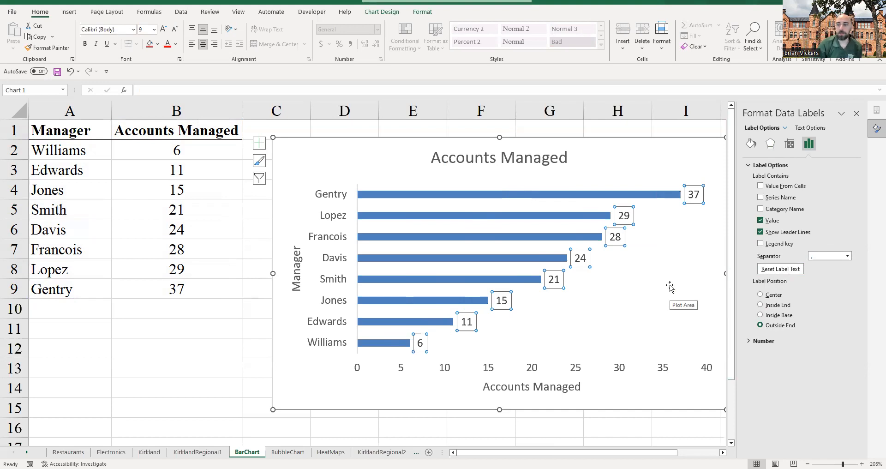
{"action": "left_click", "coordinate": [857, 113]}
Step: Switch to the eTextbook to review the bar chart steps, the note on pie charts and the Bubble Charts instructions
{"action": "key", "text": "alt+Tab"}
{"action": "scroll", "coordinate": [447, 277], "scroll_direction": "up", "scroll_amount": 9}
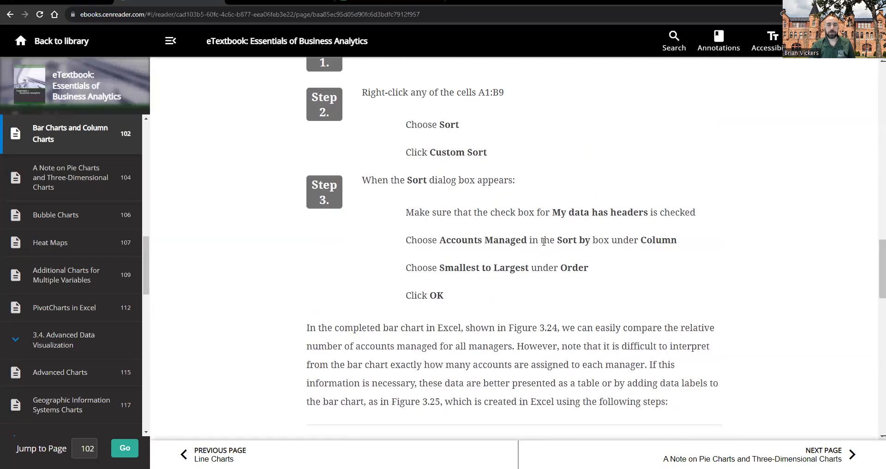
{"action": "scroll", "coordinate": [507, 234], "scroll_direction": "down", "scroll_amount": 12}
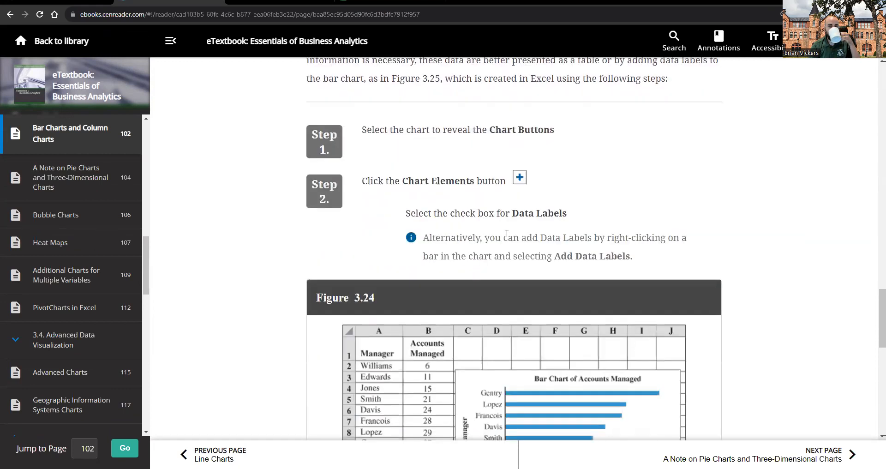
{"action": "scroll", "coordinate": [506, 233], "scroll_direction": "down", "scroll_amount": 6}
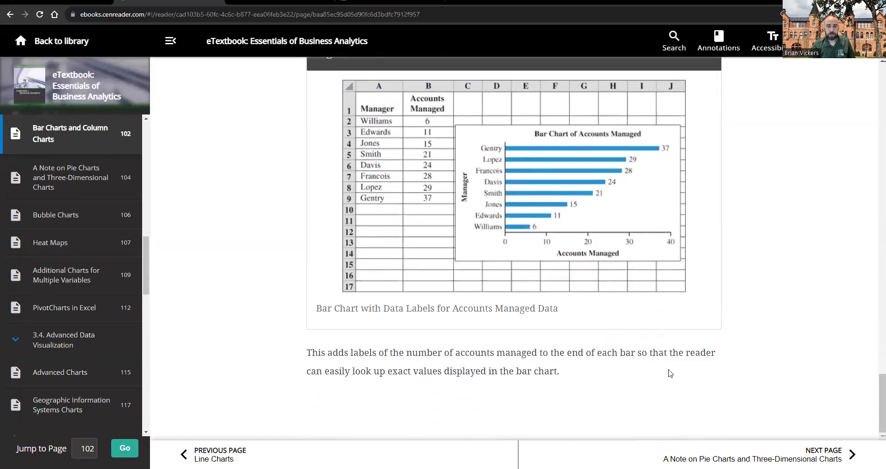
{"action": "left_click", "coordinate": [756, 455]}
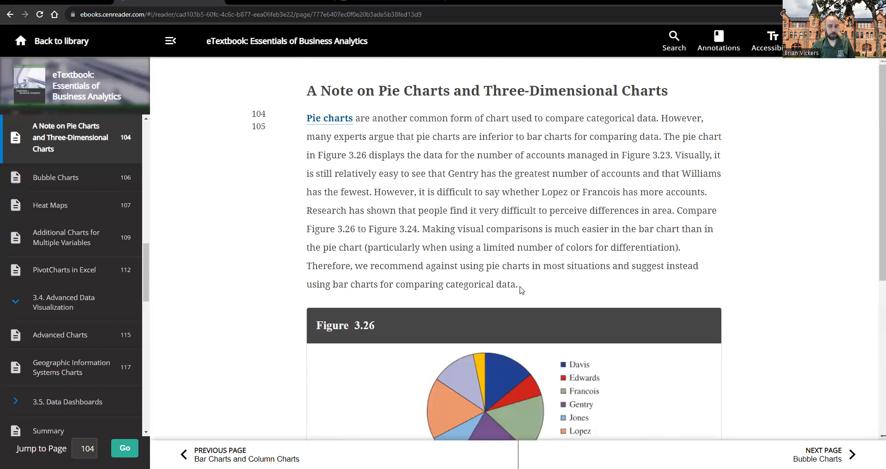
{"action": "scroll", "coordinate": [578, 299], "scroll_direction": "down", "scroll_amount": 1}
{"action": "scroll", "coordinate": [579, 299], "scroll_direction": "down", "scroll_amount": 8}
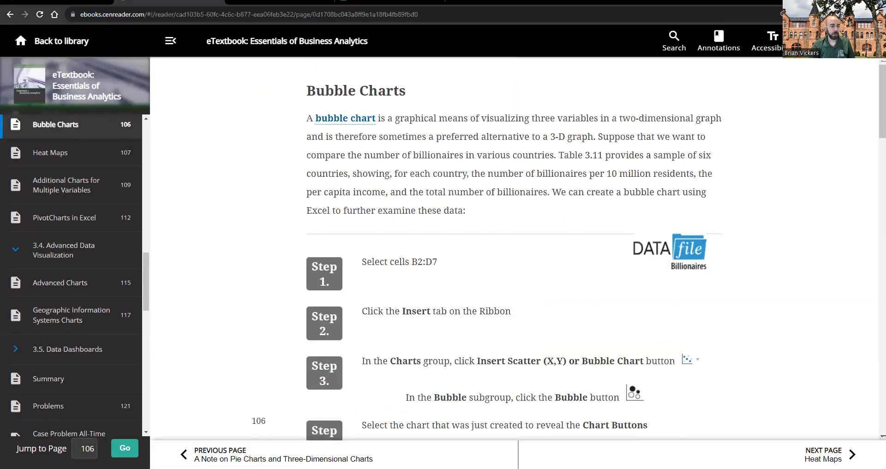
Step: Return to the Excel workbook and show the country data on the BubbleChart worksheet
{"action": "mouse_move", "coordinate": [184, 462]}
{"action": "left_click", "coordinate": [160, 413]}
{"action": "left_click", "coordinate": [288, 452]}
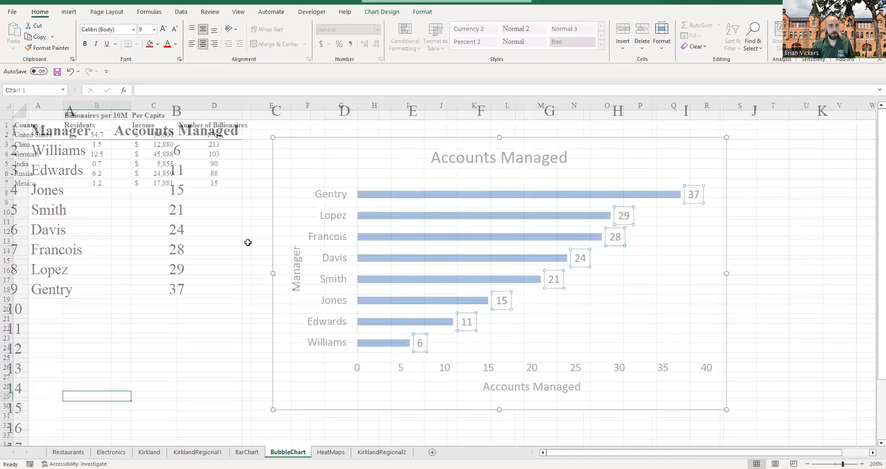
{"action": "scroll", "coordinate": [150, 212], "scroll_direction": "up", "scroll_amount": 4}
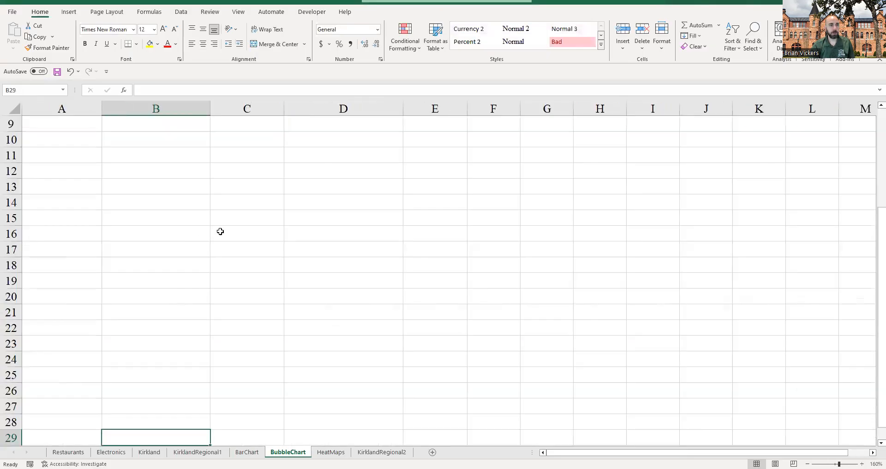
{"action": "scroll", "coordinate": [220, 231], "scroll_direction": "up", "scroll_amount": 3}
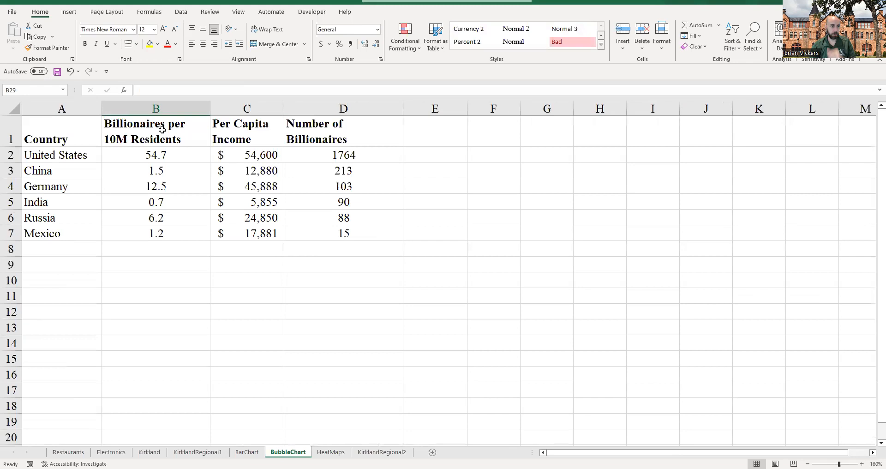
Step: Examine the per capita income and billionaire columns for the listed countries, including the United States values
{"action": "left_click", "coordinate": [239, 127]}
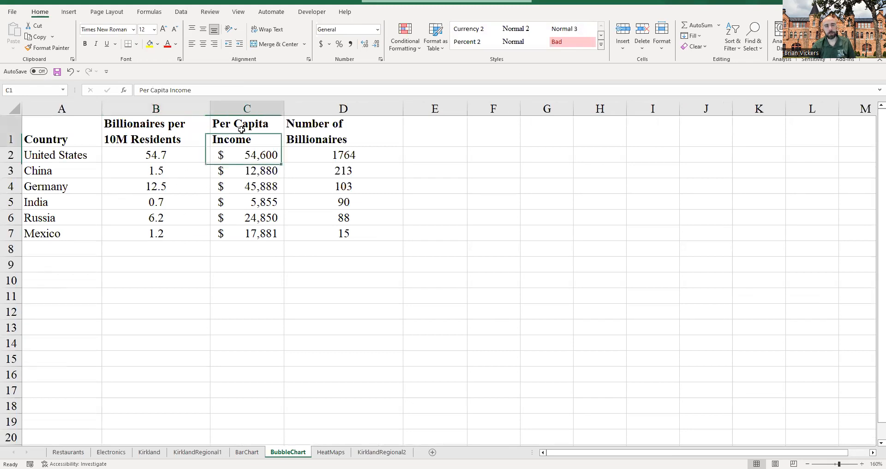
{"action": "left_click", "coordinate": [72, 156]}
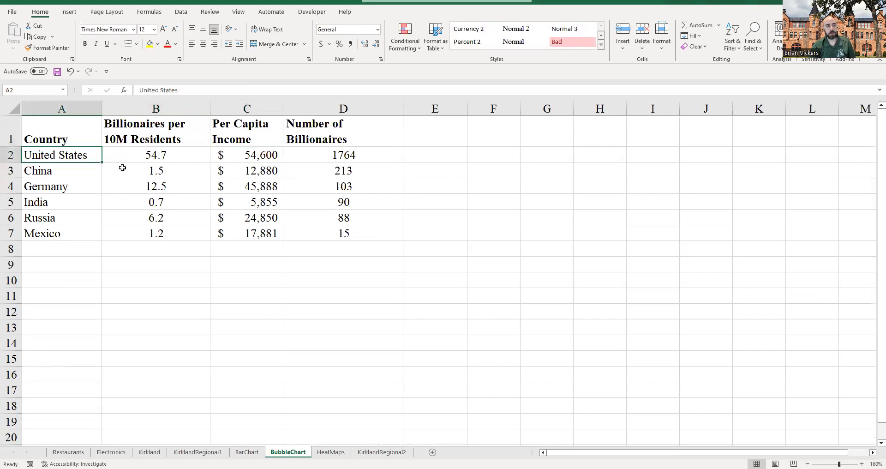
{"action": "left_click", "coordinate": [305, 131]}
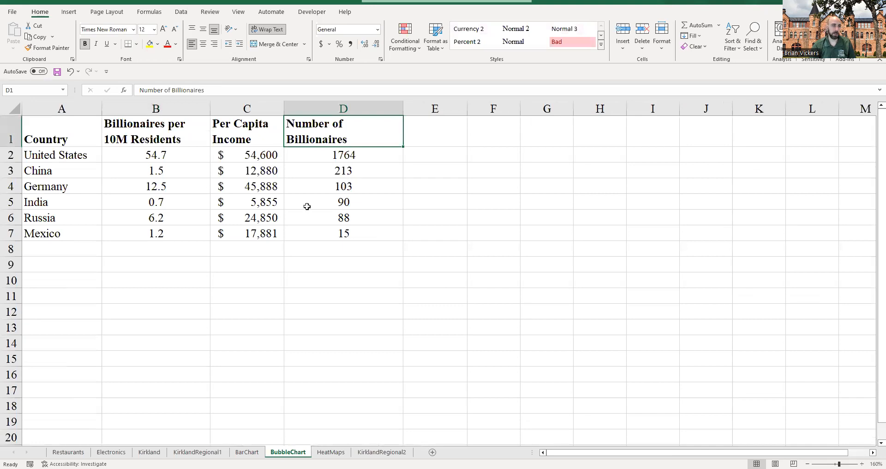
{"action": "left_click_drag", "start_coordinate": [43, 134], "coordinate": [358, 232]}
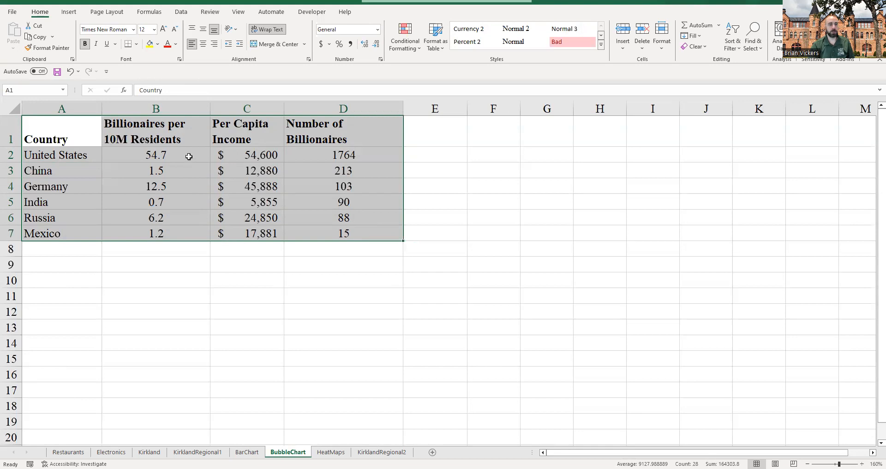
{"action": "left_click", "coordinate": [144, 156]}
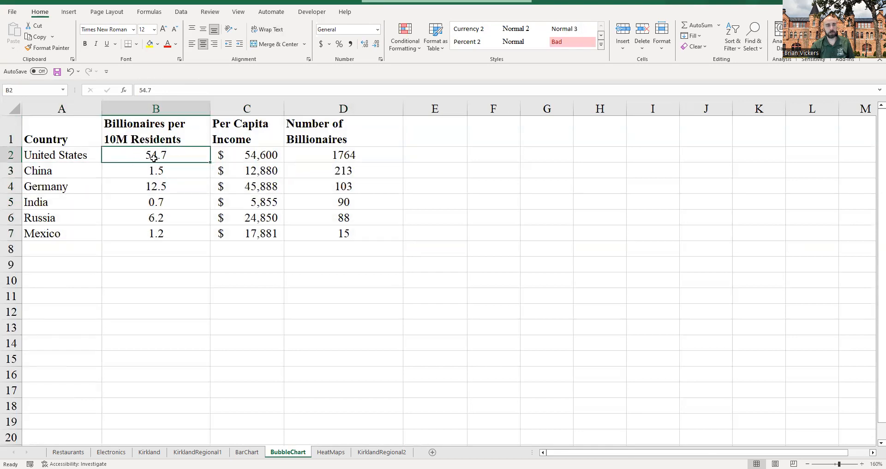
{"action": "left_click", "coordinate": [352, 159]}
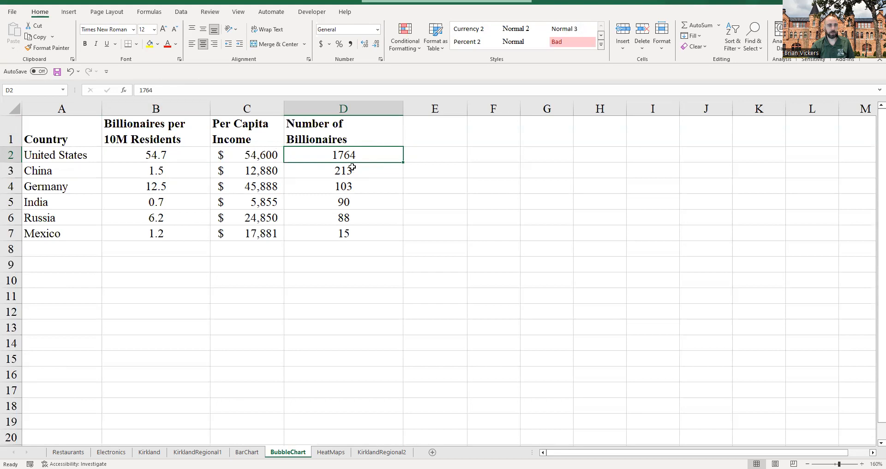
Step: Preview the recommended Bubble chart for the range A1:D7 without inserting it
{"action": "left_click_drag", "start_coordinate": [57, 133], "coordinate": [326, 234]}
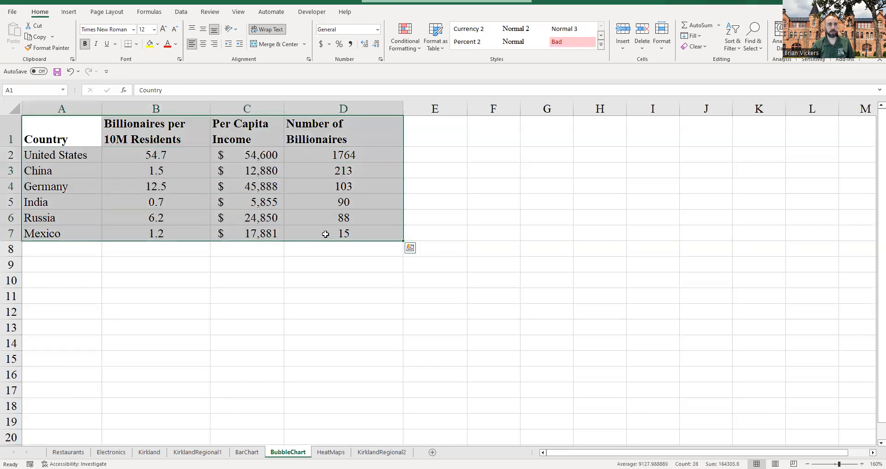
{"action": "left_click", "coordinate": [69, 12]}
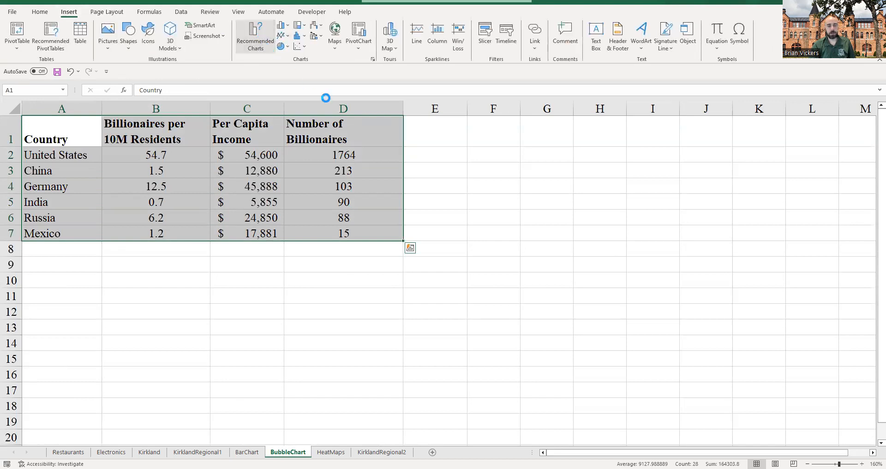
{"action": "scroll", "coordinate": [375, 166], "scroll_direction": "down", "scroll_amount": 5}
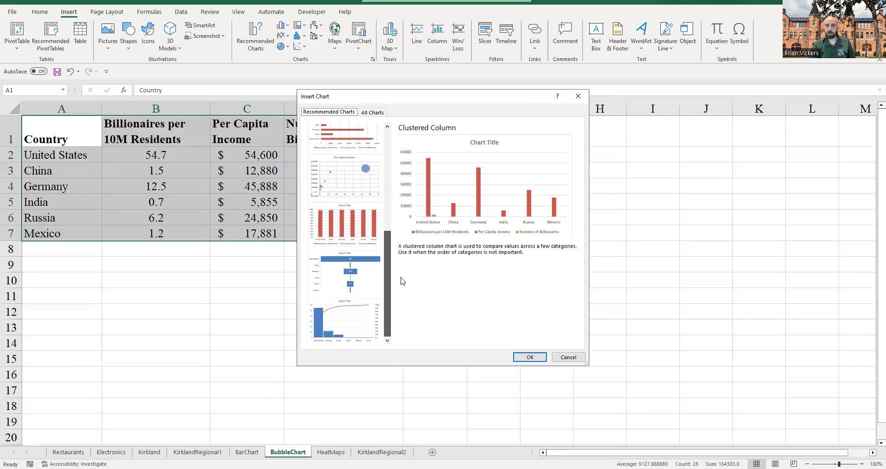
{"action": "left_click", "coordinate": [329, 172]}
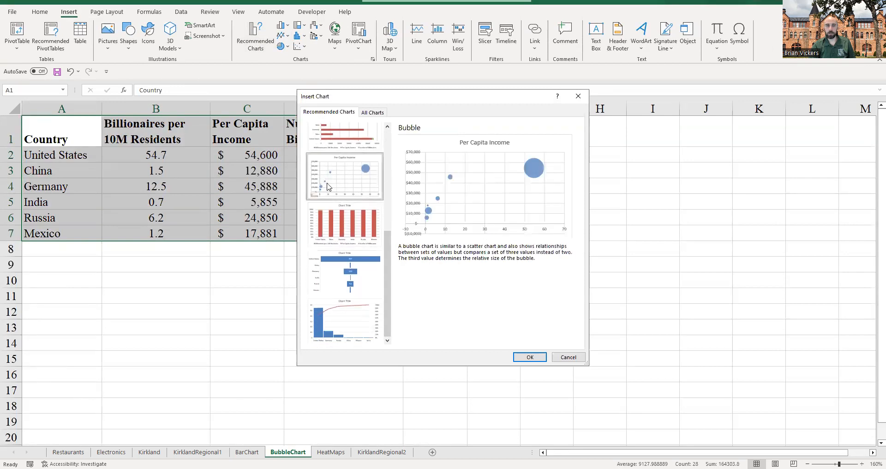
{"action": "left_click", "coordinate": [568, 358]}
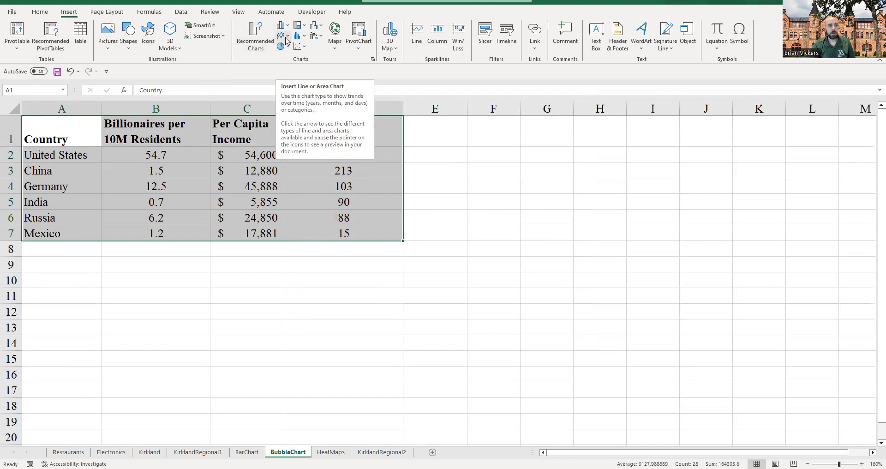
Step: Try a Bubble chart built from the whole range A1:D7 and delete it
{"action": "left_click", "coordinate": [303, 47]}
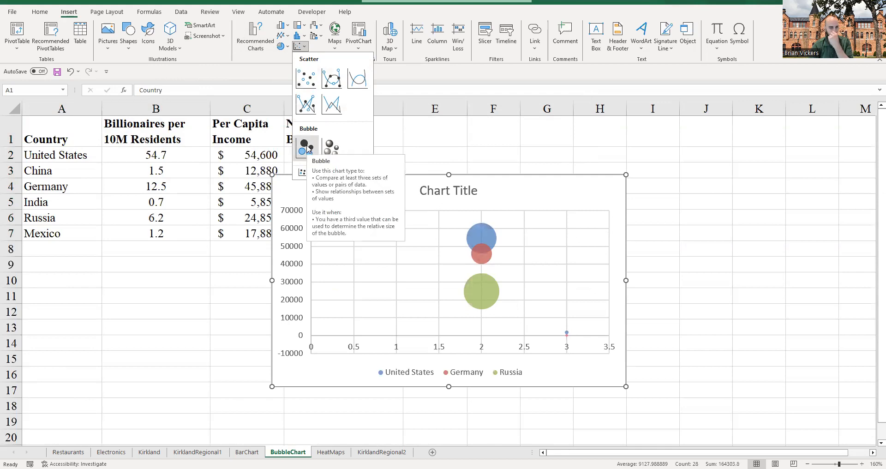
{"action": "left_click", "coordinate": [306, 146]}
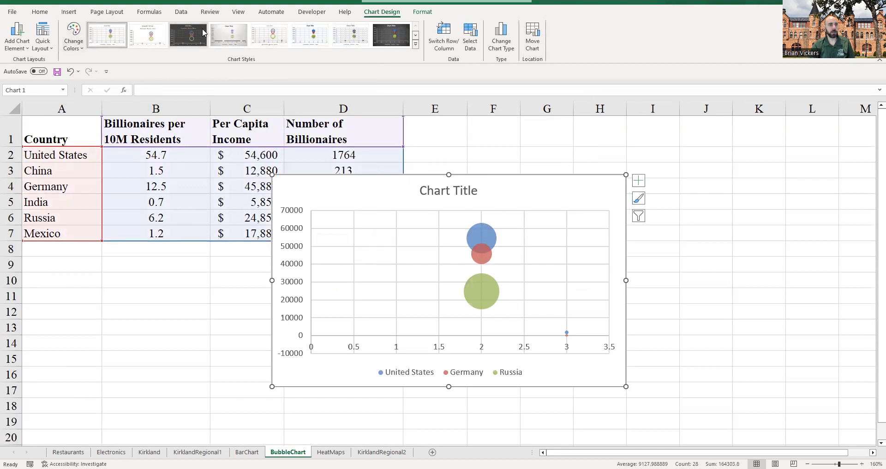
{"action": "left_click", "coordinate": [75, 14]}
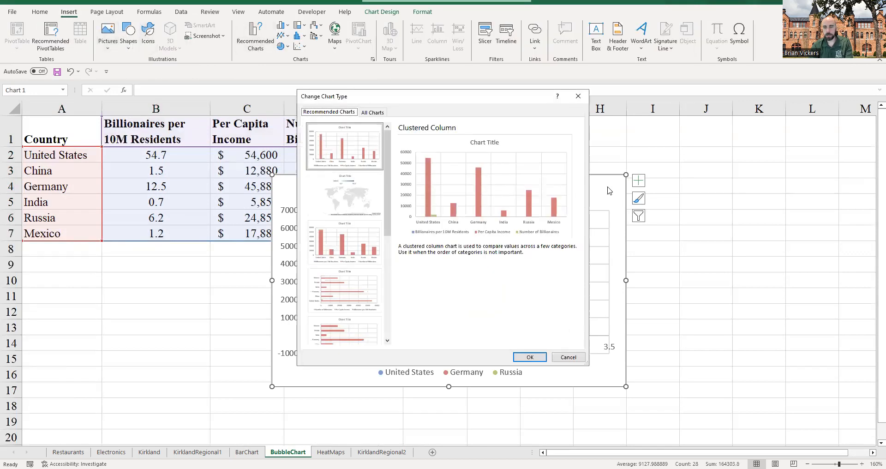
{"action": "left_click", "coordinate": [568, 357]}
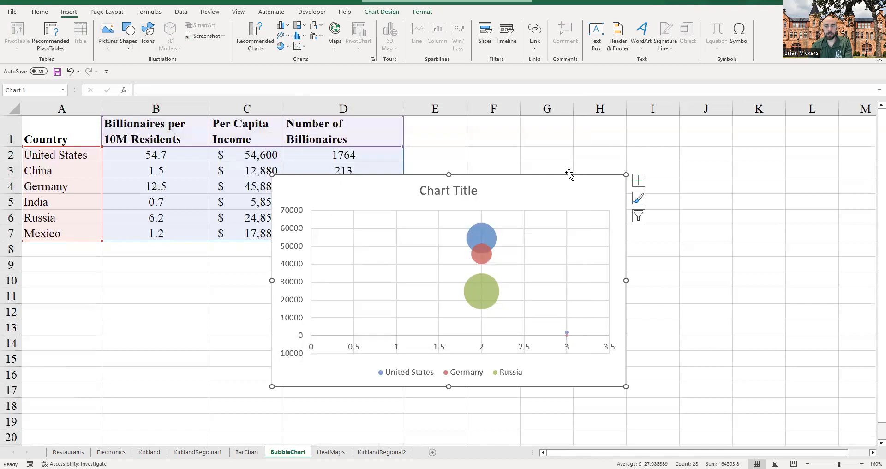
{"action": "key", "text": "Delete"}
Step: Try a Bubble chart built only from B2:D7, move it beside the data table, and delete it
{"action": "left_click_drag", "start_coordinate": [61, 132], "coordinate": [338, 229]}
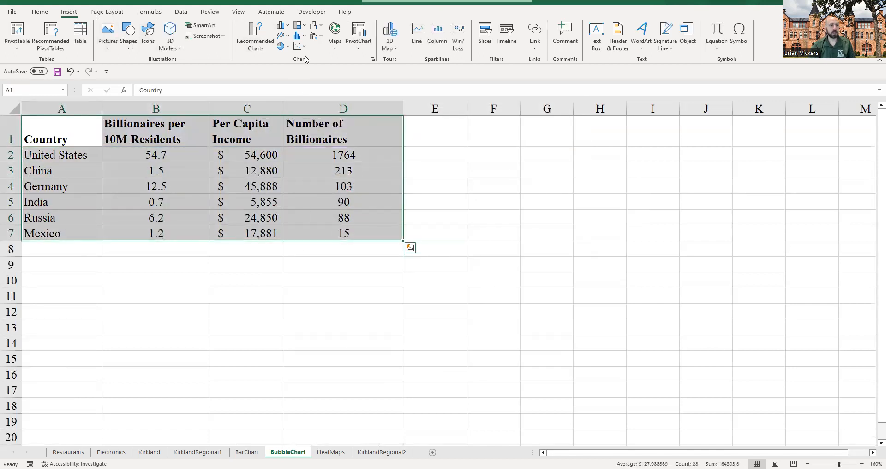
{"action": "left_click_drag", "start_coordinate": [173, 153], "coordinate": [356, 234]}
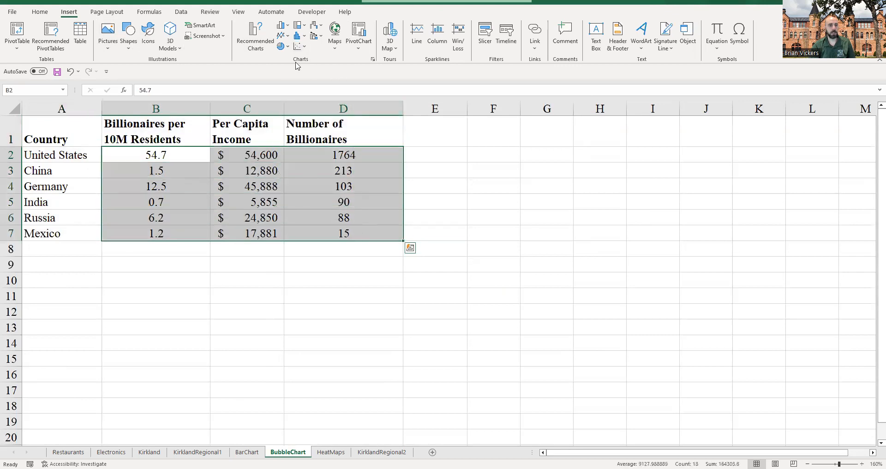
{"action": "left_click", "coordinate": [299, 46]}
{"action": "left_click", "coordinate": [307, 144]}
{"action": "left_click_drag", "start_coordinate": [441, 189], "coordinate": [600, 188]}
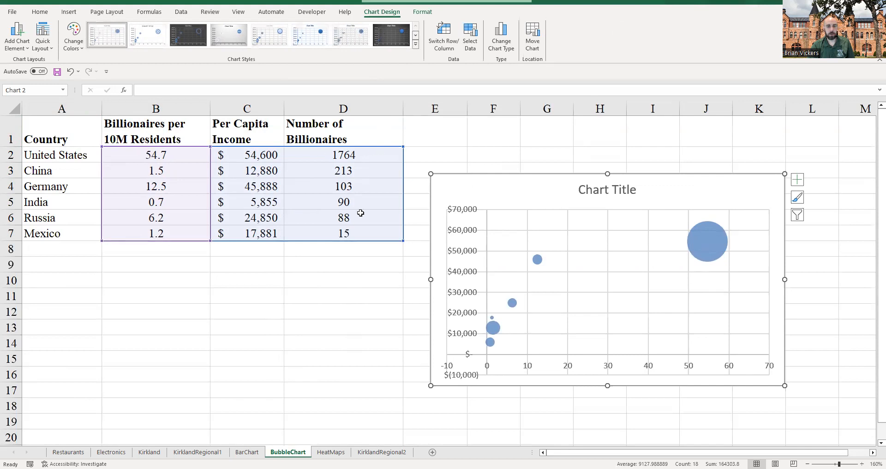
{"action": "key", "text": "Delete"}
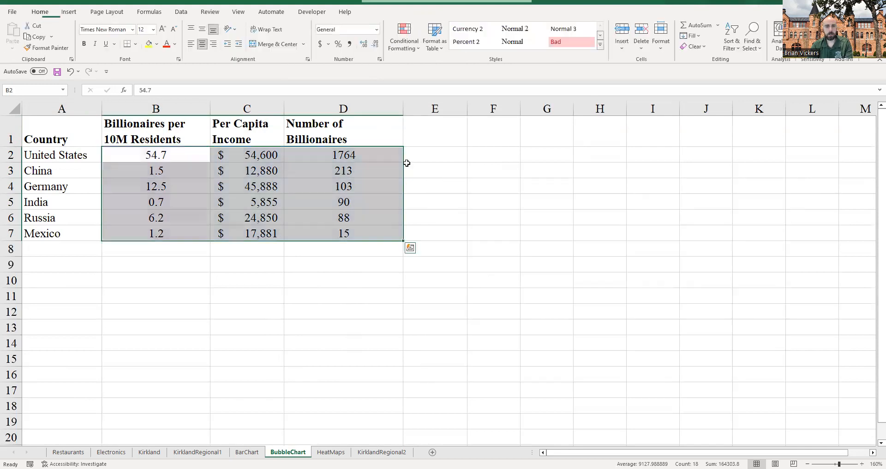
Step: Insert the recommended Bubble chart for A1:D7 and place it to the right of the data table
{"action": "left_click_drag", "start_coordinate": [98, 139], "coordinate": [344, 233]}
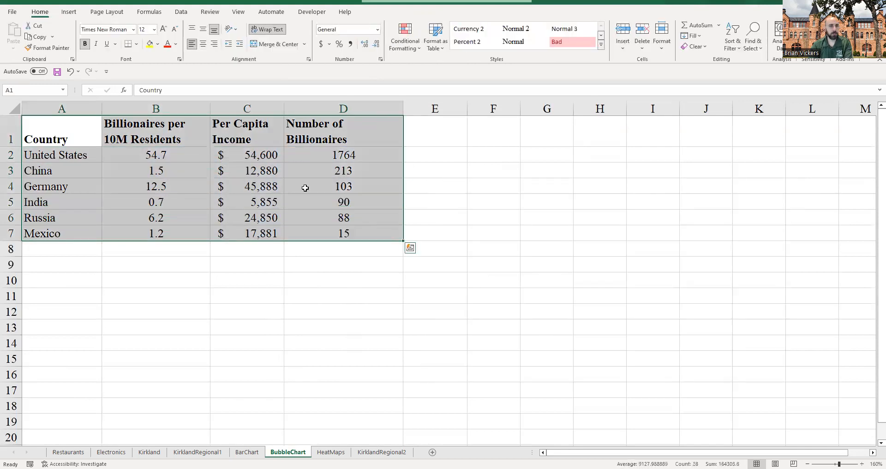
{"action": "left_click", "coordinate": [69, 12]}
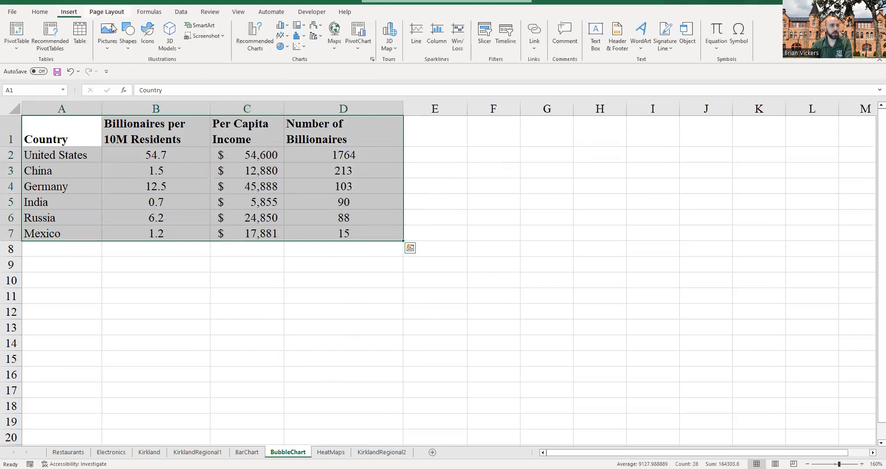
{"action": "left_click", "coordinate": [259, 40]}
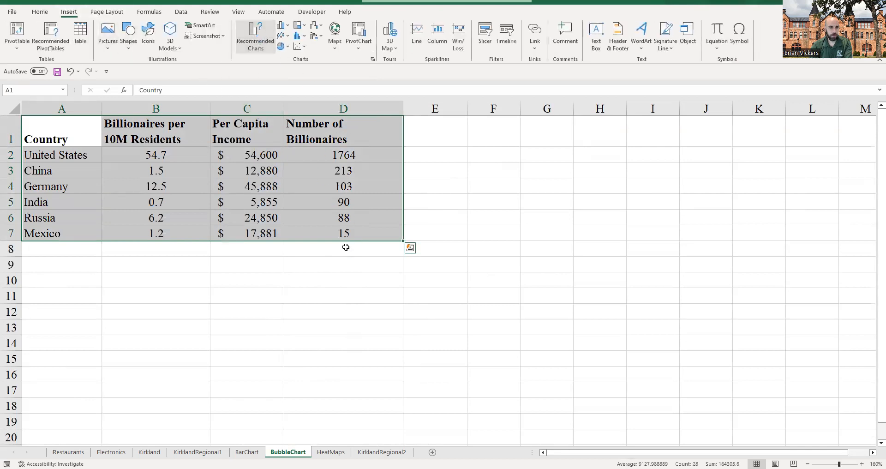
{"action": "scroll", "coordinate": [346, 251], "scroll_direction": "down", "scroll_amount": 3}
{"action": "left_click", "coordinate": [345, 176]}
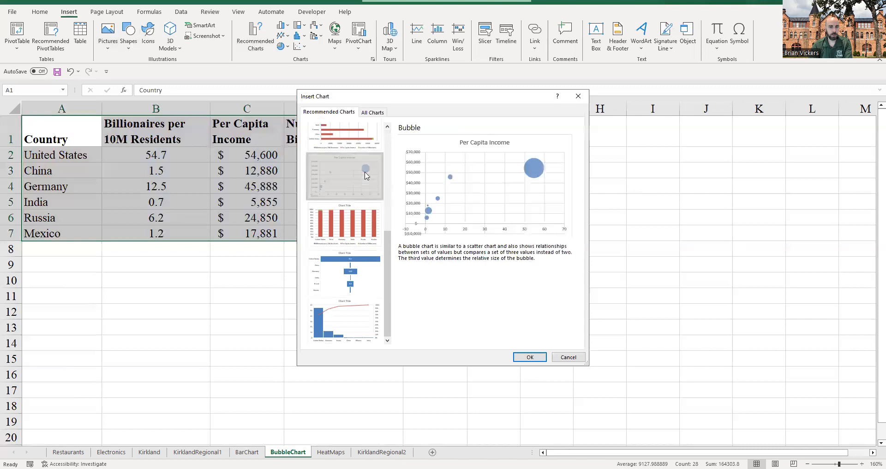
{"action": "left_click", "coordinate": [529, 356]}
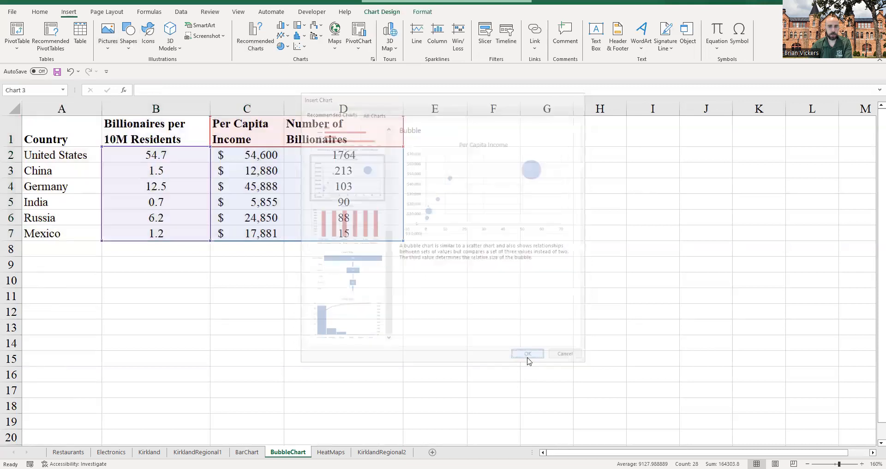
{"action": "left_click_drag", "start_coordinate": [360, 192], "coordinate": [518, 184]}
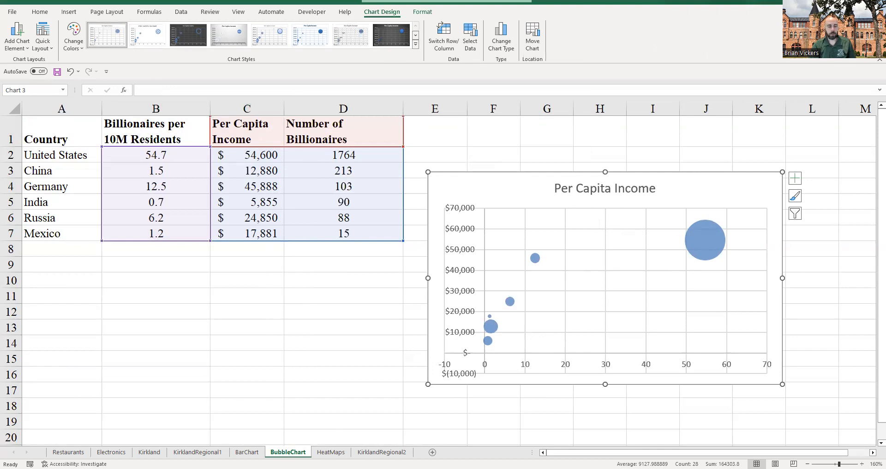
Step: Check which cells the eTextbook's bubble chart instructions say to select, and delete the existing Per Capita Income bubble chart
{"action": "key", "text": "alt+Tab"}
{"action": "scroll", "coordinate": [420, 262], "scroll_direction": "down", "scroll_amount": 2}
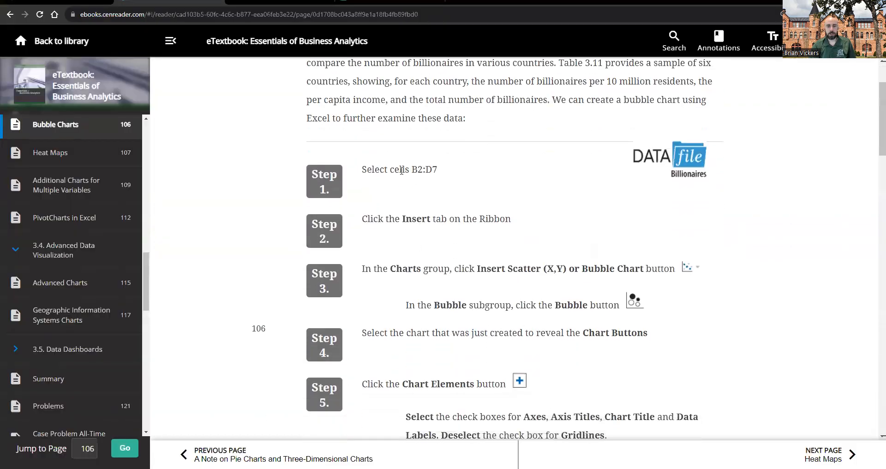
{"action": "left_click_drag", "start_coordinate": [362, 170], "coordinate": [445, 172]}
{"action": "left_click", "coordinate": [450, 208]}
{"action": "key", "text": "alt+Tab"}
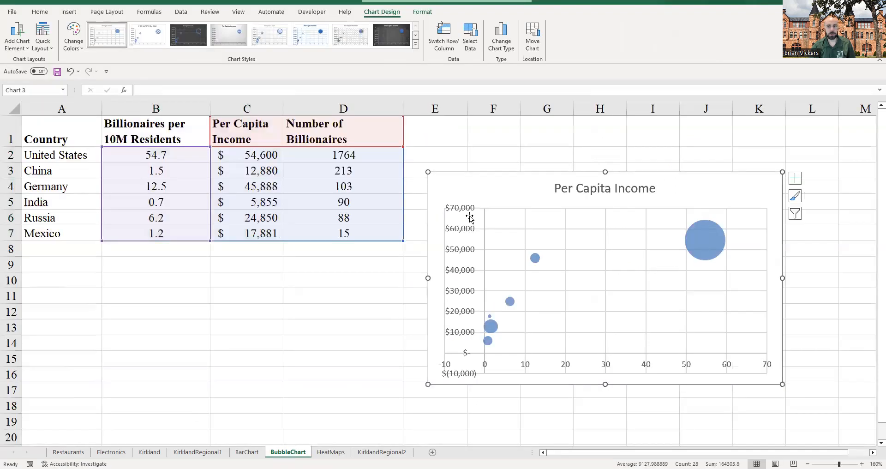
{"action": "key", "text": "Delete"}
Step: Insert a Bubble chart from B2:D7 and move it beside the data table, checking it against the eTextbook steps
{"action": "left_click_drag", "start_coordinate": [180, 153], "coordinate": [359, 239]}
{"action": "left_click", "coordinate": [69, 11]}
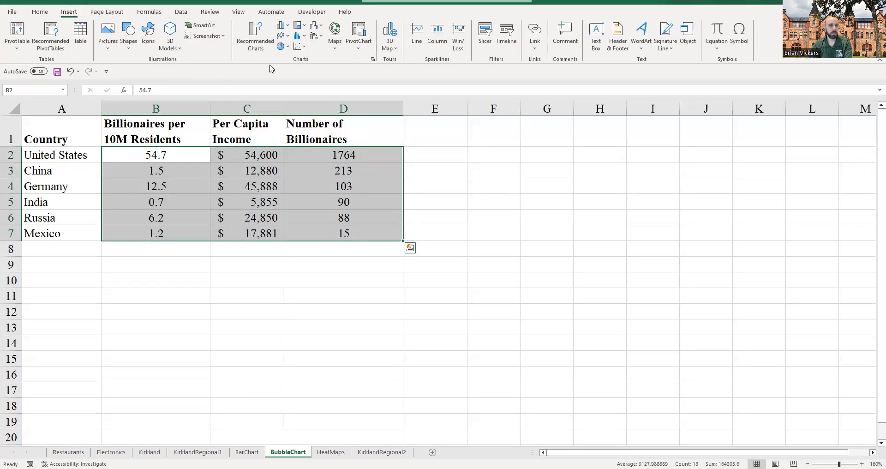
{"action": "left_click", "coordinate": [299, 46]}
{"action": "left_click", "coordinate": [306, 148]}
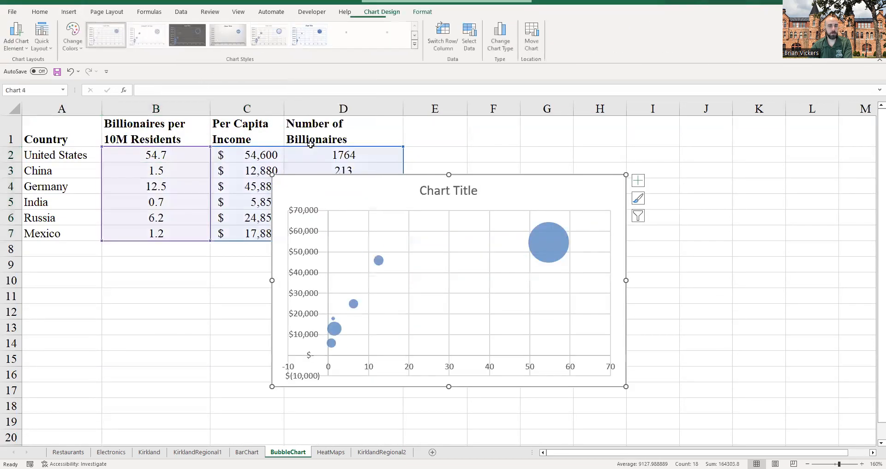
{"action": "left_click_drag", "start_coordinate": [385, 188], "coordinate": [547, 169]}
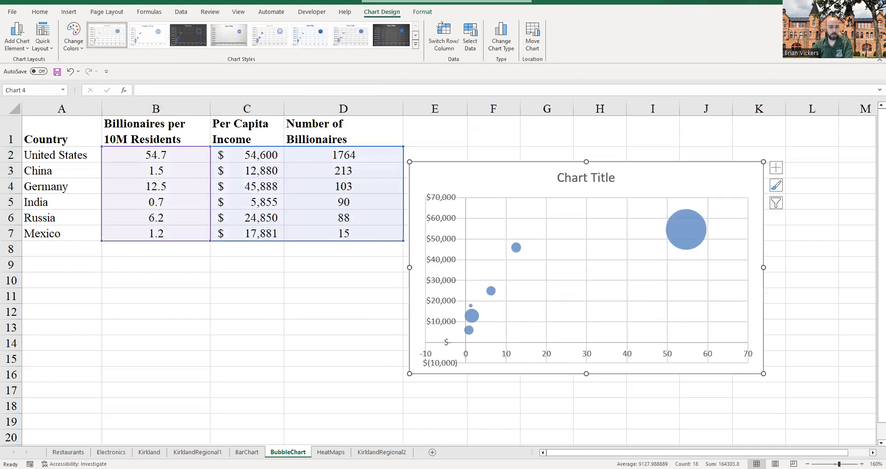
{"action": "key", "text": "alt+Tab"}
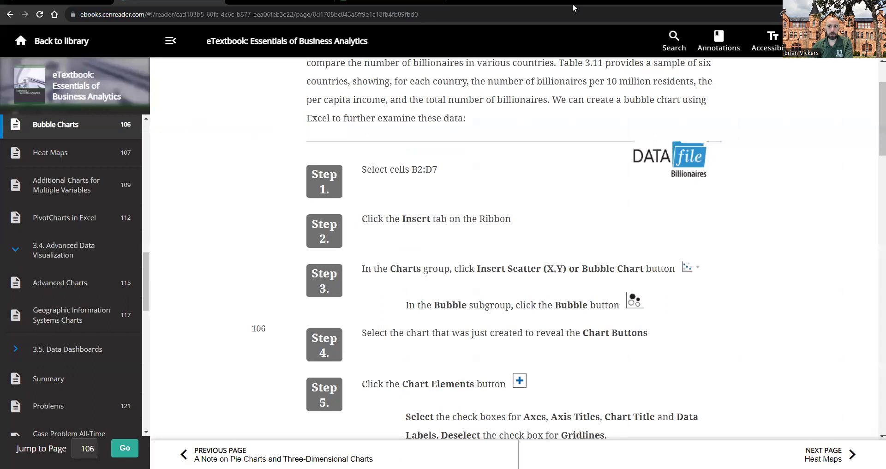
{"action": "key", "text": "alt+Tab"}
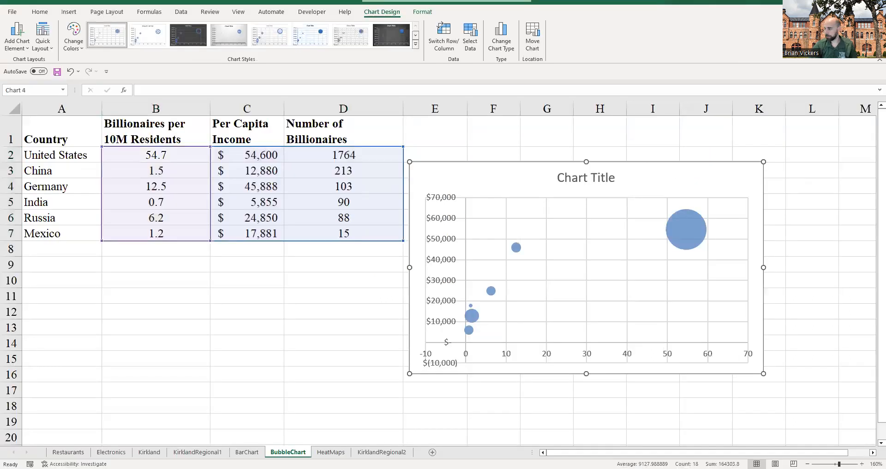
Step: Set the bubble chart's title to "Billionaires by Country" and close the title formatting options
{"action": "double_click", "coordinate": [588, 176]}
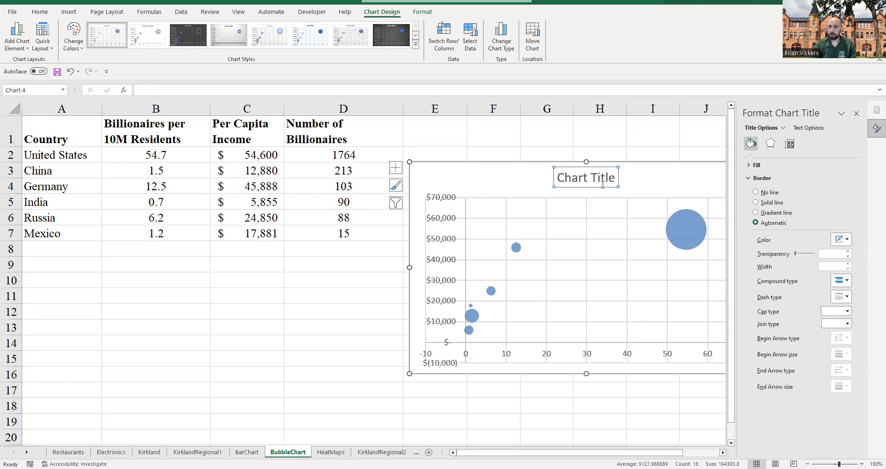
{"action": "double_click", "coordinate": [602, 183]}
{"action": "key", "text": "Right"}
{"action": "key", "text": "ctrl+a"}
{"action": "type", "text": "Billionaires by Country"}
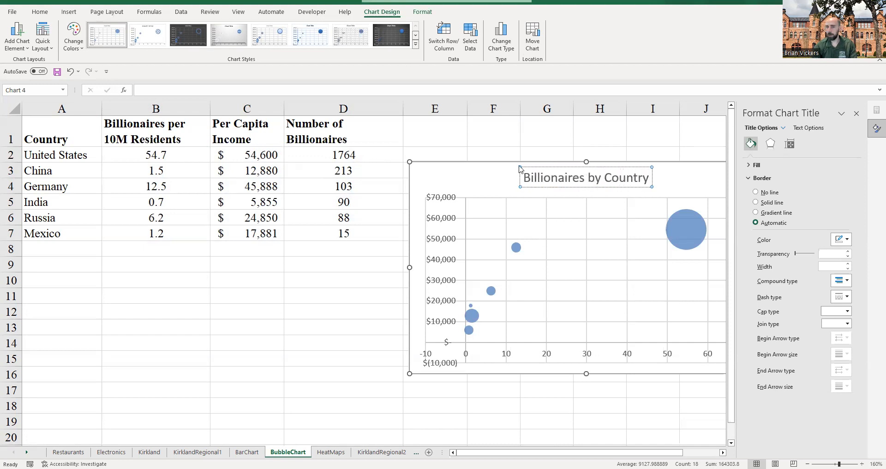
{"action": "left_click", "coordinate": [490, 178]}
{"action": "left_click", "coordinate": [856, 113]}
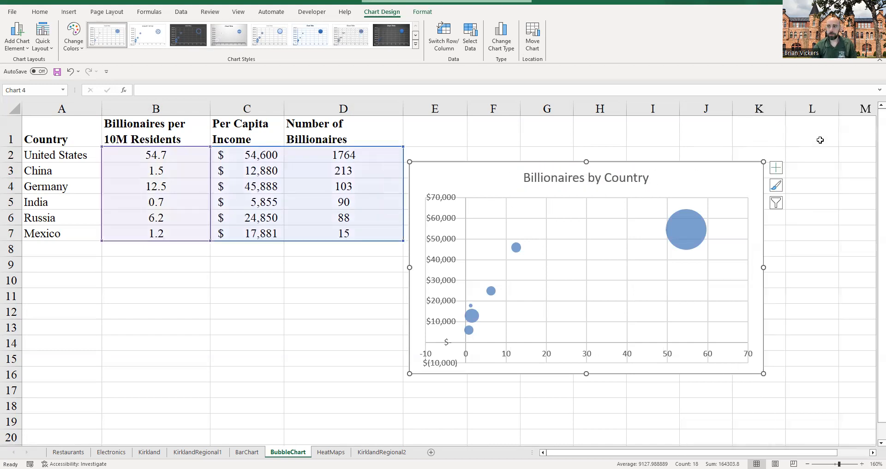
Step: Add axis titles to the bubble chart and select the horizontal axis title
{"action": "left_click", "coordinate": [775, 167]}
{"action": "left_click", "coordinate": [798, 188]}
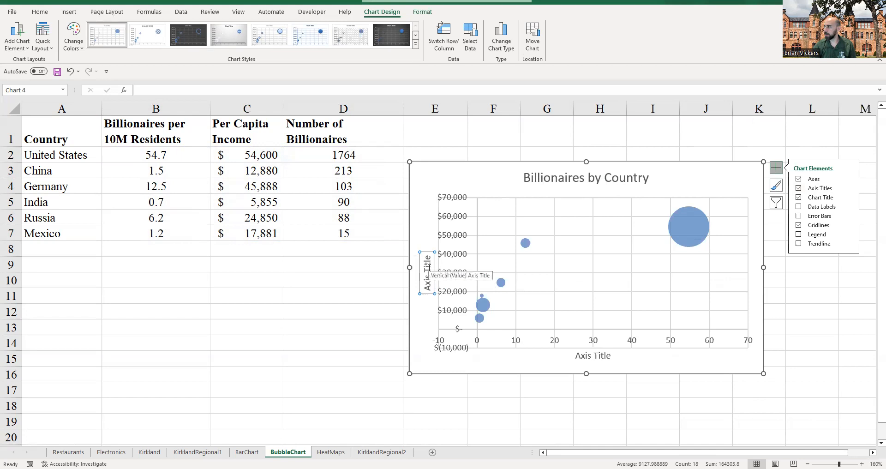
{"action": "left_click", "coordinate": [595, 357]}
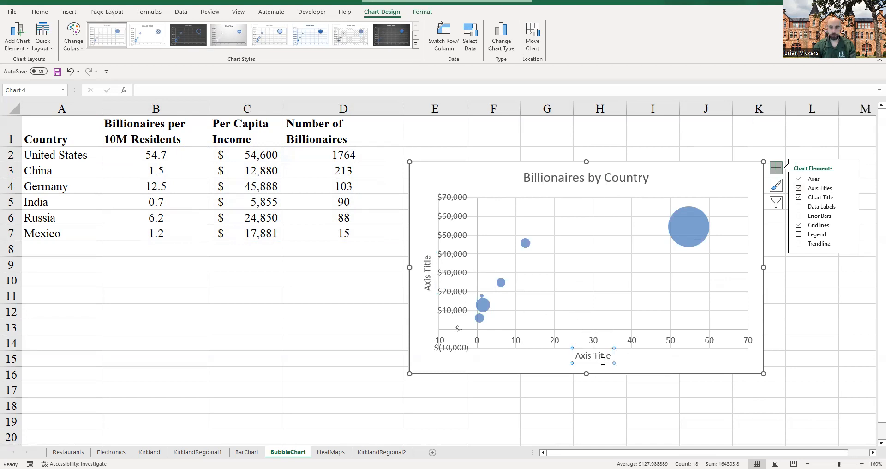
{"action": "left_click", "coordinate": [596, 358]}
Step: Edit the chart's data source so that the single series takes its name from cell B1
{"action": "right_click", "coordinate": [588, 364]}
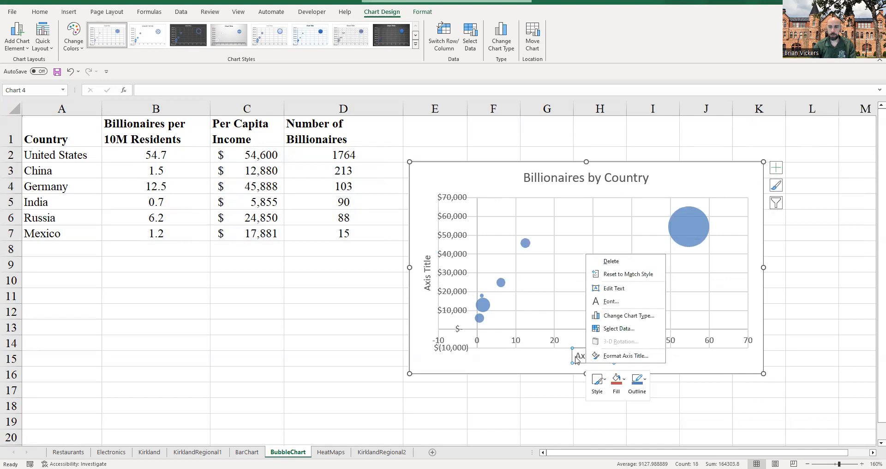
{"action": "left_click", "coordinate": [615, 329]}
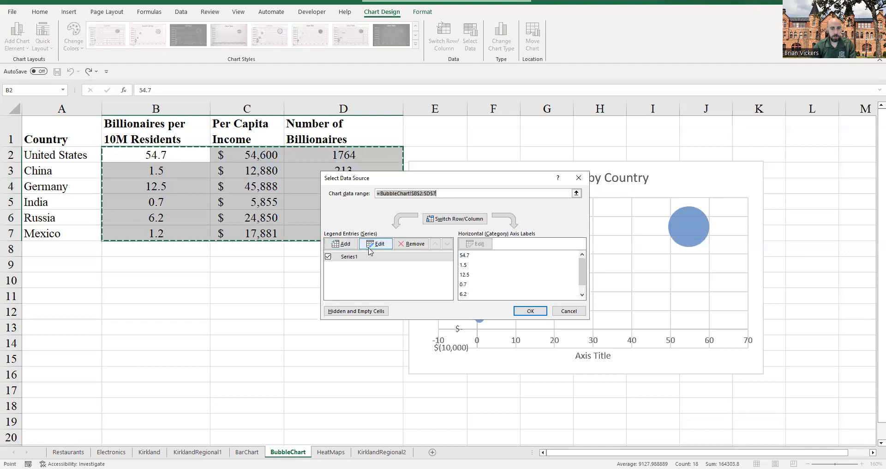
{"action": "left_click", "coordinate": [354, 256]}
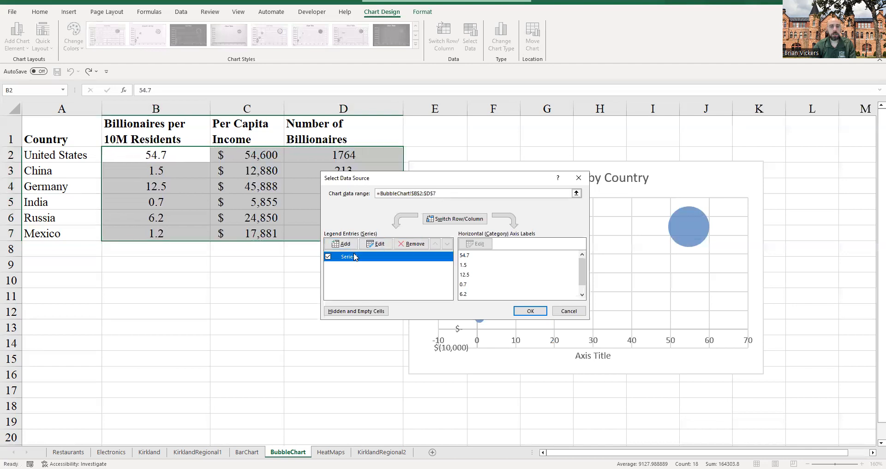
{"action": "left_click", "coordinate": [482, 257]}
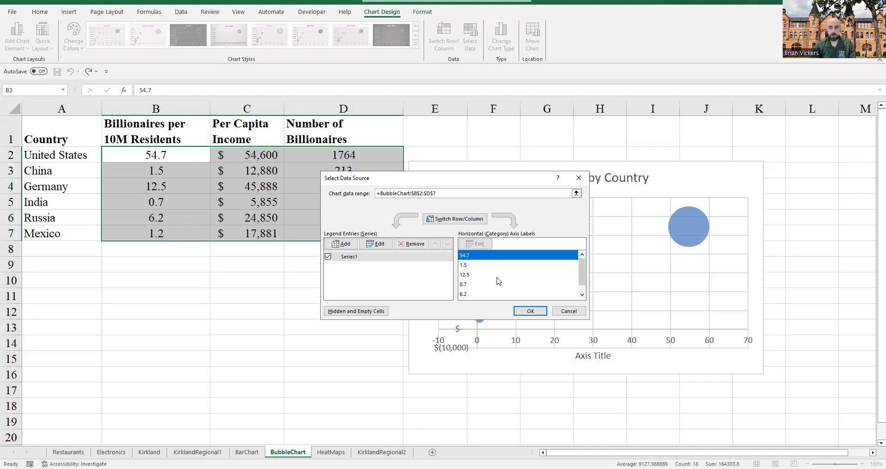
{"action": "left_click", "coordinate": [474, 295]}
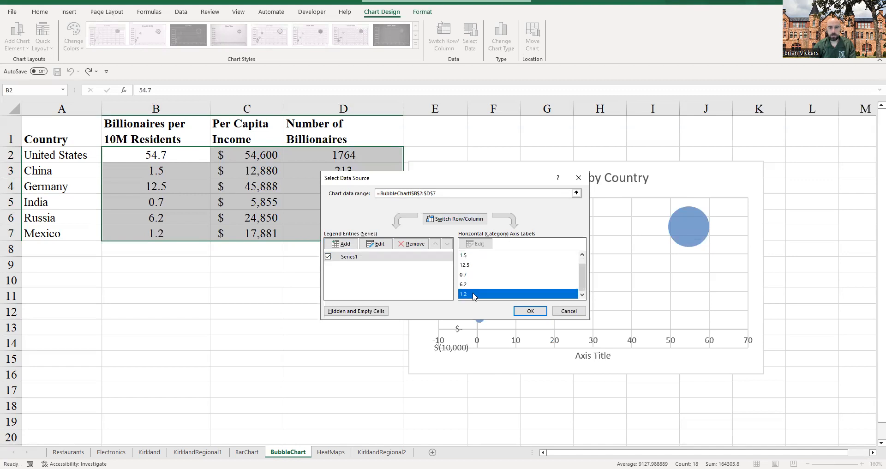
{"action": "left_click", "coordinate": [471, 254]}
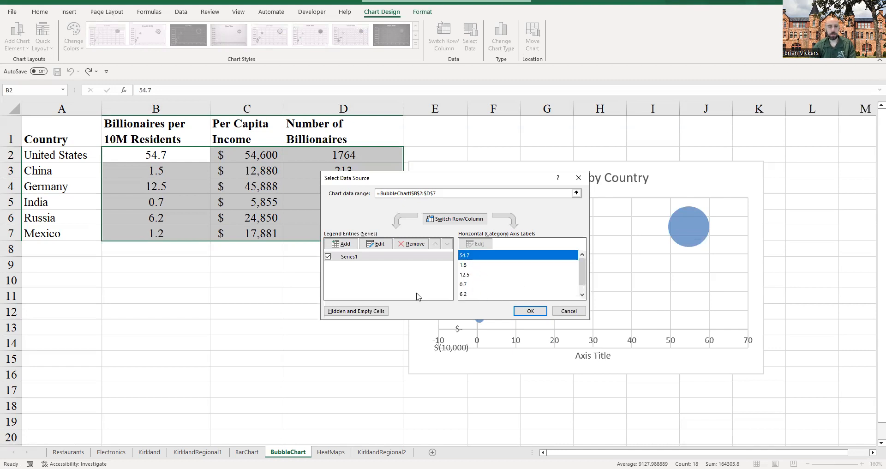
{"action": "left_click", "coordinate": [377, 244]}
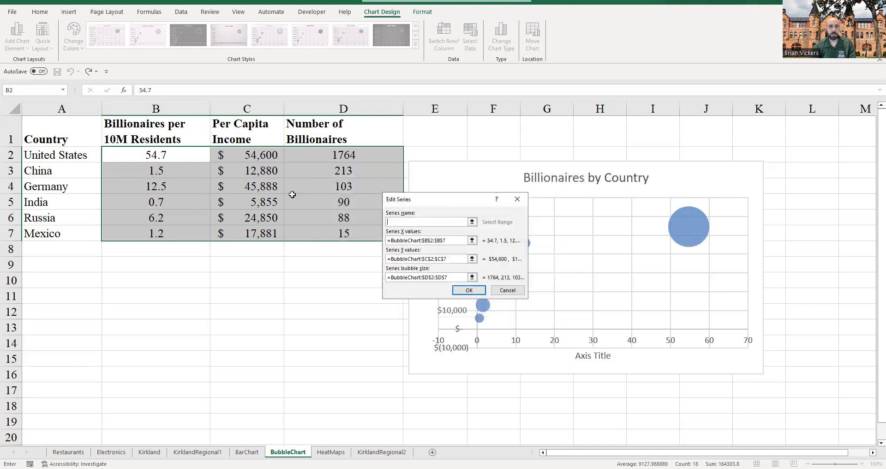
{"action": "left_click", "coordinate": [167, 131]}
{"action": "left_click", "coordinate": [471, 290]}
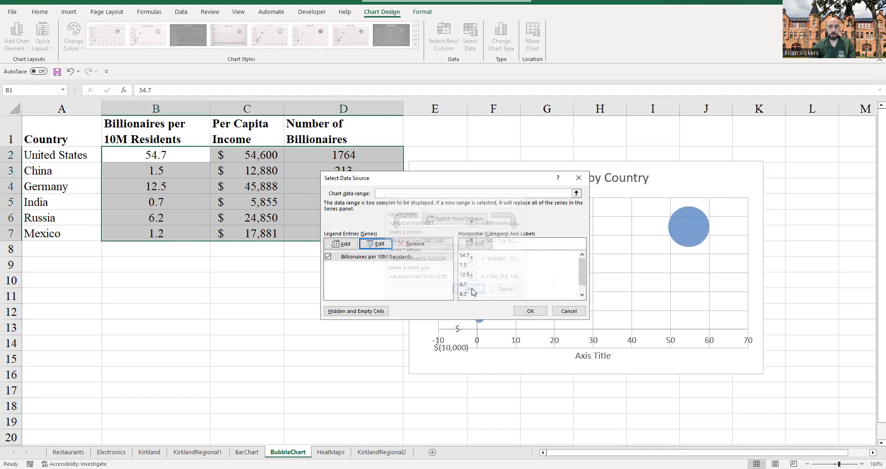
{"action": "left_click", "coordinate": [530, 311]}
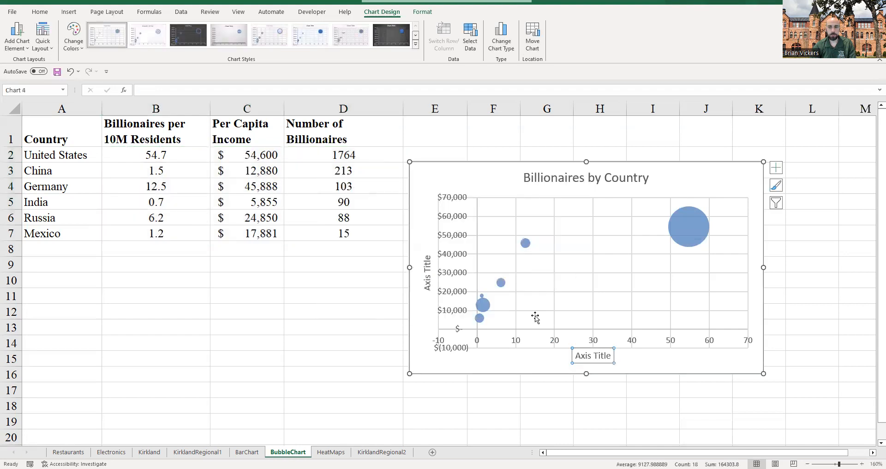
Step: Set the horizontal axis title to "Billionaires per 10mil Residents"
{"action": "double_click", "coordinate": [599, 355]}
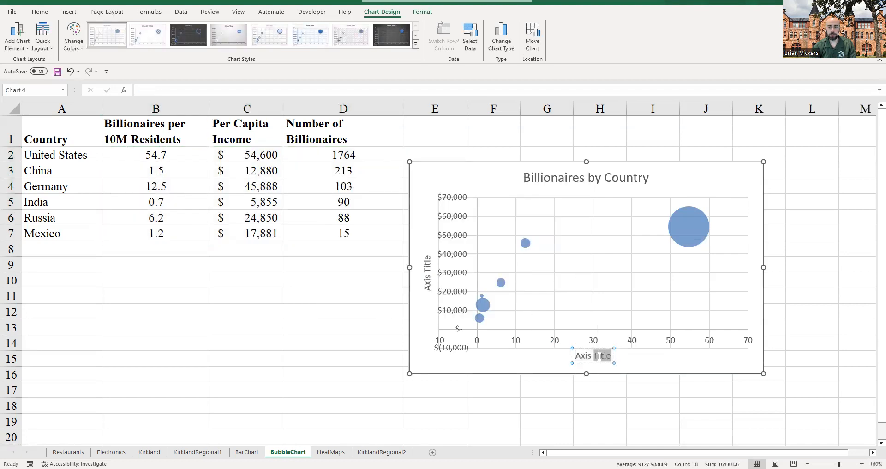
{"action": "triple_click", "coordinate": [599, 356]}
{"action": "type", "text": "Billionaires per 10mil"}
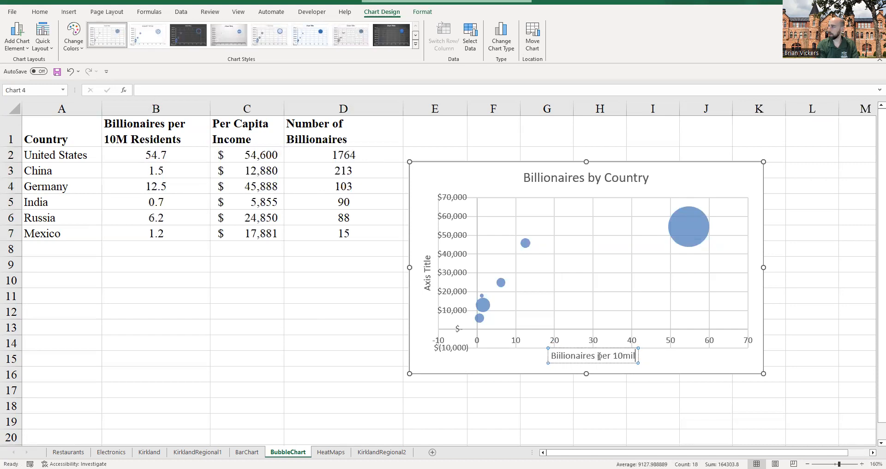
{"action": "type", "text": " Resi"}
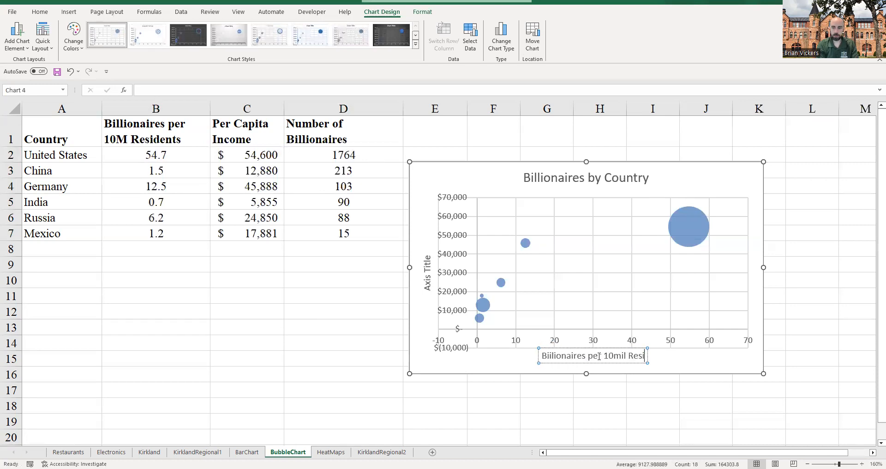
{"action": "type", "text": "dents"}
Step: Set the vertical axis title to "Per Capita Income"
{"action": "left_click", "coordinate": [427, 280]}
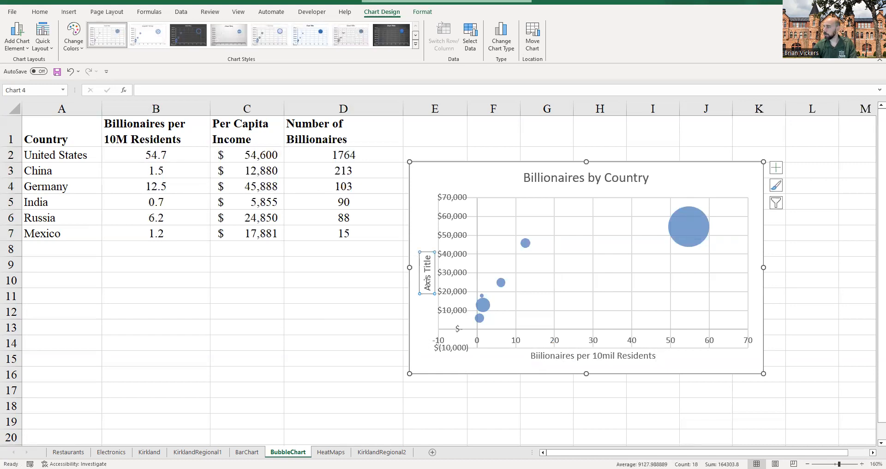
{"action": "triple_click", "coordinate": [427, 281]}
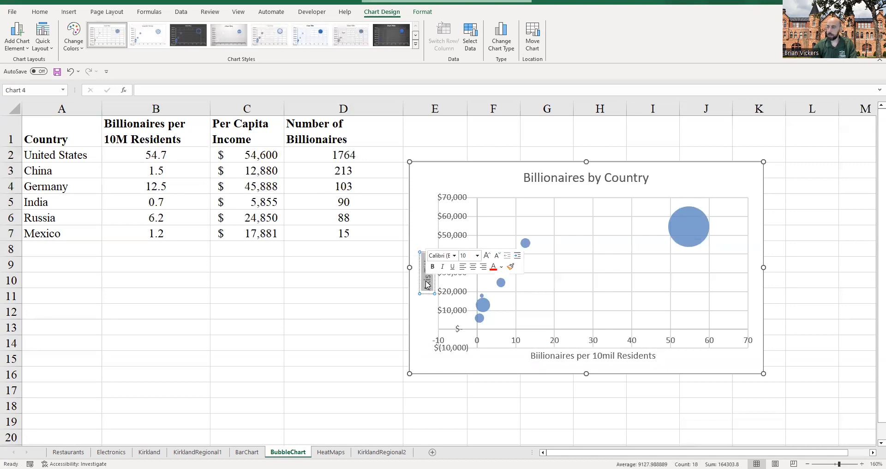
{"action": "type", "text": "Per Ca"}
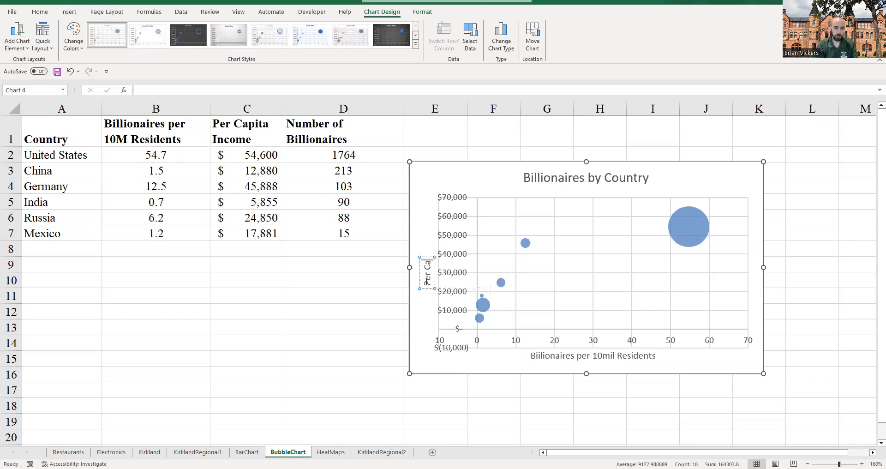
{"action": "type", "text": "pita Income"}
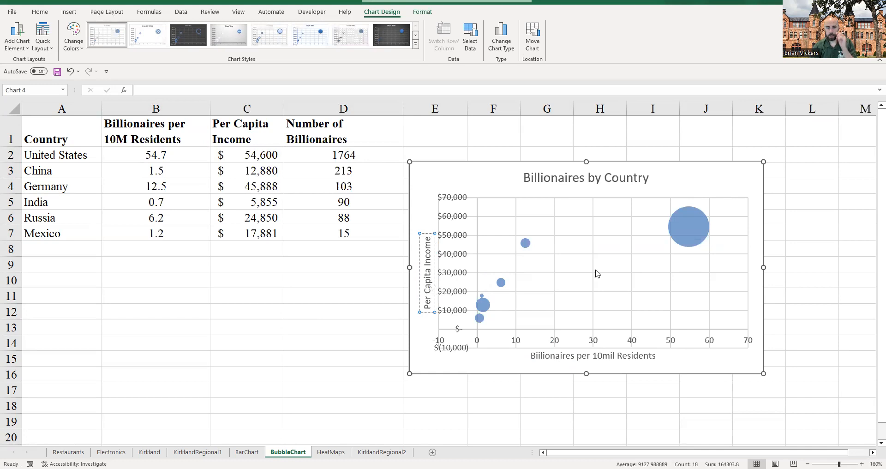
{"action": "left_click", "coordinate": [473, 421]}
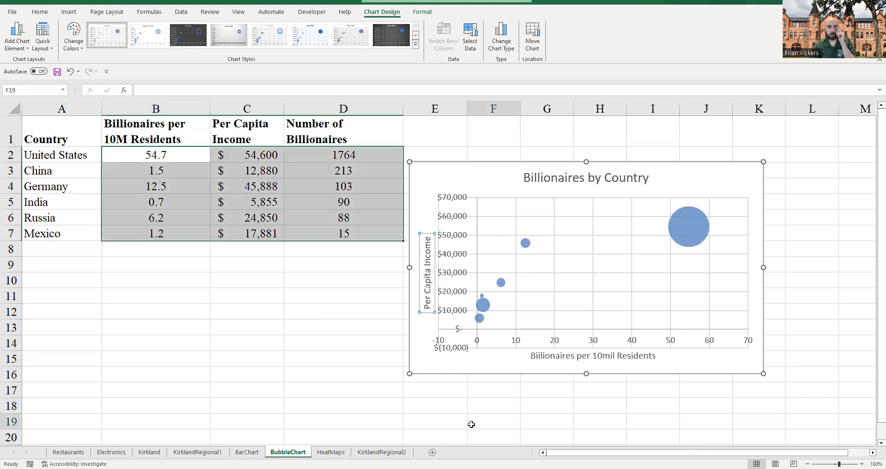
Step: Try the Low and High label positions for the vertical axis of the bubble chart
{"action": "left_click", "coordinate": [687, 231]}
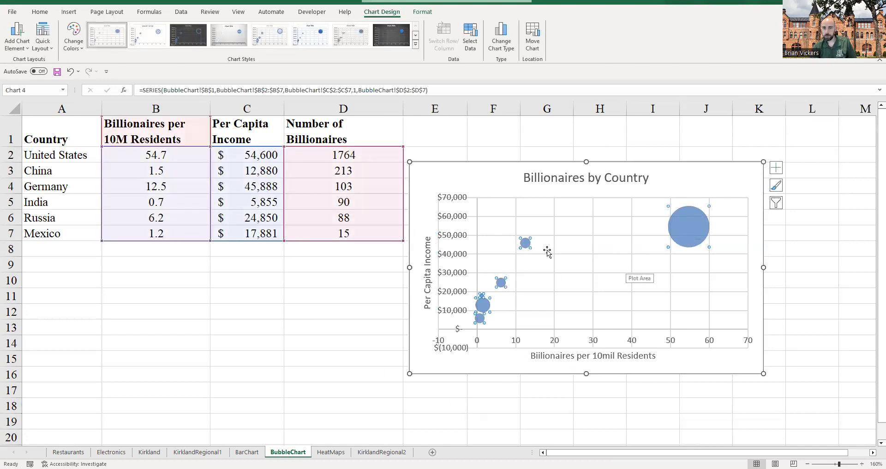
{"action": "left_click", "coordinate": [456, 219]}
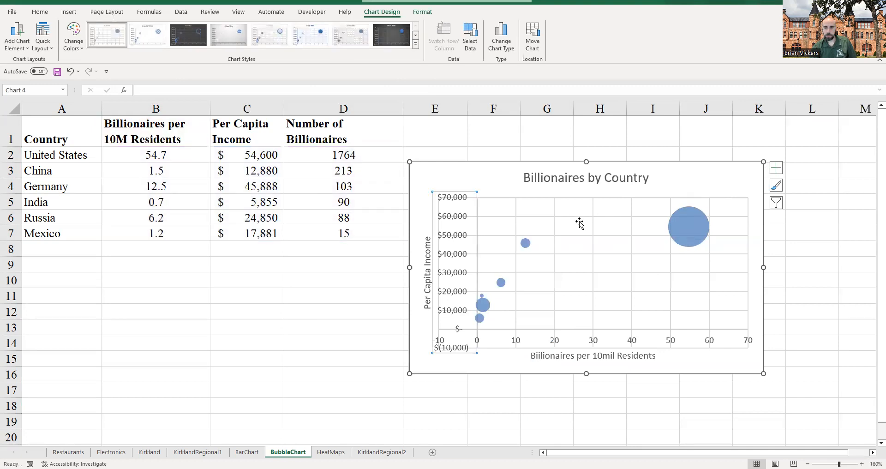
{"action": "right_click", "coordinate": [455, 220]}
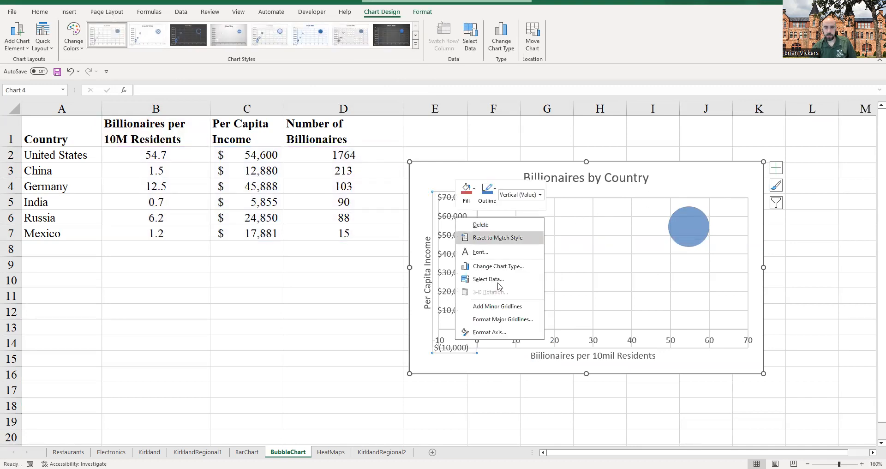
{"action": "left_click", "coordinate": [489, 331]}
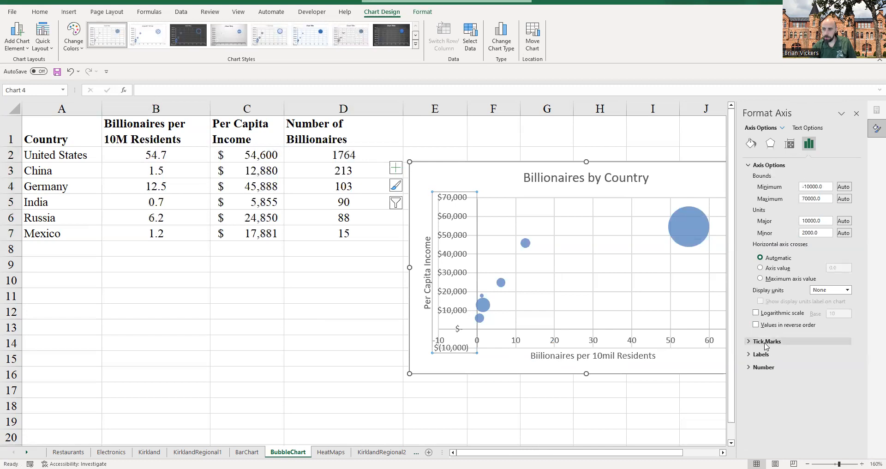
{"action": "left_click", "coordinate": [749, 342]}
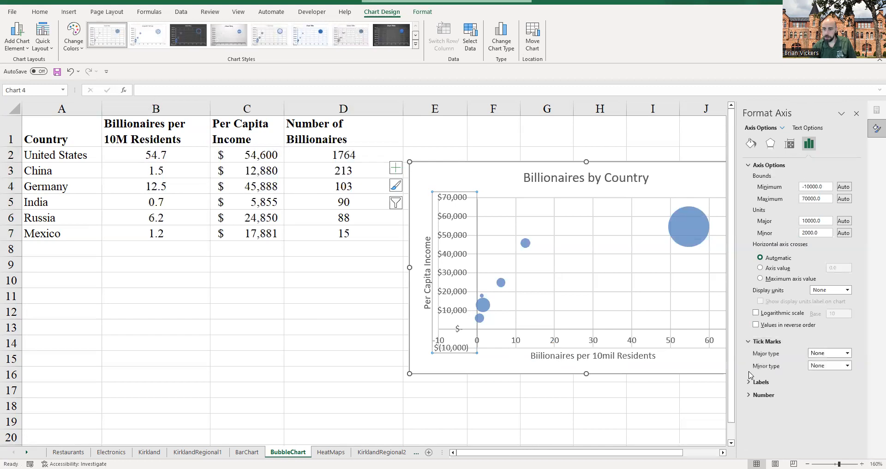
{"action": "left_click", "coordinate": [750, 382]}
{"action": "left_click", "coordinate": [847, 393]}
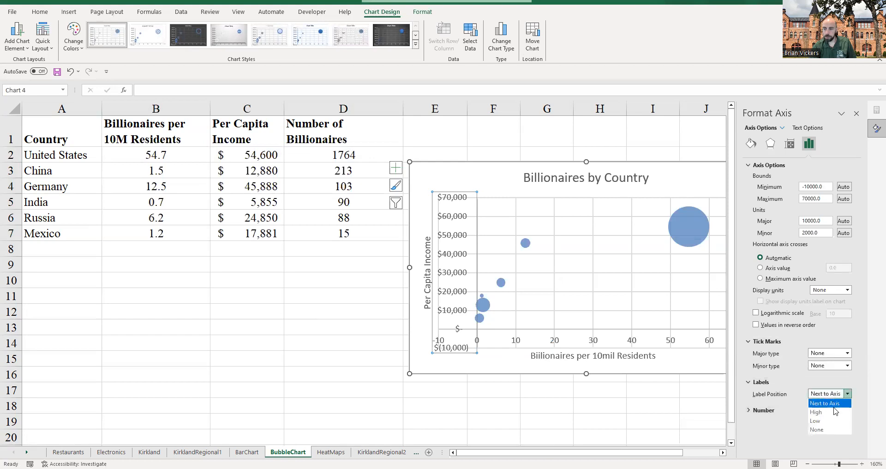
{"action": "left_click", "coordinate": [831, 421]}
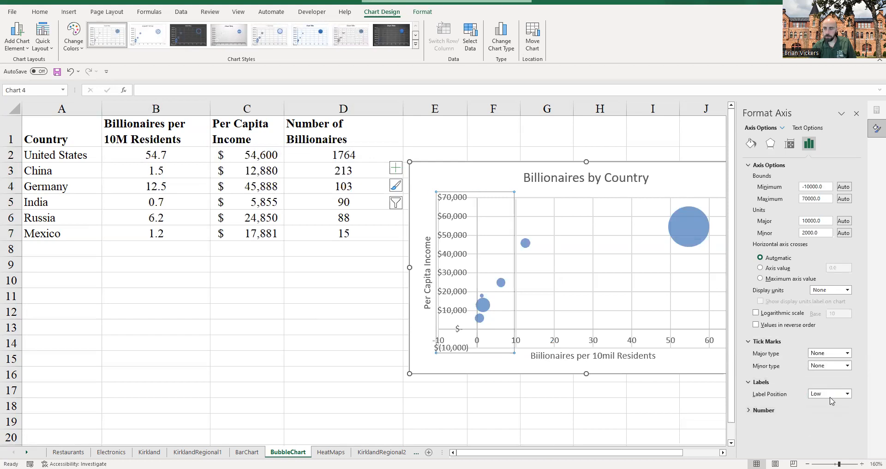
{"action": "left_click", "coordinate": [847, 393]}
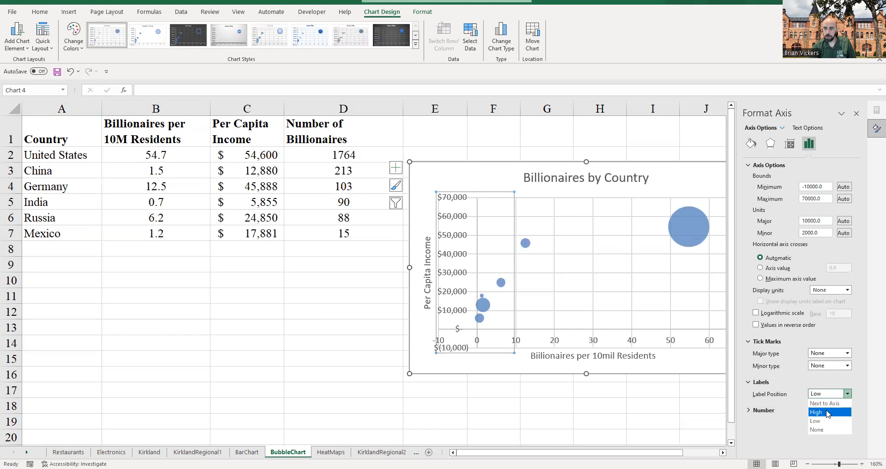
{"action": "left_click", "coordinate": [816, 412]}
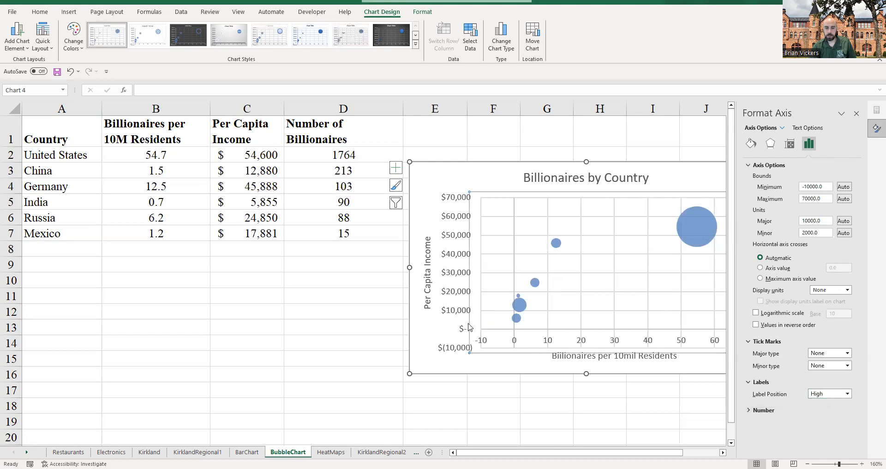
Step: Format the horizontal axis labels, trying the High label position and settling on Low
{"action": "left_click", "coordinate": [480, 343]}
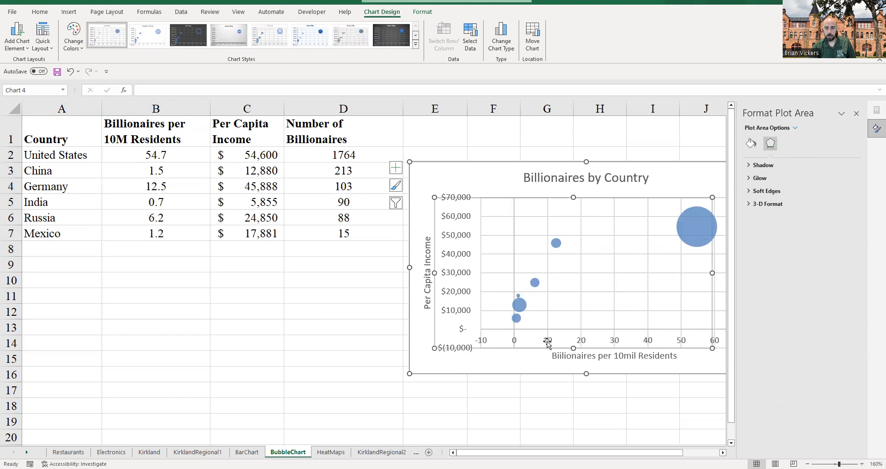
{"action": "left_click", "coordinate": [721, 345]}
{"action": "left_click", "coordinate": [715, 340]}
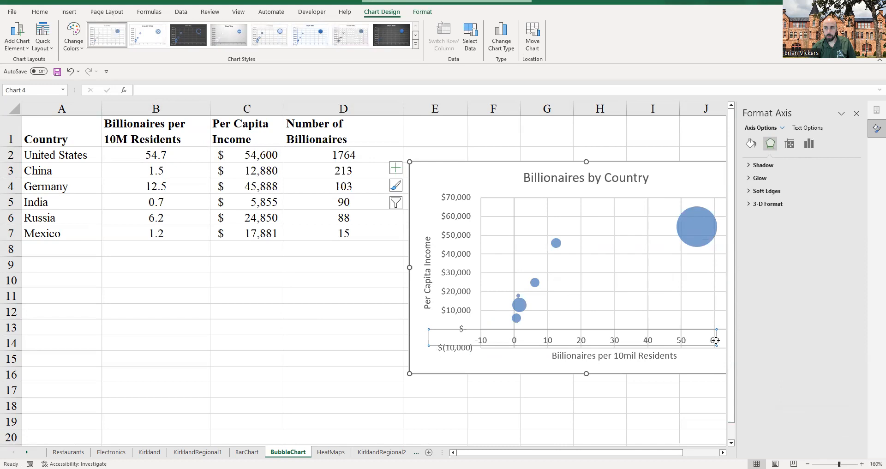
{"action": "right_click", "coordinate": [715, 340]}
{"action": "left_click", "coordinate": [743, 443]}
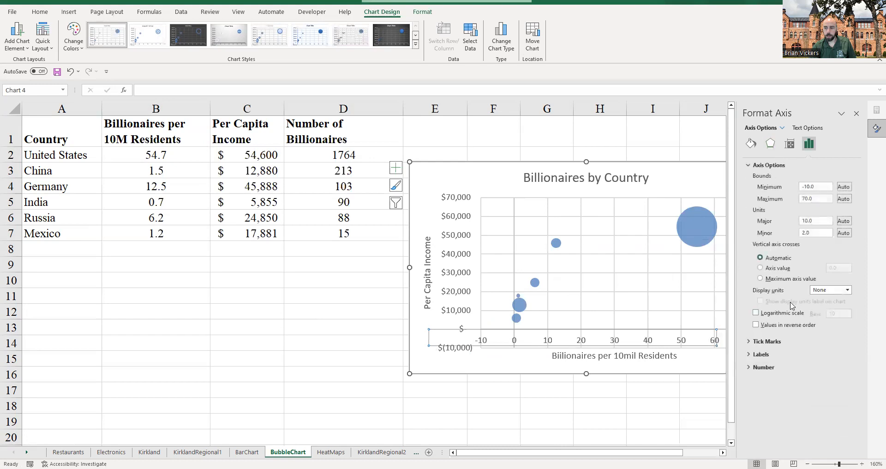
{"action": "left_click", "coordinate": [780, 354]}
{"action": "left_click", "coordinate": [793, 382]}
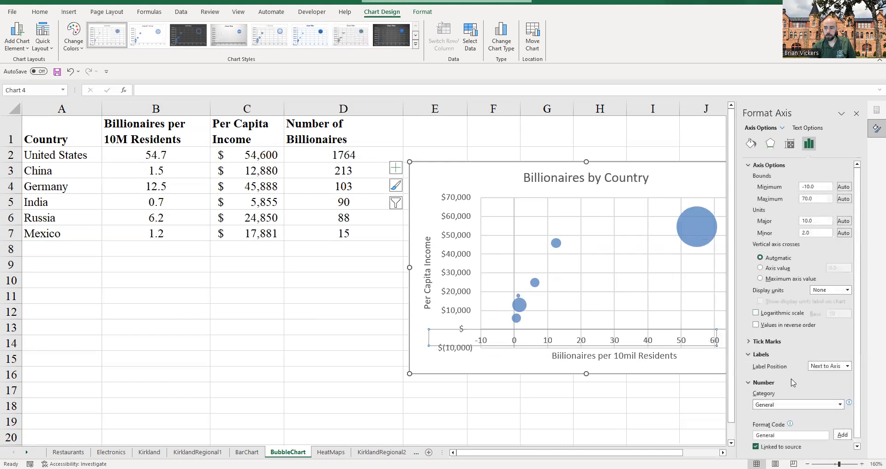
{"action": "left_click", "coordinate": [826, 367]}
{"action": "left_click", "coordinate": [825, 388]}
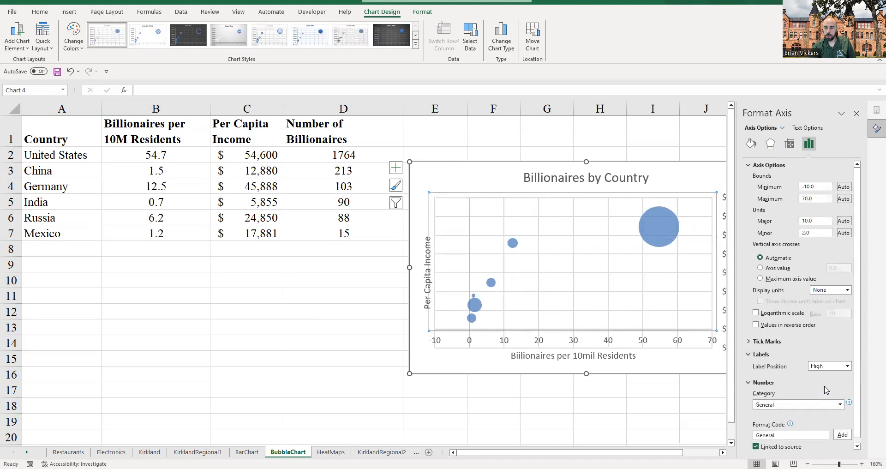
{"action": "left_click", "coordinate": [835, 367]}
{"action": "left_click", "coordinate": [815, 392]}
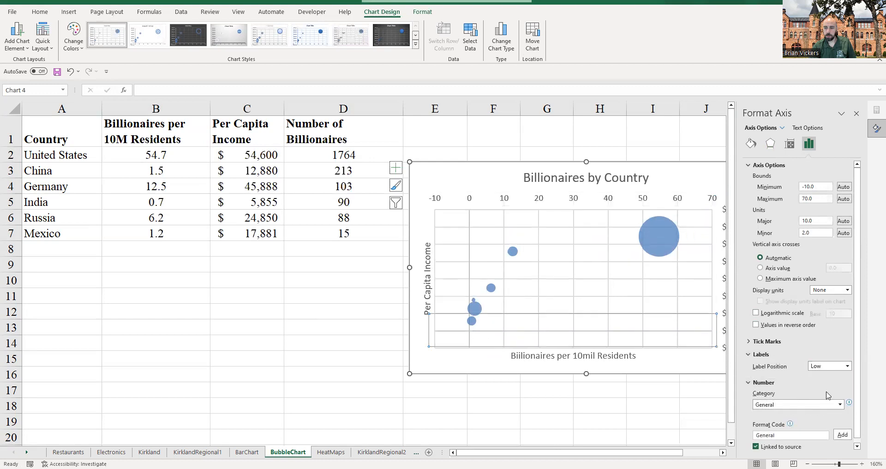
Step: Try label position None on the horizontal axis and shift the chart, and undo both changes
{"action": "left_click", "coordinate": [831, 366]}
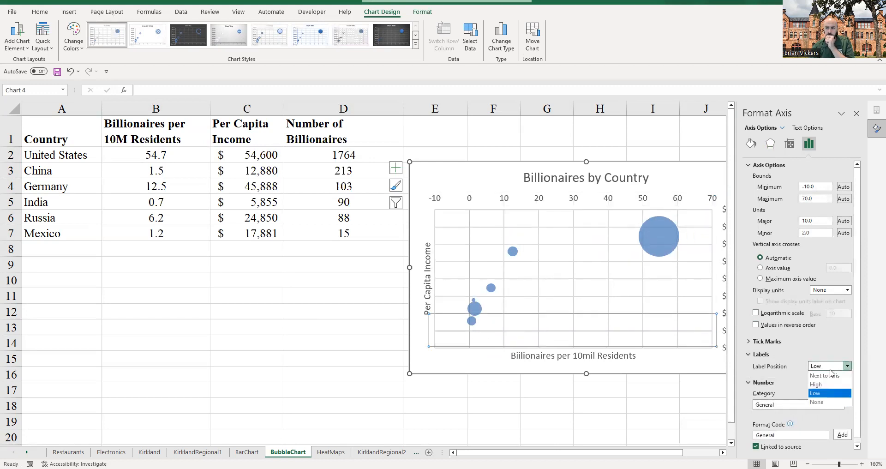
{"action": "left_click", "coordinate": [834, 402]}
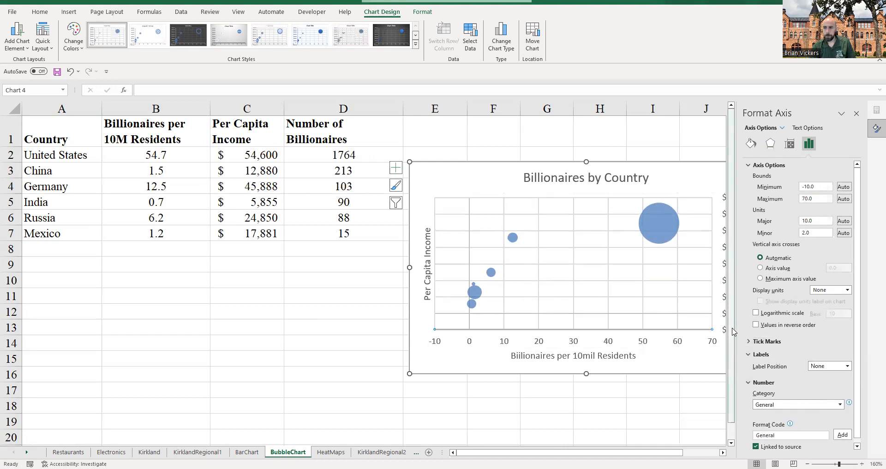
{"action": "left_click_drag", "start_coordinate": [691, 167], "coordinate": [646, 160]}
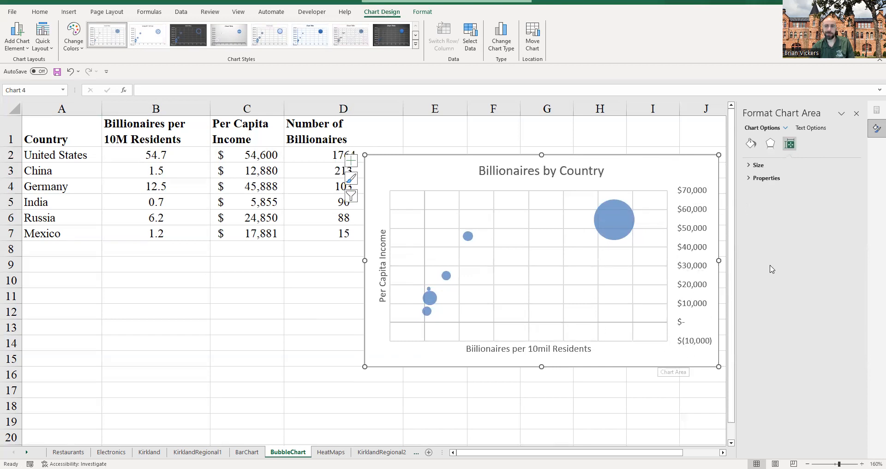
{"action": "key", "text": "ctrl+z"}
{"action": "key", "text": "ctrl+z"}
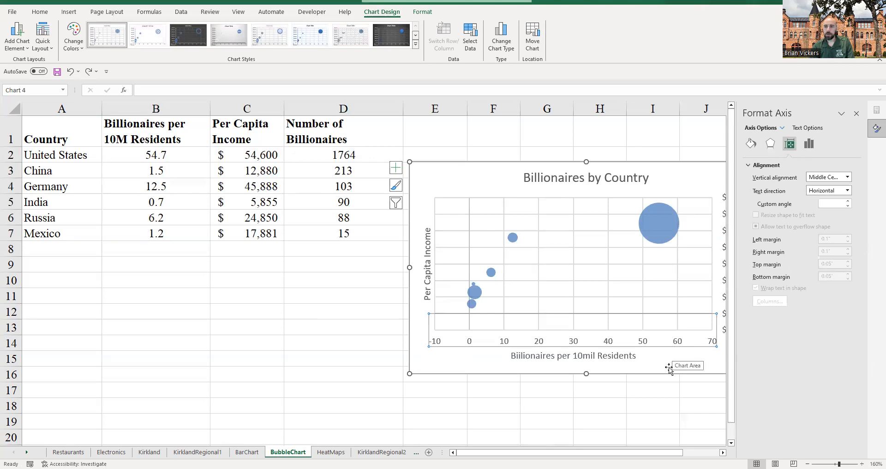
{"action": "left_click", "coordinate": [657, 400]}
Step: Set the vertical axis label position to Low and reposition the chart beside the data table
{"action": "left_click", "coordinate": [724, 261]}
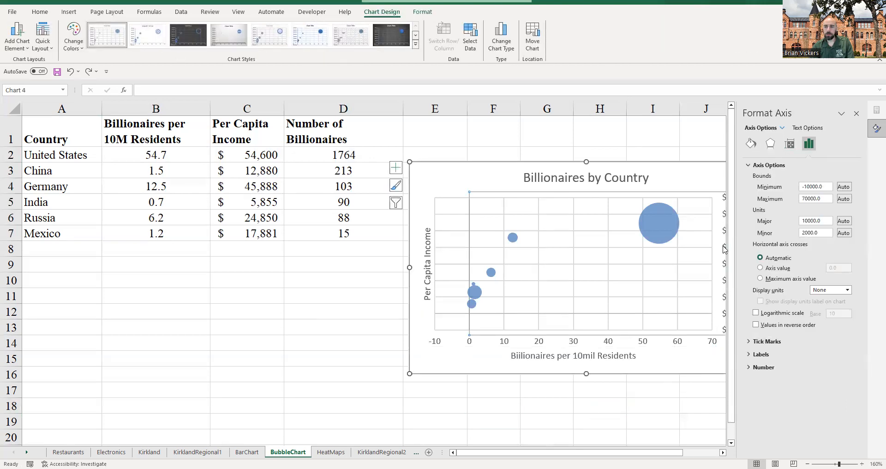
{"action": "left_click", "coordinate": [855, 113]}
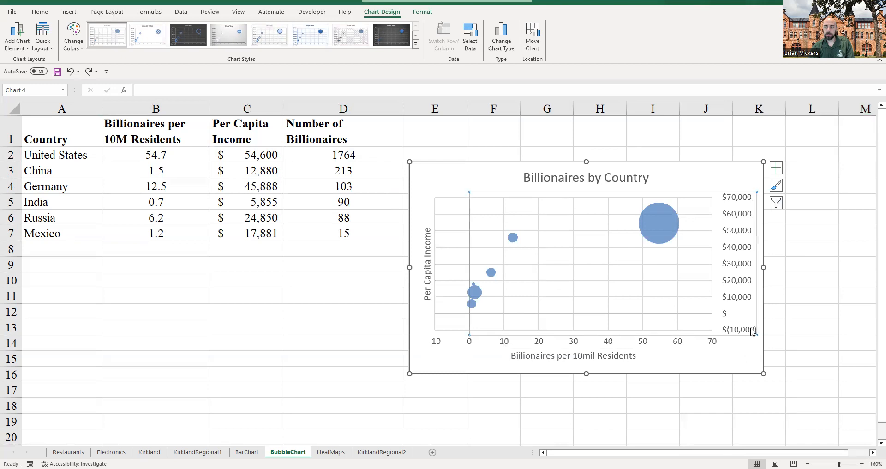
{"action": "right_click", "coordinate": [752, 332]}
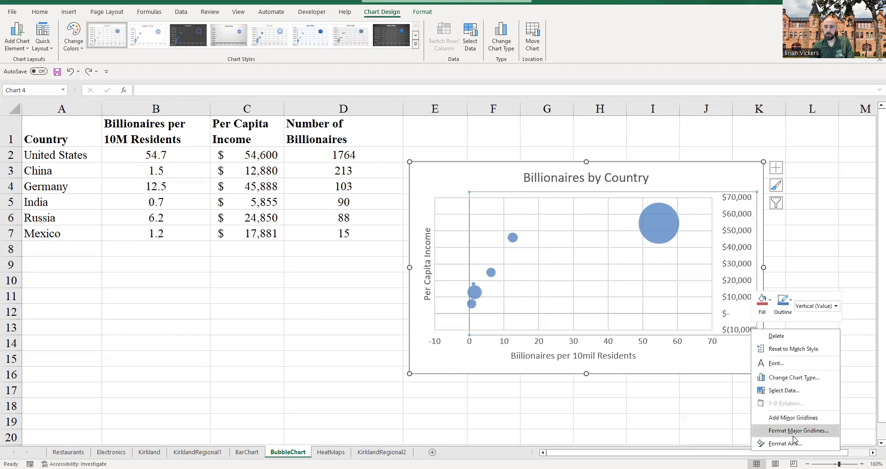
{"action": "left_click", "coordinate": [796, 439]}
{"action": "left_click", "coordinate": [761, 353]}
{"action": "left_click", "coordinate": [848, 366]}
{"action": "left_click", "coordinate": [823, 383]}
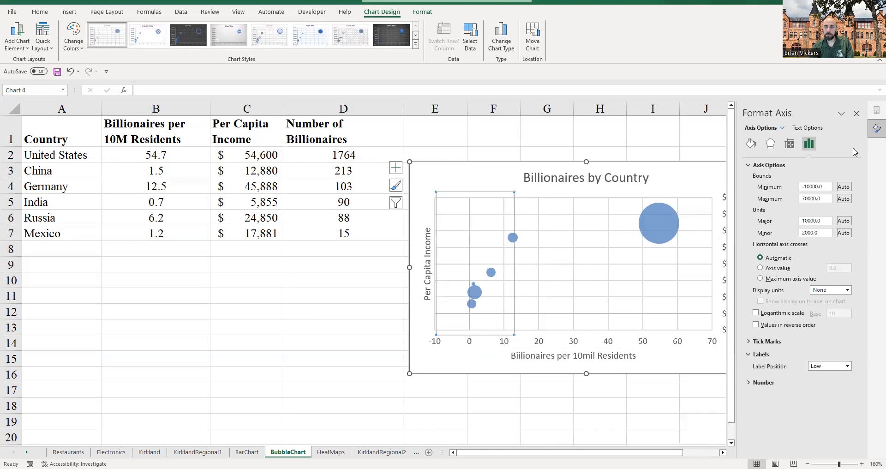
{"action": "left_click", "coordinate": [856, 113]}
{"action": "left_click_drag", "start_coordinate": [666, 178], "coordinate": [685, 176]}
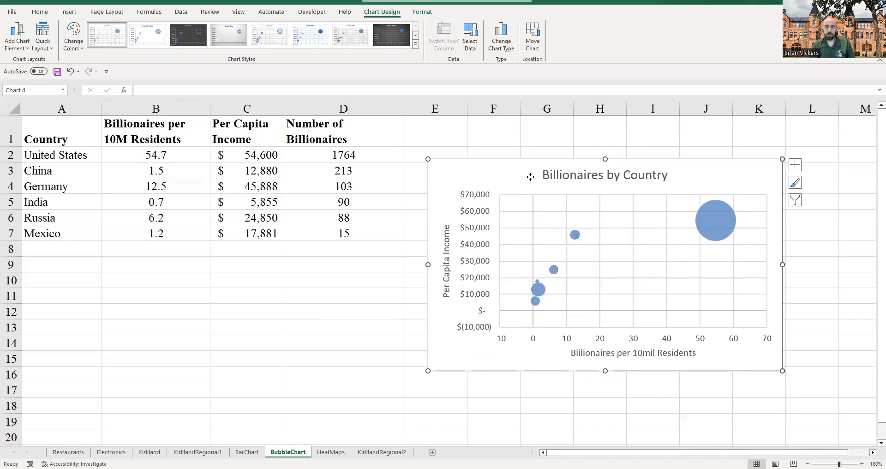
{"action": "left_click_drag", "start_coordinate": [530, 177], "coordinate": [509, 148]}
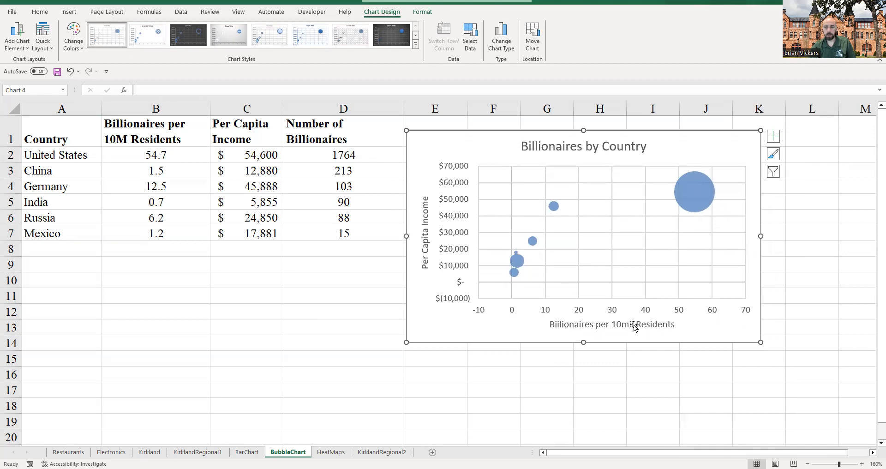
Step: Set the minimum bound of the vertical axis to 0
{"action": "left_click", "coordinate": [465, 298]}
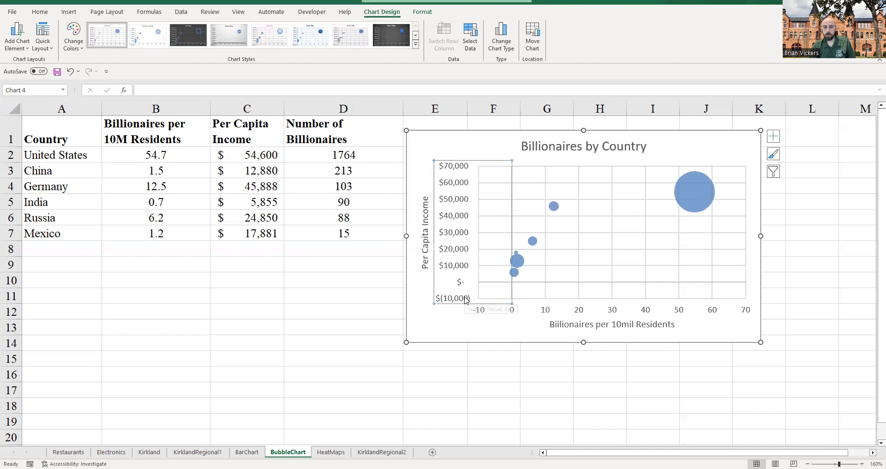
{"action": "right_click", "coordinate": [465, 298]}
{"action": "left_click", "coordinate": [502, 412]}
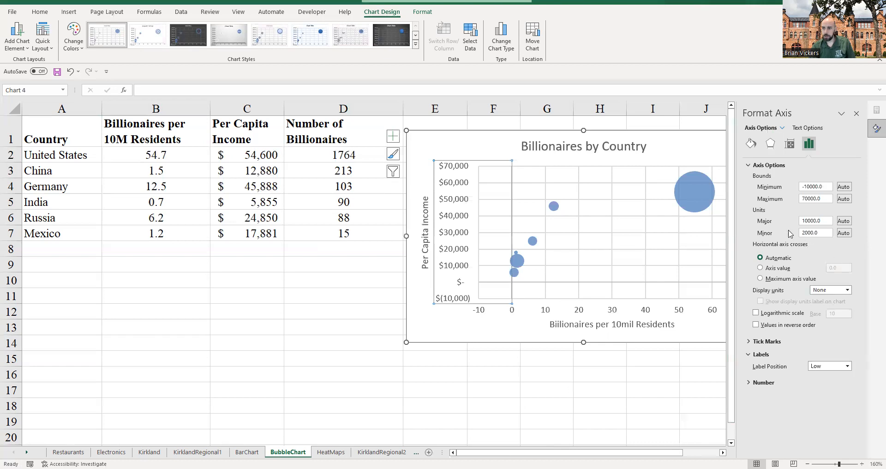
{"action": "left_click_drag", "start_coordinate": [826, 186], "coordinate": [791, 190]}
{"action": "type", "text": "0"}
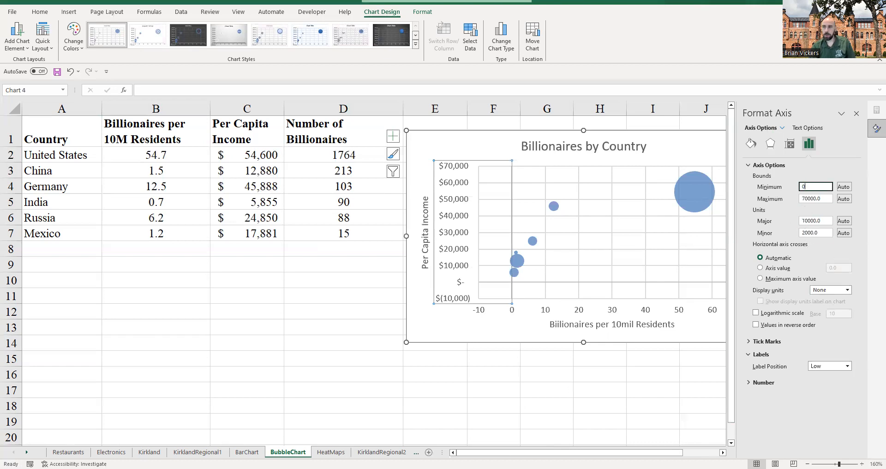
{"action": "left_click", "coordinate": [856, 114]}
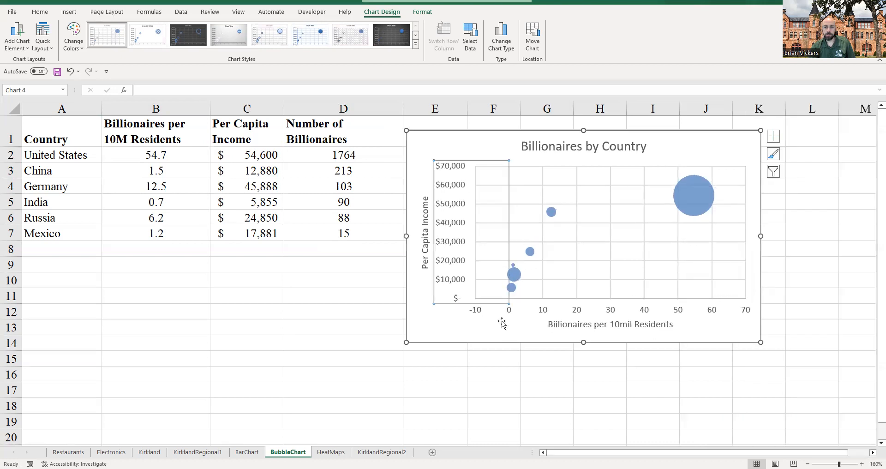
{"action": "left_click", "coordinate": [498, 385]}
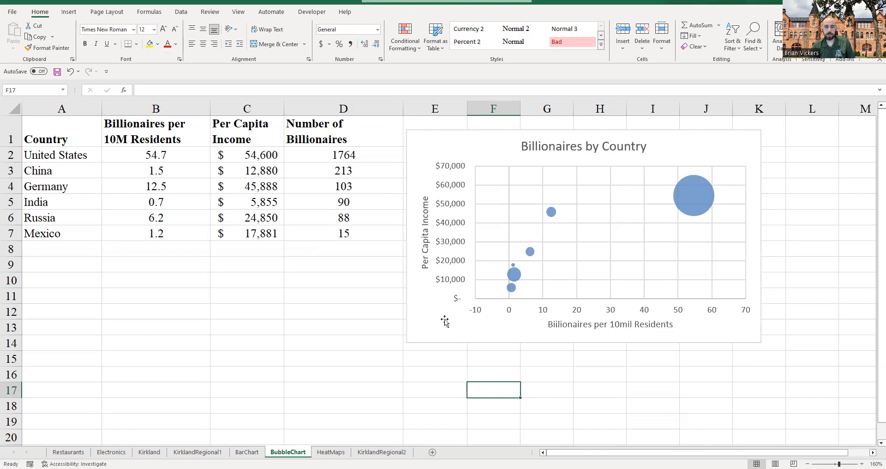
Step: Add data labels to the bubble series of the Billionaires by Country chart
{"action": "left_click_drag", "start_coordinate": [173, 156], "coordinate": [178, 219]}
{"action": "left_click", "coordinate": [711, 315]}
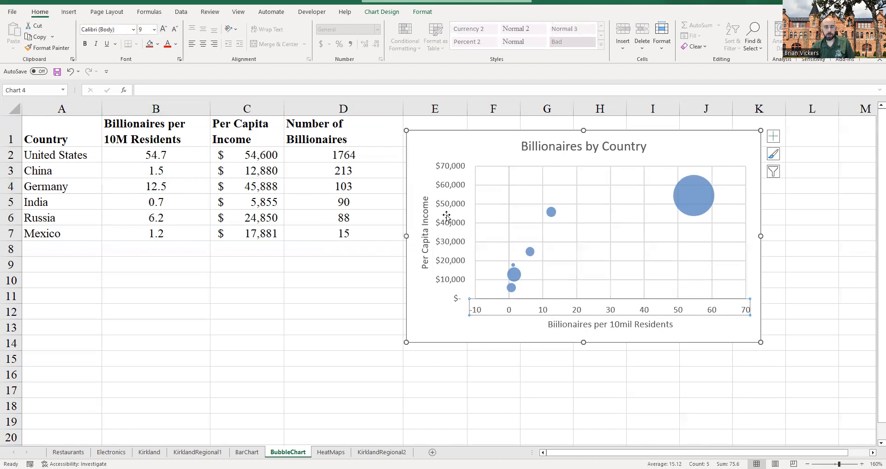
{"action": "left_click", "coordinate": [693, 196]}
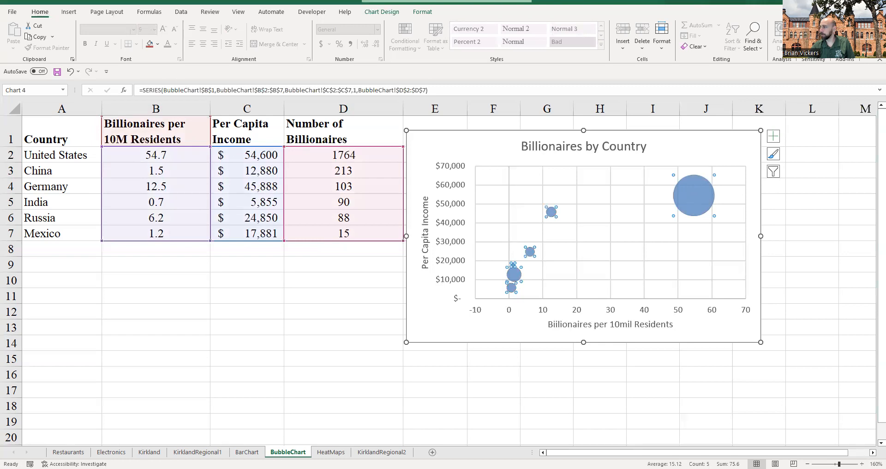
{"action": "right_click", "coordinate": [694, 196]}
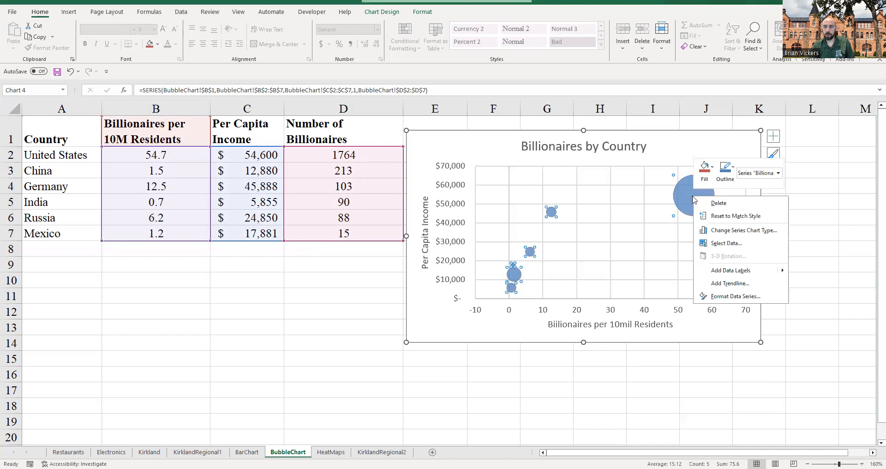
{"action": "left_click", "coordinate": [777, 139]}
{"action": "left_click", "coordinate": [795, 176]}
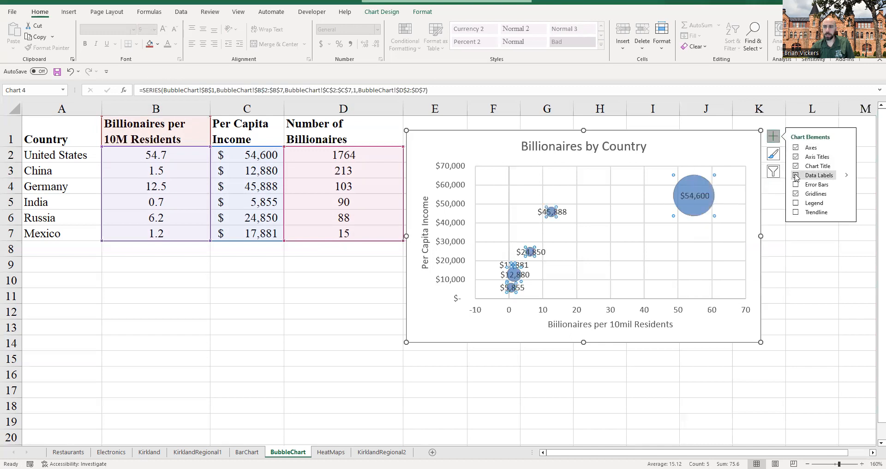
Step: Examine the label and text options of the data labels and the series options of the bubbles
{"action": "left_click", "coordinate": [848, 178]}
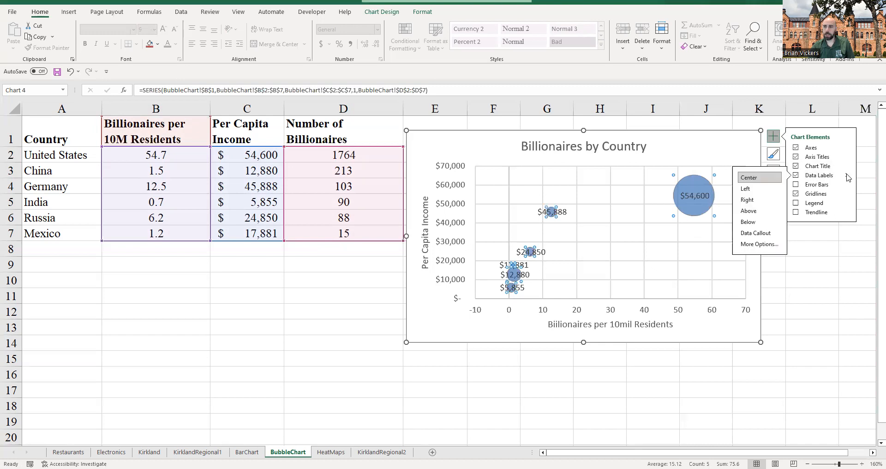
{"action": "left_click", "coordinate": [761, 244]}
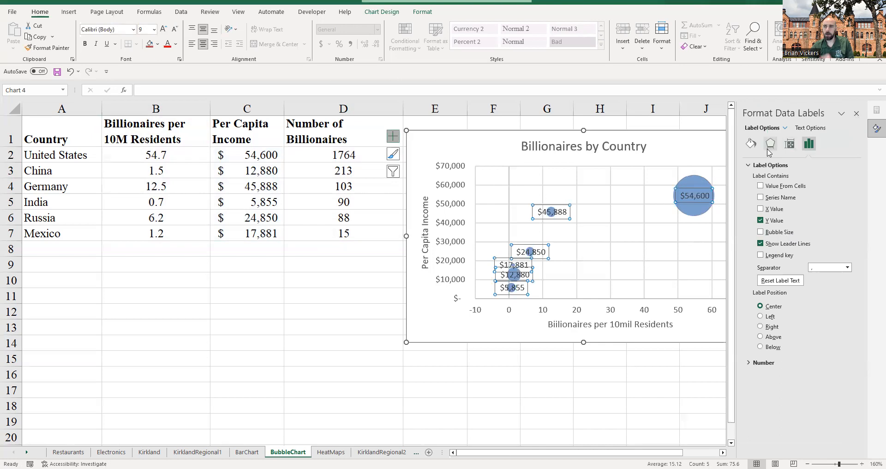
{"action": "left_click", "coordinate": [815, 129]}
{"action": "left_click", "coordinate": [759, 165]}
{"action": "left_click", "coordinate": [790, 143]}
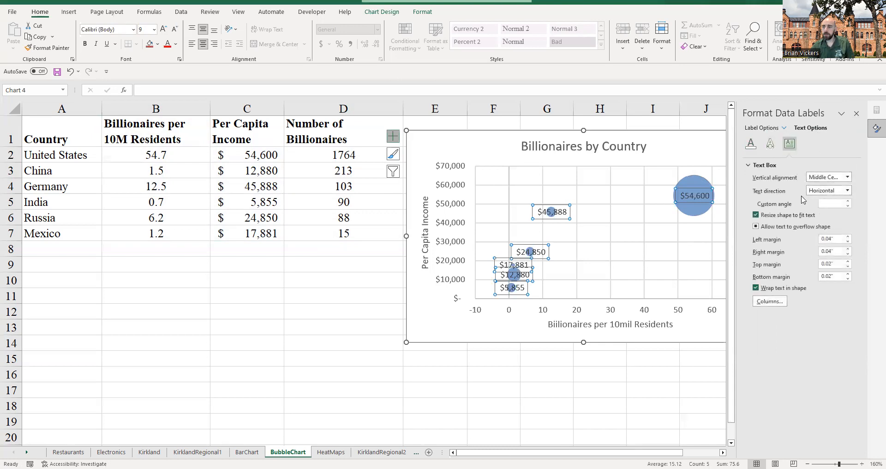
{"action": "left_click", "coordinate": [770, 143]}
{"action": "left_click", "coordinate": [856, 113]}
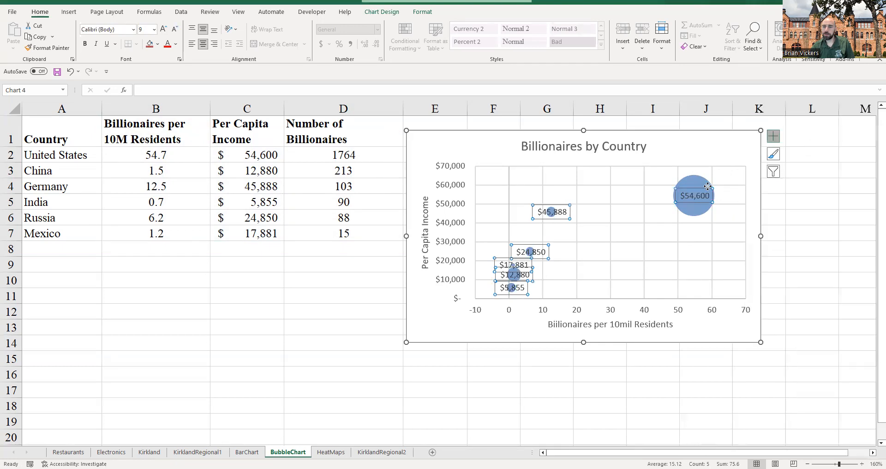
{"action": "right_click", "coordinate": [703, 184]}
{"action": "left_click", "coordinate": [745, 281]}
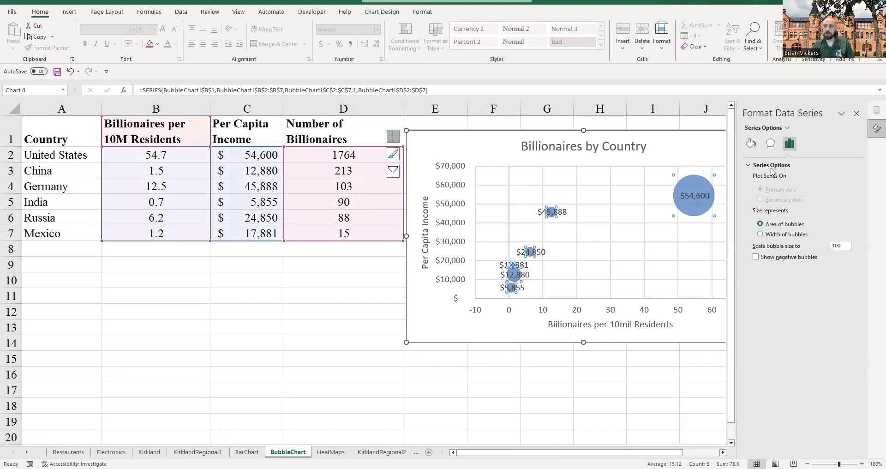
{"action": "left_click", "coordinate": [856, 113]}
{"action": "right_click", "coordinate": [697, 192]}
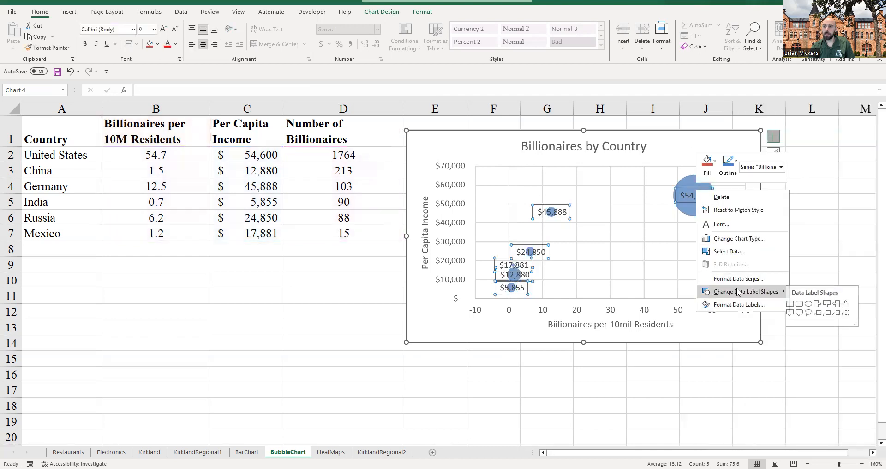
{"action": "left_click", "coordinate": [732, 254]}
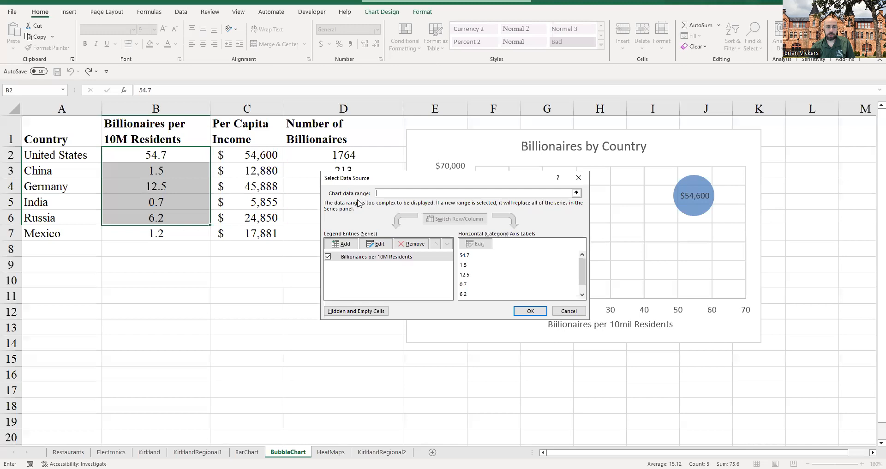
{"action": "left_click_drag", "start_coordinate": [177, 153], "coordinate": [173, 236]}
{"action": "left_click_drag", "start_coordinate": [69, 155], "coordinate": [69, 230]}
{"action": "left_click", "coordinate": [564, 311]}
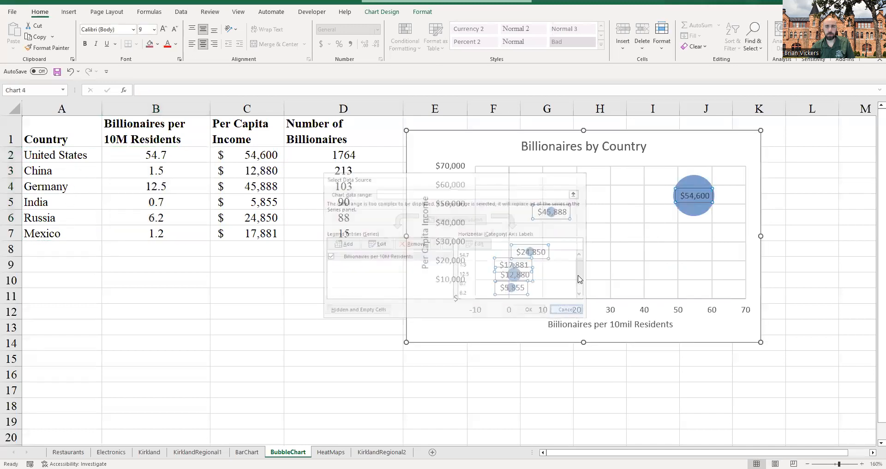
{"action": "left_click", "coordinate": [692, 188]}
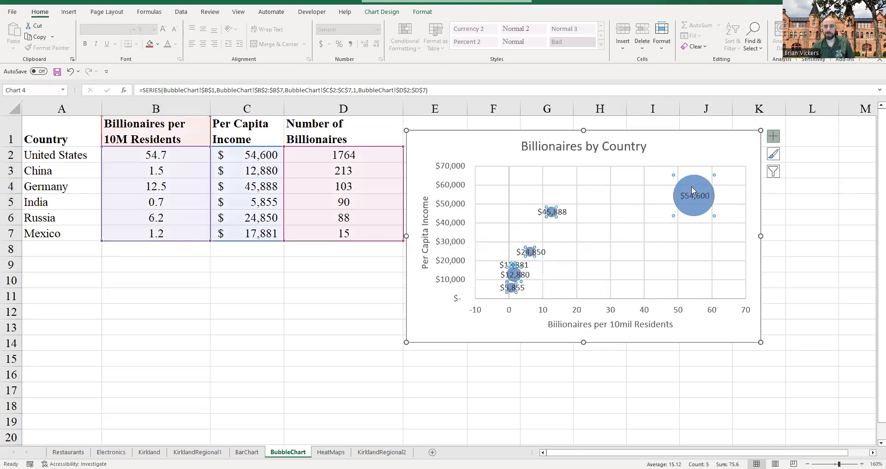
{"action": "right_click", "coordinate": [693, 180]}
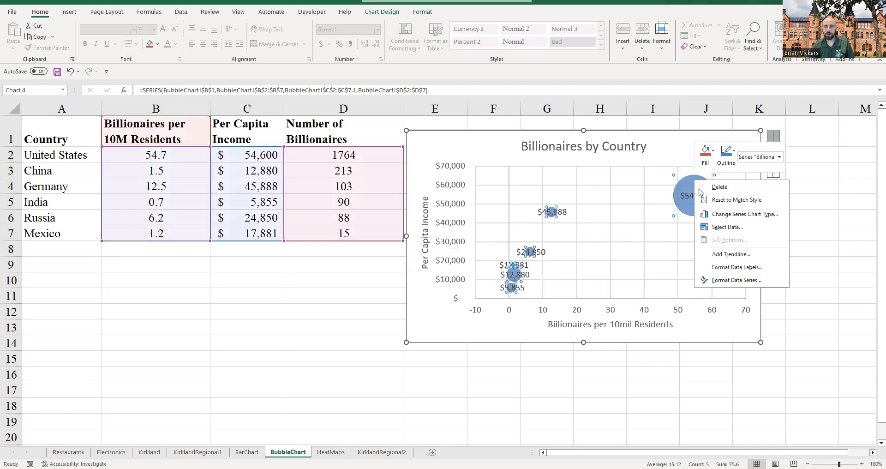
{"action": "left_click", "coordinate": [725, 227]}
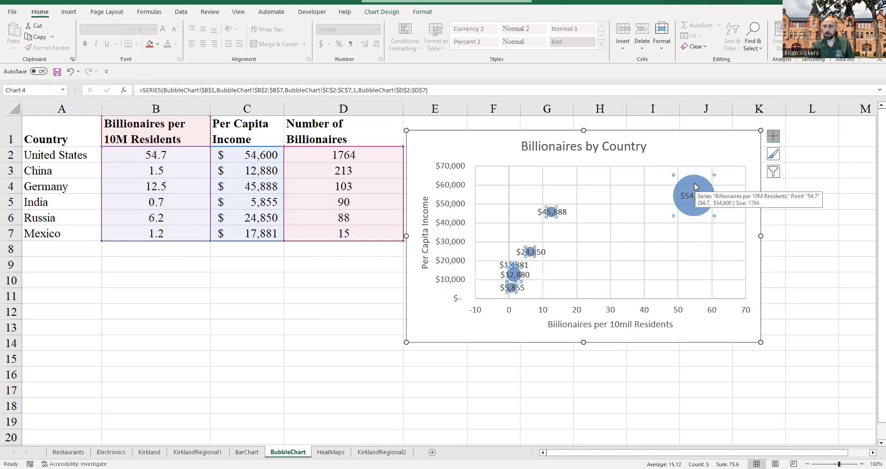
Step: Add the country names from cells A2:A7 to the bubbles' data labels using Value From Cells
{"action": "right_click", "coordinate": [696, 187]}
{"action": "left_click", "coordinate": [740, 273]}
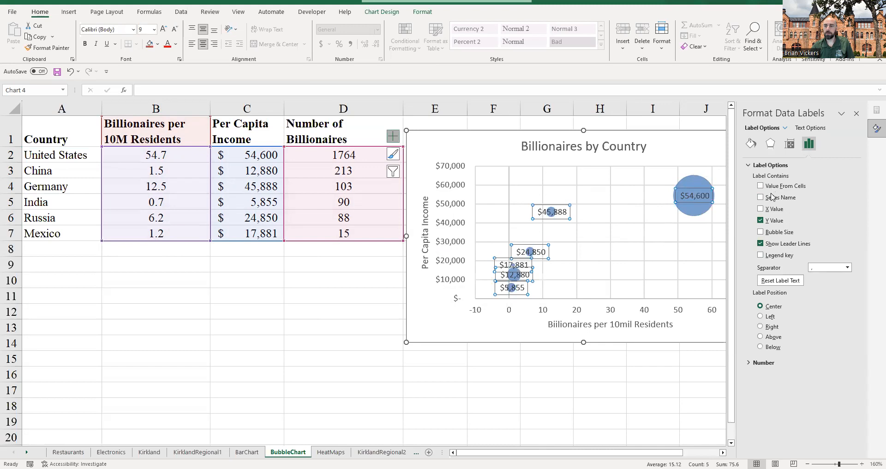
{"action": "left_click", "coordinate": [761, 186]}
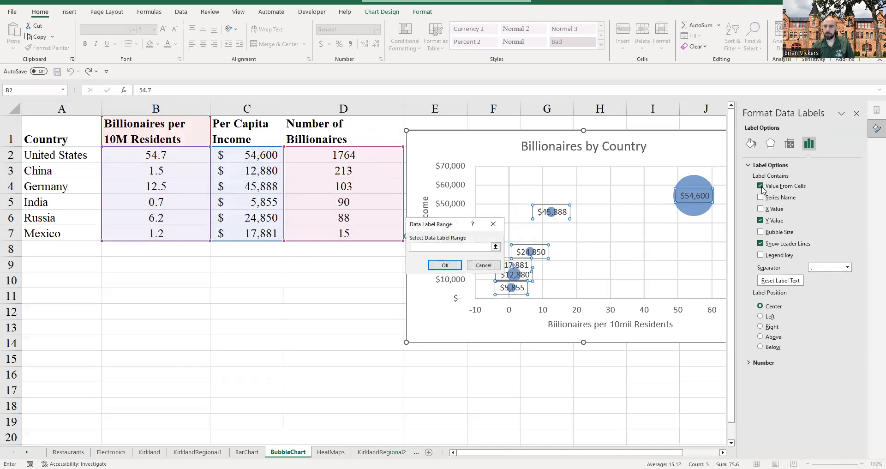
{"action": "left_click_drag", "start_coordinate": [41, 151], "coordinate": [49, 234]}
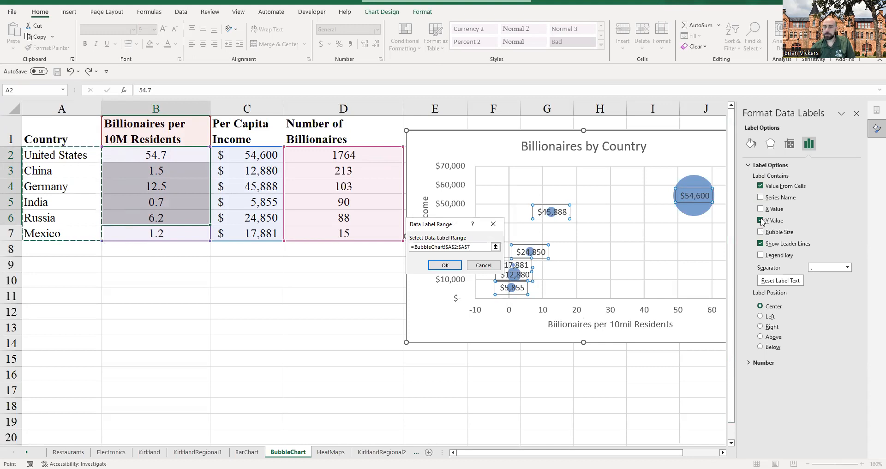
{"action": "key", "text": "Return"}
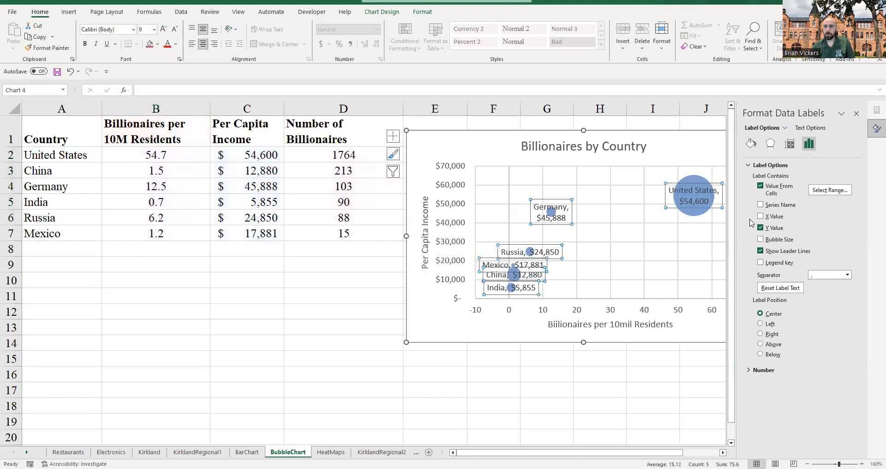
Step: Remove the Y value from the bubbles' data labels and set the label position to Right
{"action": "left_click", "coordinate": [760, 228]}
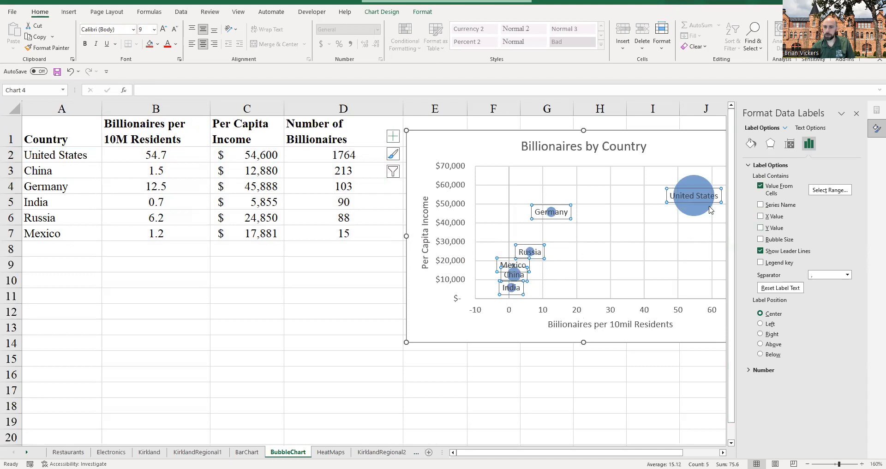
{"action": "left_click", "coordinate": [761, 333]}
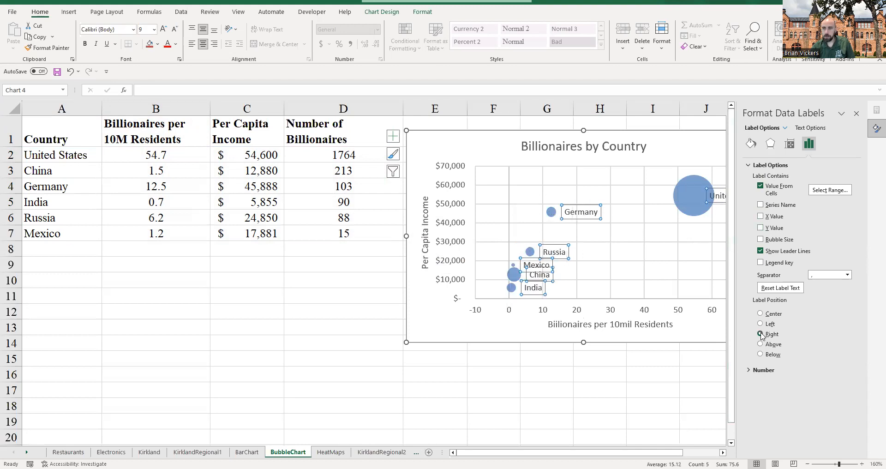
{"action": "left_click", "coordinate": [857, 113]}
{"action": "left_click", "coordinate": [670, 373]}
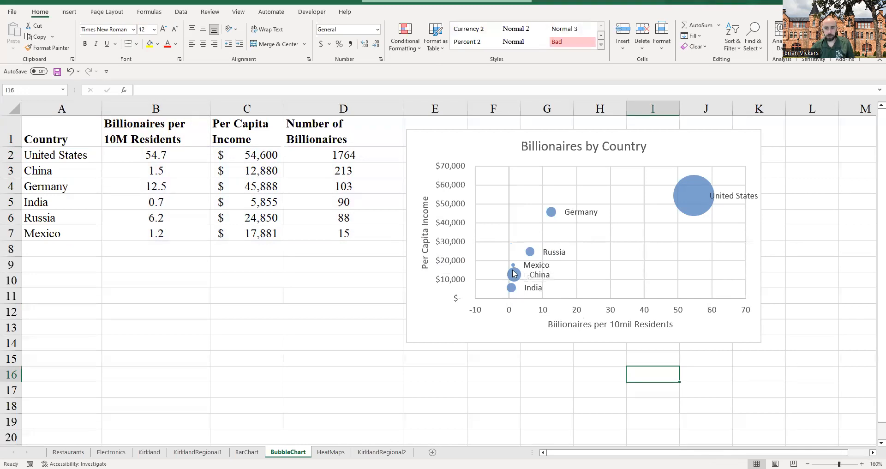
Step: Set the minimum bound of the horizontal axis to 0
{"action": "left_click", "coordinate": [477, 315]}
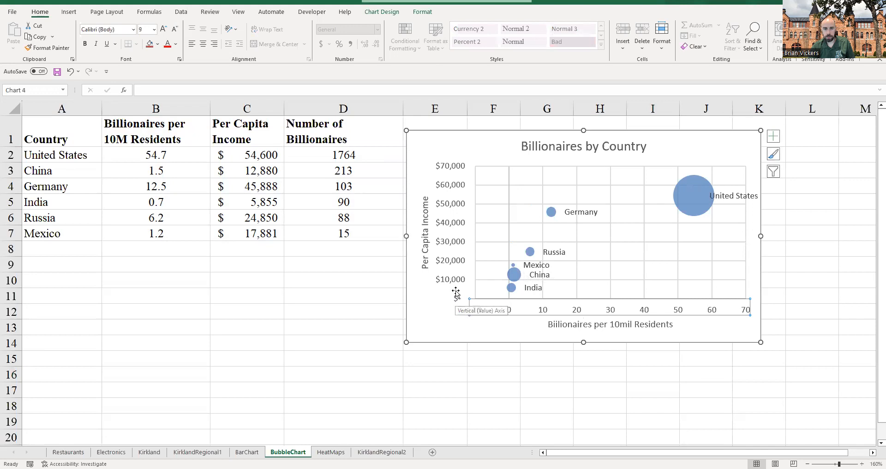
{"action": "right_click", "coordinate": [478, 313]}
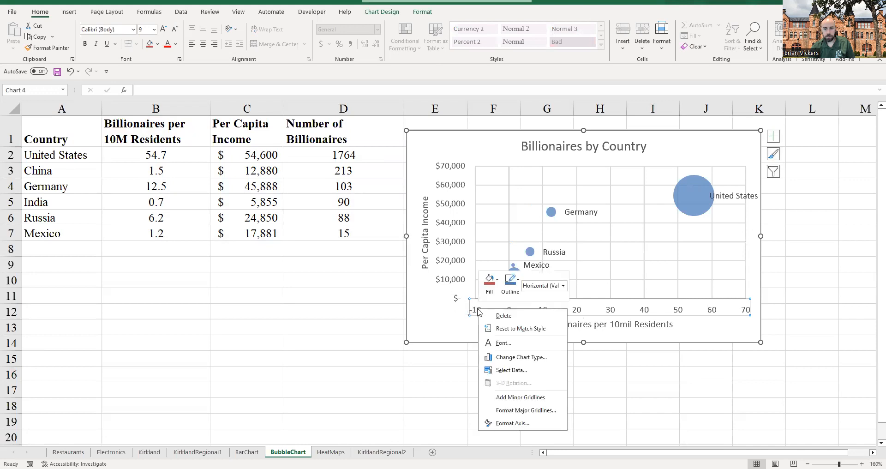
{"action": "left_click", "coordinate": [518, 425]}
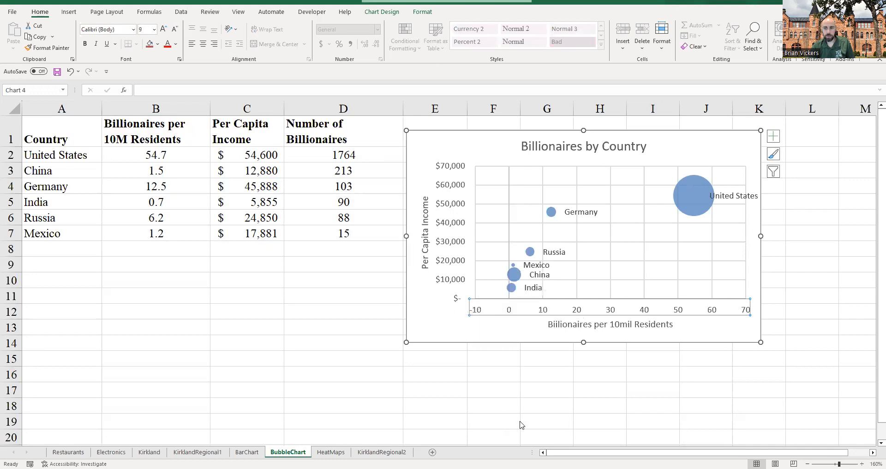
{"action": "triple_click", "coordinate": [814, 186]}
{"action": "type", "text": "0"}
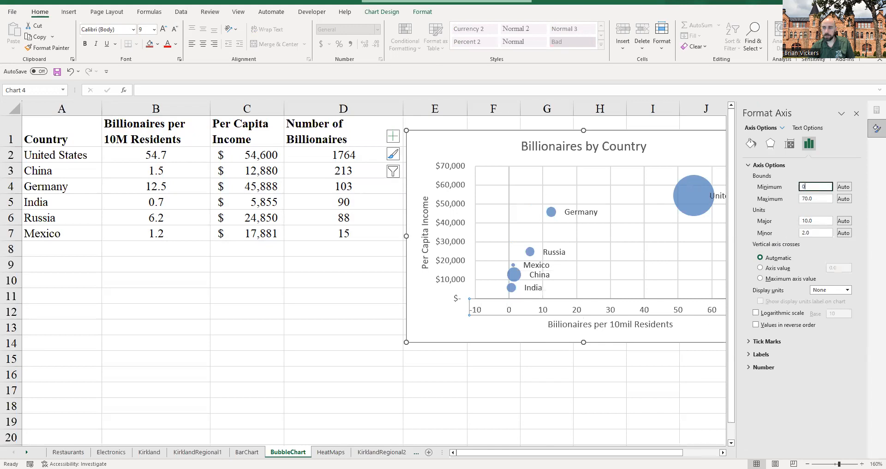
{"action": "left_click", "coordinate": [857, 113]}
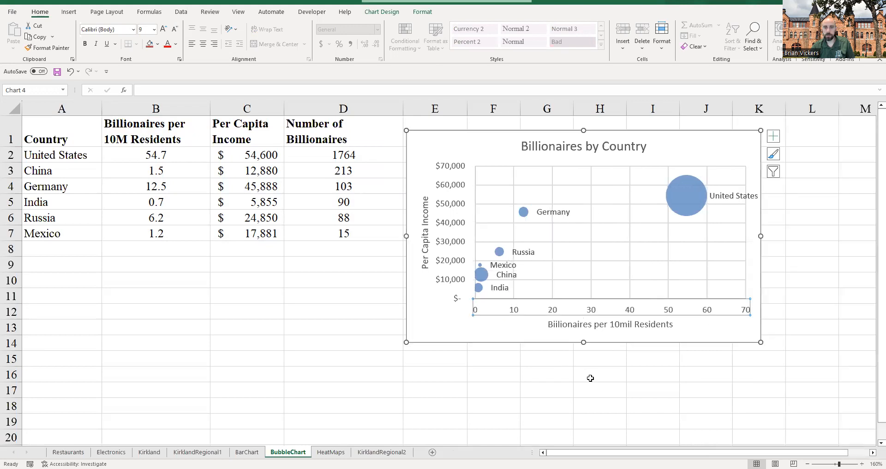
{"action": "left_click", "coordinate": [584, 280]}
{"action": "left_click", "coordinate": [516, 404]}
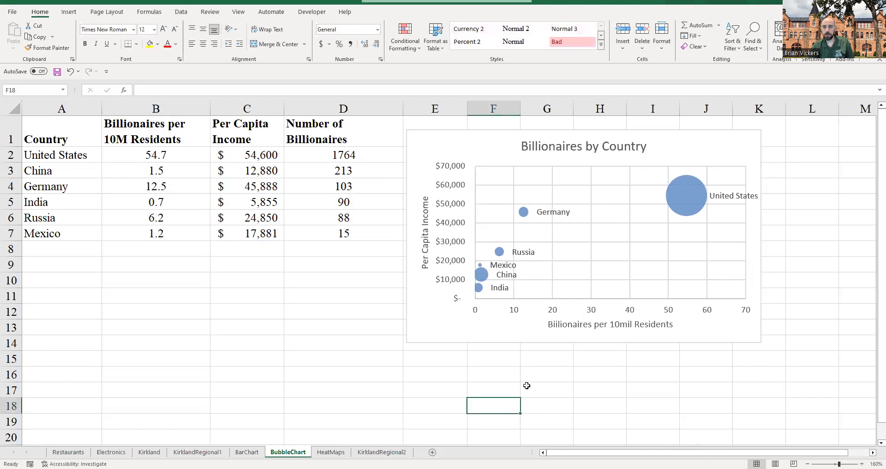
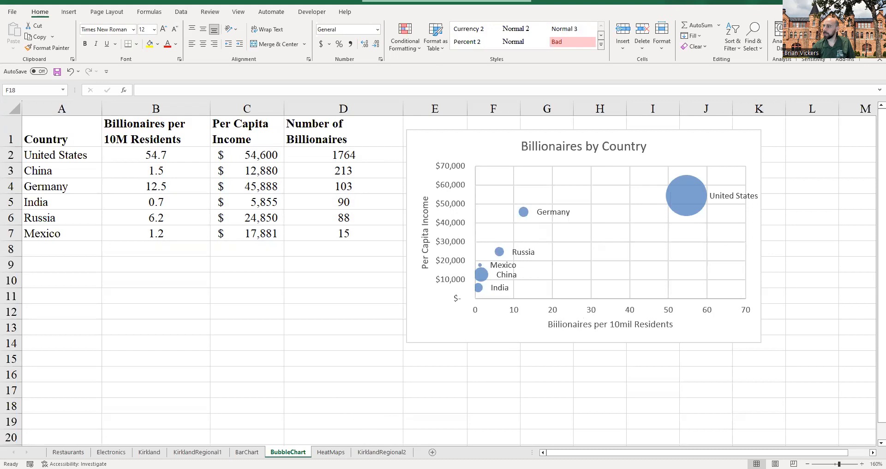
Step: Open the HeatMaps sheet, review the Heat Maps section with Figure 3.28 in the eTextbook, and return to the workbook
{"action": "left_click", "coordinate": [330, 451]}
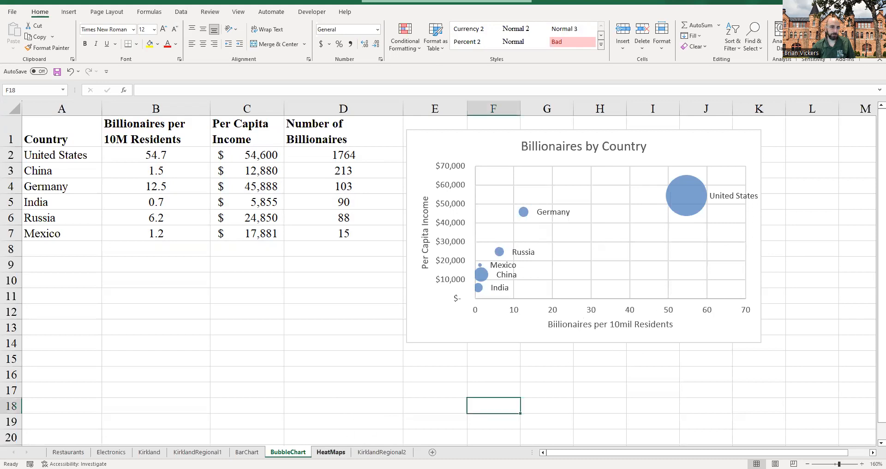
{"action": "scroll", "coordinate": [140, 317], "scroll_direction": "up", "scroll_amount": 3, "text": "ctrl"}
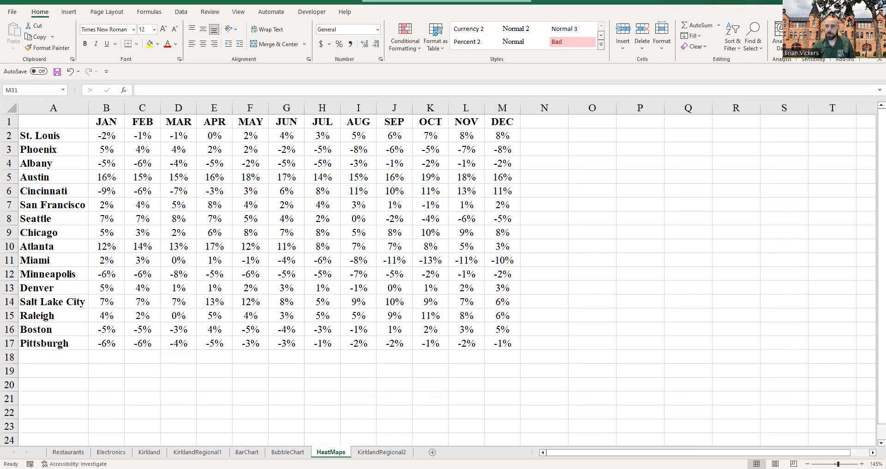
{"action": "key", "text": "alt+Tab"}
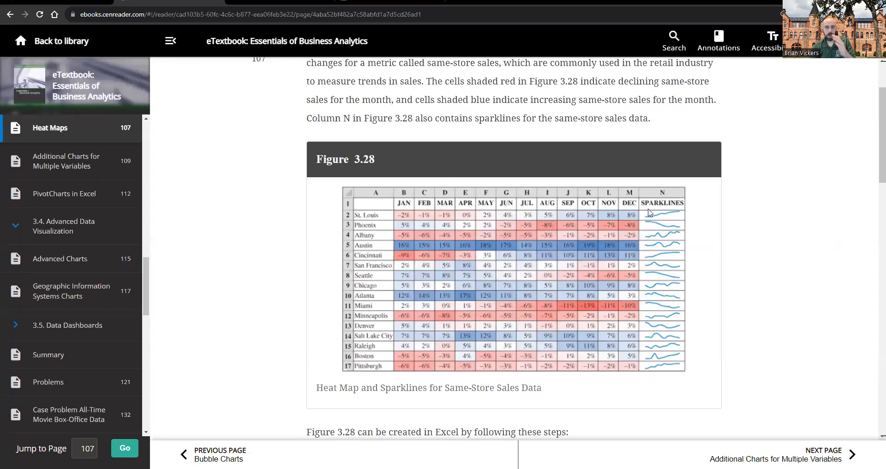
{"action": "scroll", "coordinate": [519, 319], "scroll_direction": "up", "scroll_amount": 2}
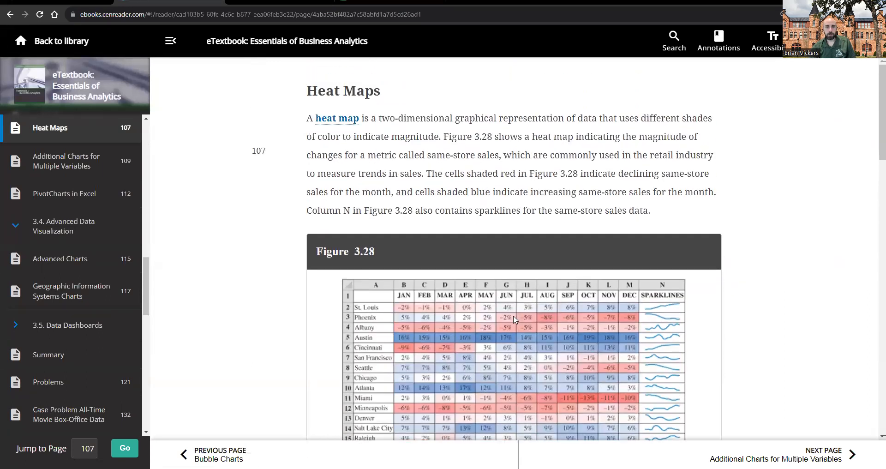
{"action": "scroll", "coordinate": [515, 318], "scroll_direction": "down", "scroll_amount": 4}
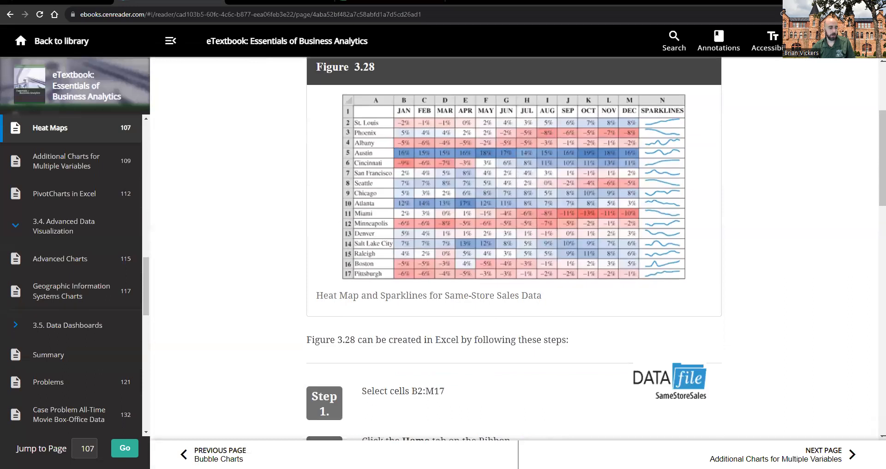
{"action": "mouse_move", "coordinate": [156, 468]}
{"action": "left_click", "coordinate": [139, 450]}
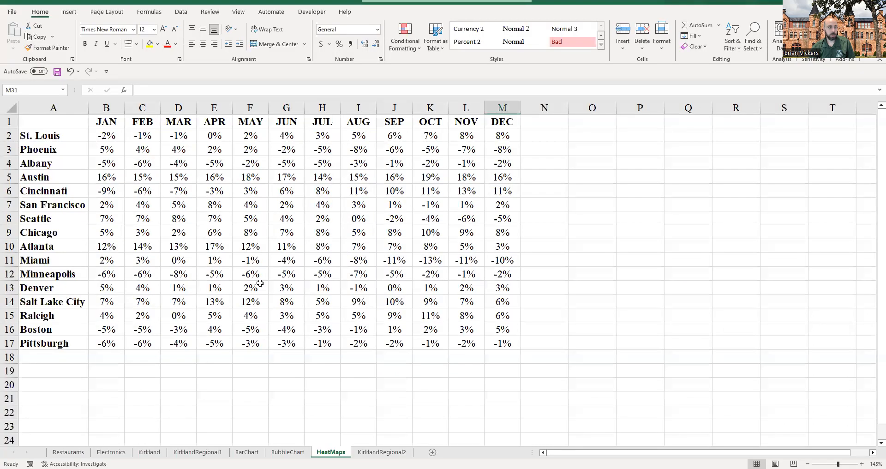
Step: Select the same-store sales percentages in B2:M17, check the heat map steps for Figure 3.28 in the eTextbook, and return to the workbook
{"action": "left_click_drag", "start_coordinate": [110, 136], "coordinate": [498, 343]}
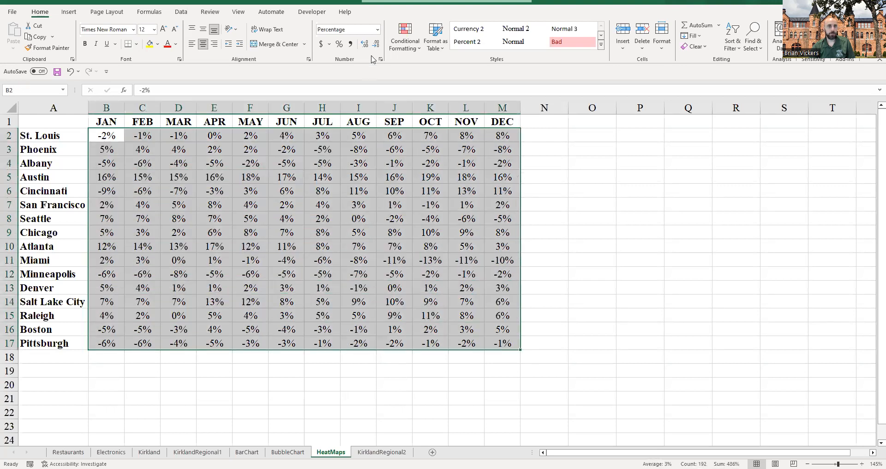
{"action": "left_click", "coordinate": [408, 44]}
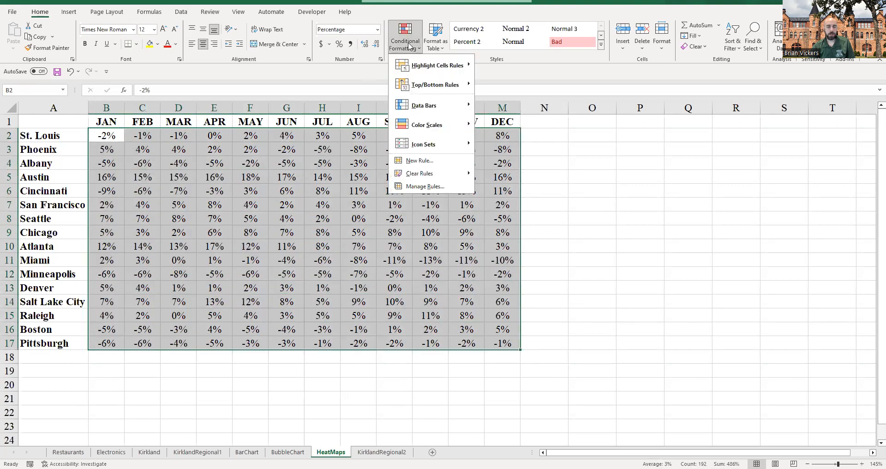
{"action": "mouse_move", "coordinate": [426, 133]}
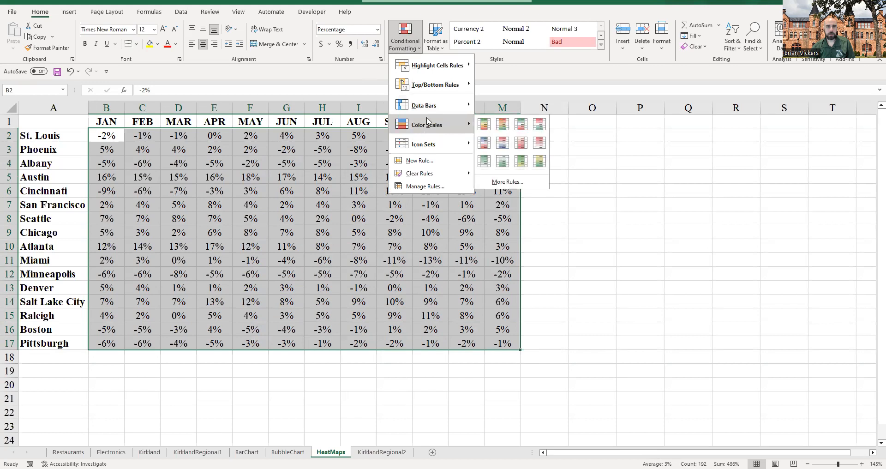
{"action": "mouse_move", "coordinate": [429, 106]}
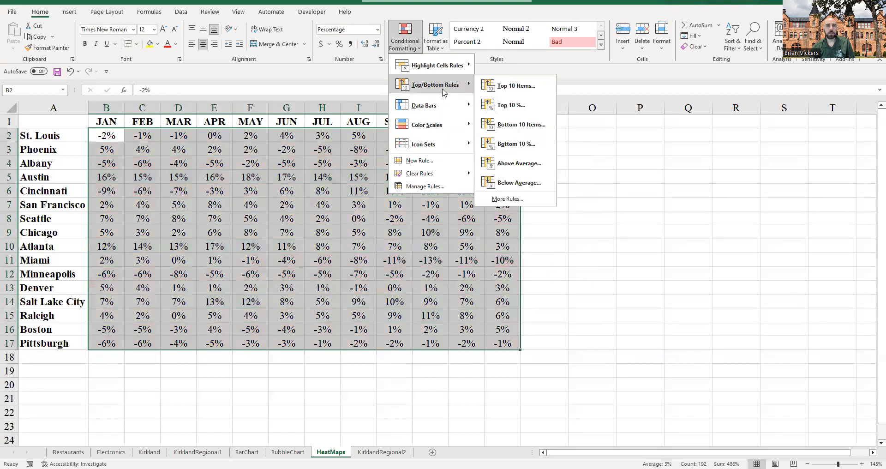
{"action": "mouse_move", "coordinate": [445, 64]}
{"action": "left_click", "coordinate": [651, 215]}
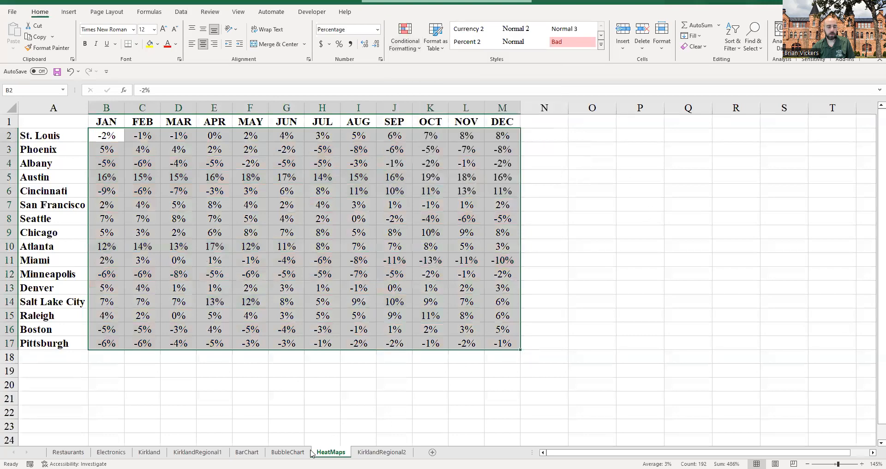
{"action": "left_click", "coordinate": [311, 468]}
{"action": "scroll", "coordinate": [425, 335], "scroll_direction": "up", "scroll_amount": 4}
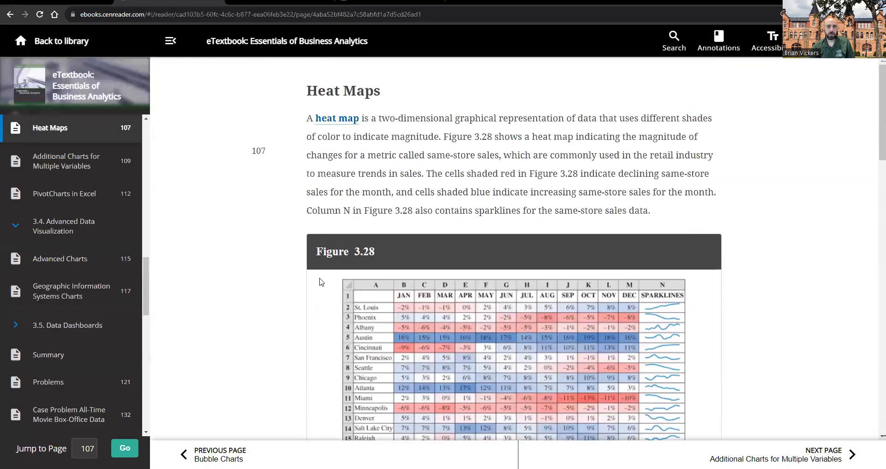
{"action": "scroll", "coordinate": [307, 272], "scroll_direction": "down", "scroll_amount": 10}
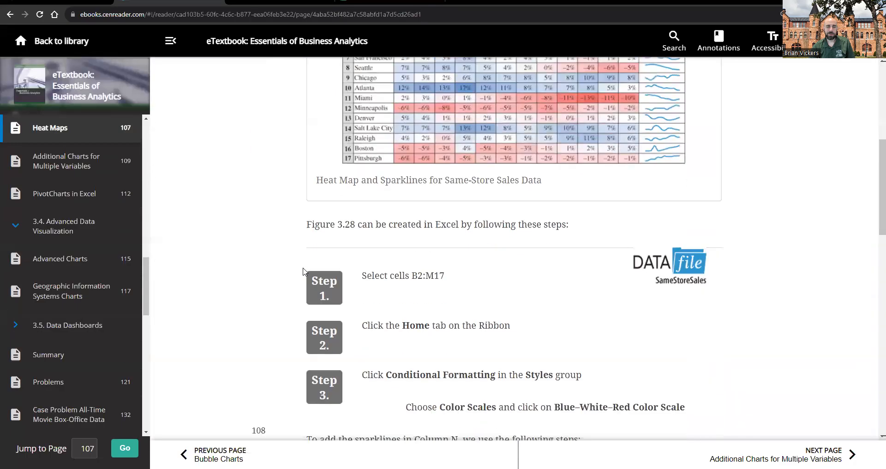
{"action": "scroll", "coordinate": [303, 271], "scroll_direction": "down", "scroll_amount": 1}
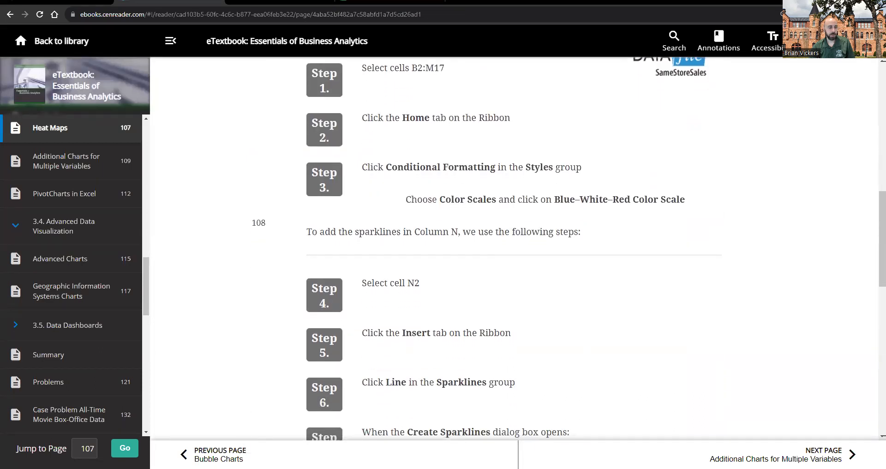
{"action": "mouse_move", "coordinate": [158, 468]}
{"action": "left_click", "coordinate": [148, 437]}
Step: Apply the Blue - White - Red Color Scale conditional formatting to cells B2:M17
{"action": "left_click", "coordinate": [406, 48]}
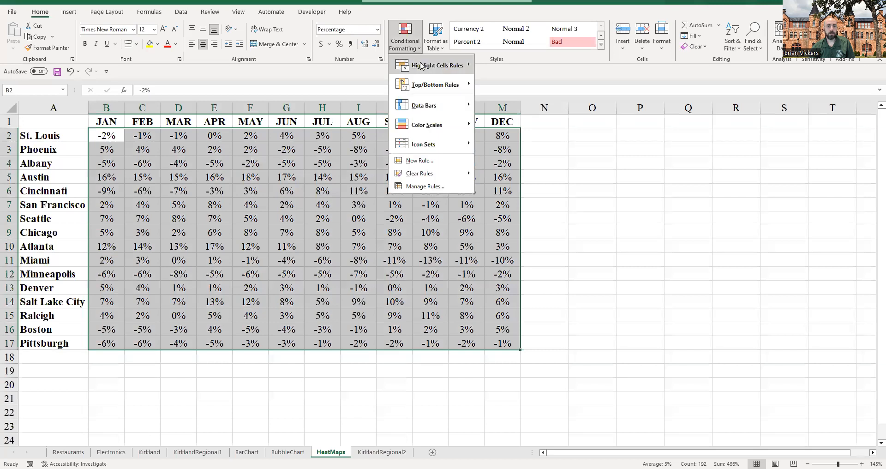
{"action": "mouse_move", "coordinate": [457, 124]}
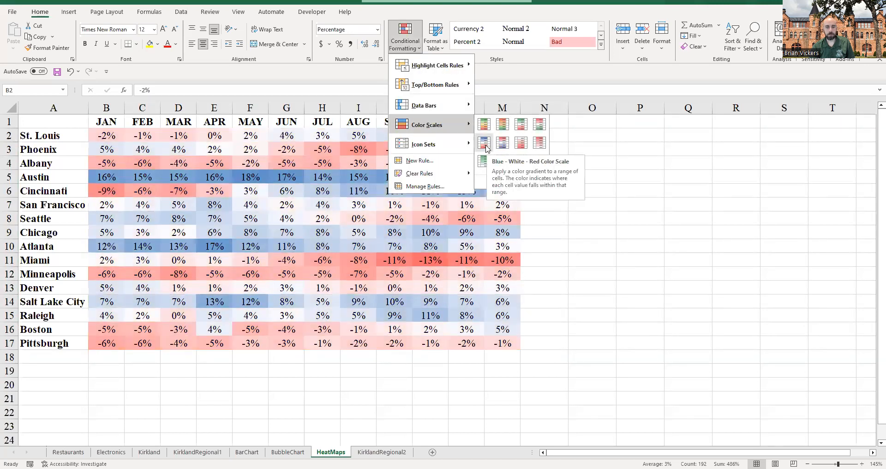
{"action": "left_click", "coordinate": [485, 147]}
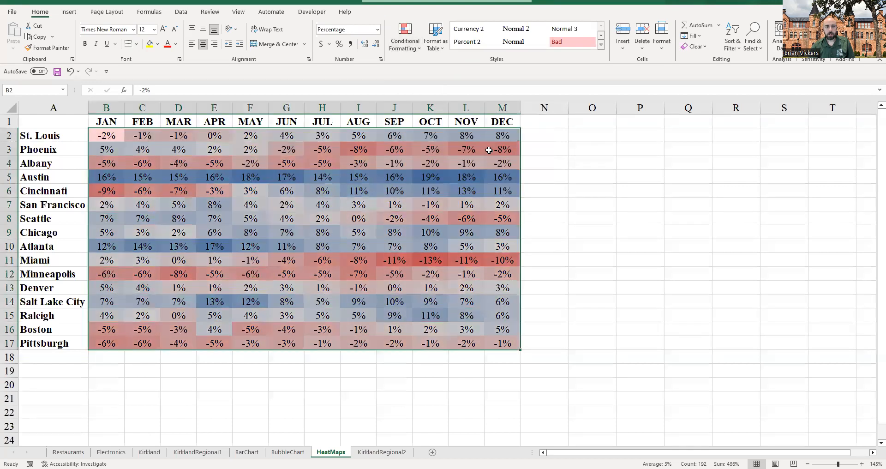
{"action": "left_click", "coordinate": [634, 204]}
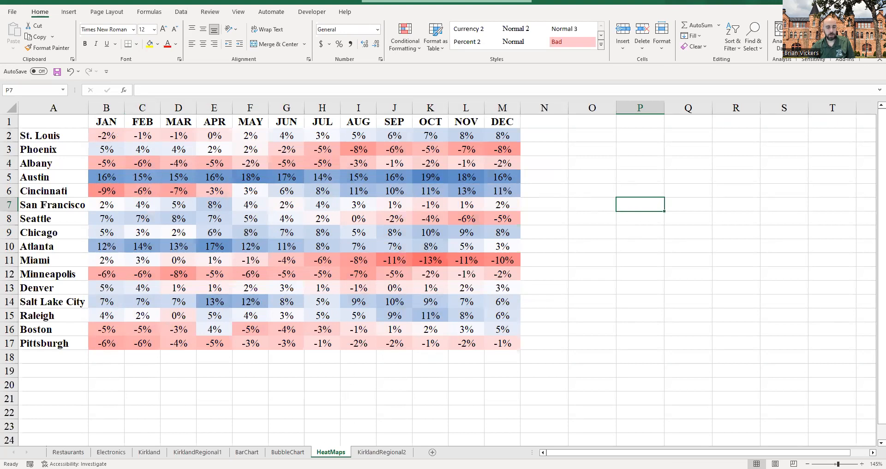
Step: Read the eTextbook steps for adding sparklines in column N, and return to the workbook
{"action": "key", "text": "alt+Tab"}
{"action": "scroll", "coordinate": [453, 182], "scroll_direction": "down", "scroll_amount": 4}
{"action": "scroll", "coordinate": [410, 167], "scroll_direction": "up", "scroll_amount": 1}
{"action": "scroll", "coordinate": [474, 208], "scroll_direction": "down", "scroll_amount": 1}
{"action": "scroll", "coordinate": [475, 207], "scroll_direction": "down", "scroll_amount": 2}
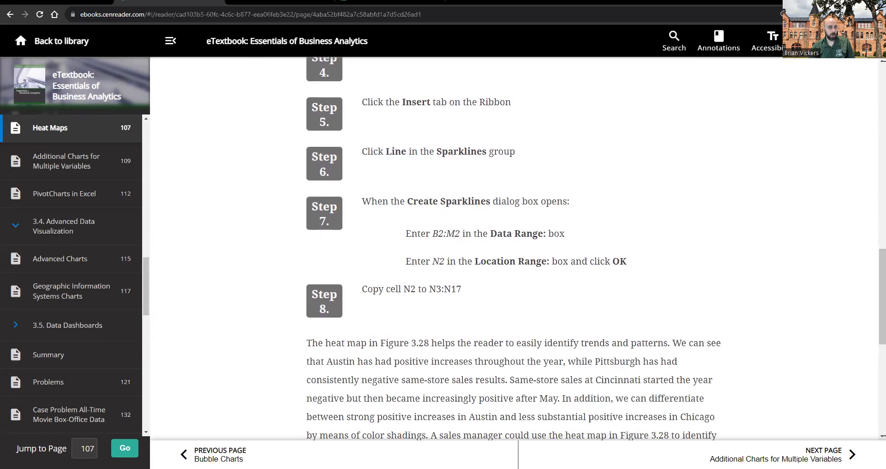
{"action": "mouse_move", "coordinate": [157, 468]}
{"action": "left_click", "coordinate": [152, 428]}
Step: Insert a line sparkline in cell N2 using the data range B2:M2
{"action": "left_click", "coordinate": [544, 134]}
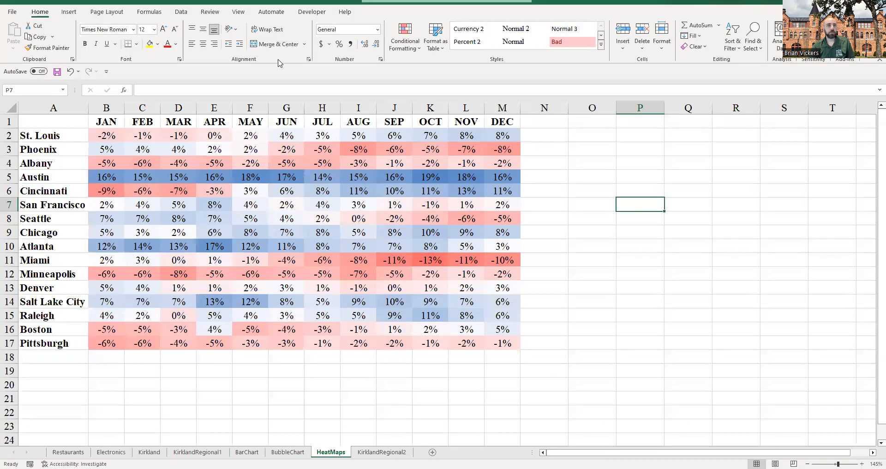
{"action": "left_click", "coordinate": [68, 12]}
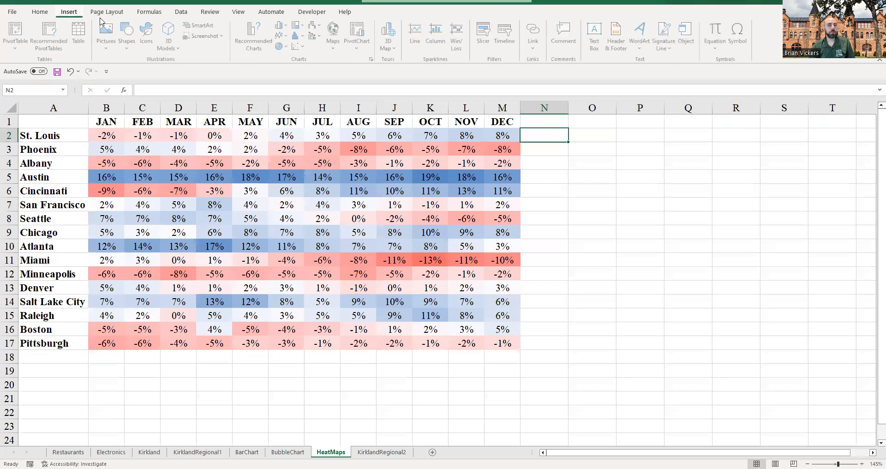
{"action": "left_click", "coordinate": [418, 39]}
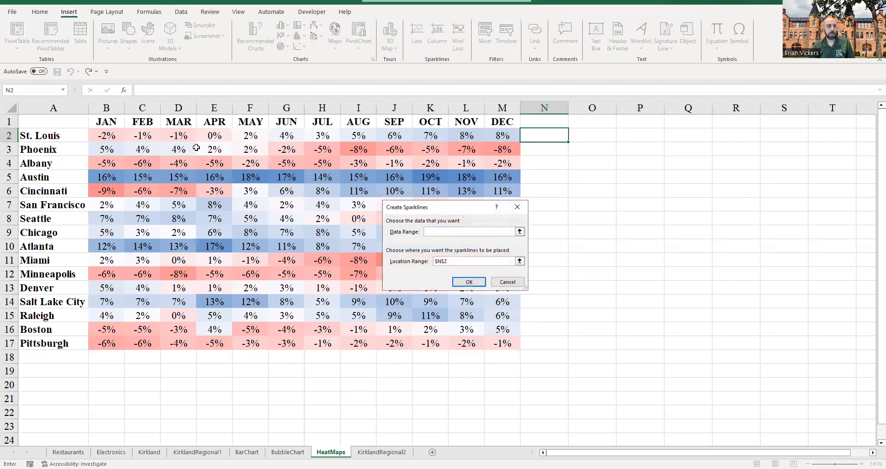
{"action": "left_click_drag", "start_coordinate": [108, 135], "coordinate": [495, 134]}
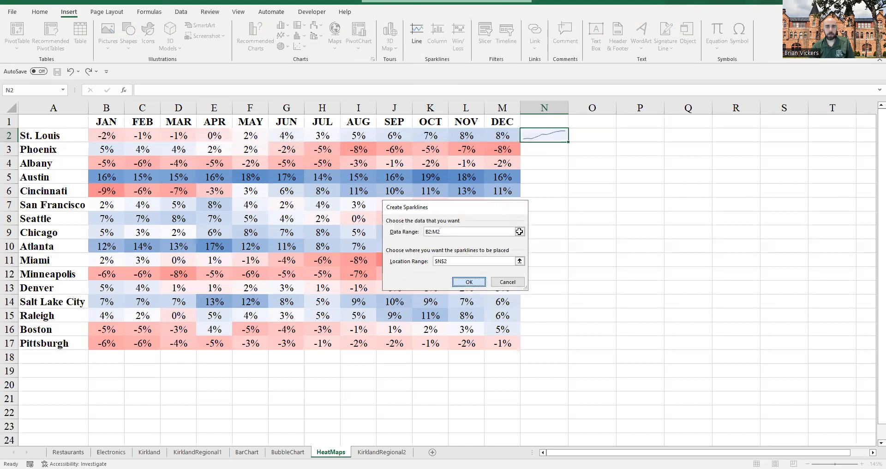
{"action": "key", "text": "Return"}
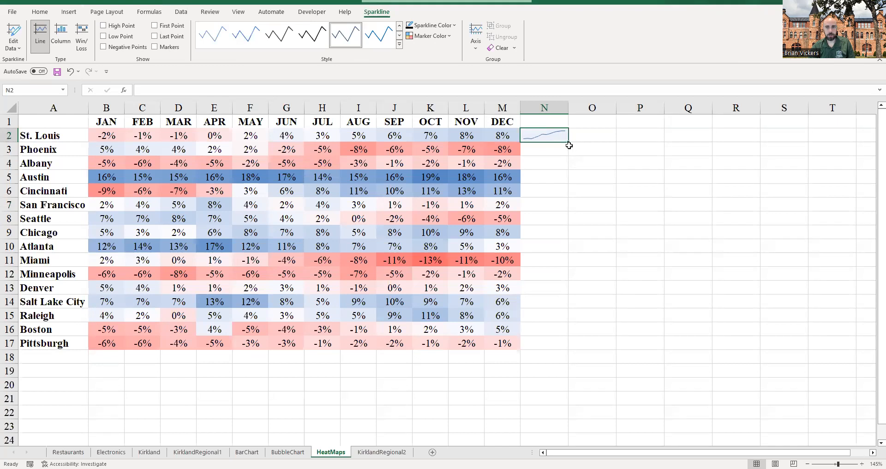
Step: Copy the sparkline from cell N2 down to N3:N17 for the remaining cities
{"action": "left_click_drag", "start_coordinate": [569, 142], "coordinate": [571, 345]}
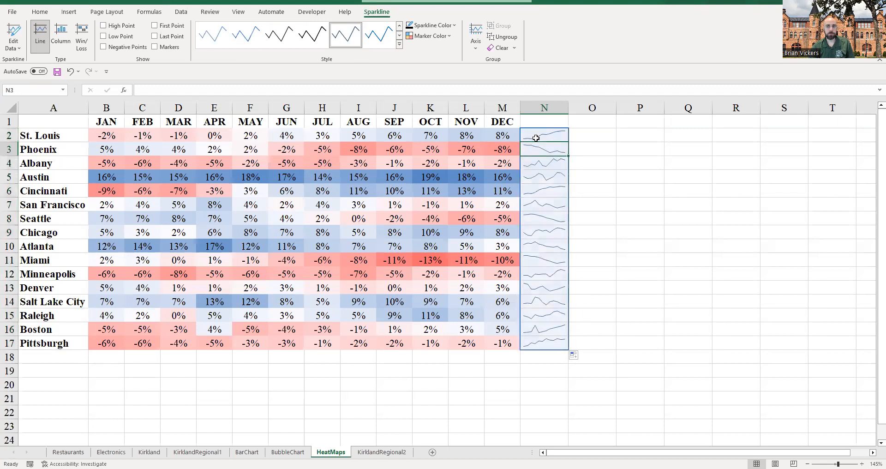
{"action": "left_click", "coordinate": [621, 184]}
{"action": "left_click", "coordinate": [541, 159]}
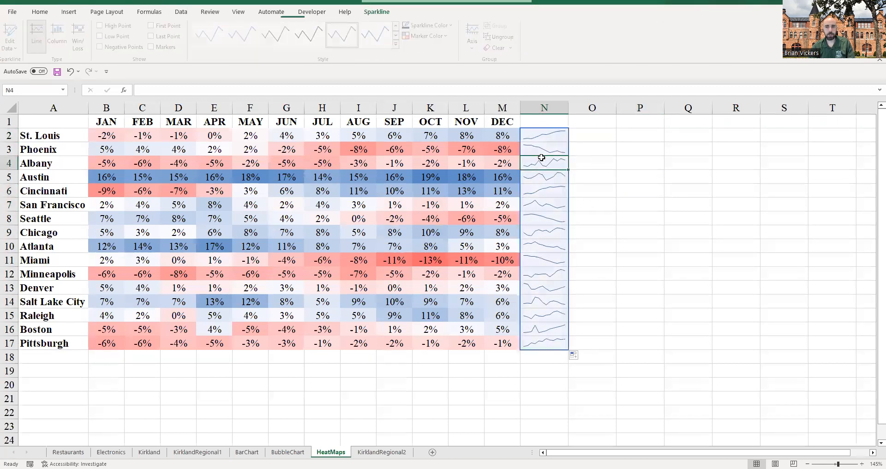
{"action": "left_click", "coordinate": [546, 148]}
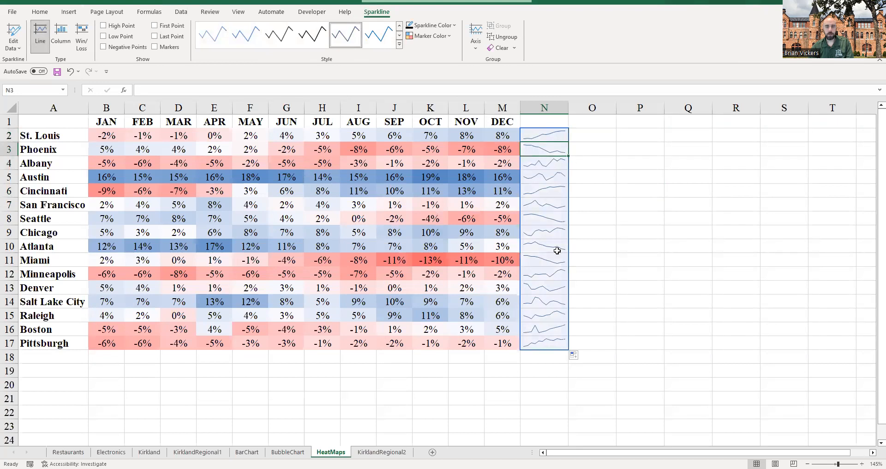
{"action": "left_click", "coordinate": [624, 264]}
{"action": "left_click", "coordinate": [357, 402]}
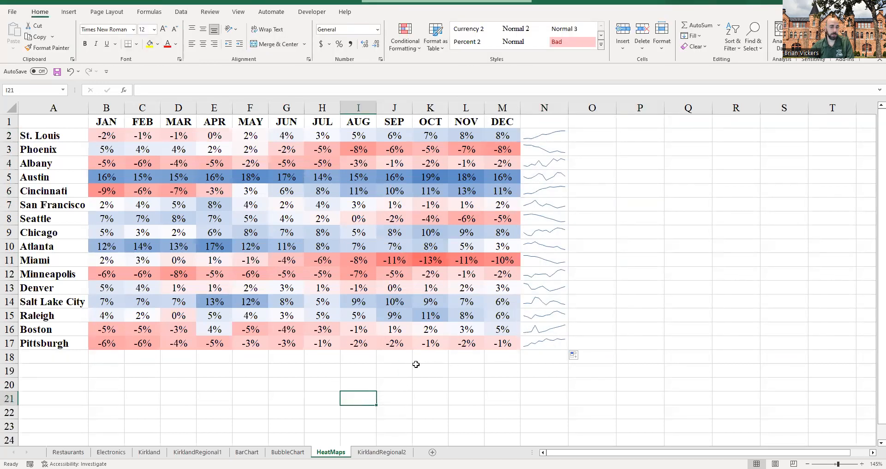
Step: Try the Green - Yellow - Red Color Scale on cells B2:M17 and inspect a few of the shaded values
{"action": "left_click_drag", "start_coordinate": [108, 135], "coordinate": [502, 344]}
{"action": "left_click", "coordinate": [415, 53]}
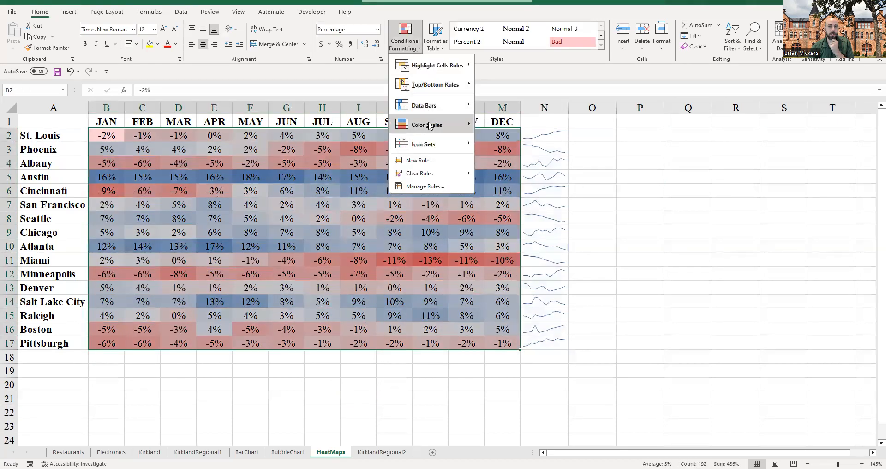
{"action": "mouse_move", "coordinate": [429, 126]}
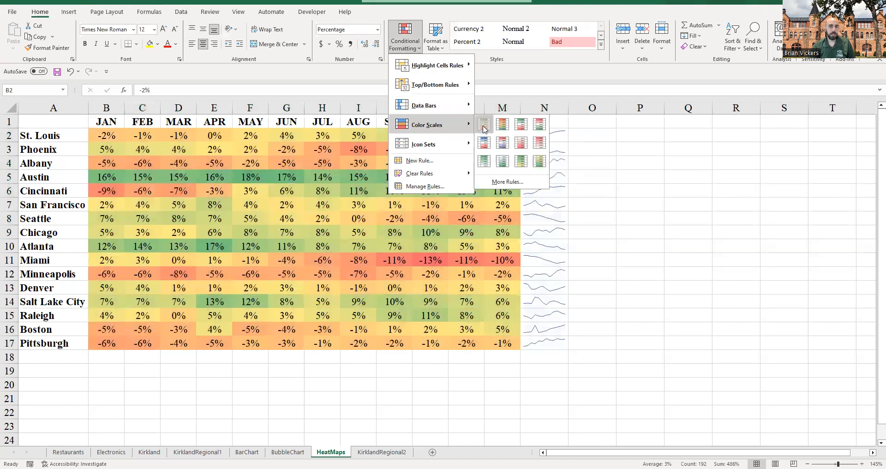
{"action": "left_click", "coordinate": [484, 126]}
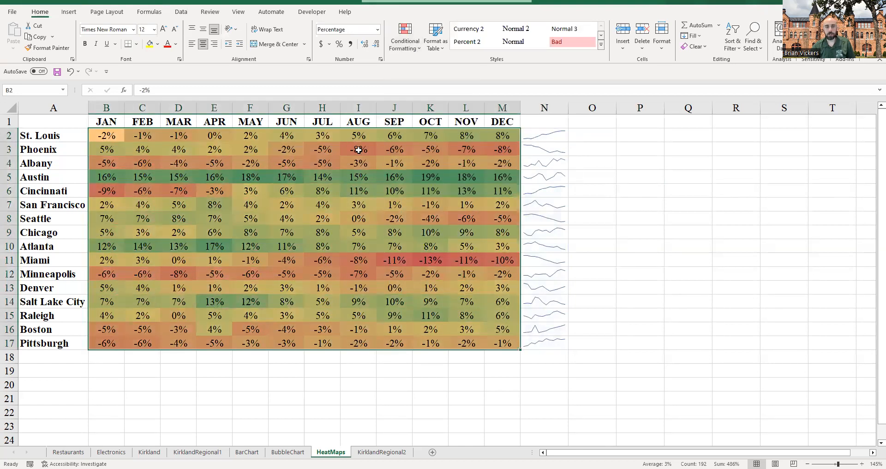
{"action": "left_click", "coordinate": [421, 245]}
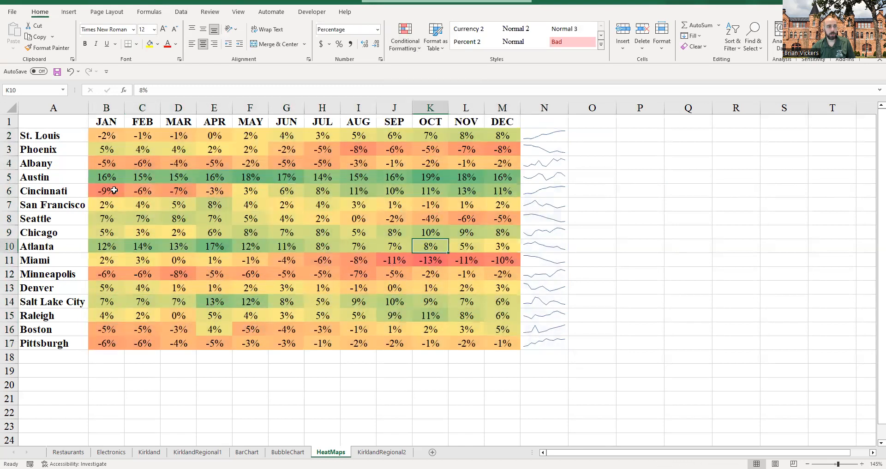
{"action": "left_click", "coordinate": [431, 263]}
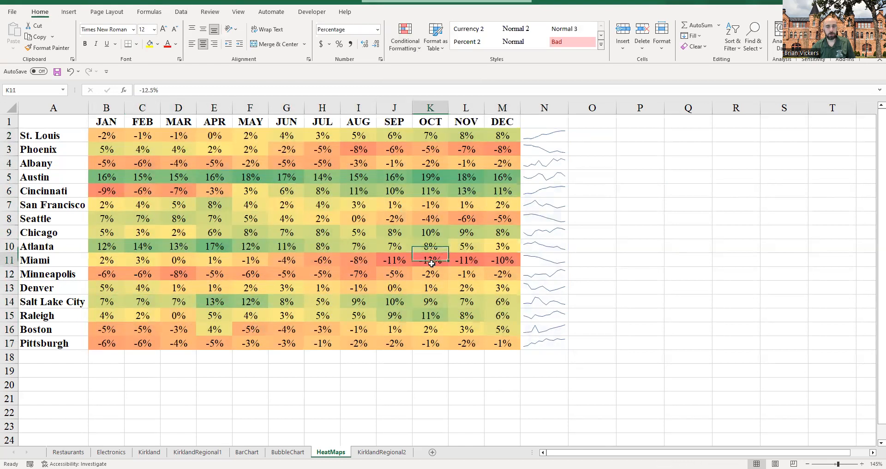
{"action": "left_click", "coordinate": [177, 135]}
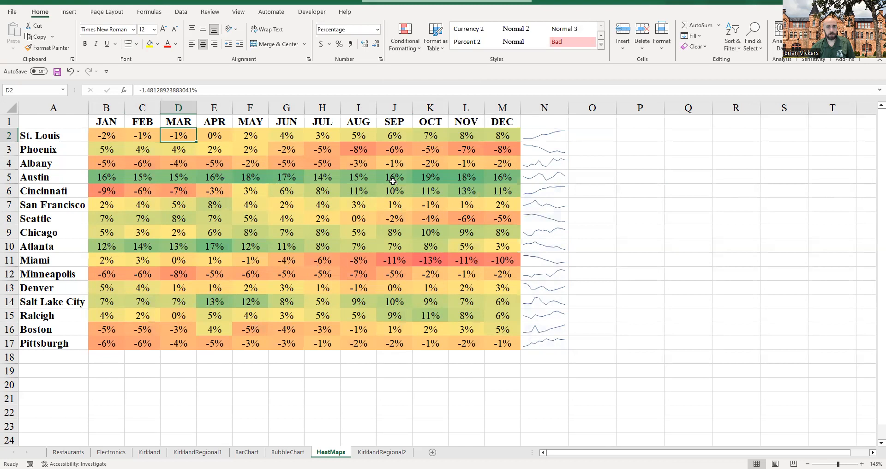
{"action": "left_click", "coordinate": [219, 134]}
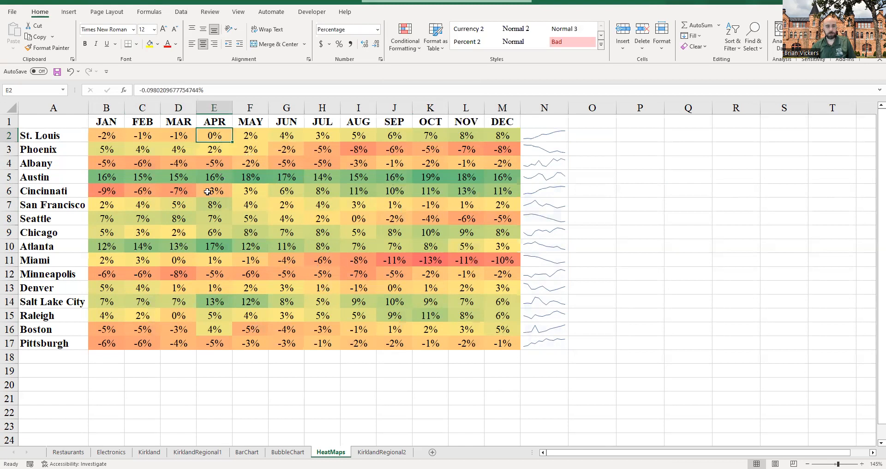
Step: Switch the heat map in cells B2:M17 back to the Blue - White - Red Color Scale
{"action": "left_click_drag", "start_coordinate": [117, 137], "coordinate": [501, 339]}
{"action": "left_click", "coordinate": [404, 37]}
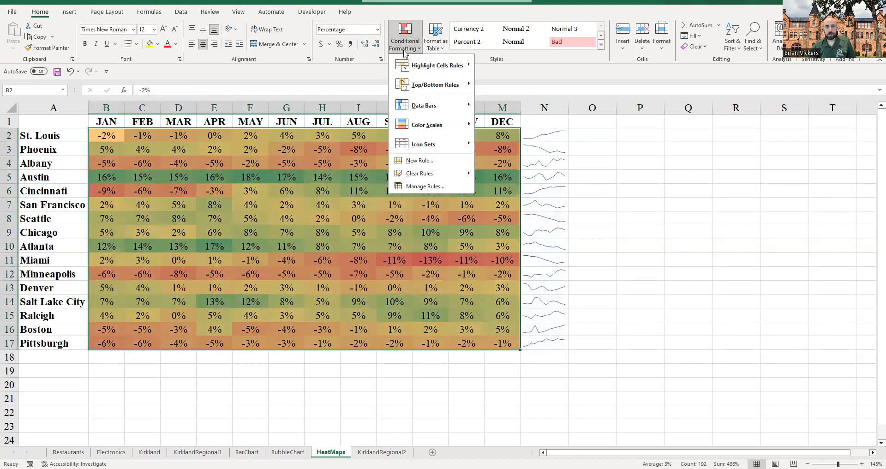
{"action": "mouse_move", "coordinate": [432, 124]}
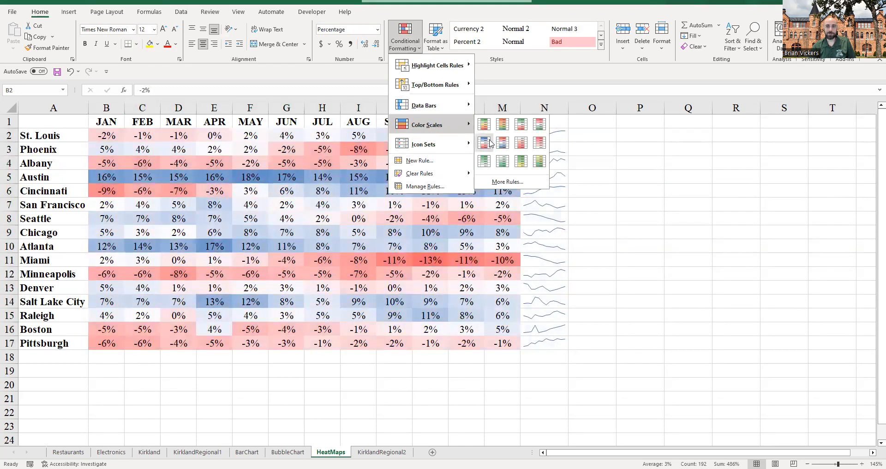
{"action": "left_click", "coordinate": [490, 143]}
{"action": "left_click", "coordinate": [373, 193]}
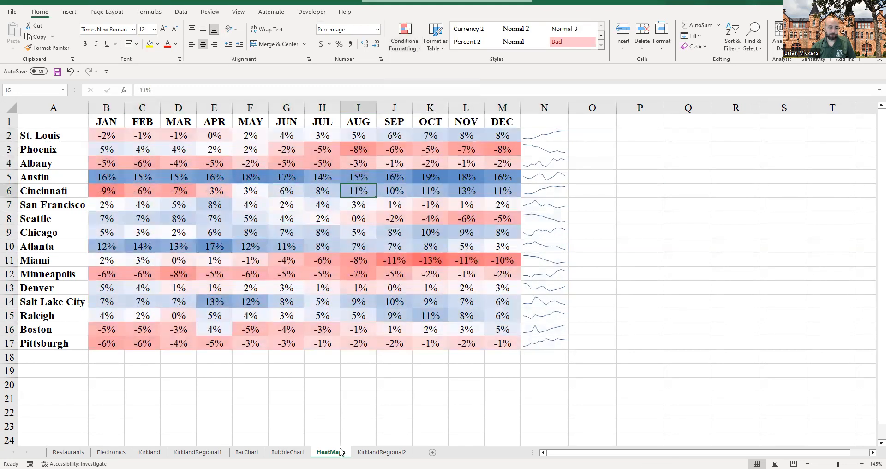
Step: Open the KirklandRegional2 sheet and go to the Additional Charts for Multiple Variables section in the eTextbook
{"action": "left_click", "coordinate": [382, 452]}
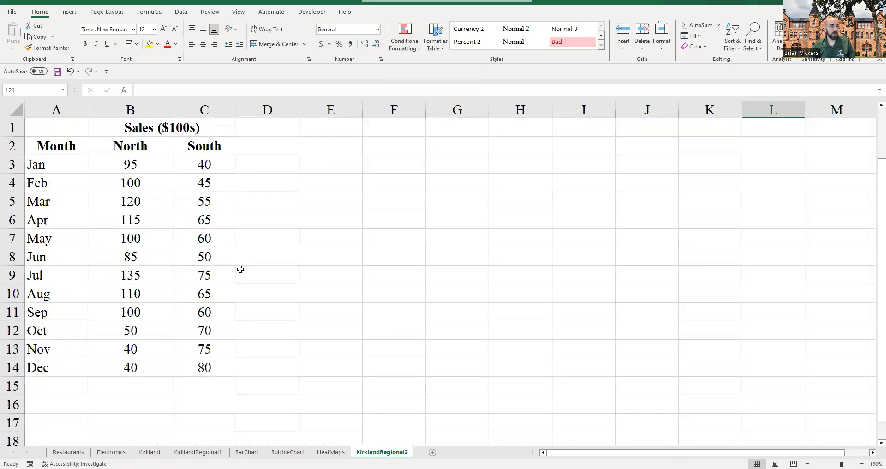
{"action": "left_click", "coordinate": [342, 450]}
{"action": "scroll", "coordinate": [560, 361], "scroll_direction": "down", "scroll_amount": 6}
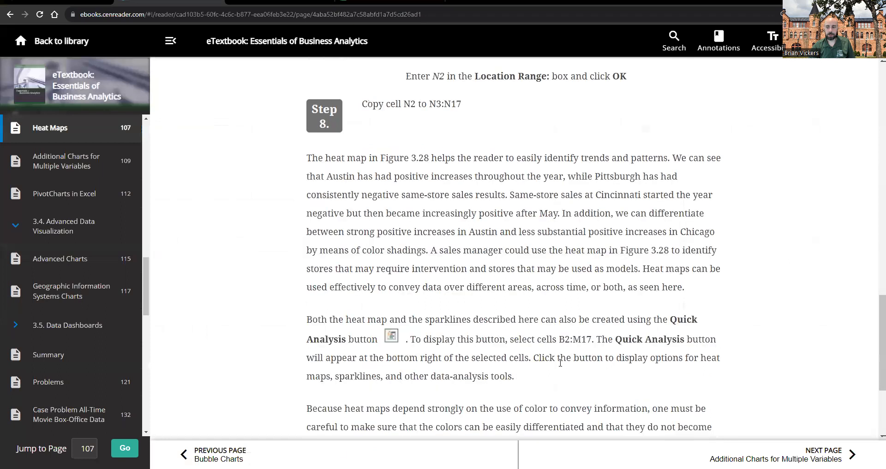
{"action": "scroll", "coordinate": [572, 349], "scroll_direction": "down", "scroll_amount": 2}
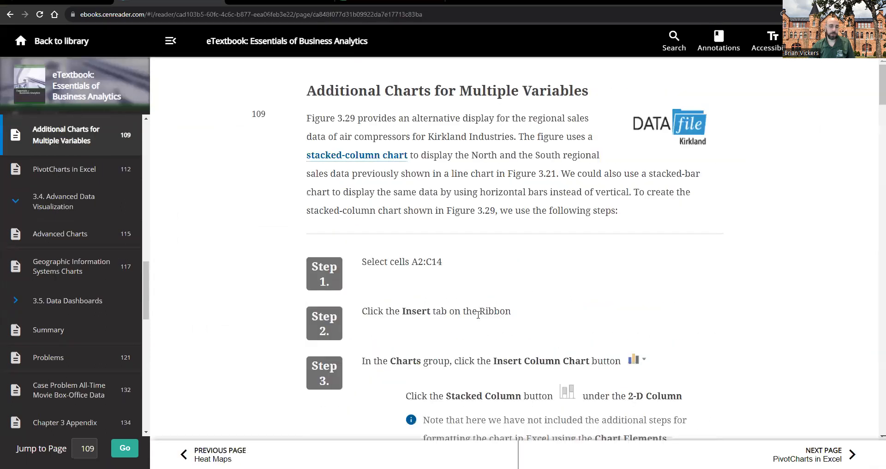
Step: Read the stacked-column and clustered-column chart instructions with Figure 3.29 in the eTextbook, and return to the KirklandRegional2 sheet in Excel
{"action": "scroll", "coordinate": [556, 340], "scroll_direction": "down", "scroll_amount": 7}
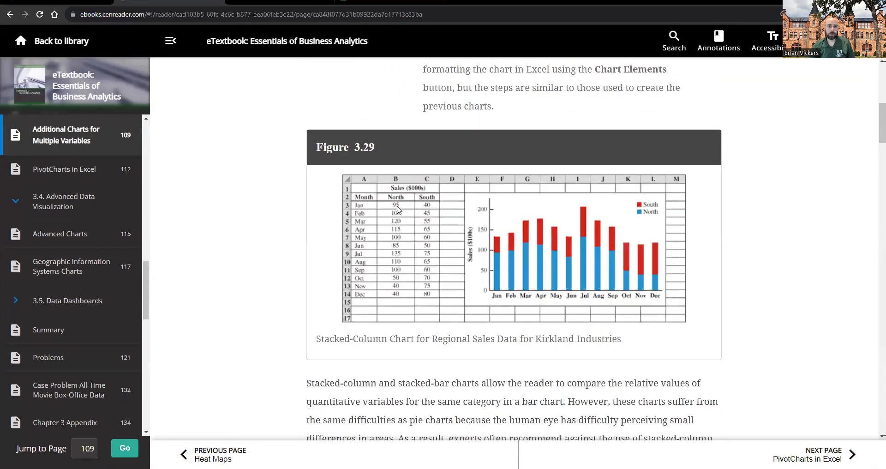
{"action": "scroll", "coordinate": [482, 259], "scroll_direction": "up", "scroll_amount": 4}
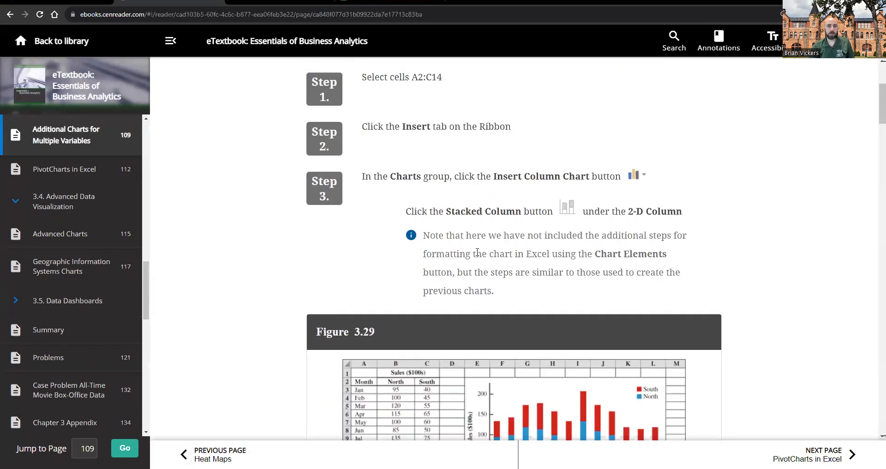
{"action": "scroll", "coordinate": [476, 248], "scroll_direction": "down", "scroll_amount": 7}
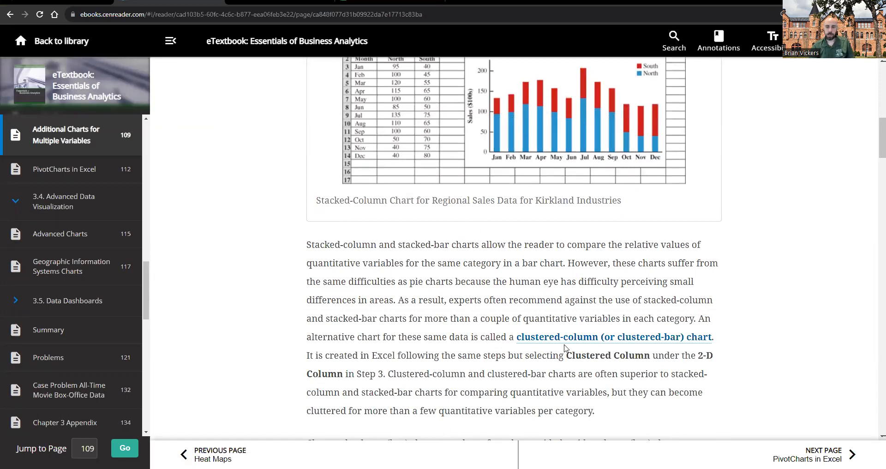
{"action": "scroll", "coordinate": [469, 368], "scroll_direction": "down", "scroll_amount": 3}
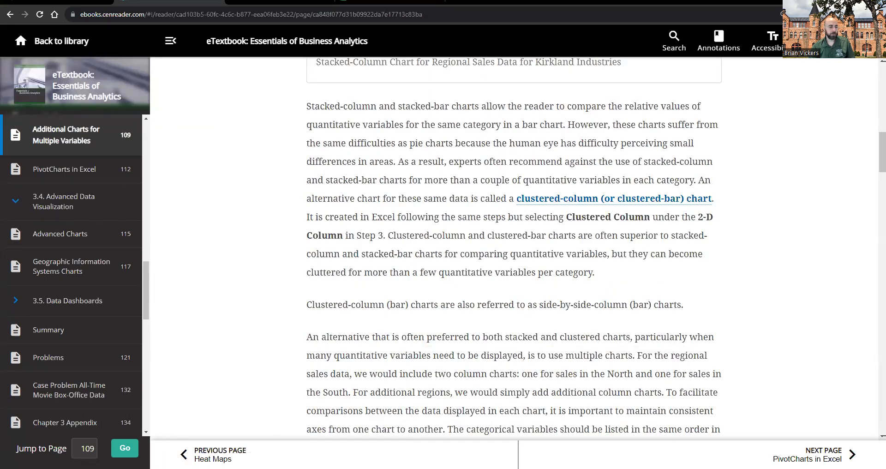
{"action": "left_click", "coordinate": [151, 420]}
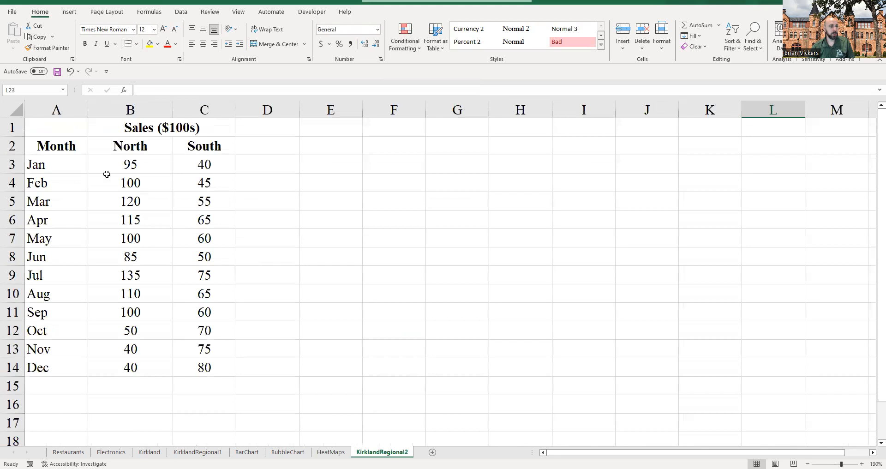
Step: Insert a 2-D 100% Stacked Column chart from cells A1:C14 and move it clear of the data
{"action": "left_click_drag", "start_coordinate": [71, 131], "coordinate": [205, 368]}
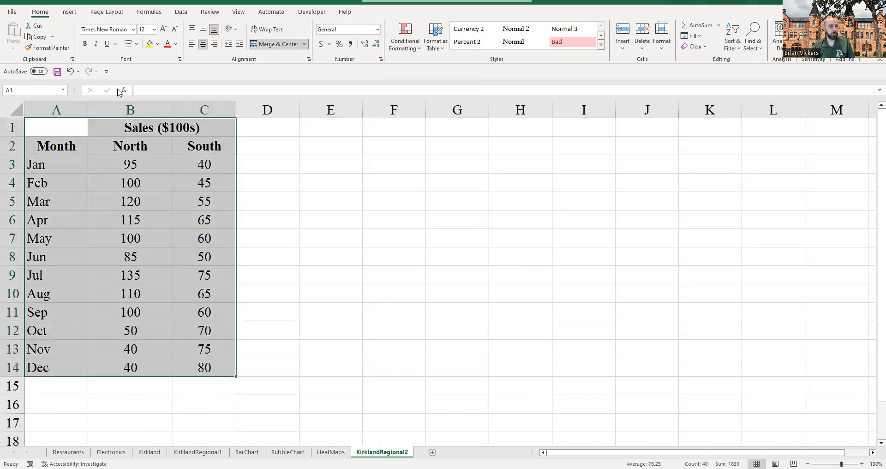
{"action": "left_click", "coordinate": [69, 12]}
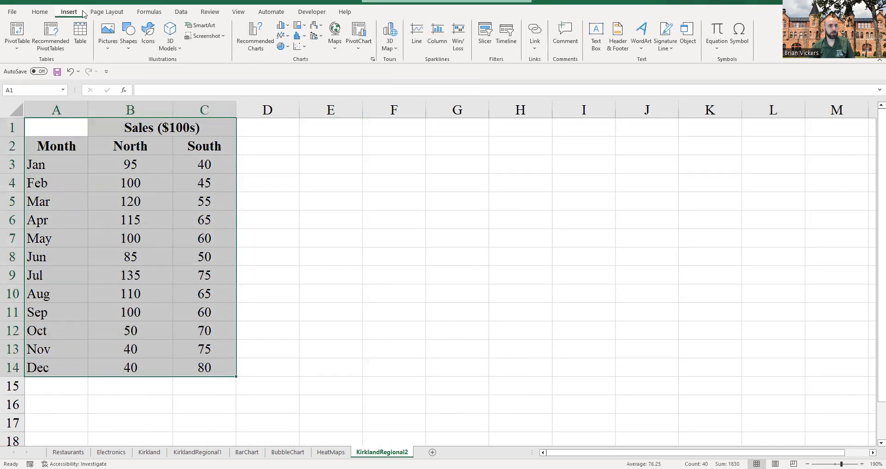
{"action": "left_click", "coordinate": [283, 26]}
{"action": "left_click", "coordinate": [283, 27]}
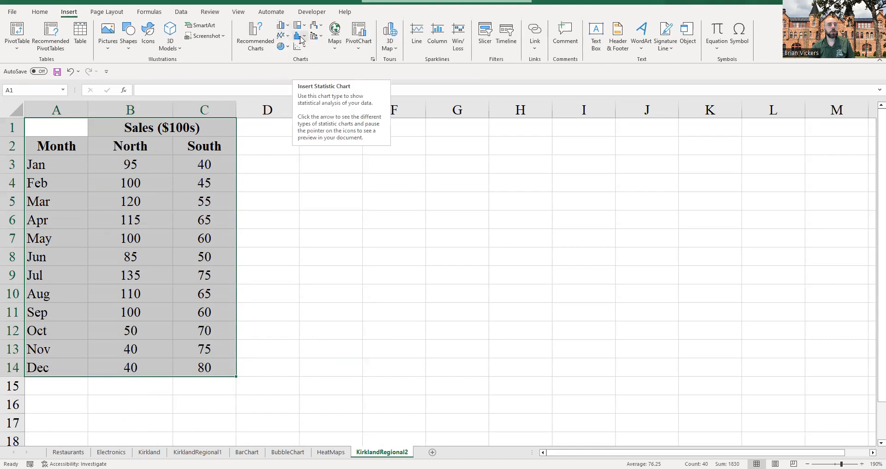
{"action": "left_click", "coordinate": [299, 37]}
{"action": "left_click", "coordinate": [271, 29]}
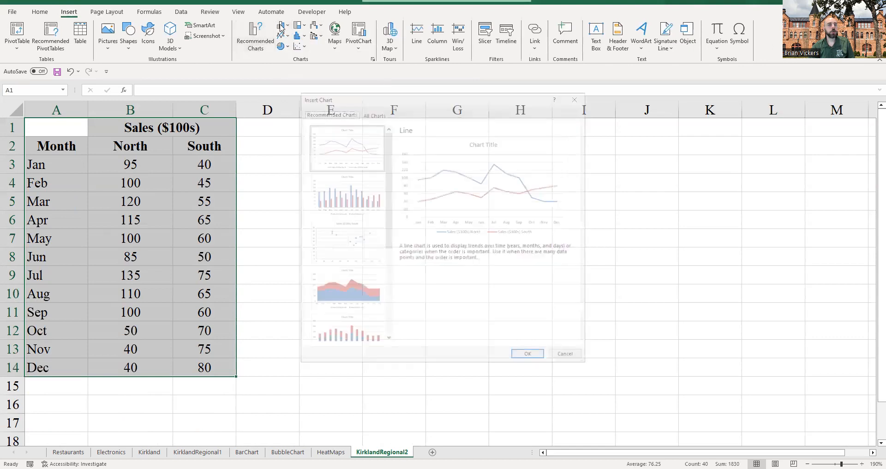
{"action": "left_click", "coordinate": [578, 96]}
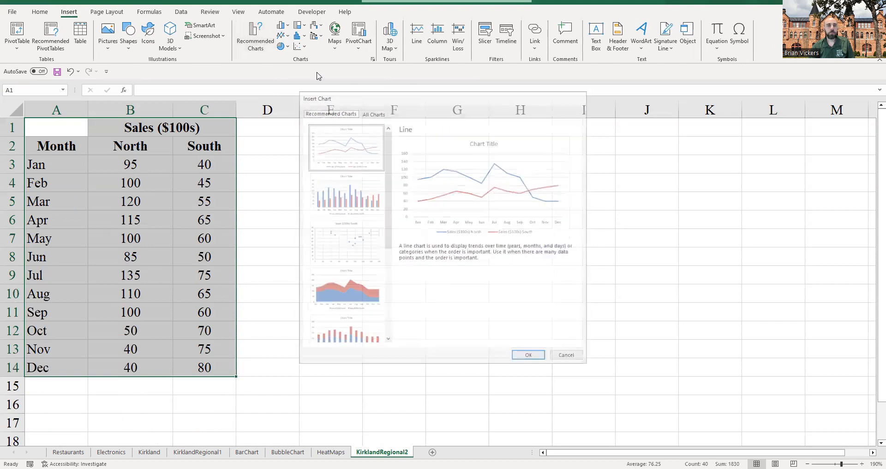
{"action": "left_click", "coordinate": [284, 26]}
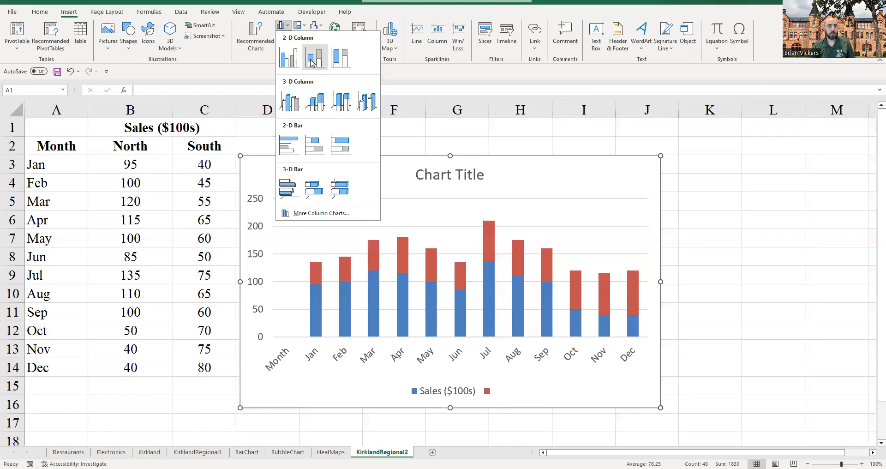
{"action": "left_click", "coordinate": [341, 57]}
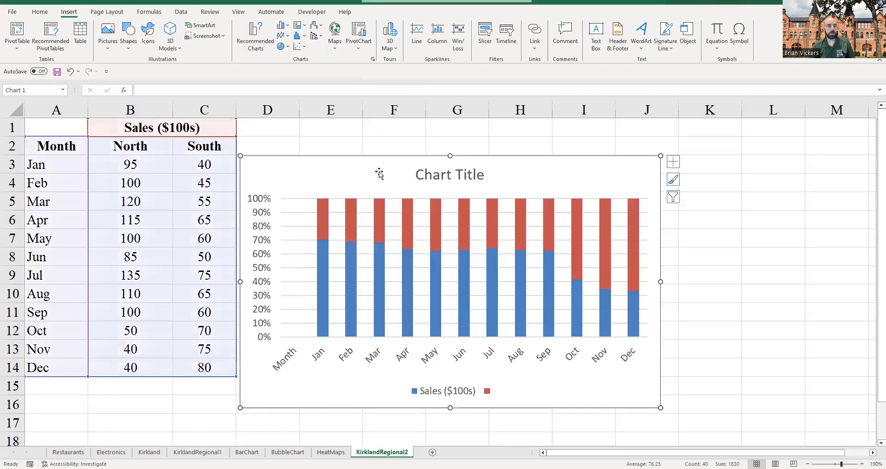
{"action": "left_click_drag", "start_coordinate": [375, 174], "coordinate": [426, 166]}
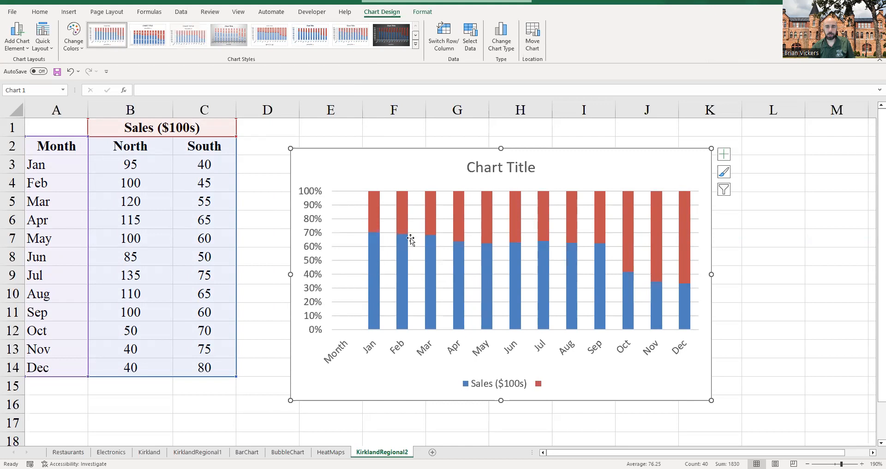
Step: Switch to the eTextbook to compare the chart with Figures 3.29 and 3.30, and return to the Ch3Practice workbook in Excel
{"action": "key", "text": "alt+Tab"}
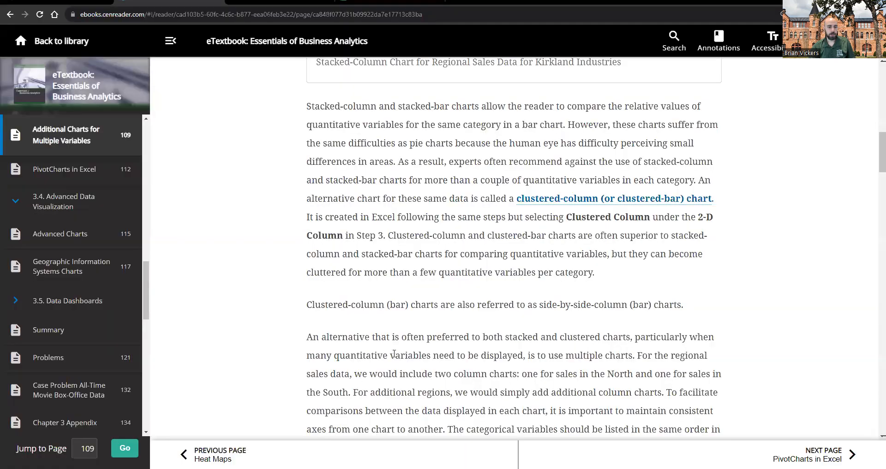
{"action": "scroll", "coordinate": [434, 233], "scroll_direction": "up", "scroll_amount": 12}
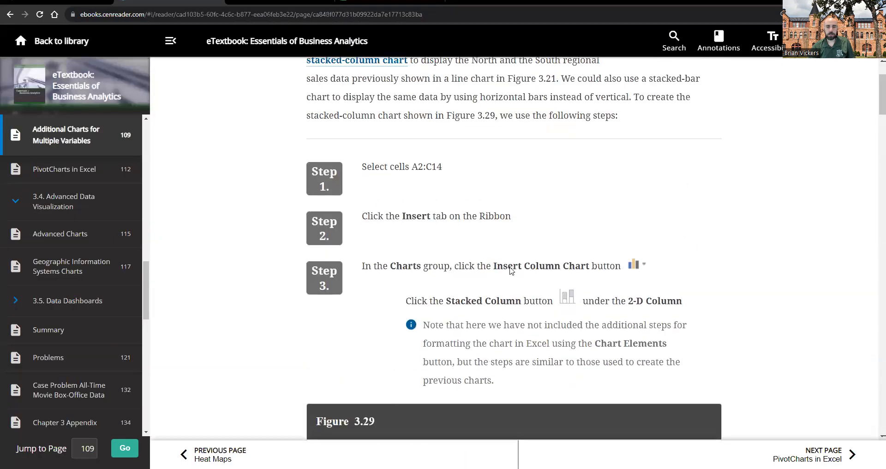
{"action": "scroll", "coordinate": [538, 233], "scroll_direction": "down", "scroll_amount": 2}
{"action": "scroll", "coordinate": [539, 233], "scroll_direction": "down", "scroll_amount": 9}
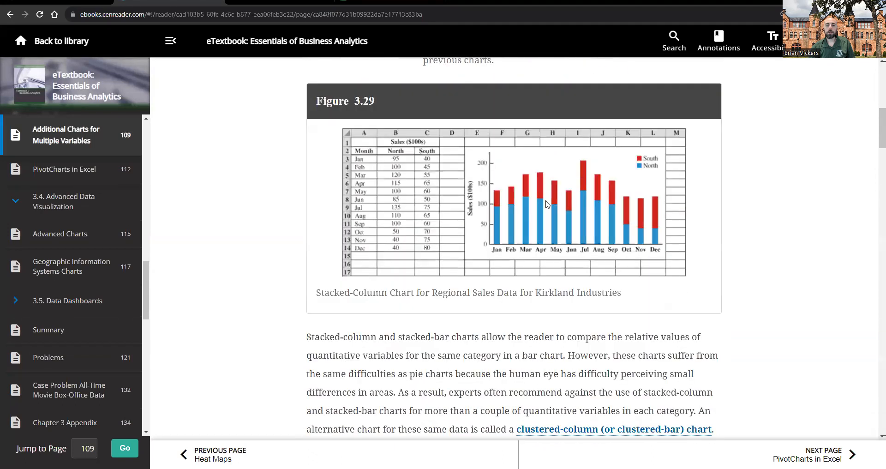
{"action": "scroll", "coordinate": [460, 203], "scroll_direction": "down", "scroll_amount": 6}
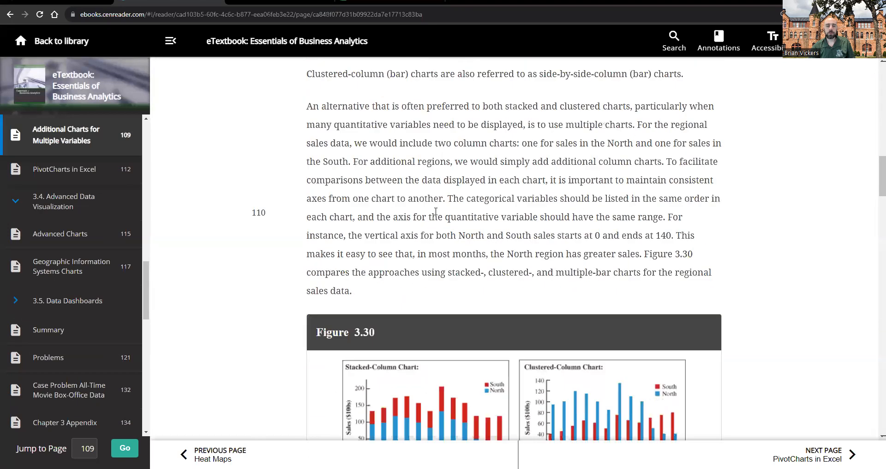
{"action": "scroll", "coordinate": [414, 228], "scroll_direction": "down", "scroll_amount": 20}
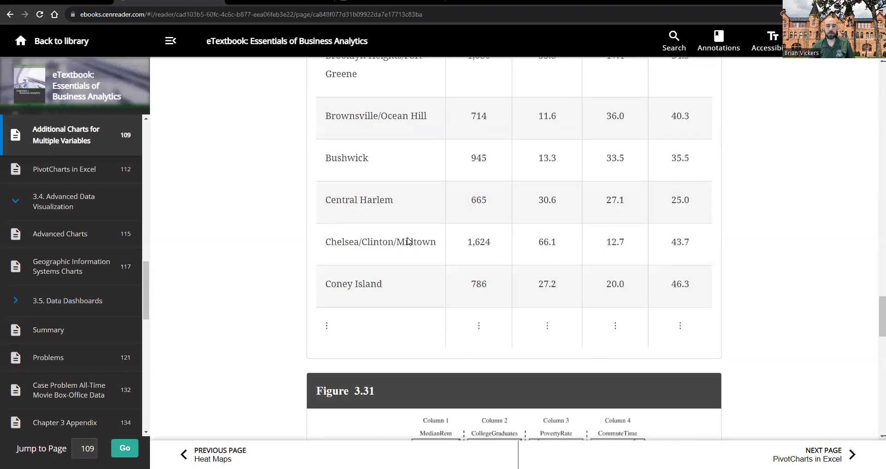
{"action": "scroll", "coordinate": [408, 239], "scroll_direction": "up", "scroll_amount": 20}
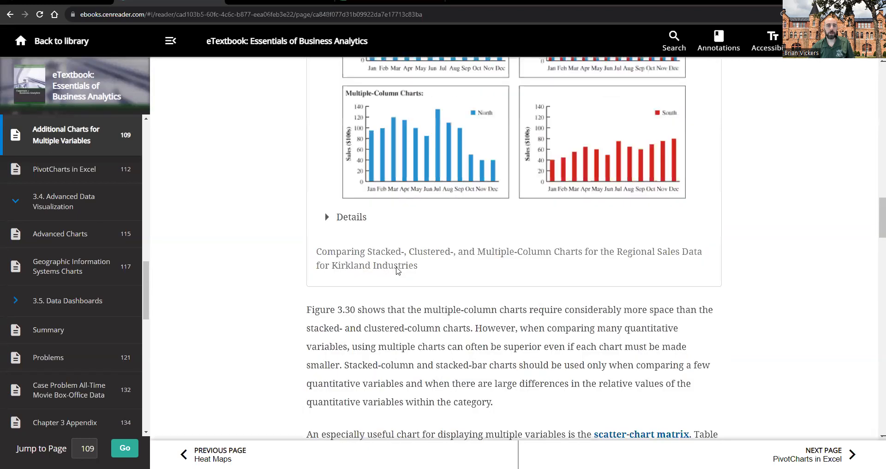
{"action": "scroll", "coordinate": [392, 267], "scroll_direction": "up", "scroll_amount": 8}
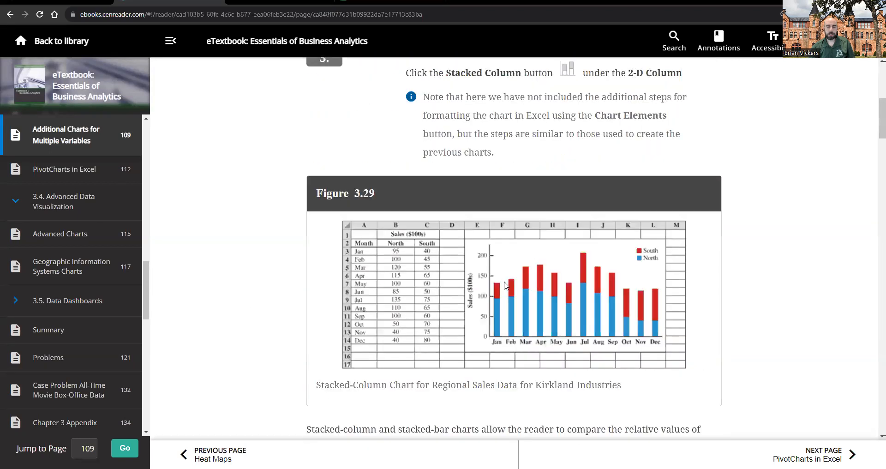
{"action": "mouse_move", "coordinate": [158, 468]}
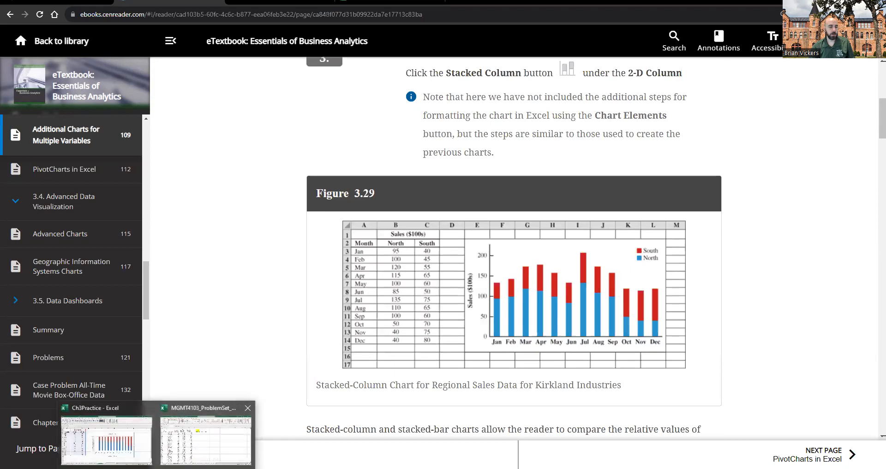
{"action": "left_click", "coordinate": [142, 444]}
Step: Examine the bounds and units of the vertical axis in the 100% stacked column chart
{"action": "left_click", "coordinate": [369, 206]}
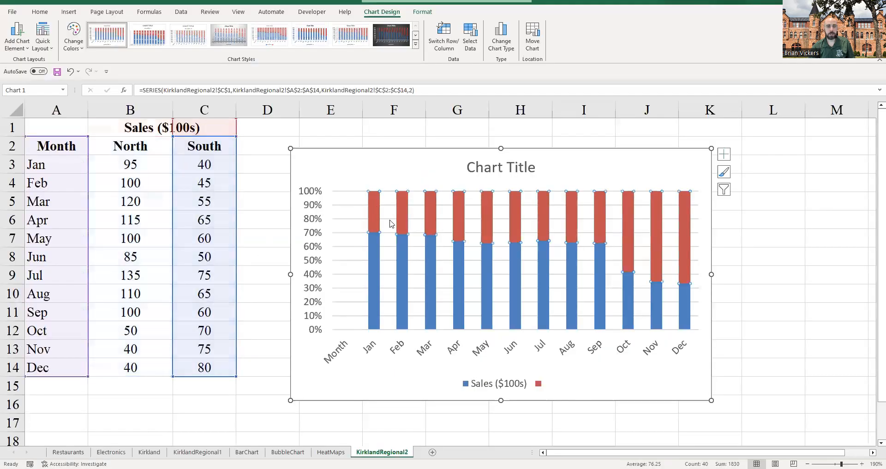
{"action": "left_click", "coordinate": [313, 214]}
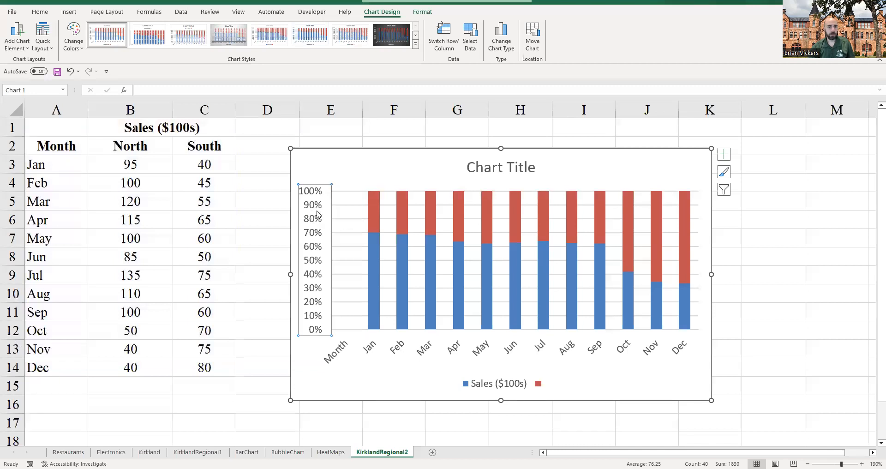
{"action": "right_click", "coordinate": [317, 213]}
{"action": "left_click", "coordinate": [347, 331]}
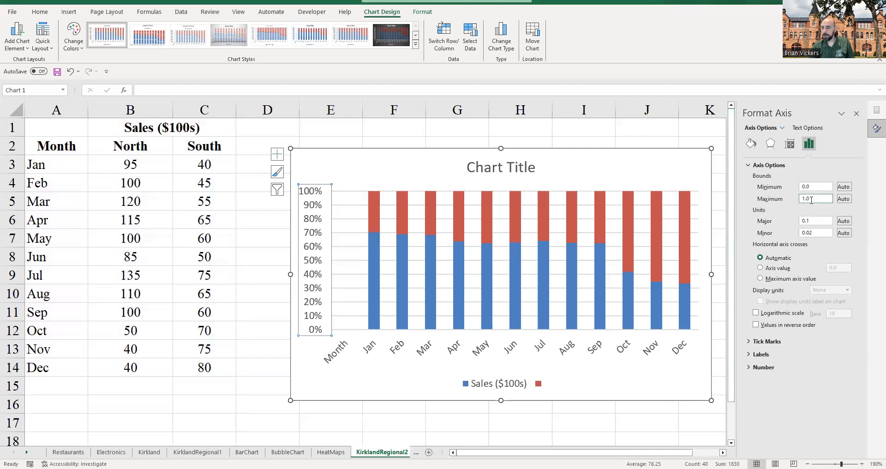
{"action": "left_click", "coordinate": [857, 114]}
Step: Review the data range, series and category labels in the chart's data source
{"action": "right_click", "coordinate": [319, 233]}
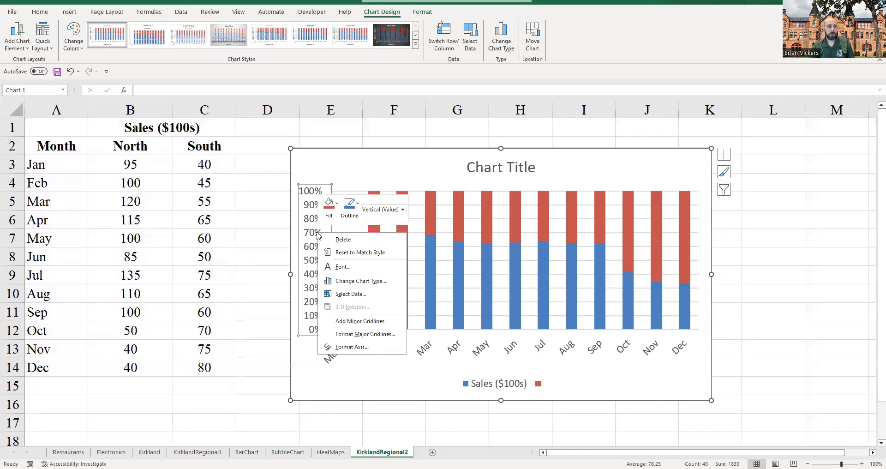
{"action": "left_click", "coordinate": [354, 296]}
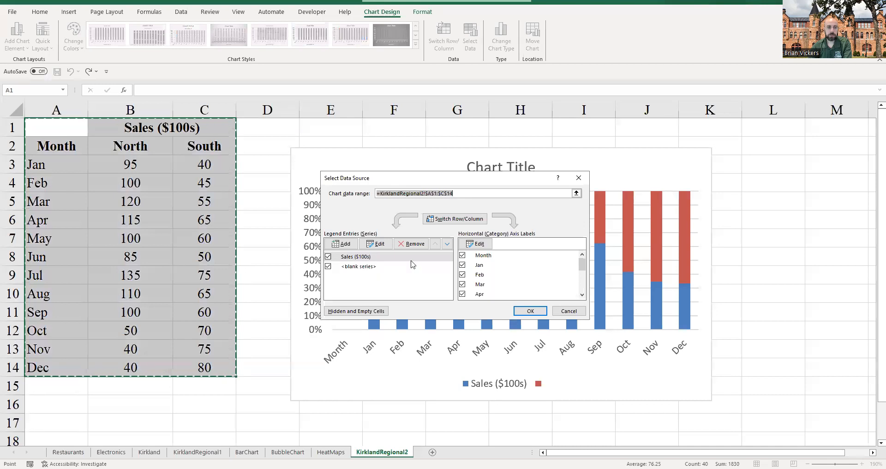
{"action": "left_click_drag", "start_coordinate": [441, 180], "coordinate": [572, 182]}
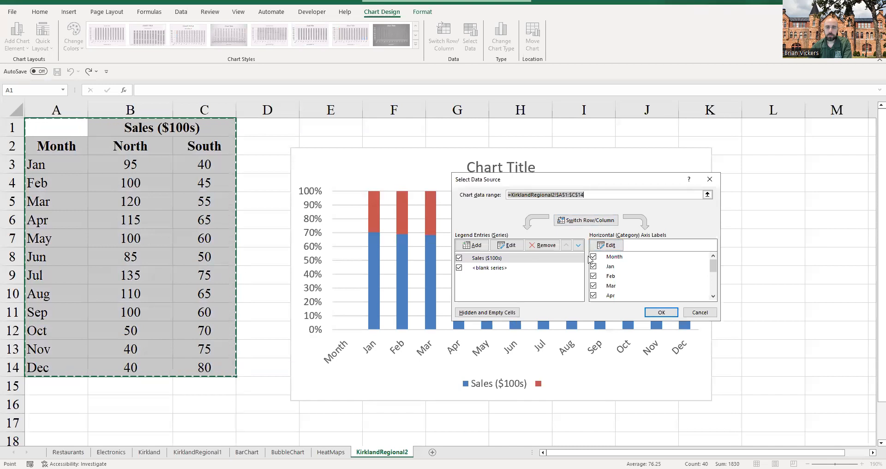
{"action": "left_click", "coordinate": [661, 312]}
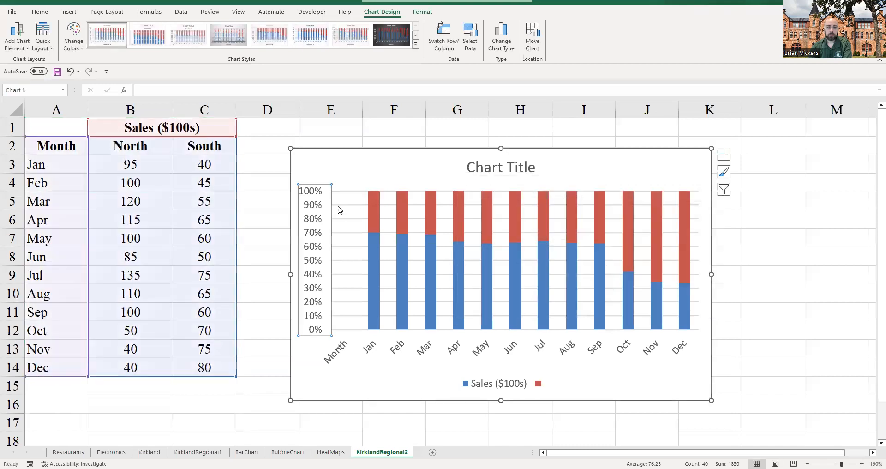
Step: Recheck the vertical axis formatting options and reopen the data source selection from the plot area
{"action": "right_click", "coordinate": [320, 201]}
{"action": "left_click", "coordinate": [353, 313]}
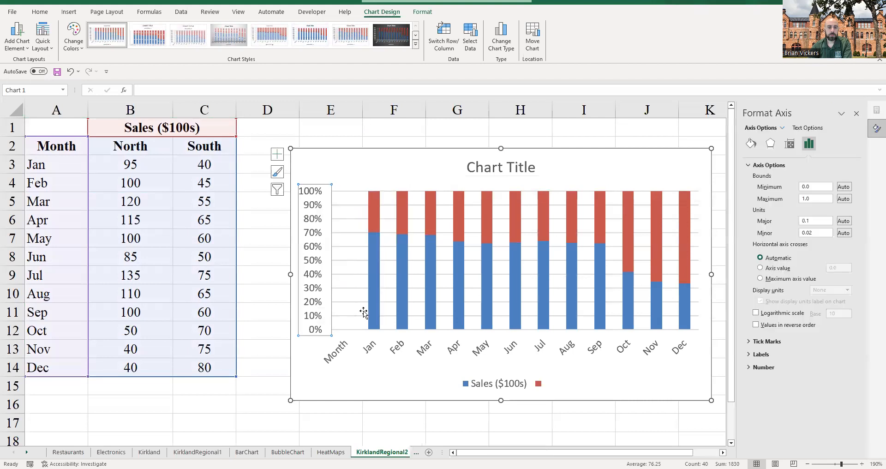
{"action": "left_click", "coordinate": [856, 113]}
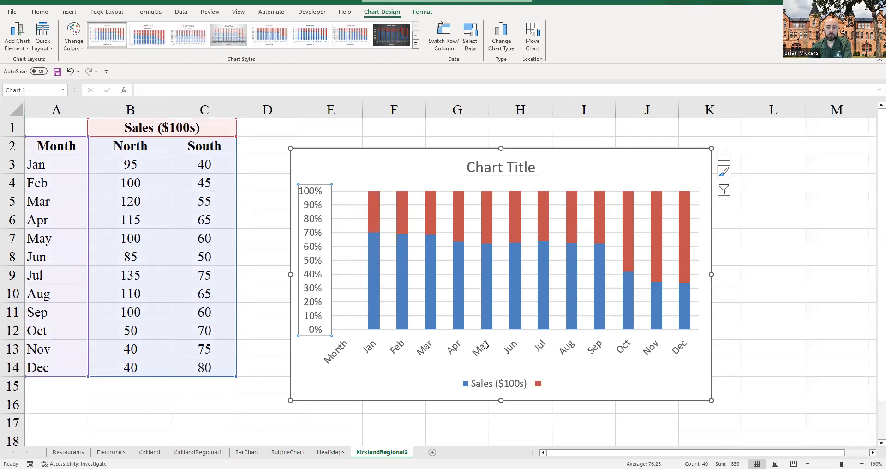
{"action": "right_click", "coordinate": [478, 347]}
{"action": "right_click", "coordinate": [441, 308]}
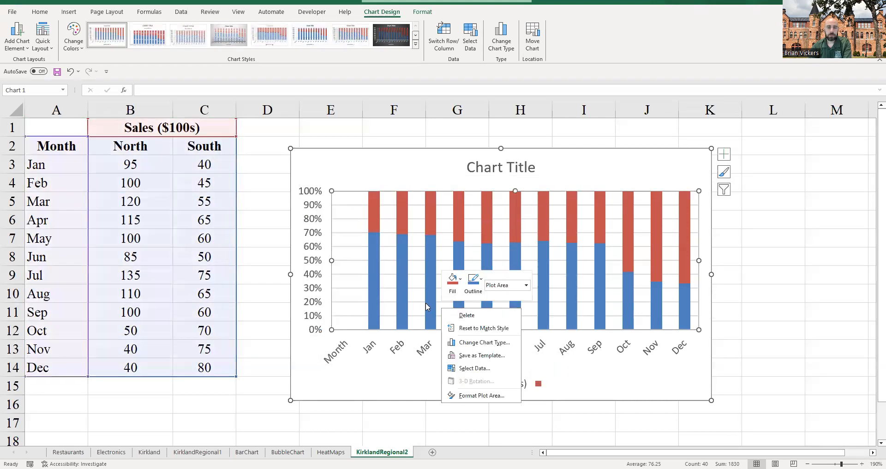
{"action": "left_click", "coordinate": [479, 367]}
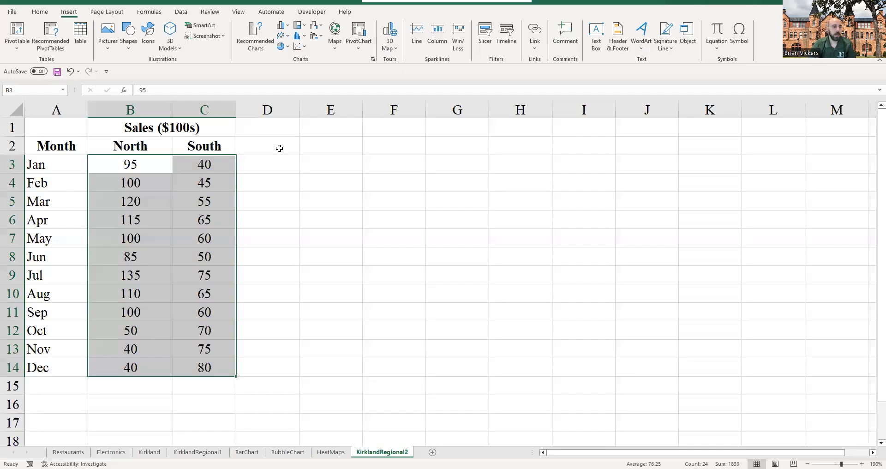
Step: Insert a 2-D stacked column chart from the sales values in B3:C14 and move it clear of the data
{"action": "left_click_drag", "start_coordinate": [130, 164], "coordinate": [184, 365]}
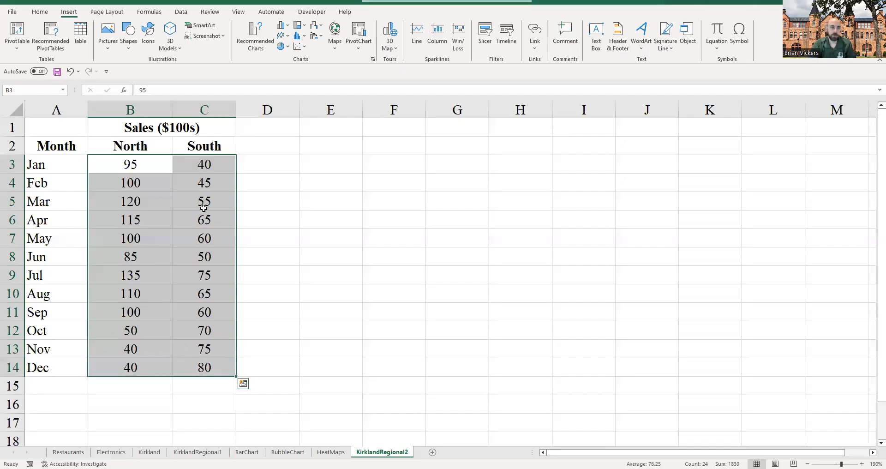
{"action": "left_click_drag", "start_coordinate": [67, 132], "coordinate": [167, 367]}
{"action": "left_click_drag", "start_coordinate": [133, 165], "coordinate": [213, 368]}
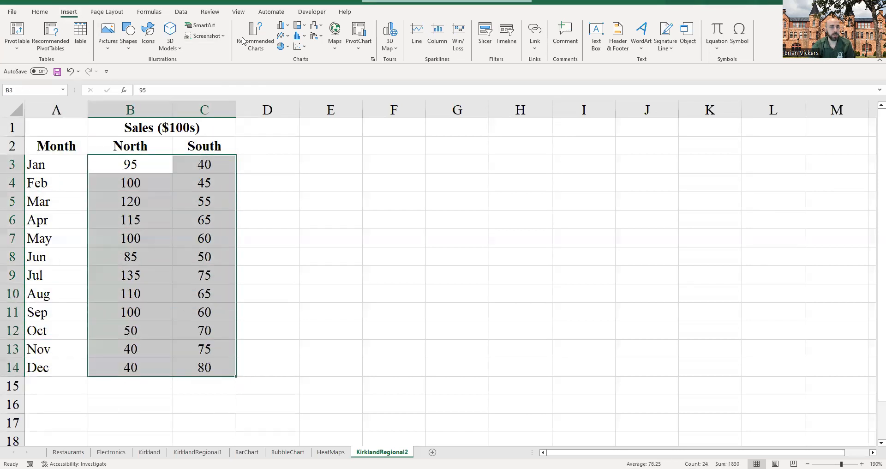
{"action": "left_click", "coordinate": [282, 24]}
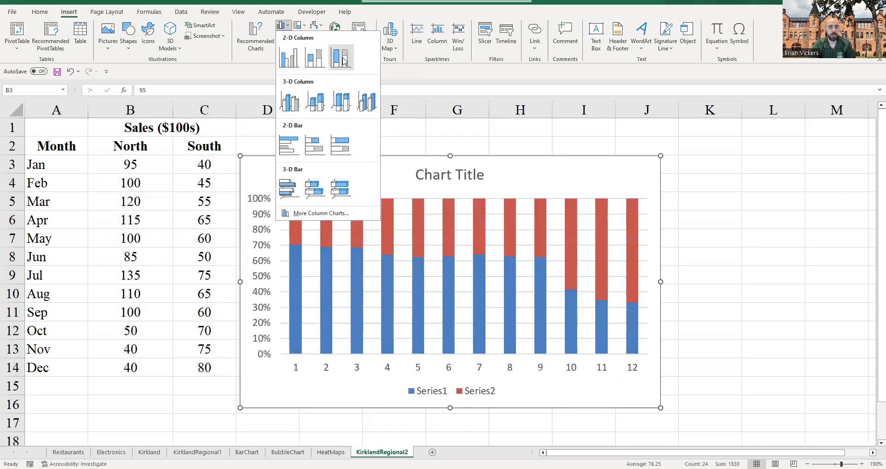
{"action": "left_click", "coordinate": [318, 61]}
{"action": "left_click_drag", "start_coordinate": [369, 184], "coordinate": [423, 172]}
{"action": "left_click", "coordinate": [263, 292]}
Step: Preview the recommended charts for B3:C14, including Stacked Column, and close the preview without inserting one
{"action": "left_click_drag", "start_coordinate": [130, 164], "coordinate": [229, 367]}
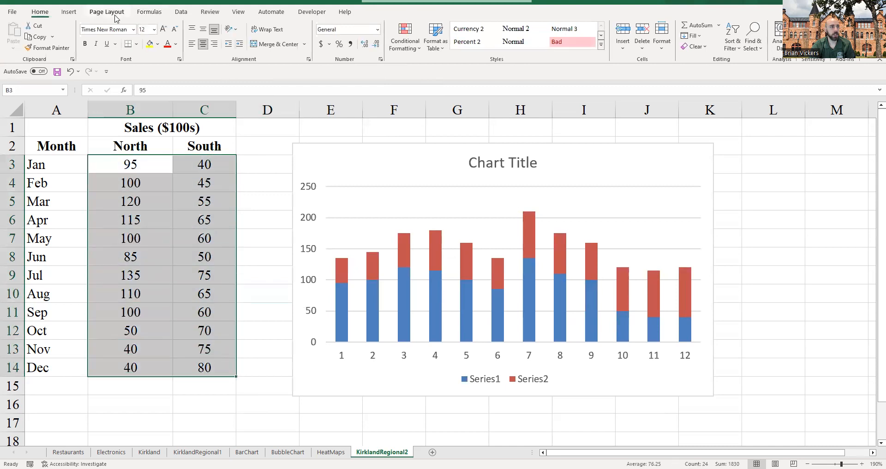
{"action": "left_click", "coordinate": [69, 12]}
{"action": "left_click", "coordinate": [255, 37]}
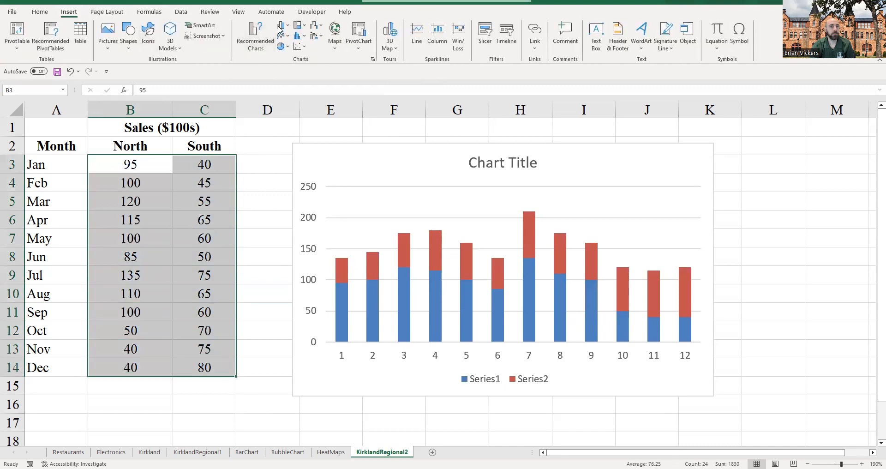
{"action": "left_click", "coordinate": [369, 282]}
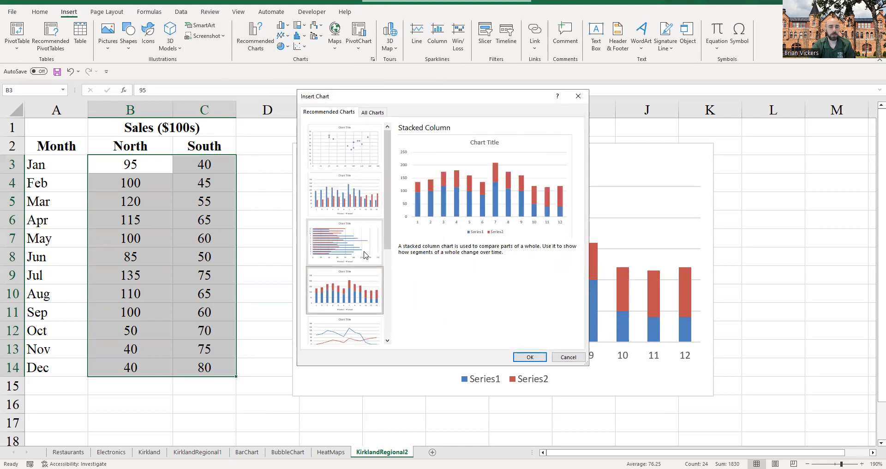
{"action": "scroll", "coordinate": [366, 255], "scroll_direction": "down", "scroll_amount": 3}
{"action": "scroll", "coordinate": [371, 276], "scroll_direction": "up", "scroll_amount": 3}
{"action": "key", "text": "Return"}
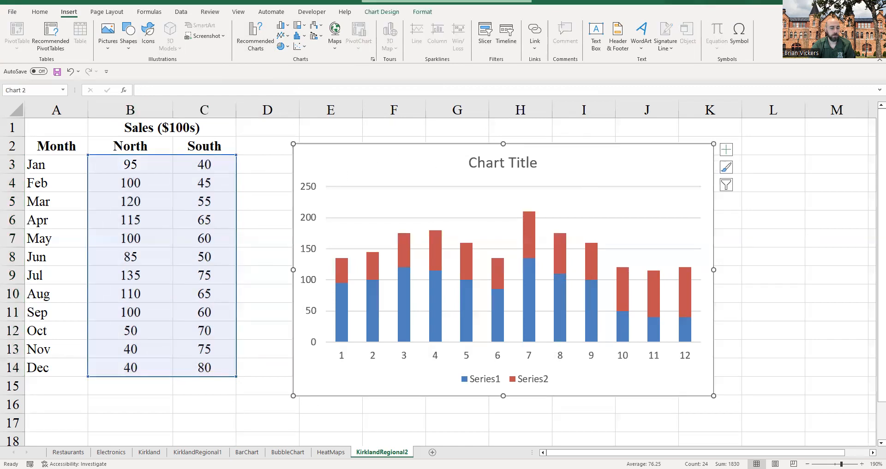
Step: Switch to the eTextbook to reread the stacked-column steps and the clustered-column alternative, and return to the Ch3Practice workbook in Excel
{"action": "key", "text": "alt+Tab"}
{"action": "scroll", "coordinate": [544, 289], "scroll_direction": "up", "scroll_amount": 5}
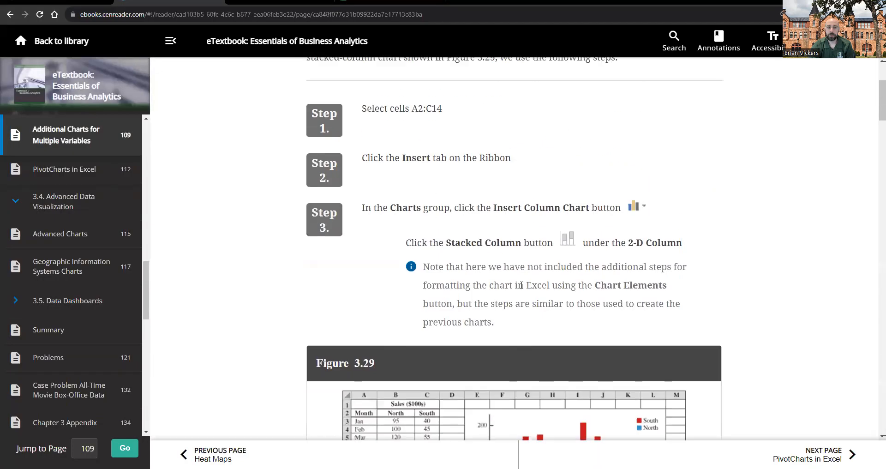
{"action": "scroll", "coordinate": [512, 264], "scroll_direction": "down", "scroll_amount": 7}
{"action": "scroll", "coordinate": [507, 267], "scroll_direction": "down", "scroll_amount": 3}
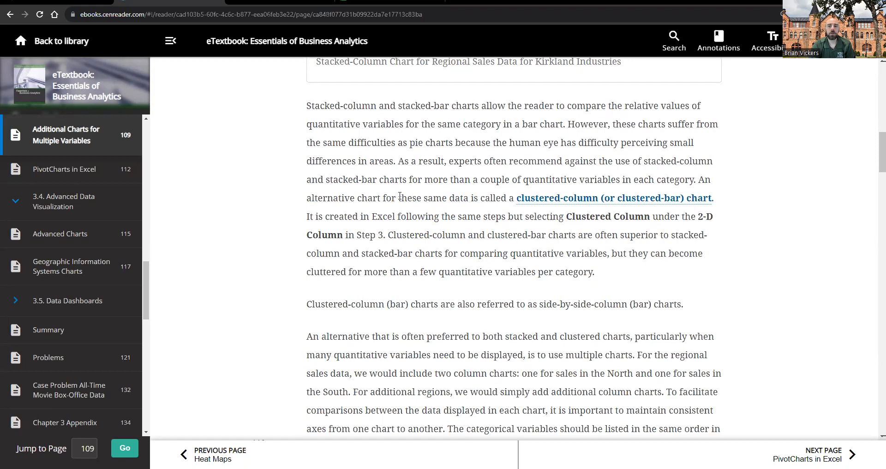
{"action": "scroll", "coordinate": [396, 199], "scroll_direction": "down", "scroll_amount": 3}
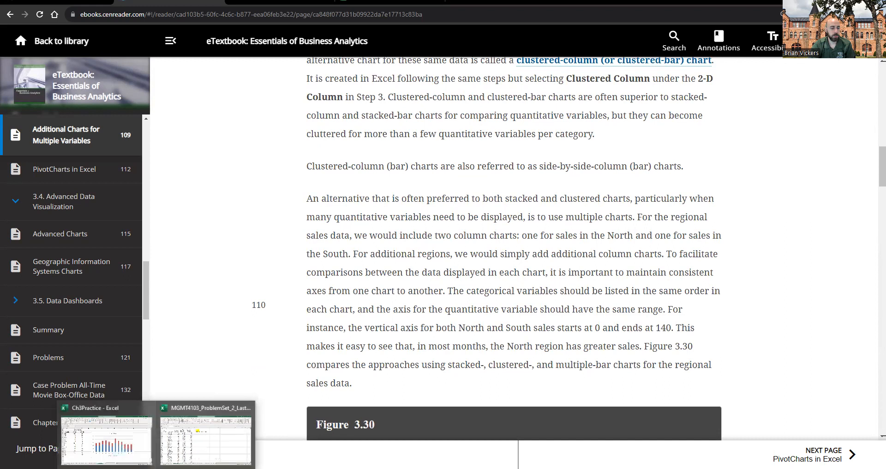
{"action": "left_click", "coordinate": [203, 436]}
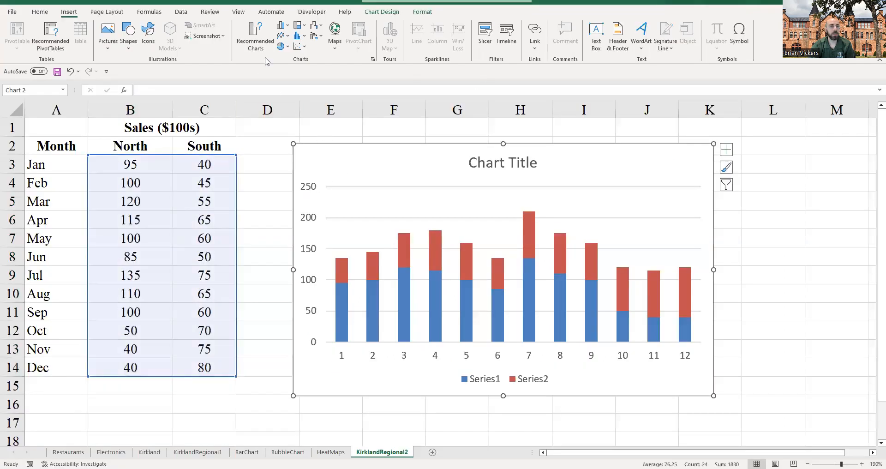
Step: Compare the Stacked Column and 100% Stacked Column types for the chart and cancel the type change
{"action": "left_click", "coordinate": [381, 11]}
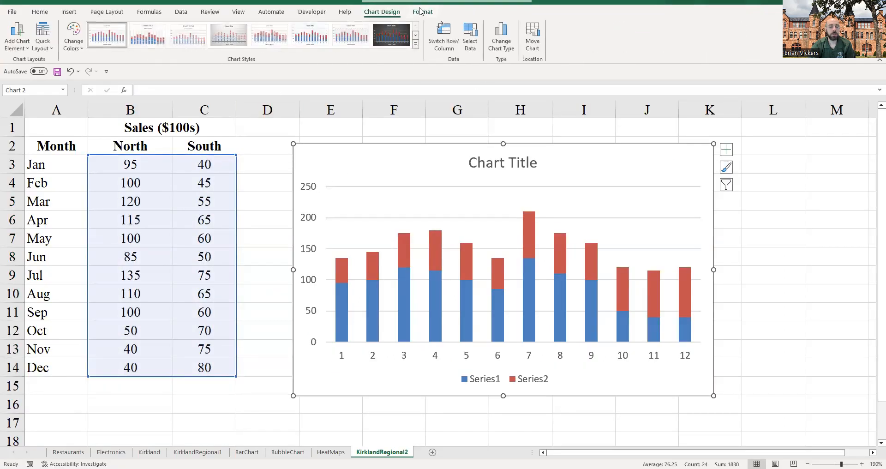
{"action": "left_click", "coordinate": [422, 11]}
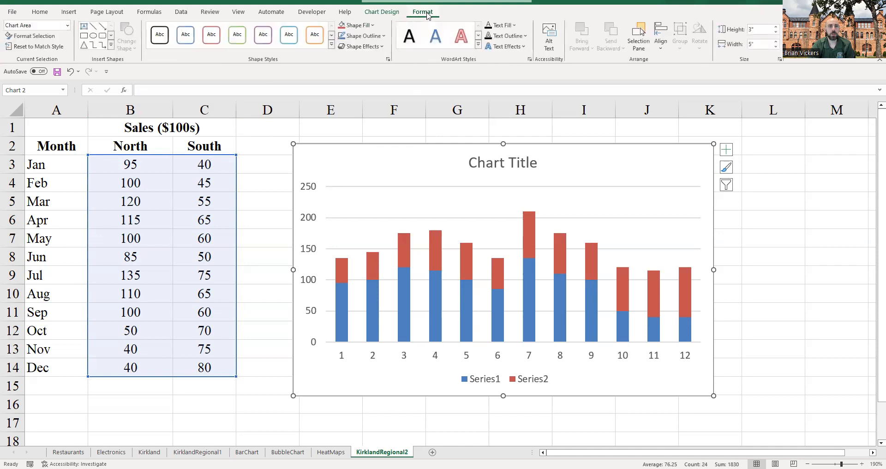
{"action": "left_click", "coordinate": [383, 12]}
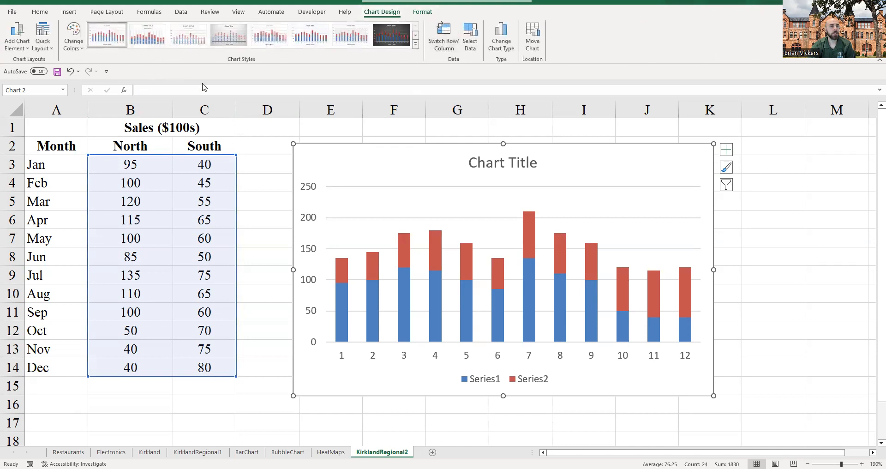
{"action": "left_click", "coordinate": [501, 39]}
{"action": "left_click", "coordinate": [426, 143]}
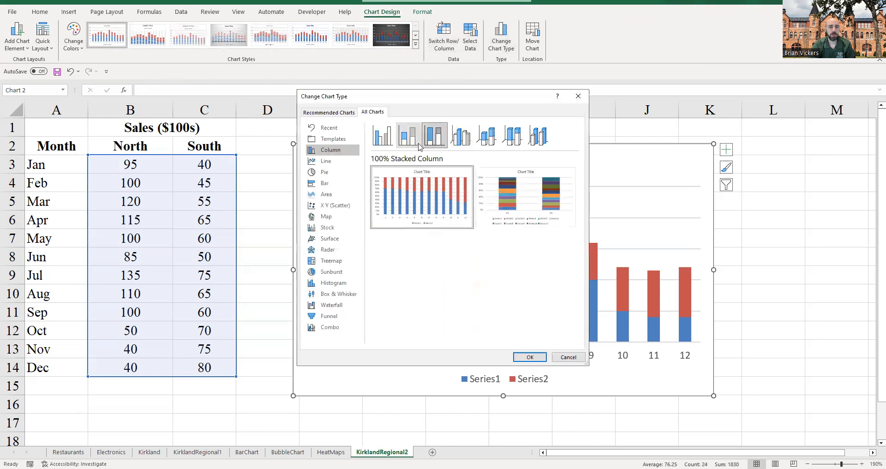
{"action": "left_click", "coordinate": [407, 134]}
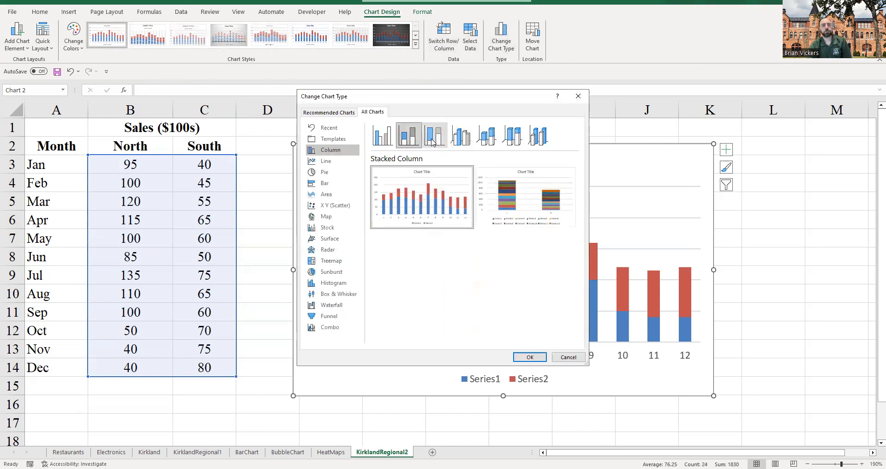
{"action": "left_click", "coordinate": [430, 142]}
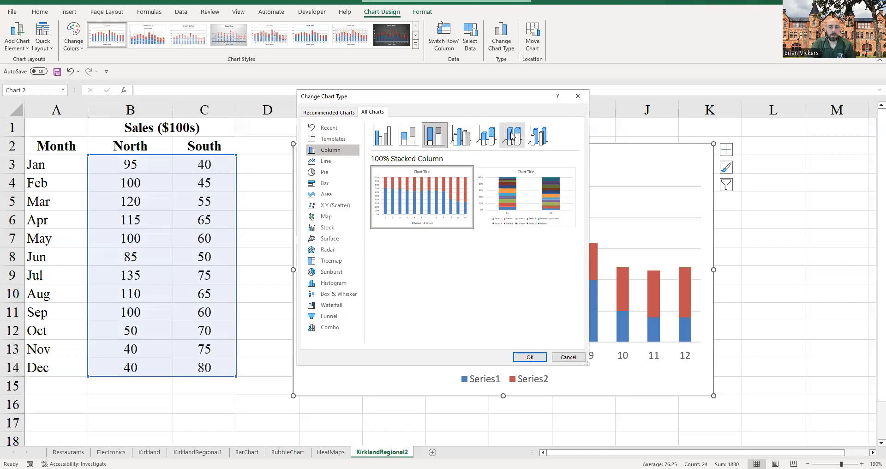
{"action": "left_click", "coordinate": [568, 357]}
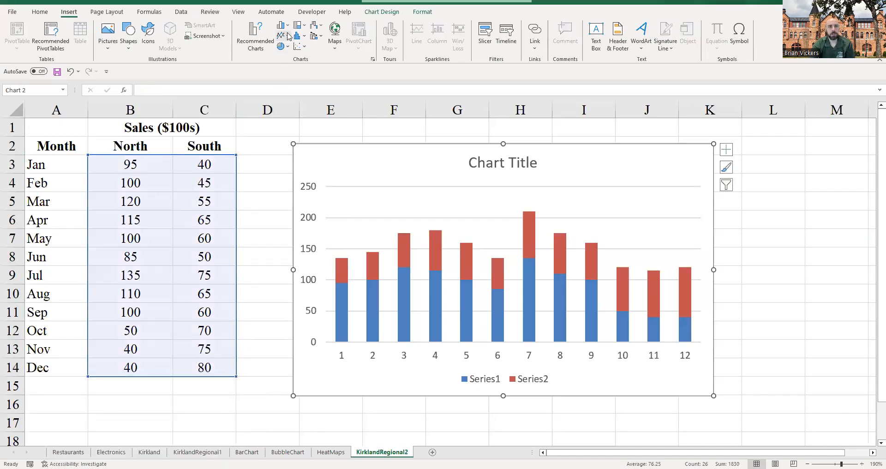
Step: Inspect the North and South segments of the first stacked column and deselect the chart
{"action": "left_click", "coordinate": [339, 274]}
{"action": "left_click", "coordinate": [366, 169]}
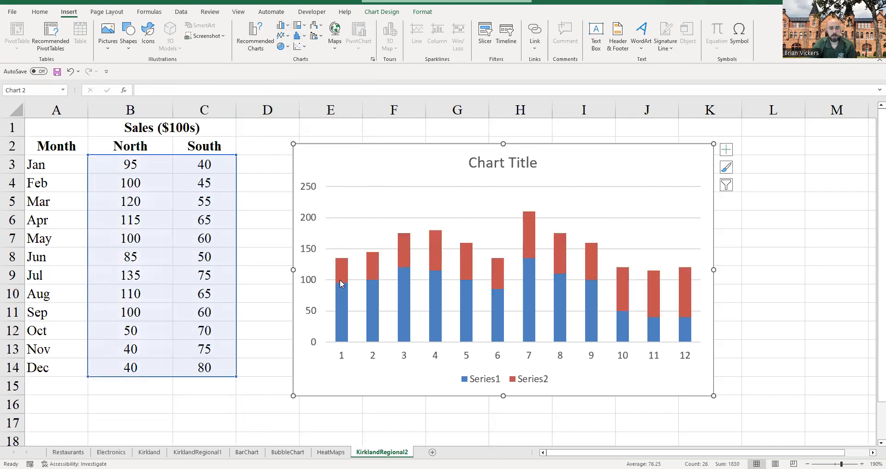
{"action": "mouse_move", "coordinate": [342, 282]}
{"action": "mouse_move", "coordinate": [337, 260]}
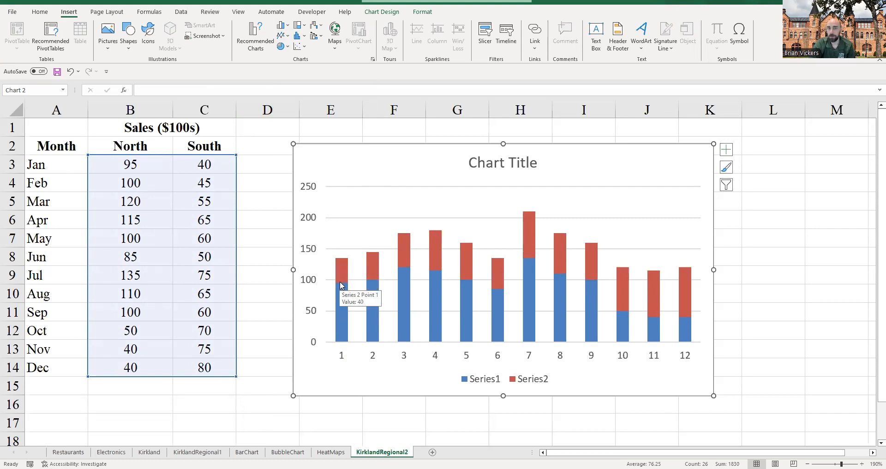
{"action": "left_click", "coordinate": [272, 274]}
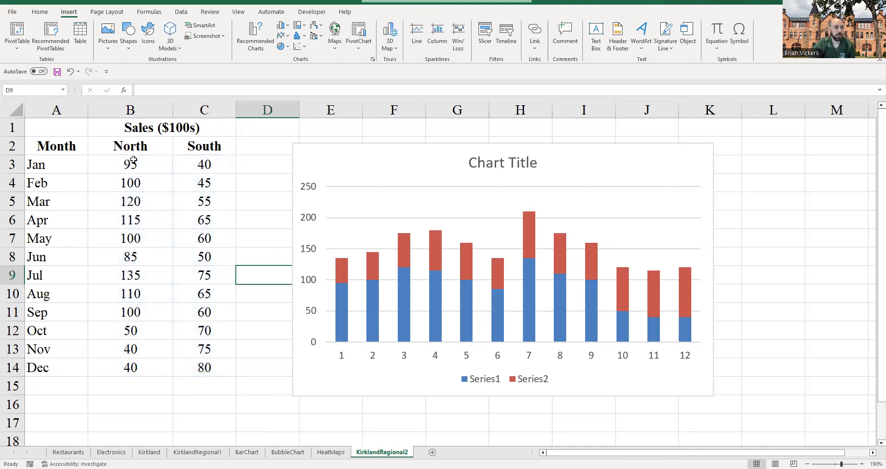
Step: Insert a 2-D clustered column chart from B3:C14 and move it over the stacked column chart
{"action": "left_click_drag", "start_coordinate": [133, 165], "coordinate": [203, 367]}
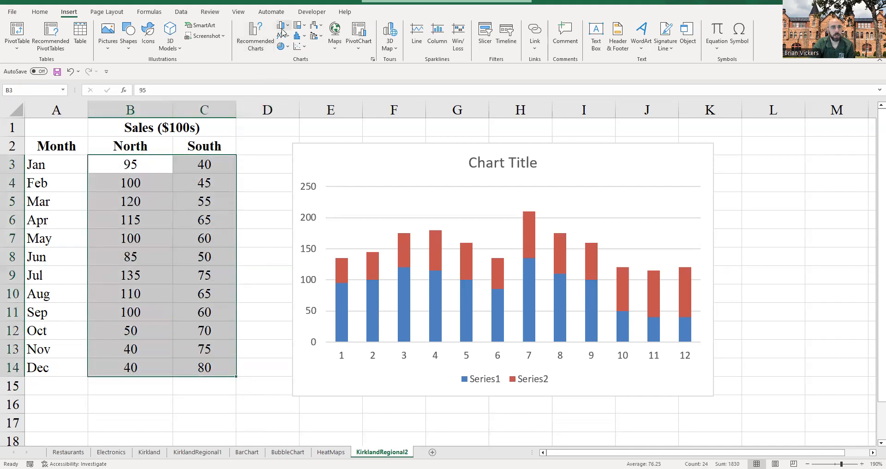
{"action": "left_click", "coordinate": [282, 28]}
{"action": "left_click", "coordinate": [289, 59]}
{"action": "left_click_drag", "start_coordinate": [369, 193], "coordinate": [462, 186]}
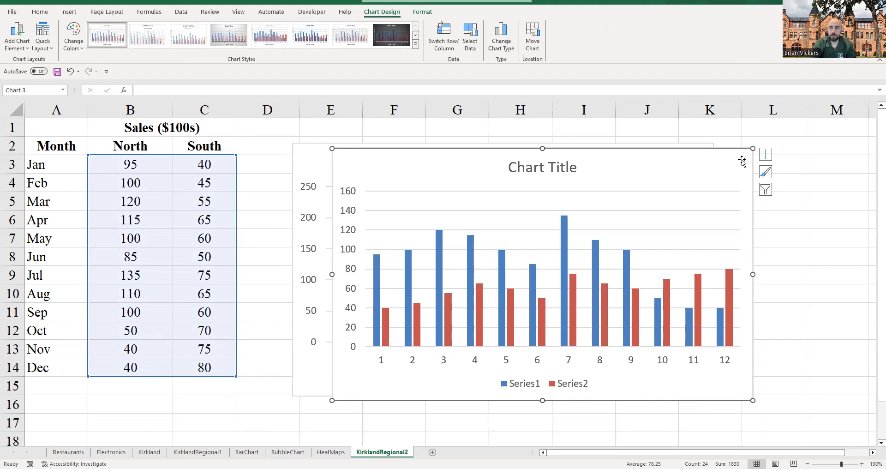
Step: Delete both the clustered and the stacked column charts from the KirklandRegional2 sheet
{"action": "key", "text": "Delete"}
{"action": "left_click", "coordinate": [343, 155]}
{"action": "key", "text": "Delete"}
Step: Insert a 2-D stacked column chart from A1:C14, including month and region headings, and move it clear of the data
{"action": "left_click_drag", "start_coordinate": [55, 128], "coordinate": [191, 362]}
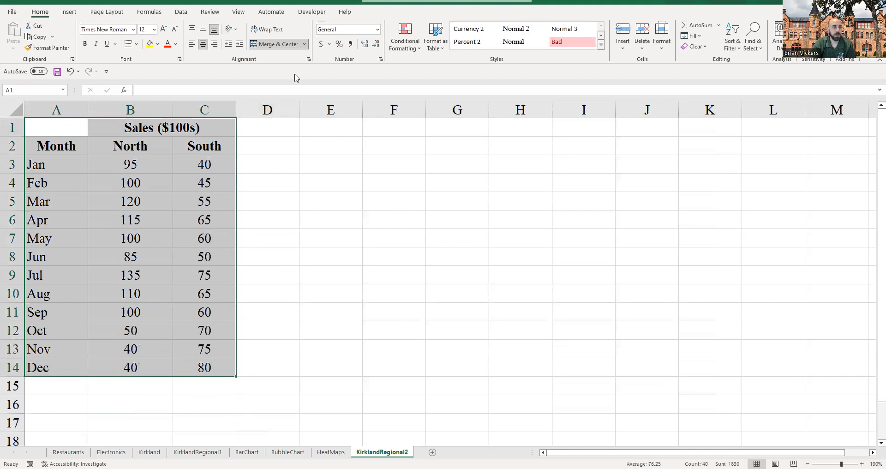
{"action": "left_click", "coordinate": [69, 12]}
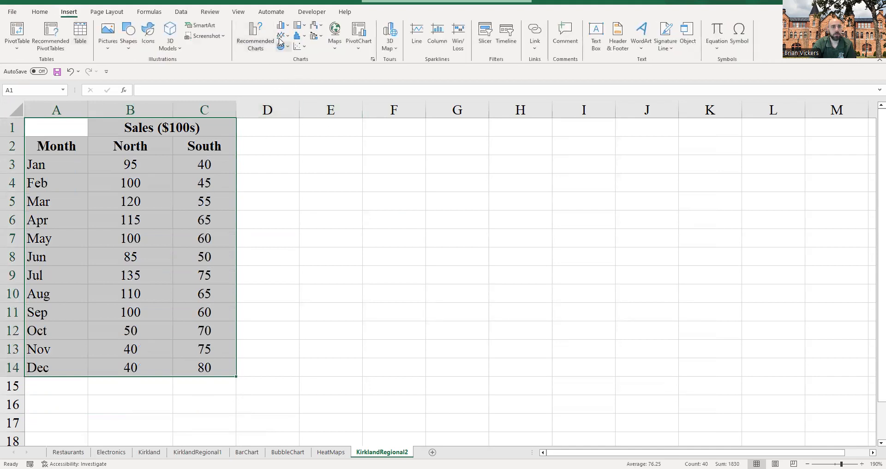
{"action": "left_click", "coordinate": [283, 25]}
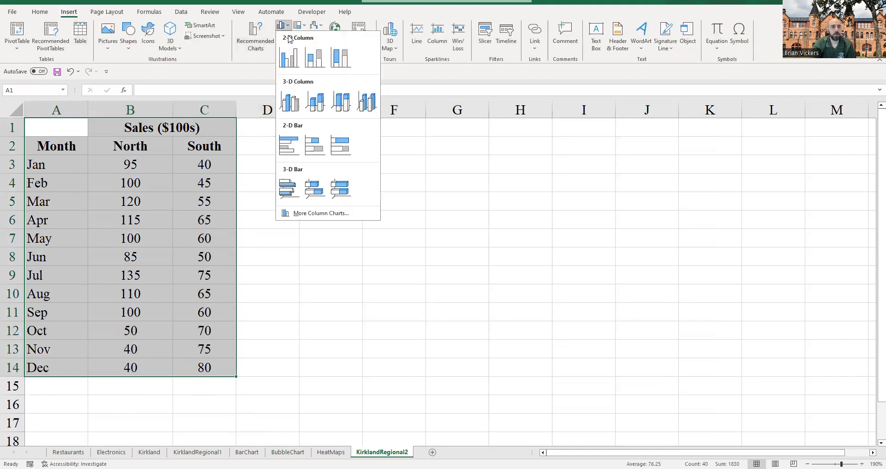
{"action": "left_click", "coordinate": [312, 59]}
{"action": "left_click_drag", "start_coordinate": [355, 174], "coordinate": [423, 141]}
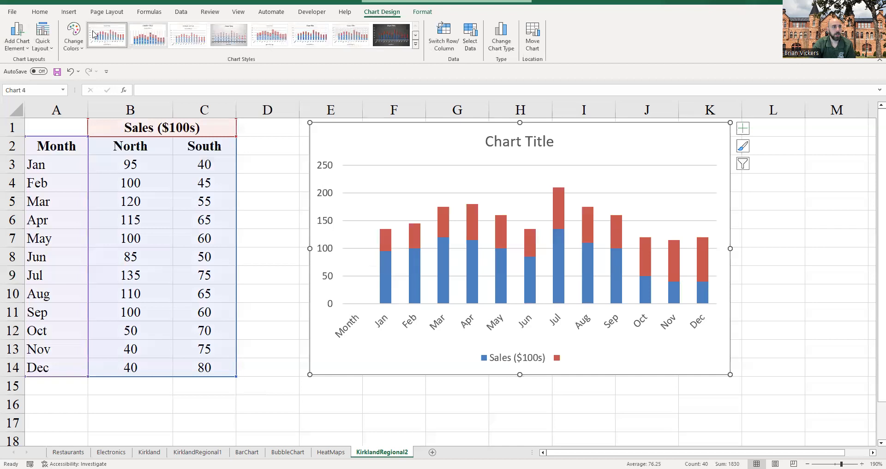
Step: Insert a 2-D clustered column chart from A1:C14 and move it below and to the left of the stacked chart
{"action": "left_click_drag", "start_coordinate": [59, 124], "coordinate": [208, 369]}
{"action": "left_click", "coordinate": [69, 12]}
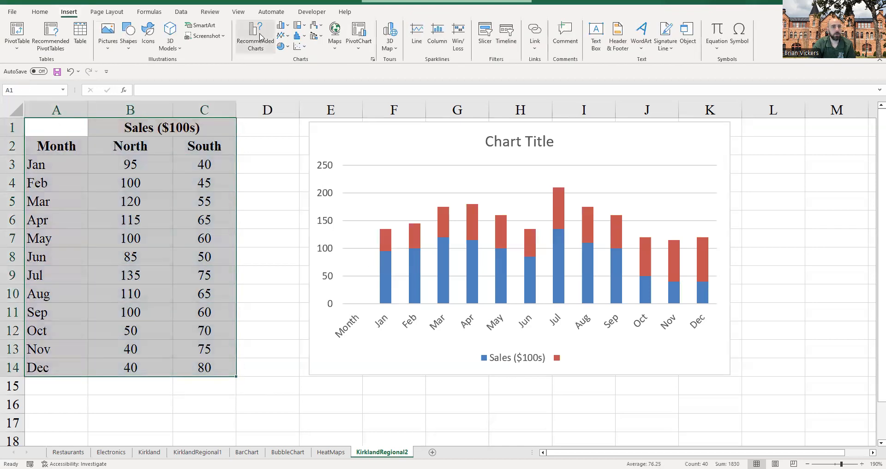
{"action": "left_click", "coordinate": [283, 24]}
{"action": "left_click", "coordinate": [290, 57]}
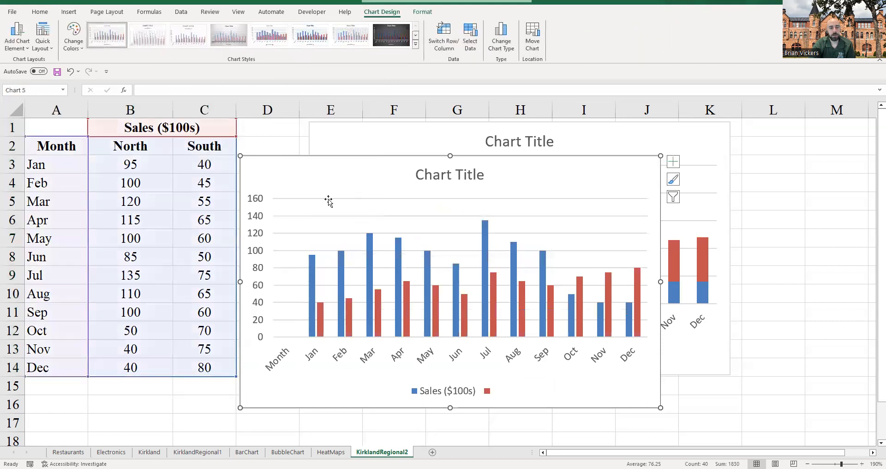
{"action": "left_click_drag", "start_coordinate": [332, 174], "coordinate": [185, 227]}
{"action": "scroll", "coordinate": [319, 272], "scroll_direction": "down", "scroll_amount": 2}
{"action": "scroll", "coordinate": [319, 272], "scroll_direction": "up", "scroll_amount": 2}
Step: Remove the gridlines from both the clustered and the stacked column charts
{"action": "left_click", "coordinate": [180, 273]}
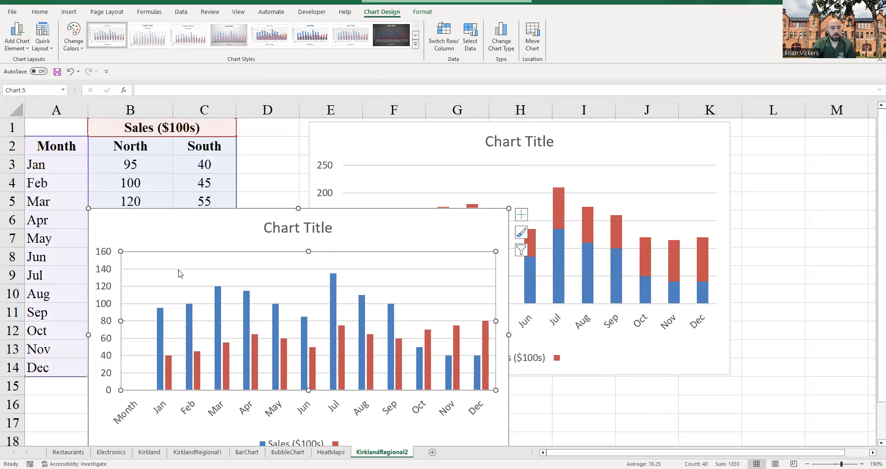
{"action": "left_click", "coordinate": [610, 194]}
{"action": "left_click", "coordinate": [474, 234]}
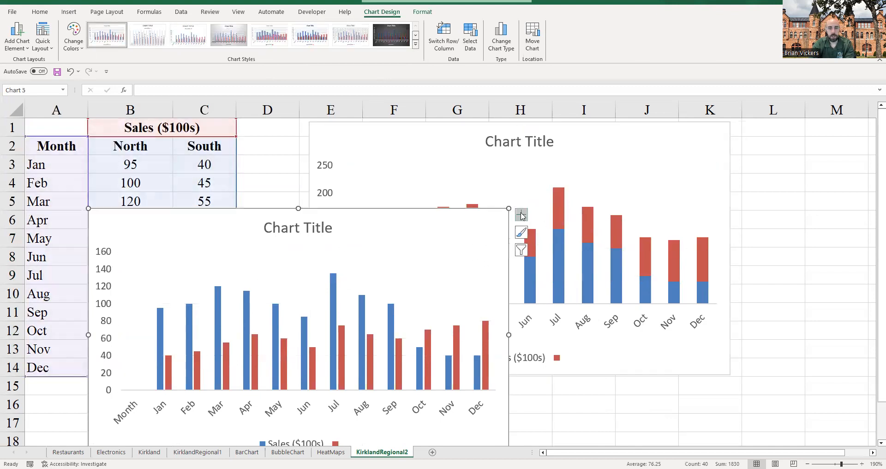
Step: Add data labels to the clustered column chart and display their placement choices
{"action": "left_click", "coordinate": [521, 214]}
{"action": "left_click", "coordinate": [548, 254]}
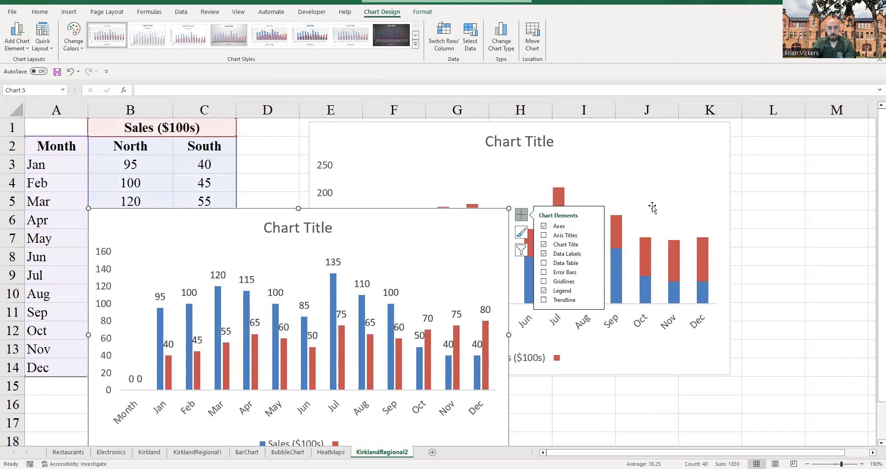
{"action": "left_click", "coordinate": [593, 255]}
Step: Review the formatting options for the North series' data labels and close them without changes
{"action": "right_click", "coordinate": [392, 290]}
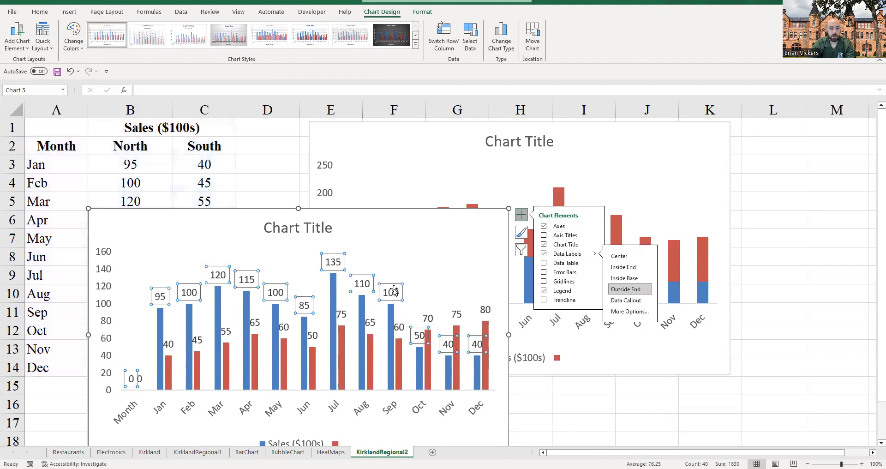
{"action": "left_click", "coordinate": [429, 404]}
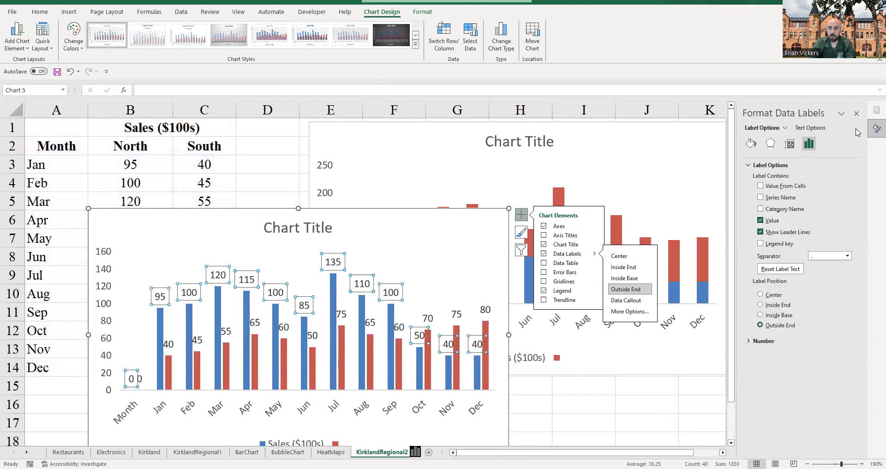
{"action": "left_click", "coordinate": [856, 113]}
{"action": "left_click", "coordinate": [418, 260]}
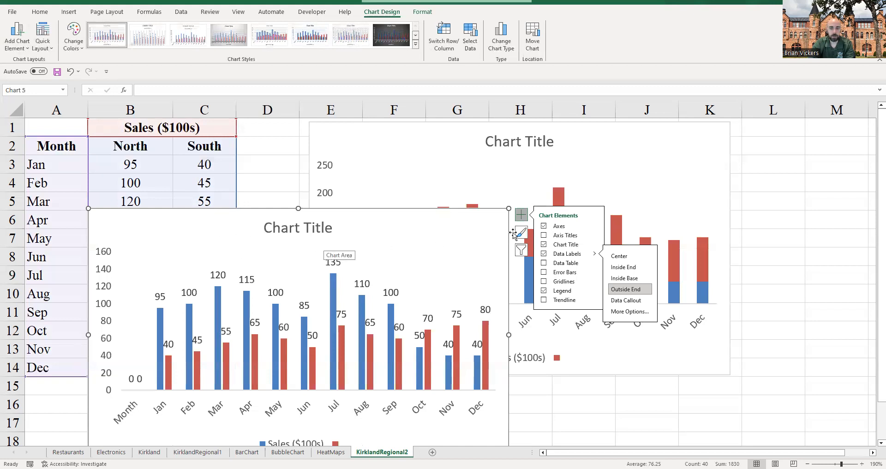
Step: Try axis titles on the clustered column chart and remove them again
{"action": "left_click", "coordinate": [556, 236]}
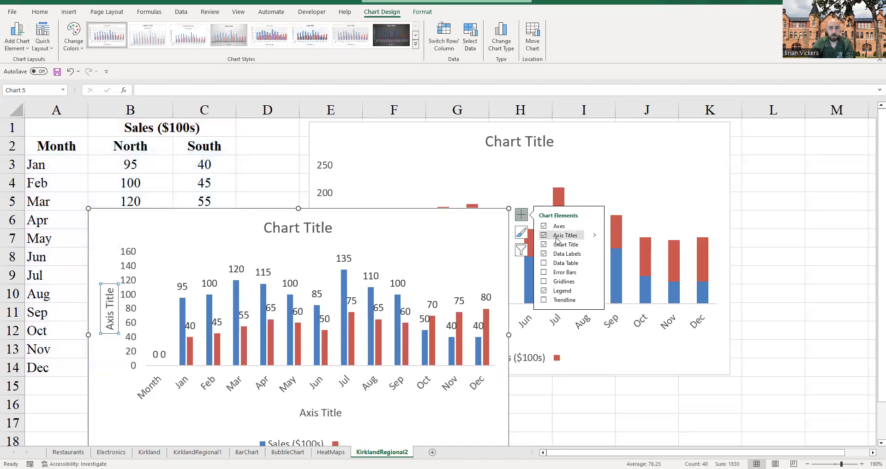
{"action": "left_click", "coordinate": [545, 235]}
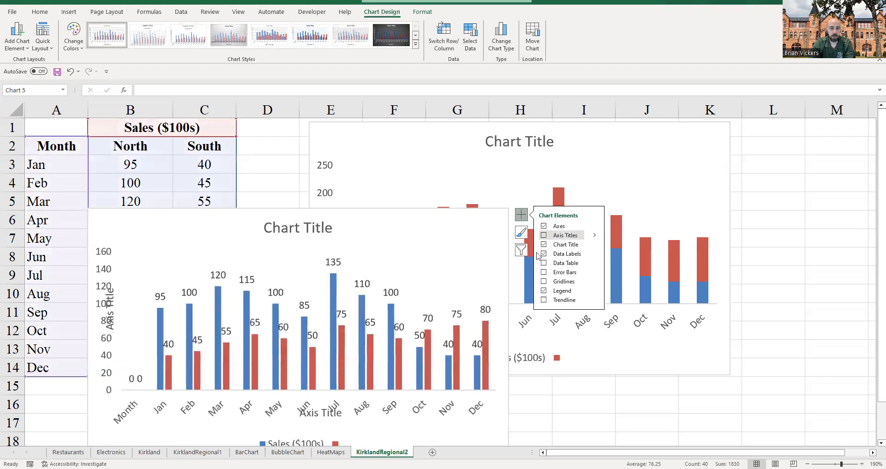
{"action": "scroll", "coordinate": [322, 337], "scroll_direction": "down", "scroll_amount": 1}
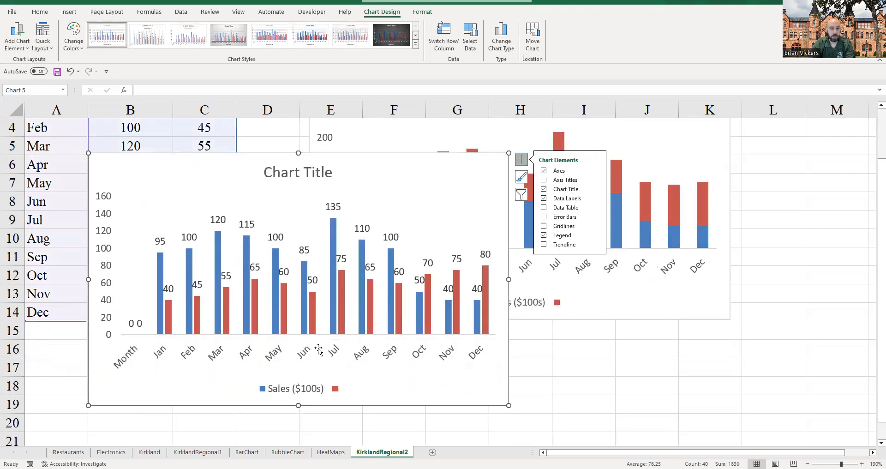
{"action": "scroll", "coordinate": [285, 356], "scroll_direction": "up", "scroll_amount": 1}
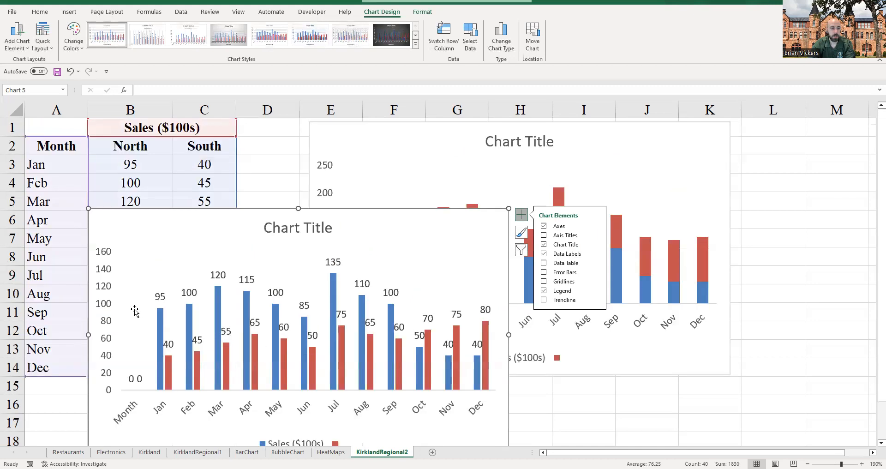
Step: Delete the clustered column chart from the KirklandRegional2 sheet, keeping the stacked column chart
{"action": "left_click", "coordinate": [422, 138]}
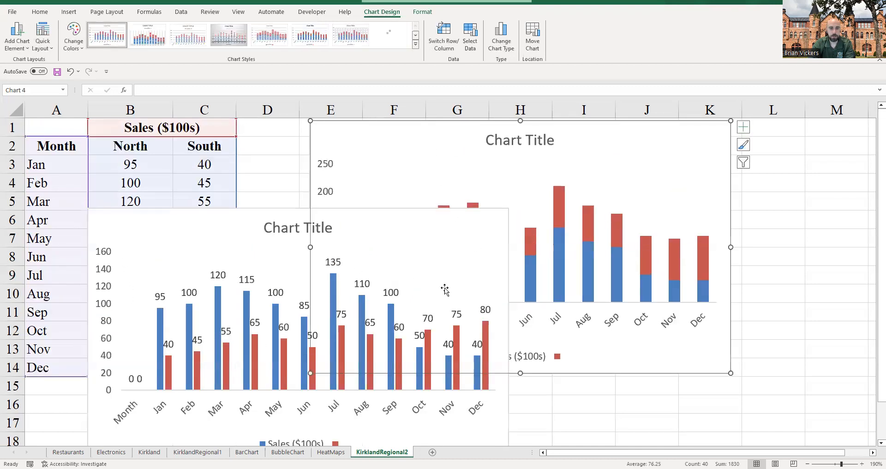
{"action": "left_click", "coordinate": [251, 240]}
{"action": "key", "text": "Delete"}
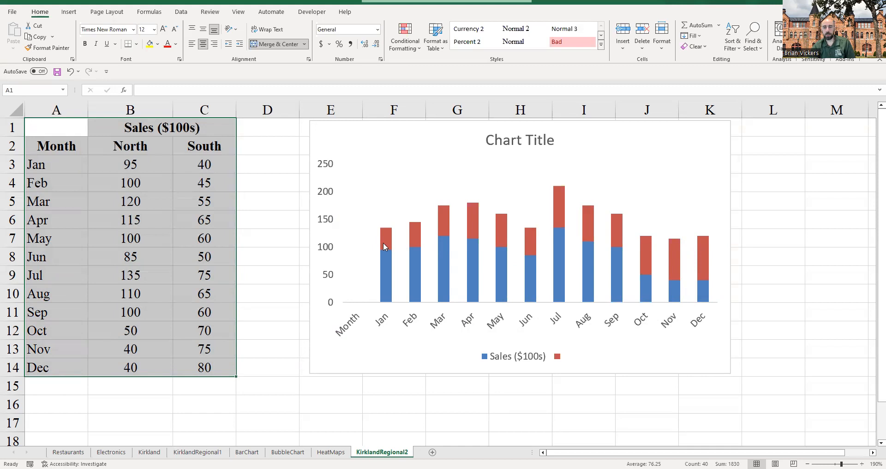
Step: Switch to the eTextbook and review Figure 3.30's column chart comparison, the scatter-chart matrix introduction and the stacked-column chart steps
{"action": "mouse_move", "coordinate": [387, 247]}
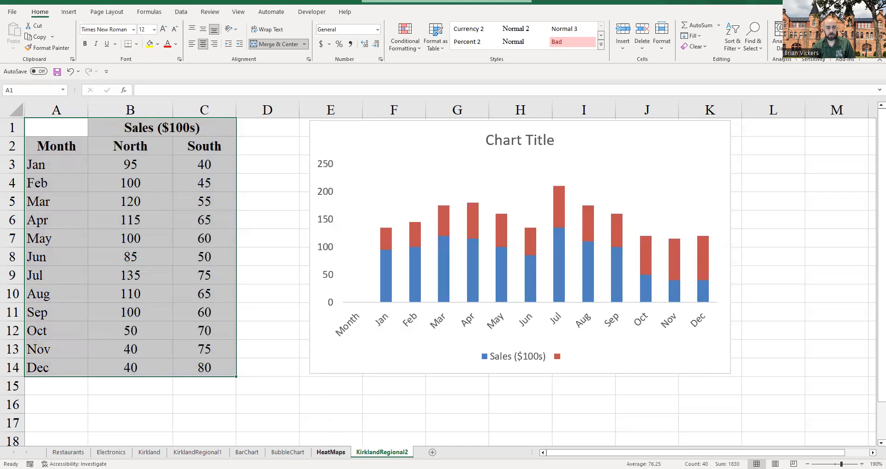
{"action": "key", "text": "alt+Tab"}
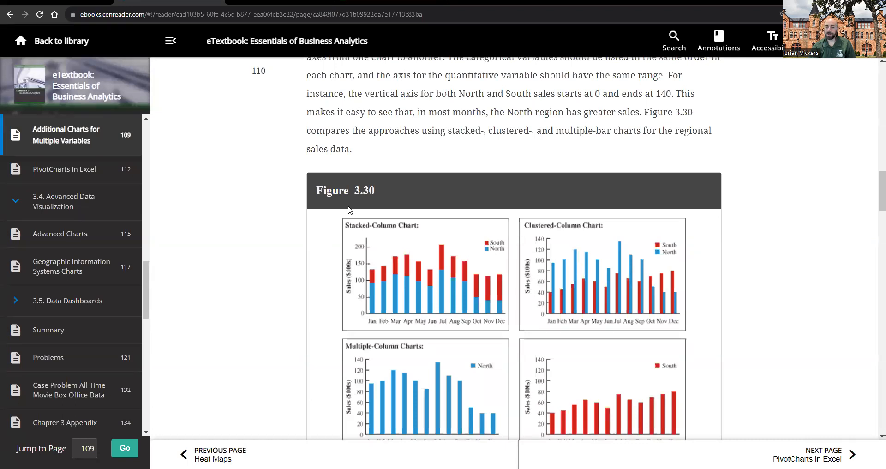
{"action": "scroll", "coordinate": [402, 133], "scroll_direction": "down", "scroll_amount": 15}
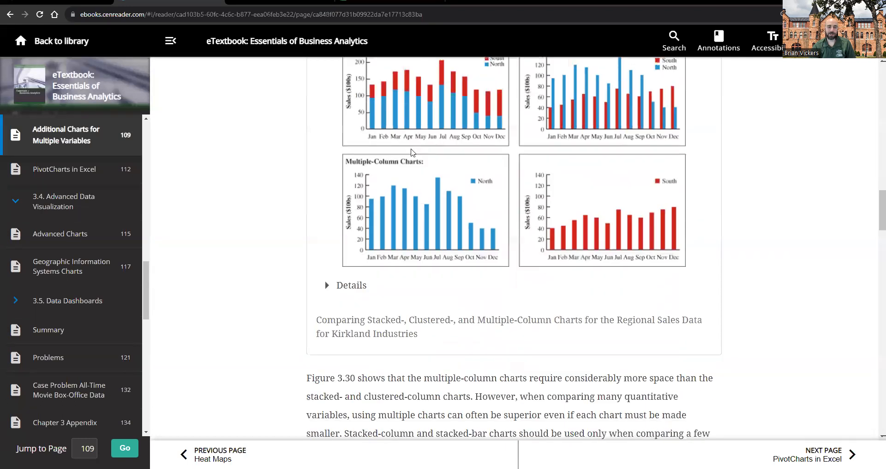
{"action": "scroll", "coordinate": [335, 209], "scroll_direction": "down", "scroll_amount": 3}
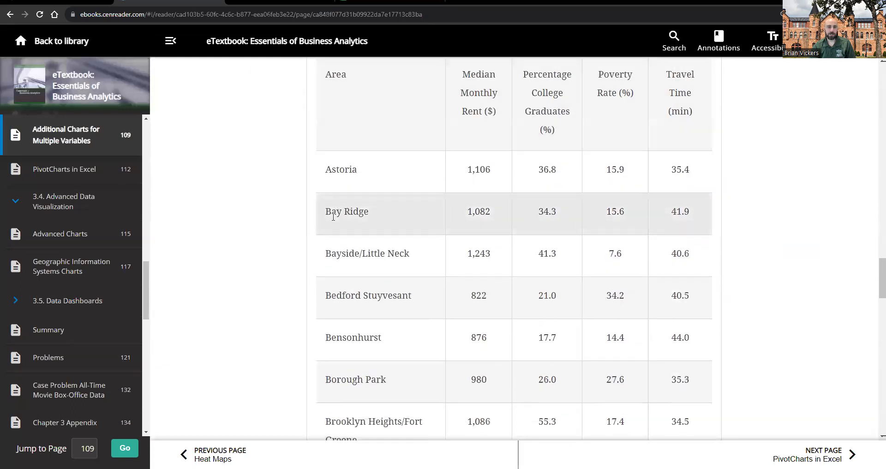
{"action": "scroll", "coordinate": [339, 220], "scroll_direction": "up", "scroll_amount": 7}
{"action": "scroll", "coordinate": [354, 231], "scroll_direction": "up", "scroll_amount": 6}
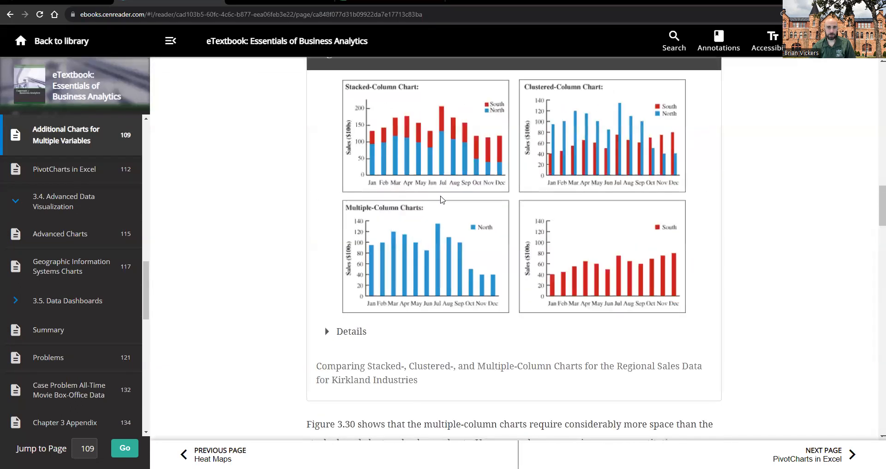
{"action": "scroll", "coordinate": [460, 146], "scroll_direction": "up", "scroll_amount": 2}
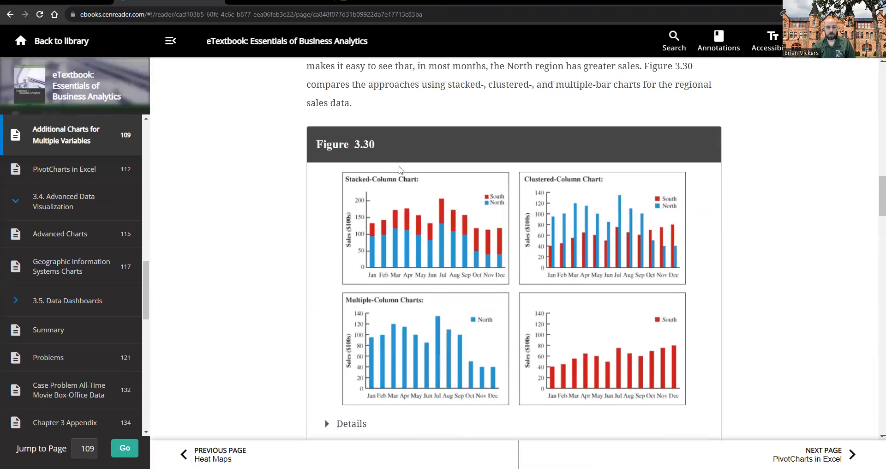
{"action": "scroll", "coordinate": [326, 217], "scroll_direction": "down", "scroll_amount": 15}
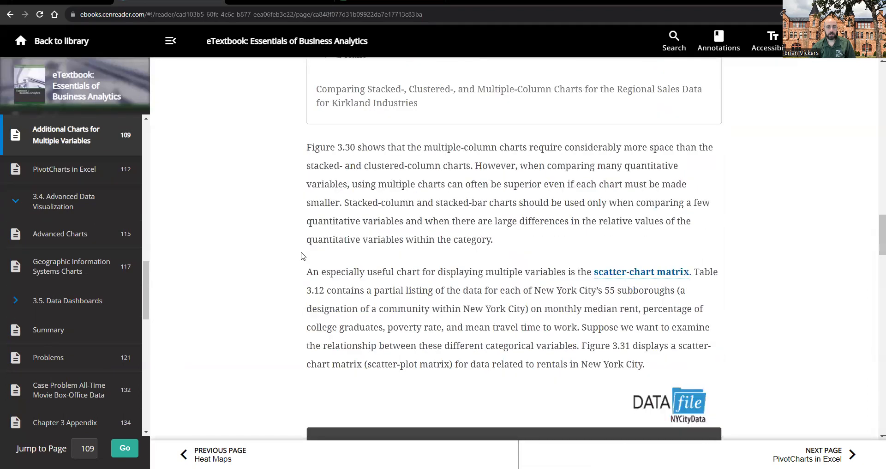
{"action": "scroll", "coordinate": [299, 258], "scroll_direction": "down", "scroll_amount": 1}
{"action": "scroll", "coordinate": [298, 259], "scroll_direction": "up", "scroll_amount": 12}
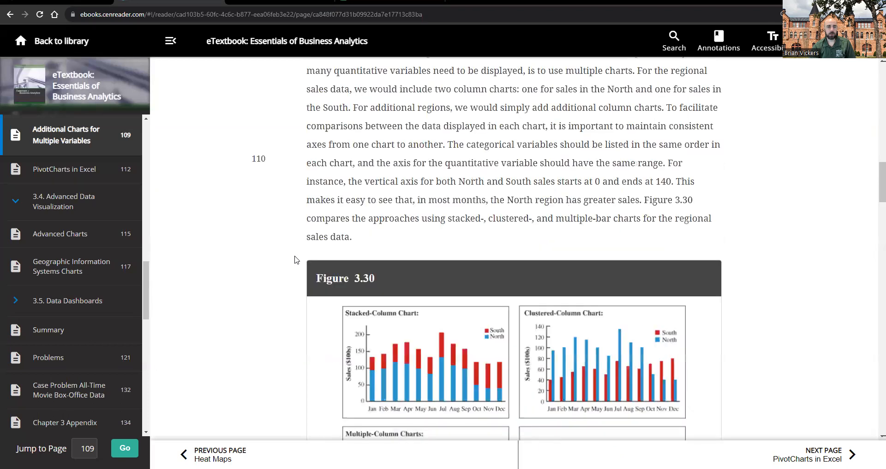
{"action": "scroll", "coordinate": [257, 396], "scroll_direction": "up", "scroll_amount": 15}
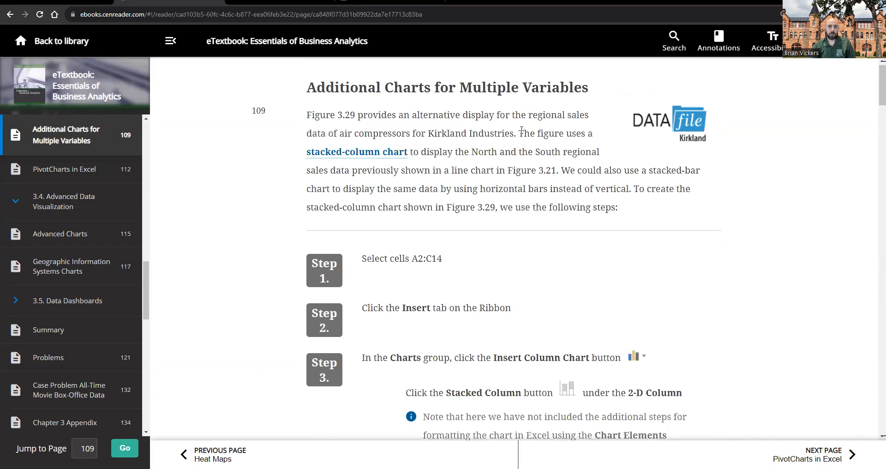
{"action": "scroll", "coordinate": [491, 148], "scroll_direction": "up", "scroll_amount": 1}
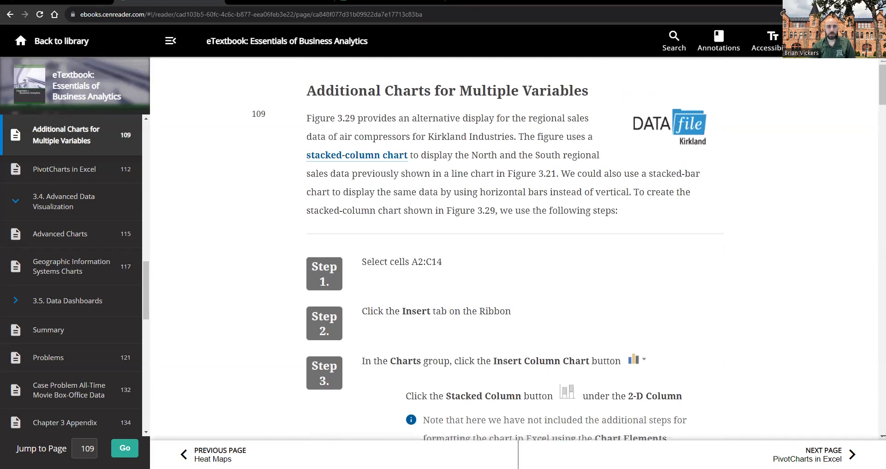